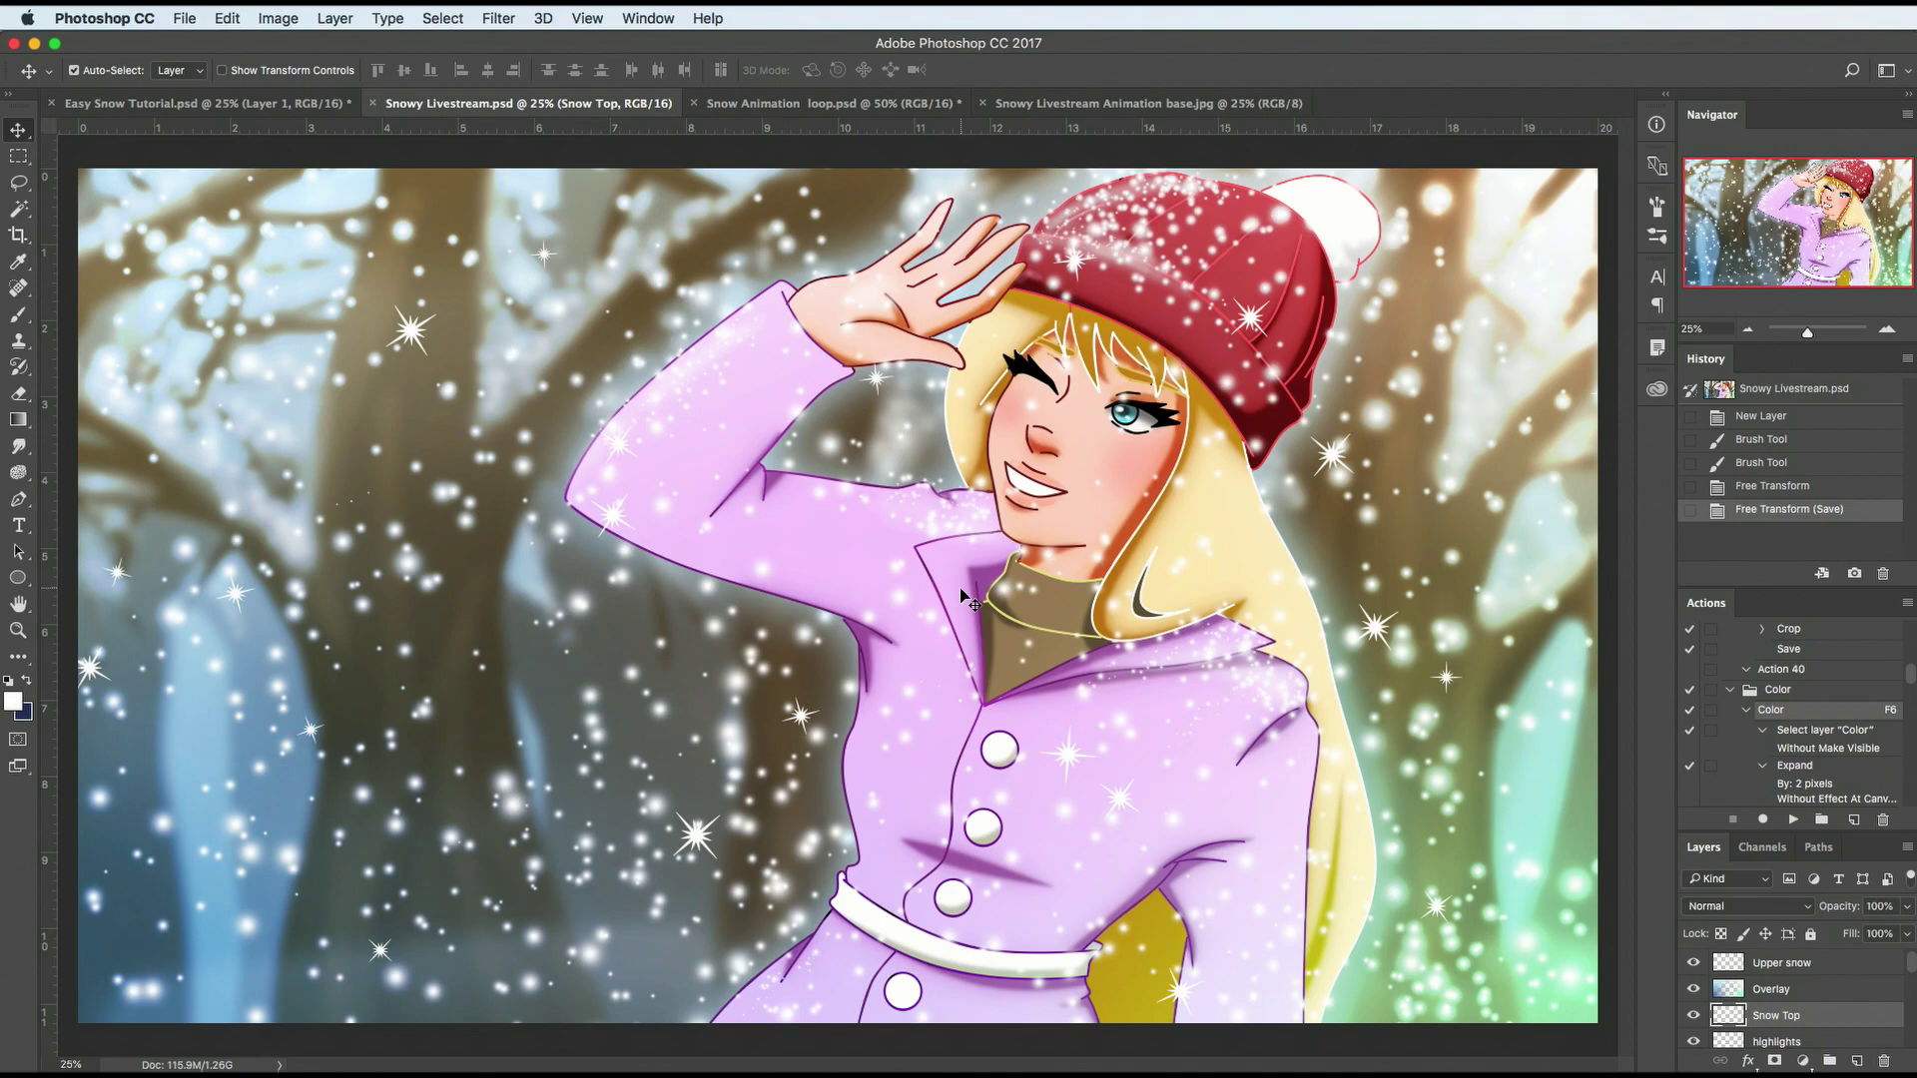
Step: Resize the base image to 1440 × 810 px by setting its resolution to 72 pixels/inch
{"action": "key", "text": "b"}
{"action": "key", "text": "alt+bracketright"}
{"action": "key", "text": "alt+bracketright"}
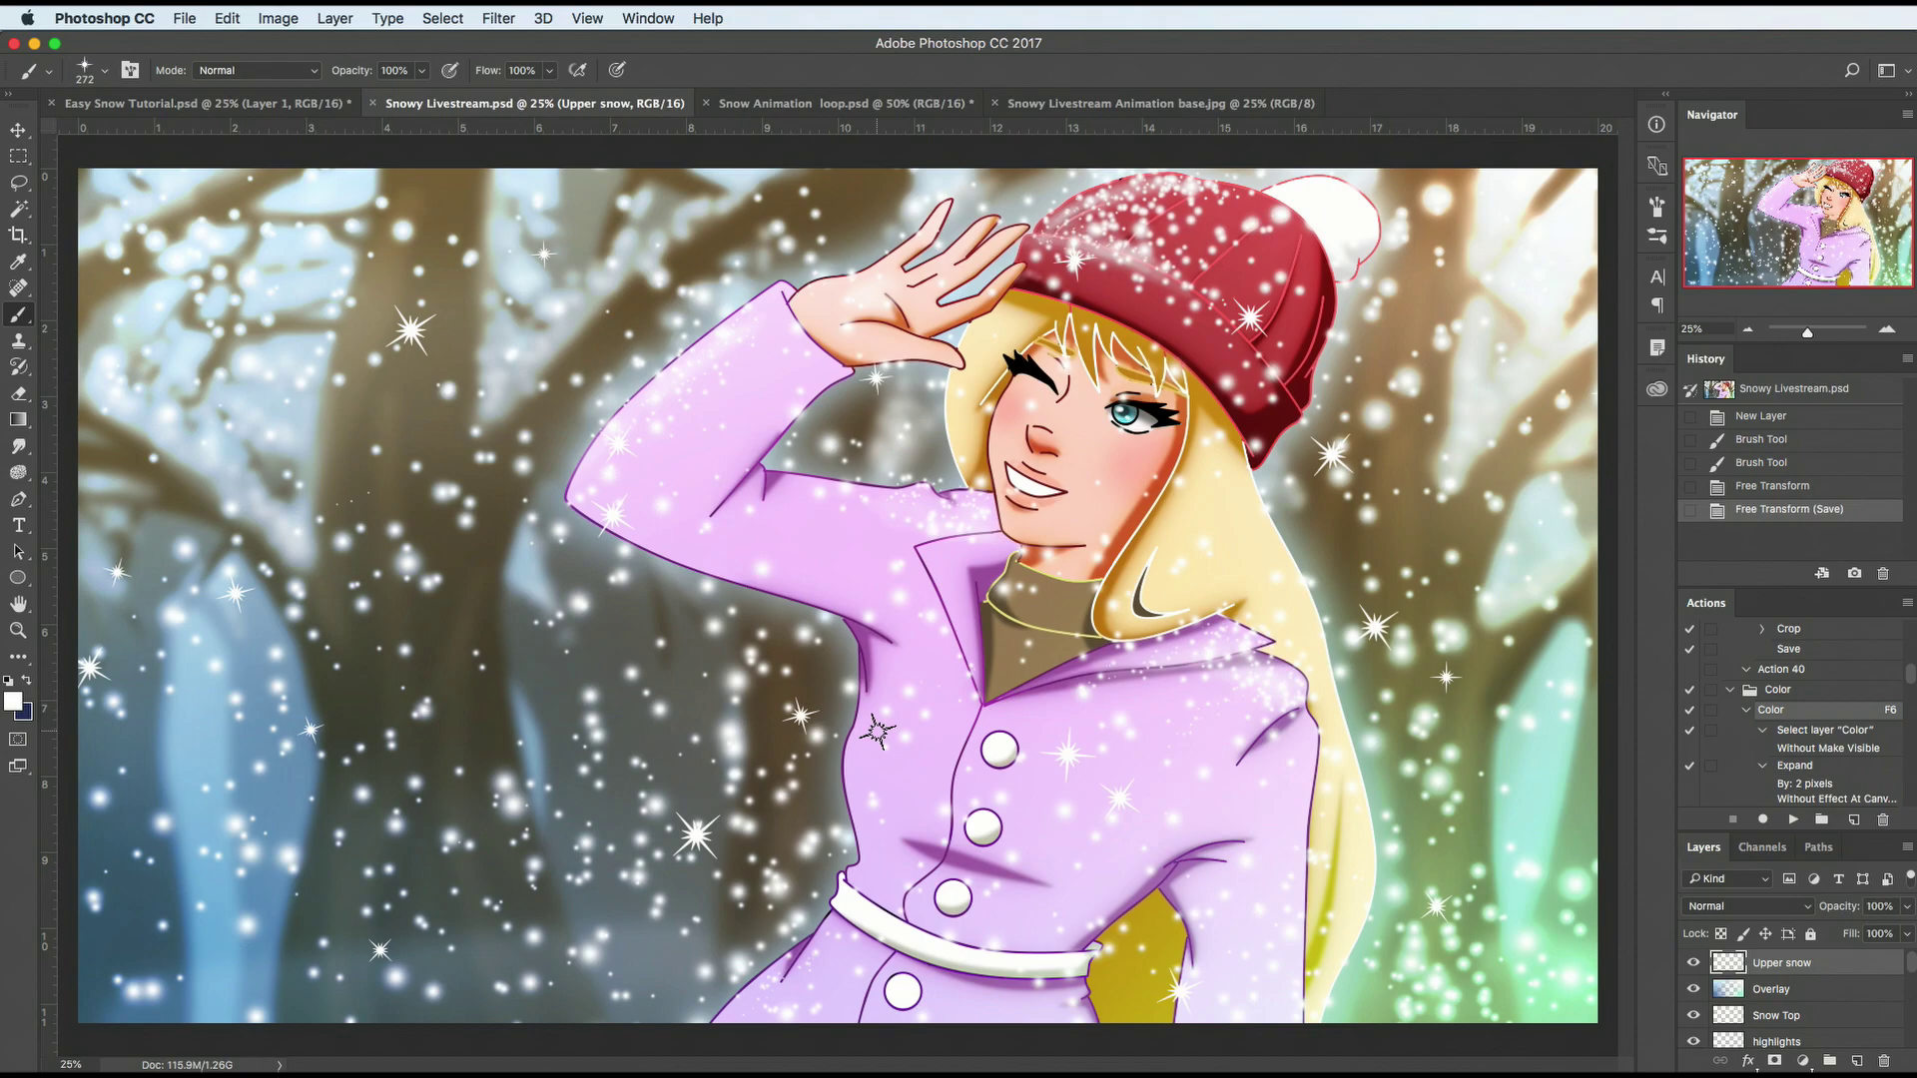
{"action": "left_click", "coordinate": [1188, 104]}
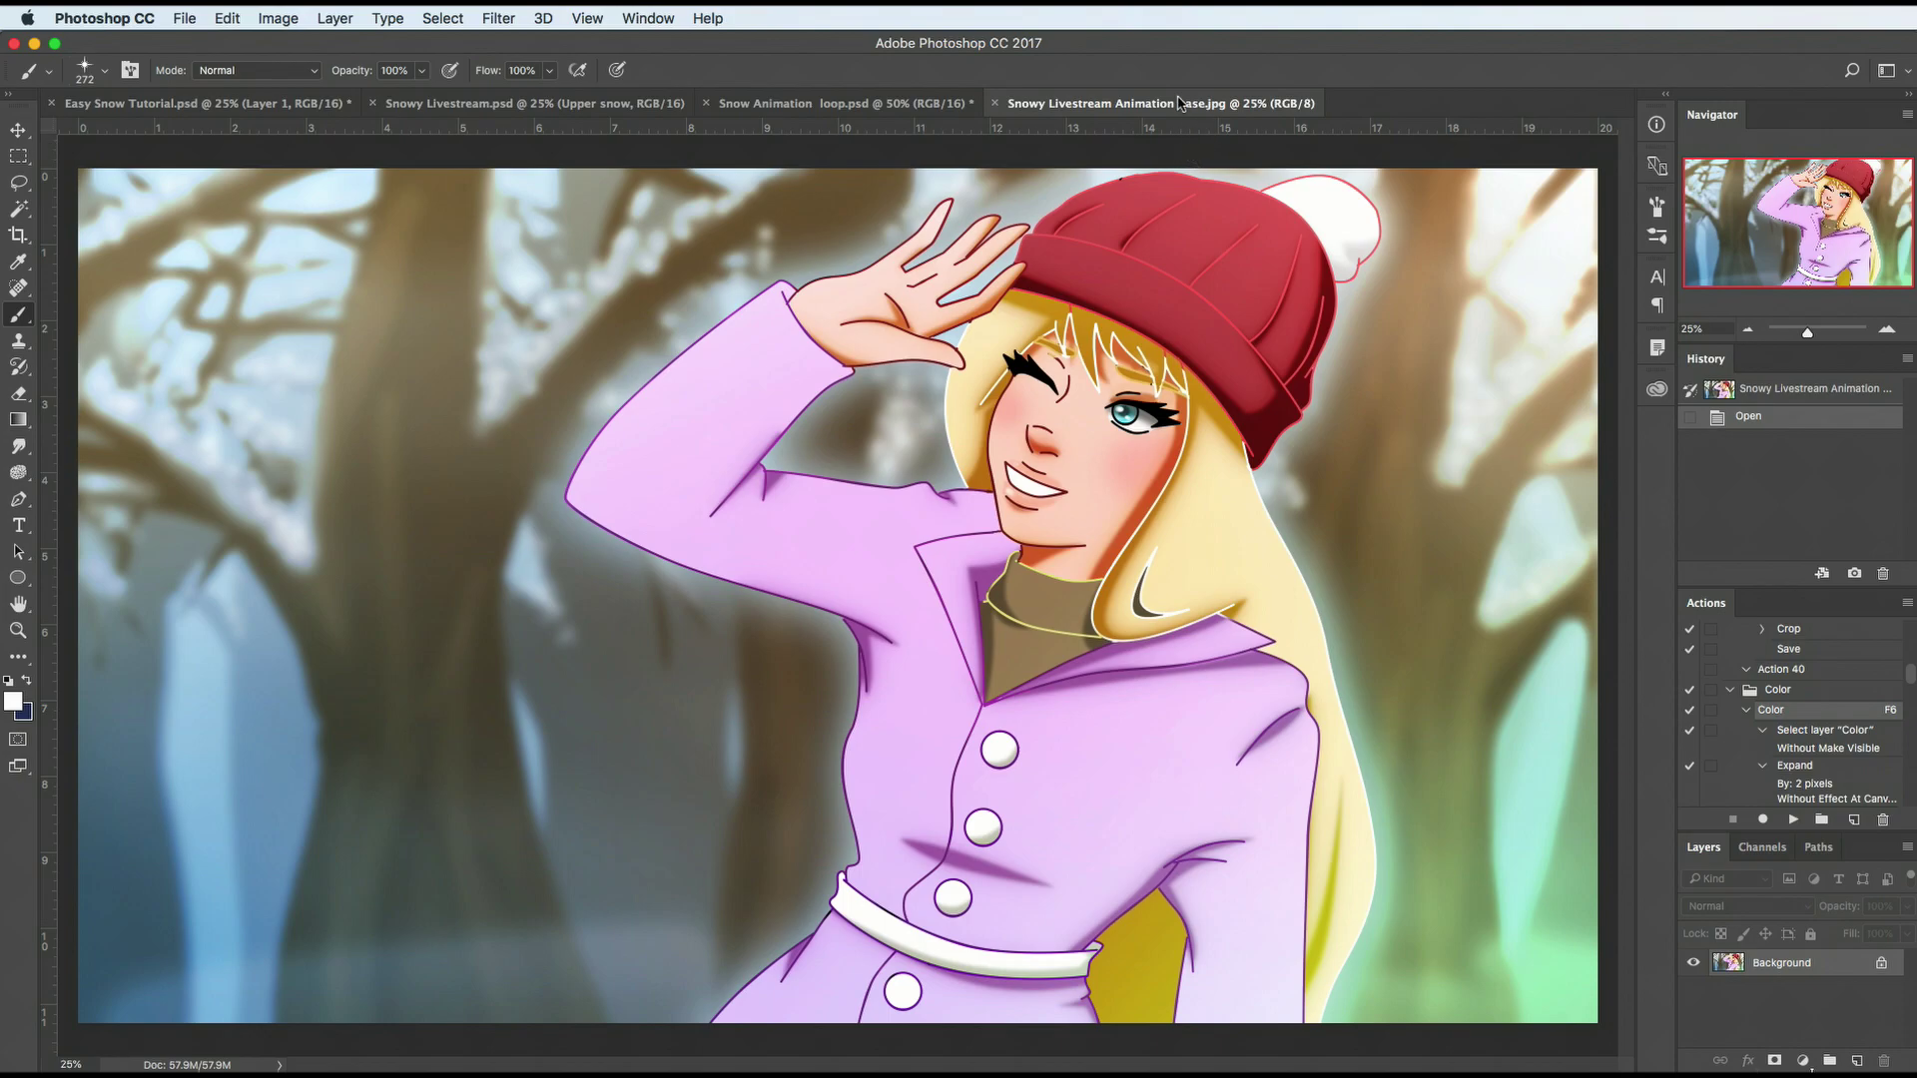
{"action": "key", "text": "super+alt+i"}
{"action": "key", "text": "Tab"}
{"action": "key", "text": "Tab"}
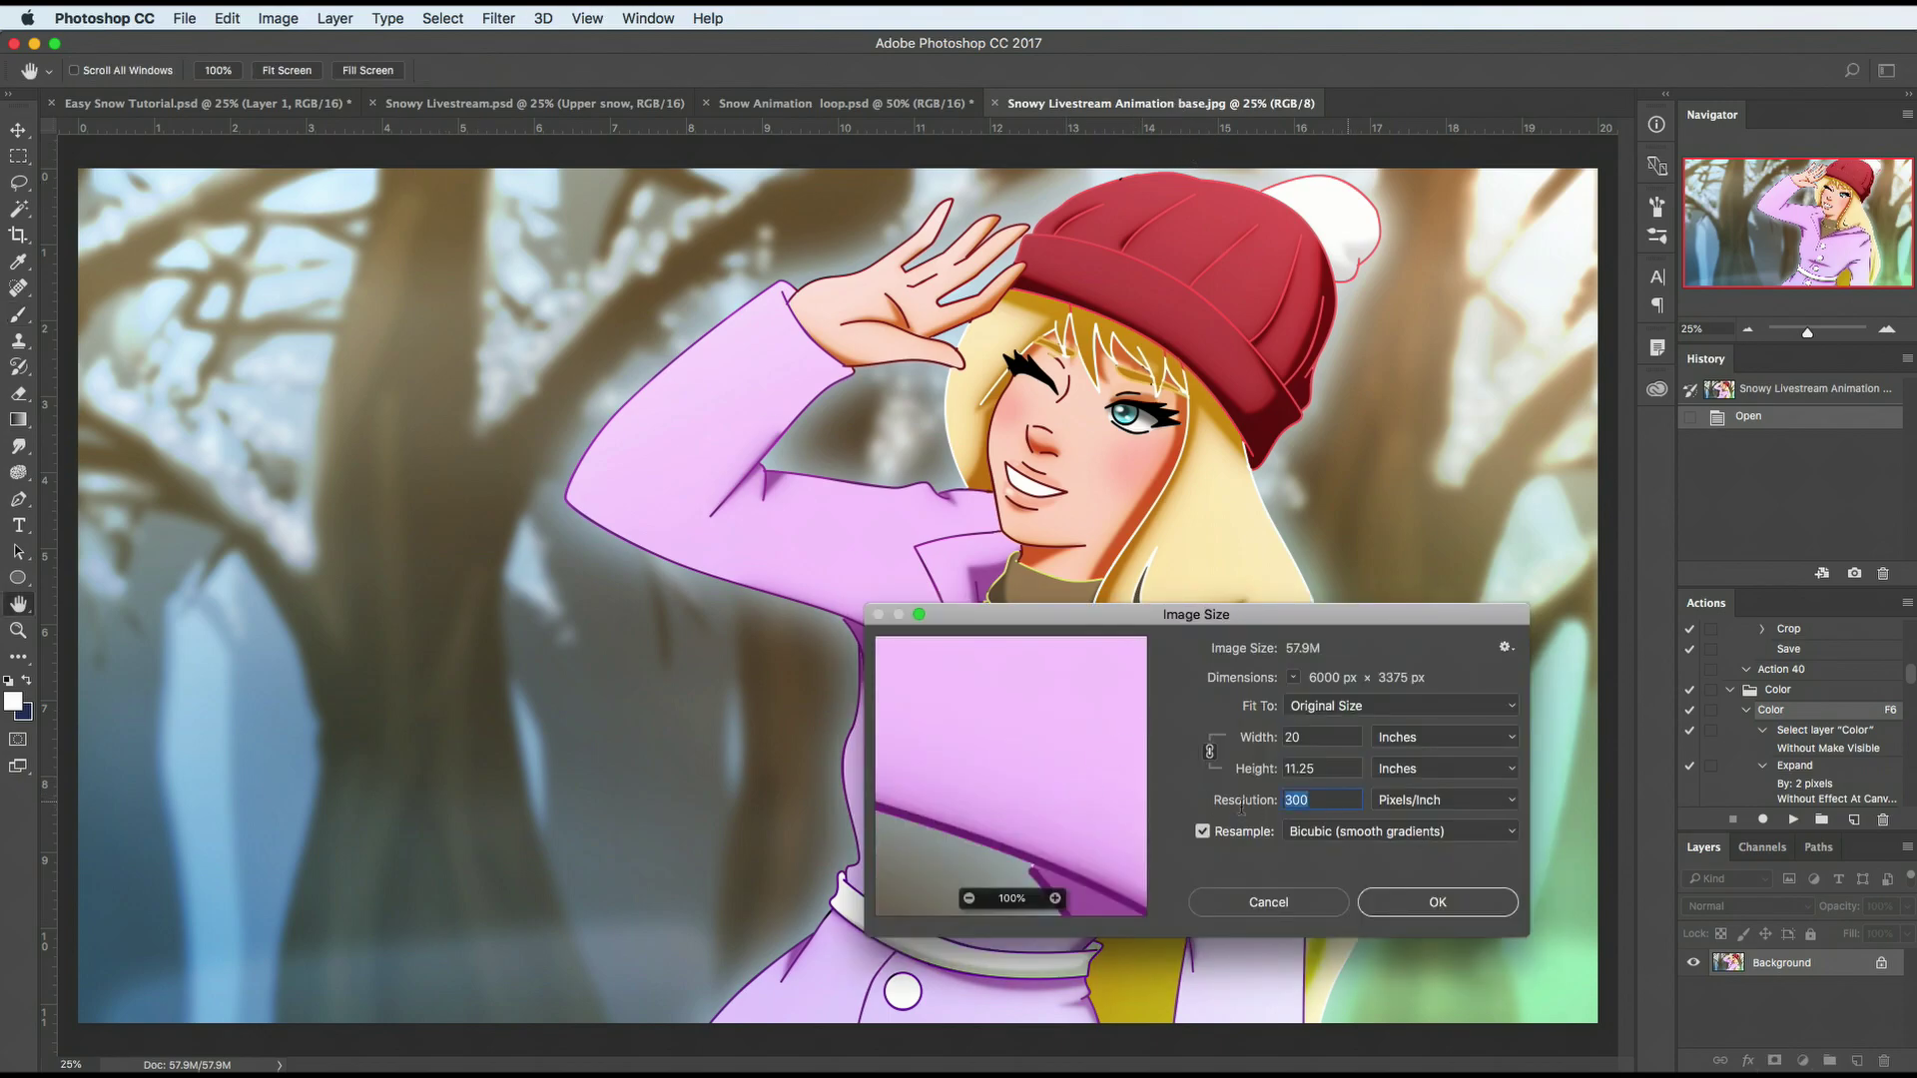
{"action": "type", "text": "7"}
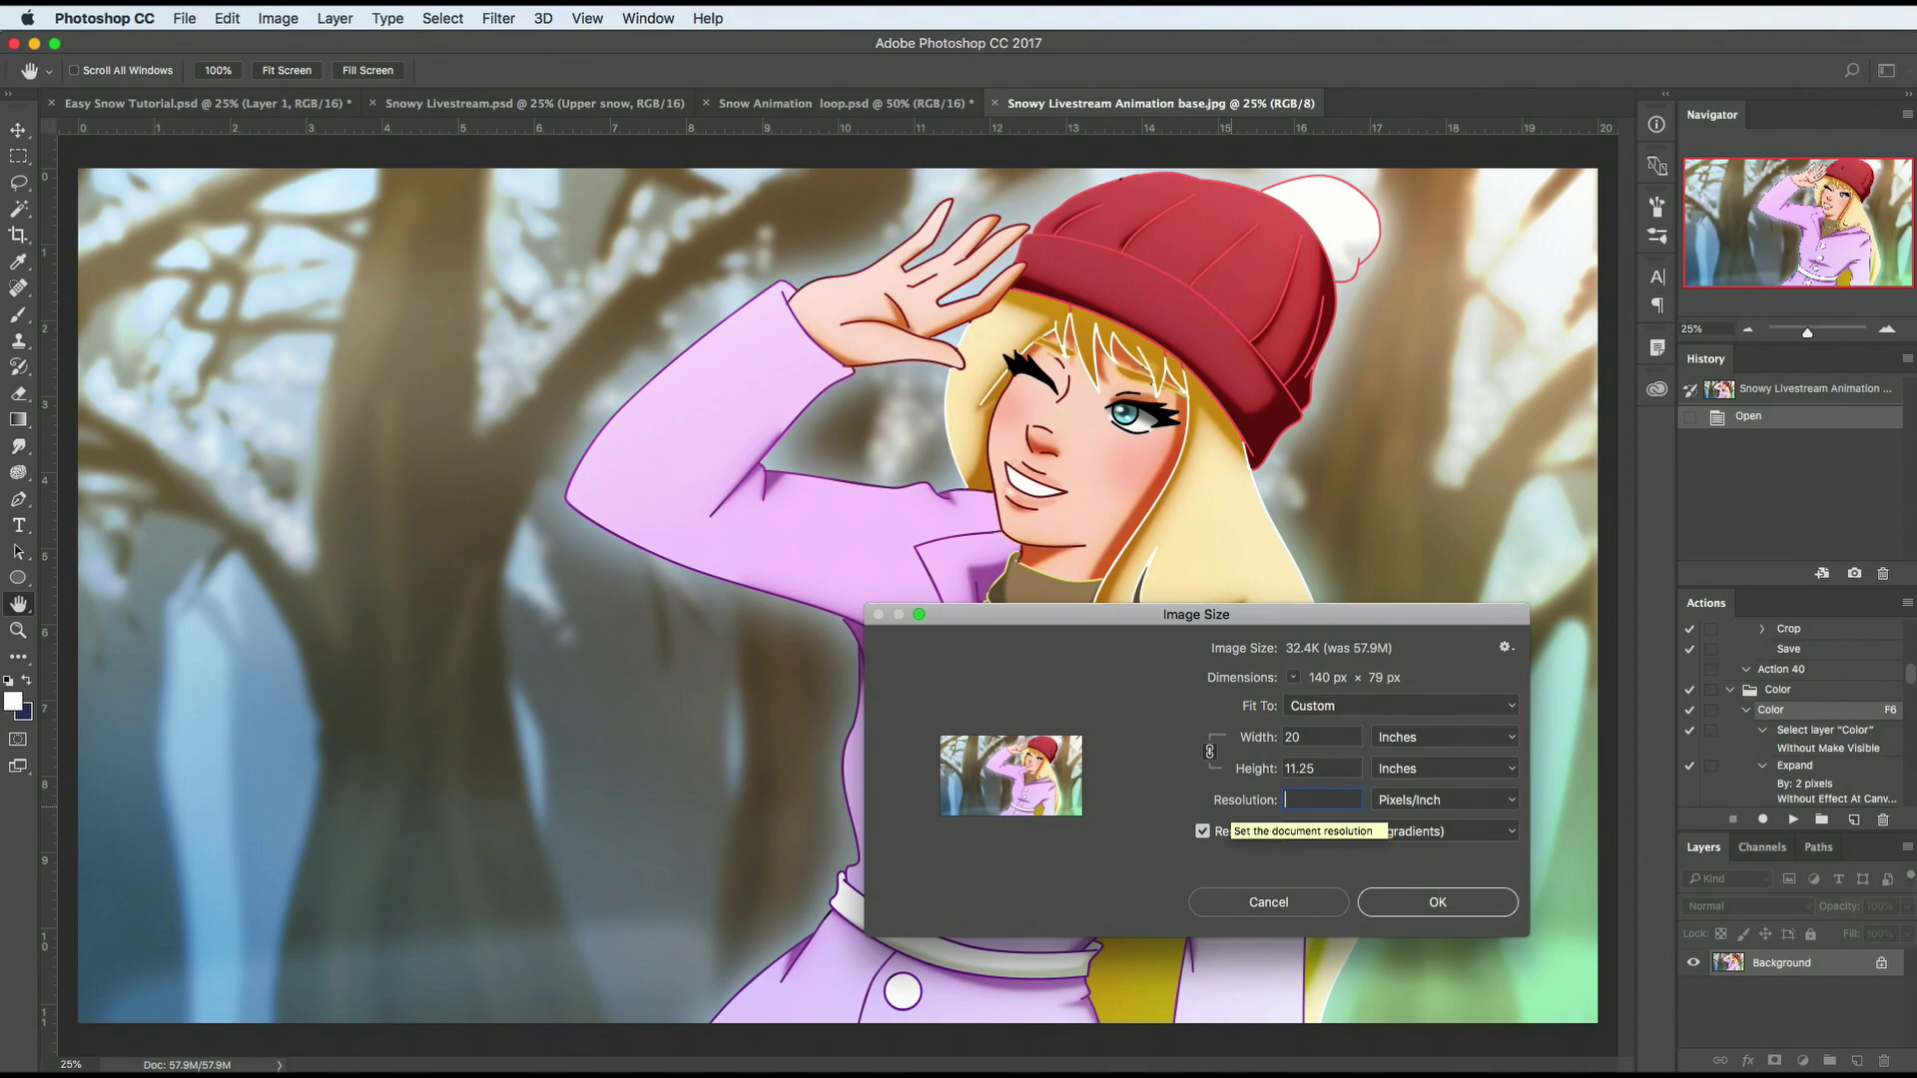
{"action": "type", "text": "2"}
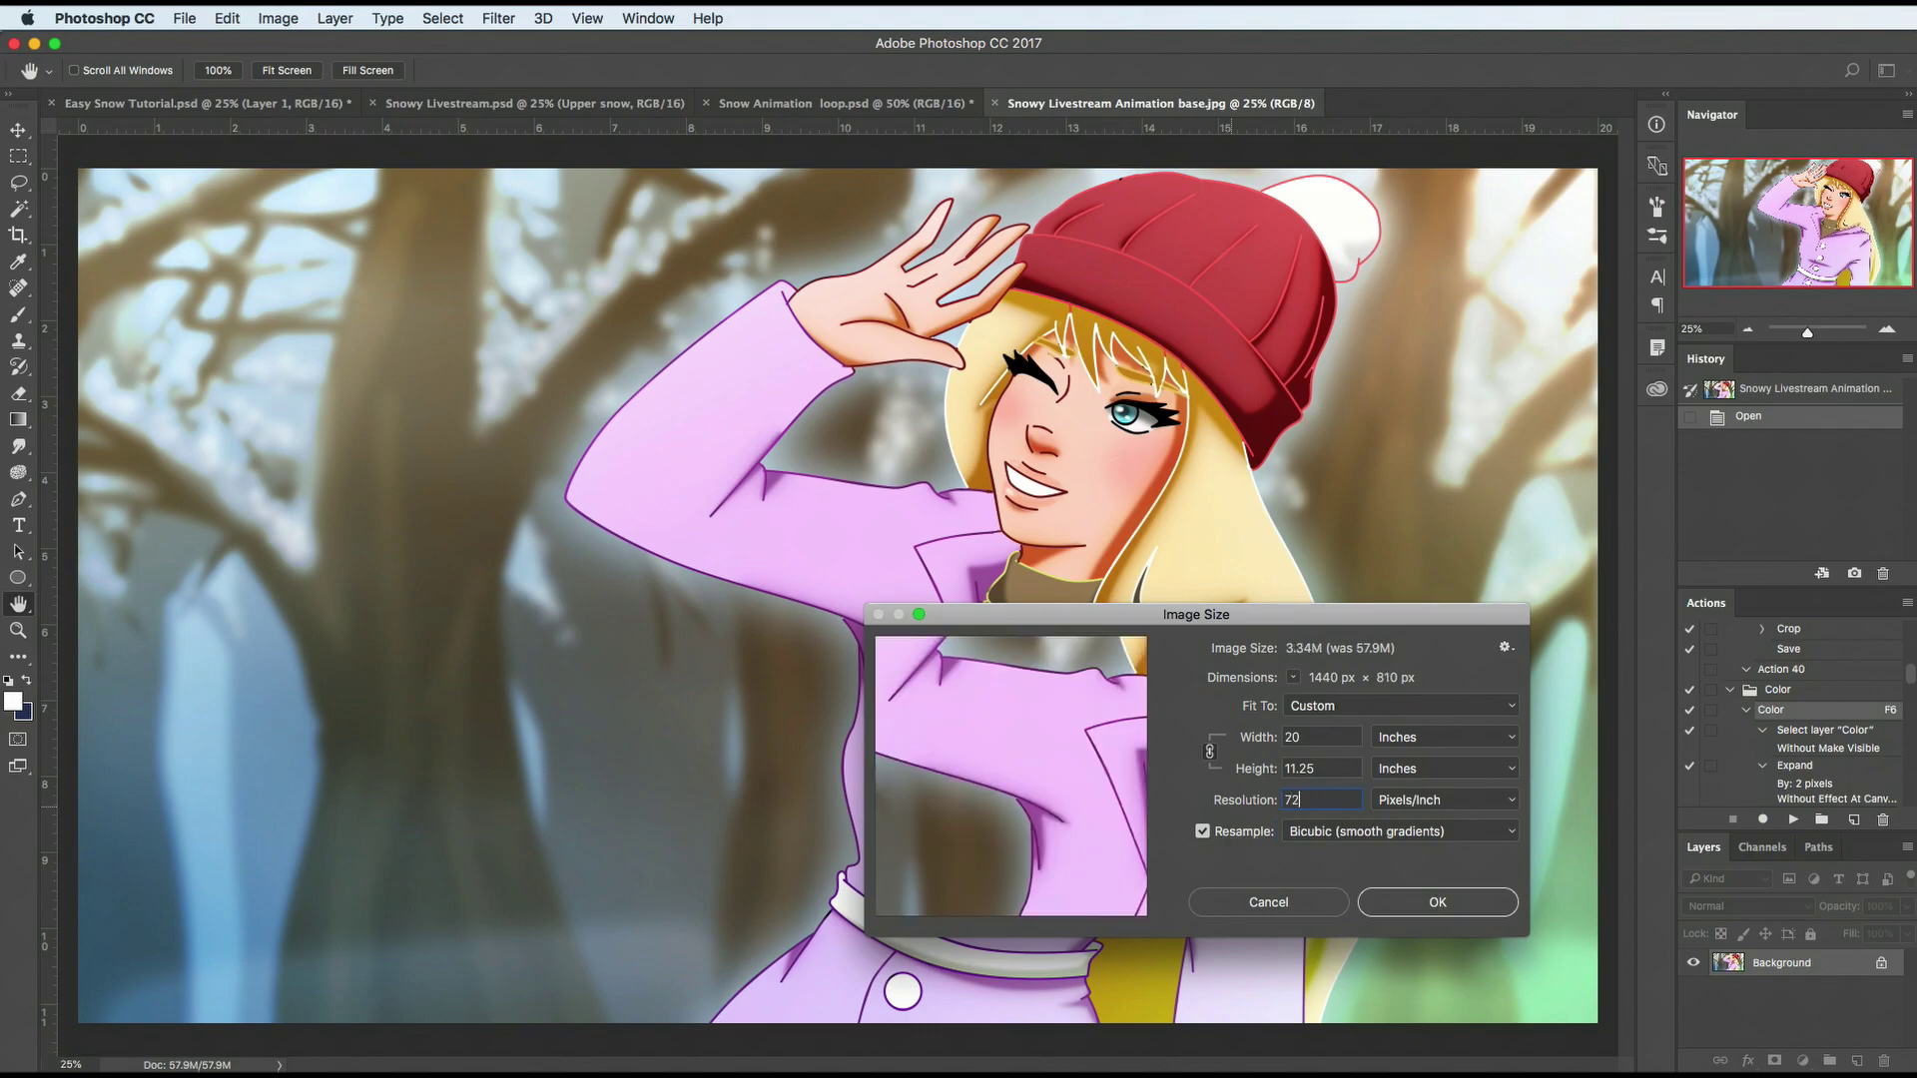
{"action": "left_click", "coordinate": [1478, 907]}
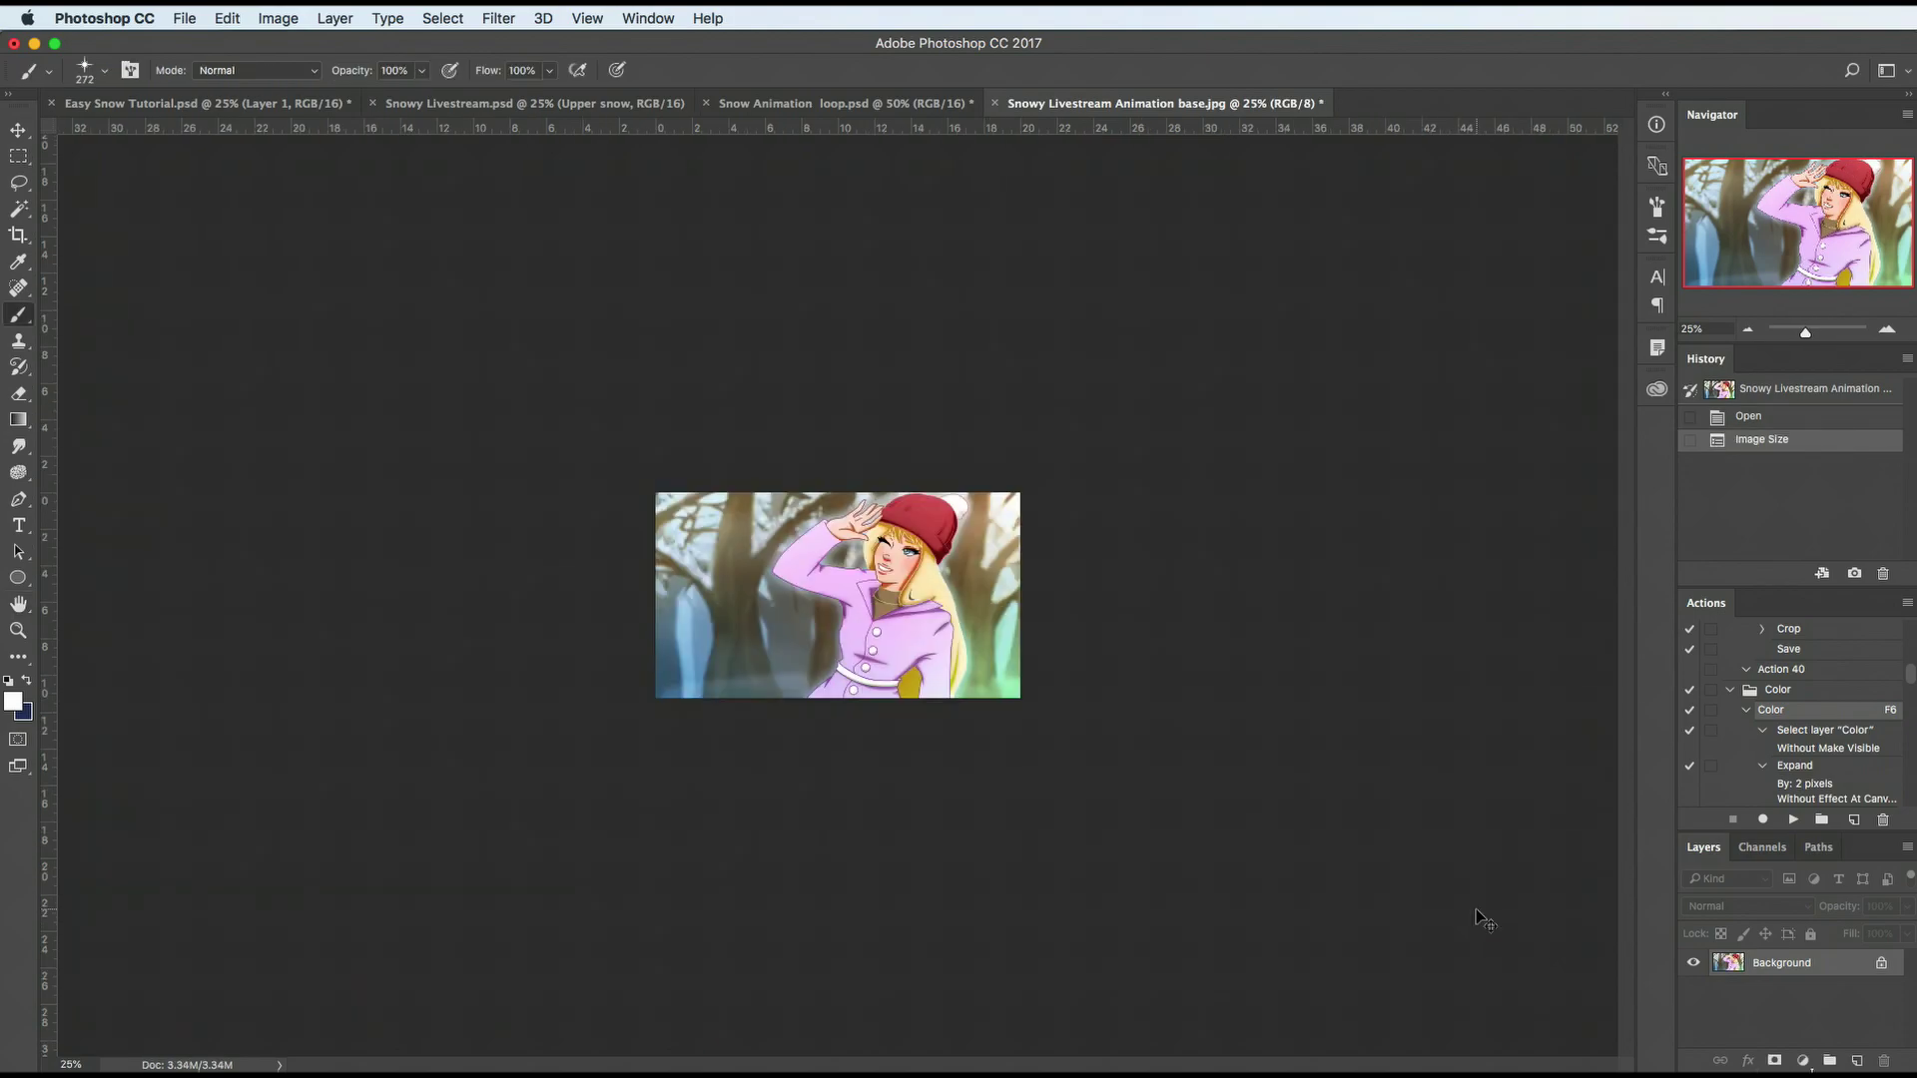
{"action": "key", "text": "super+plus"}
{"action": "key", "text": "super+plus"}
{"action": "key", "text": "super+plus"}
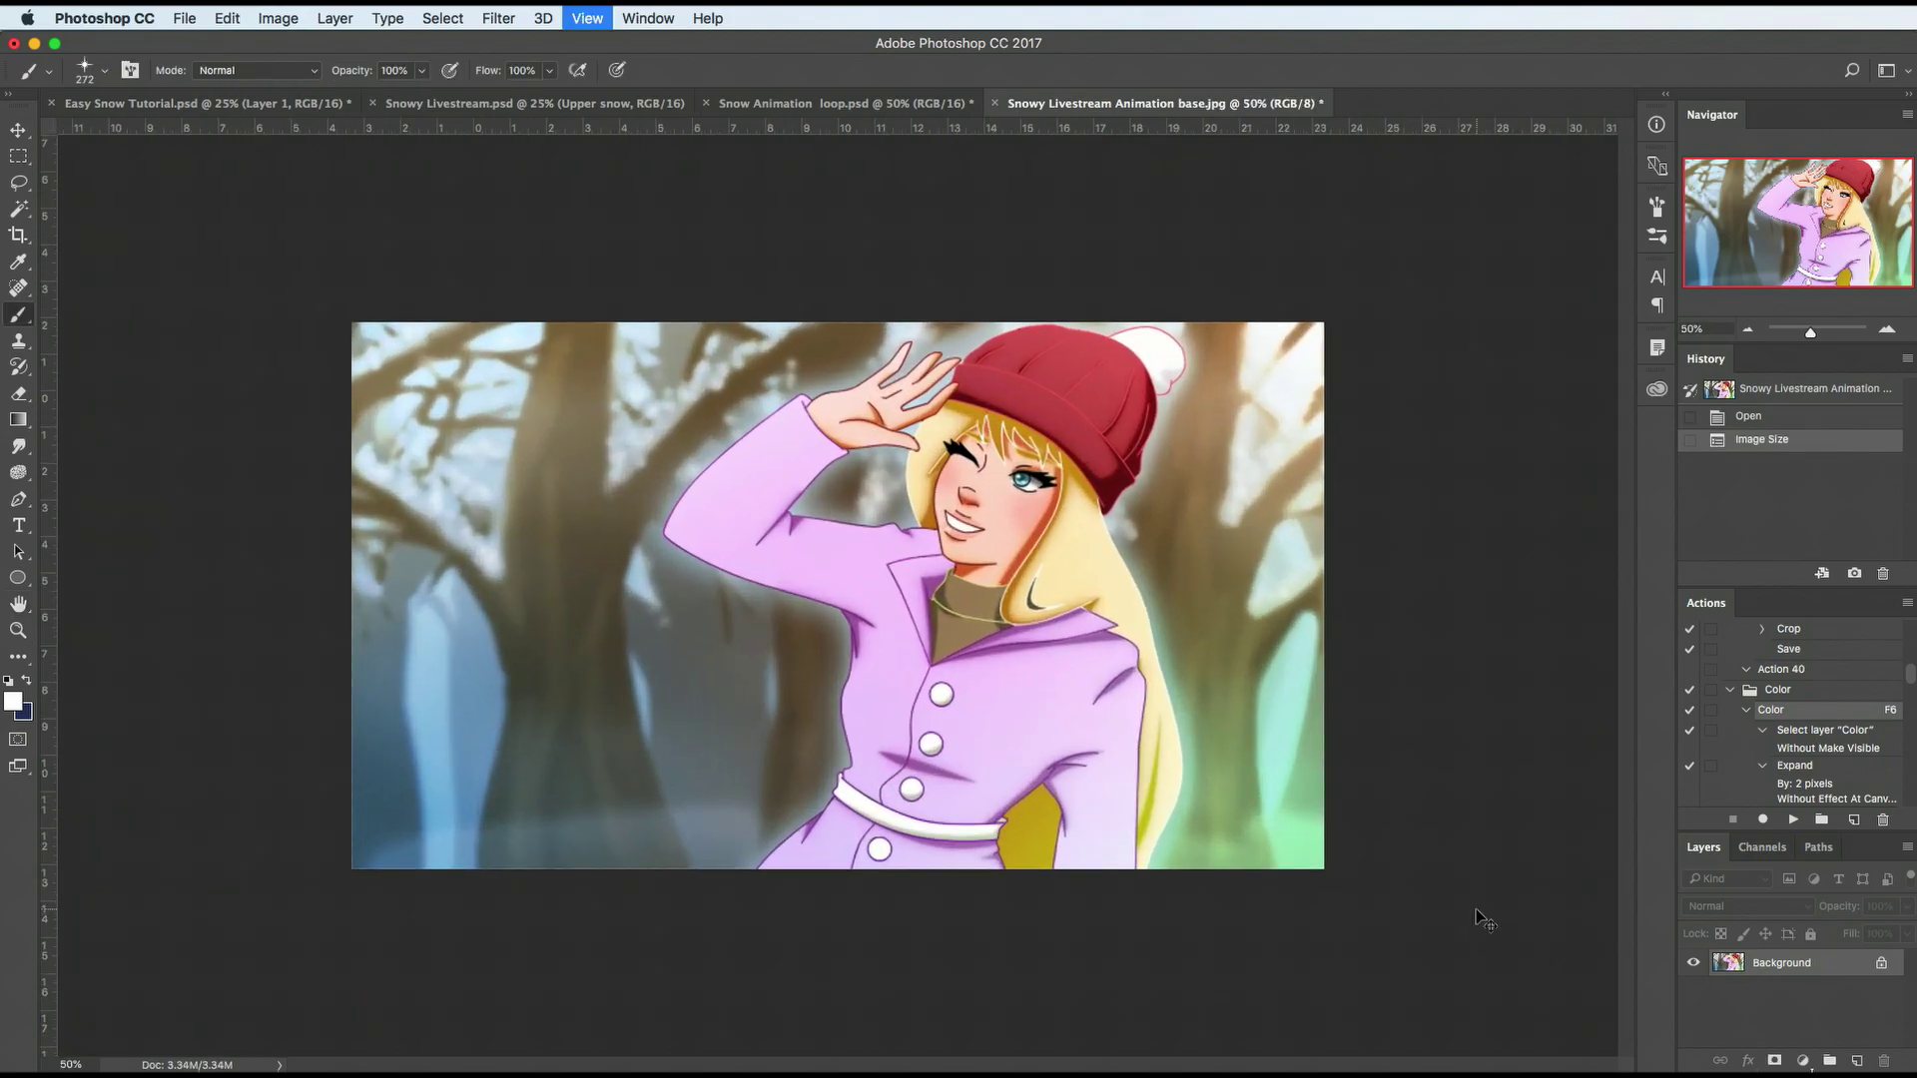
{"action": "key", "text": "super+plus"}
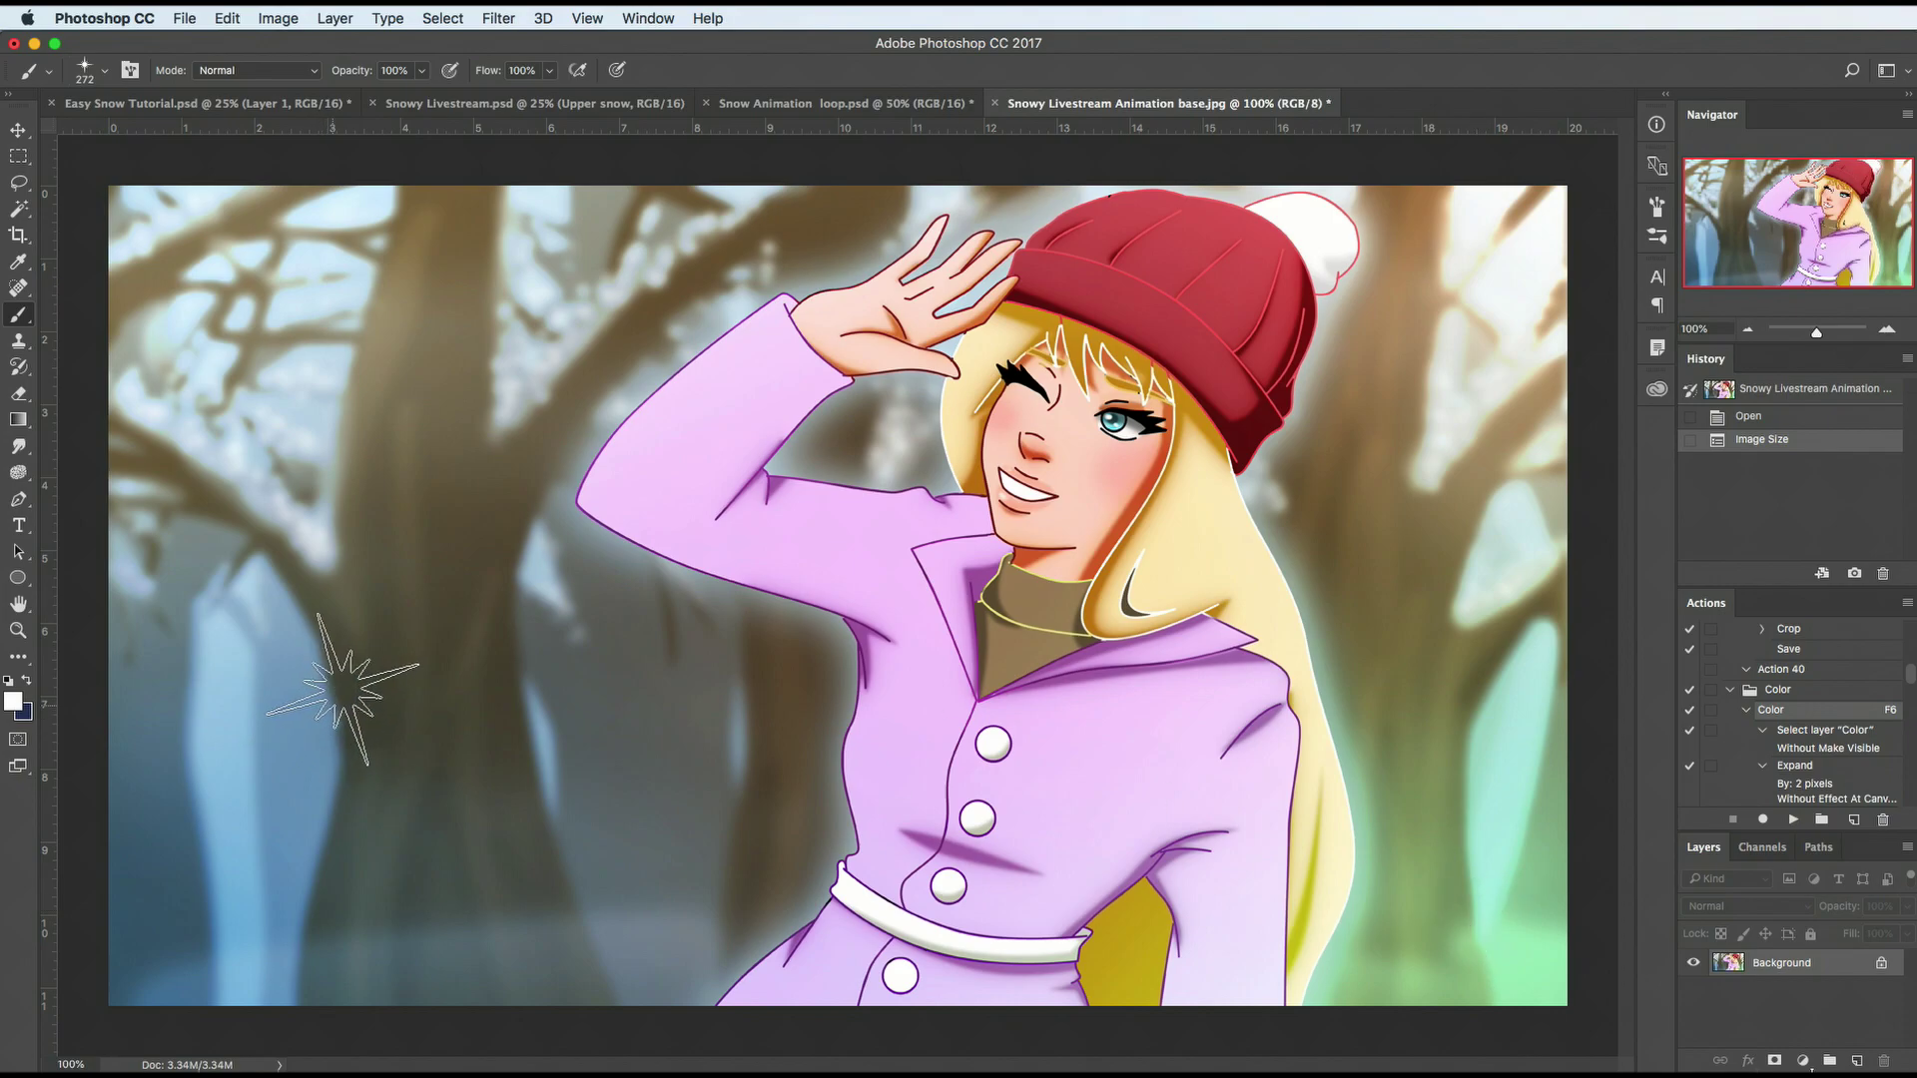
{"action": "left_click", "coordinate": [345, 693]}
{"action": "left_click", "coordinate": [1182, 450]}
{"action": "left_click", "coordinate": [1198, 559]}
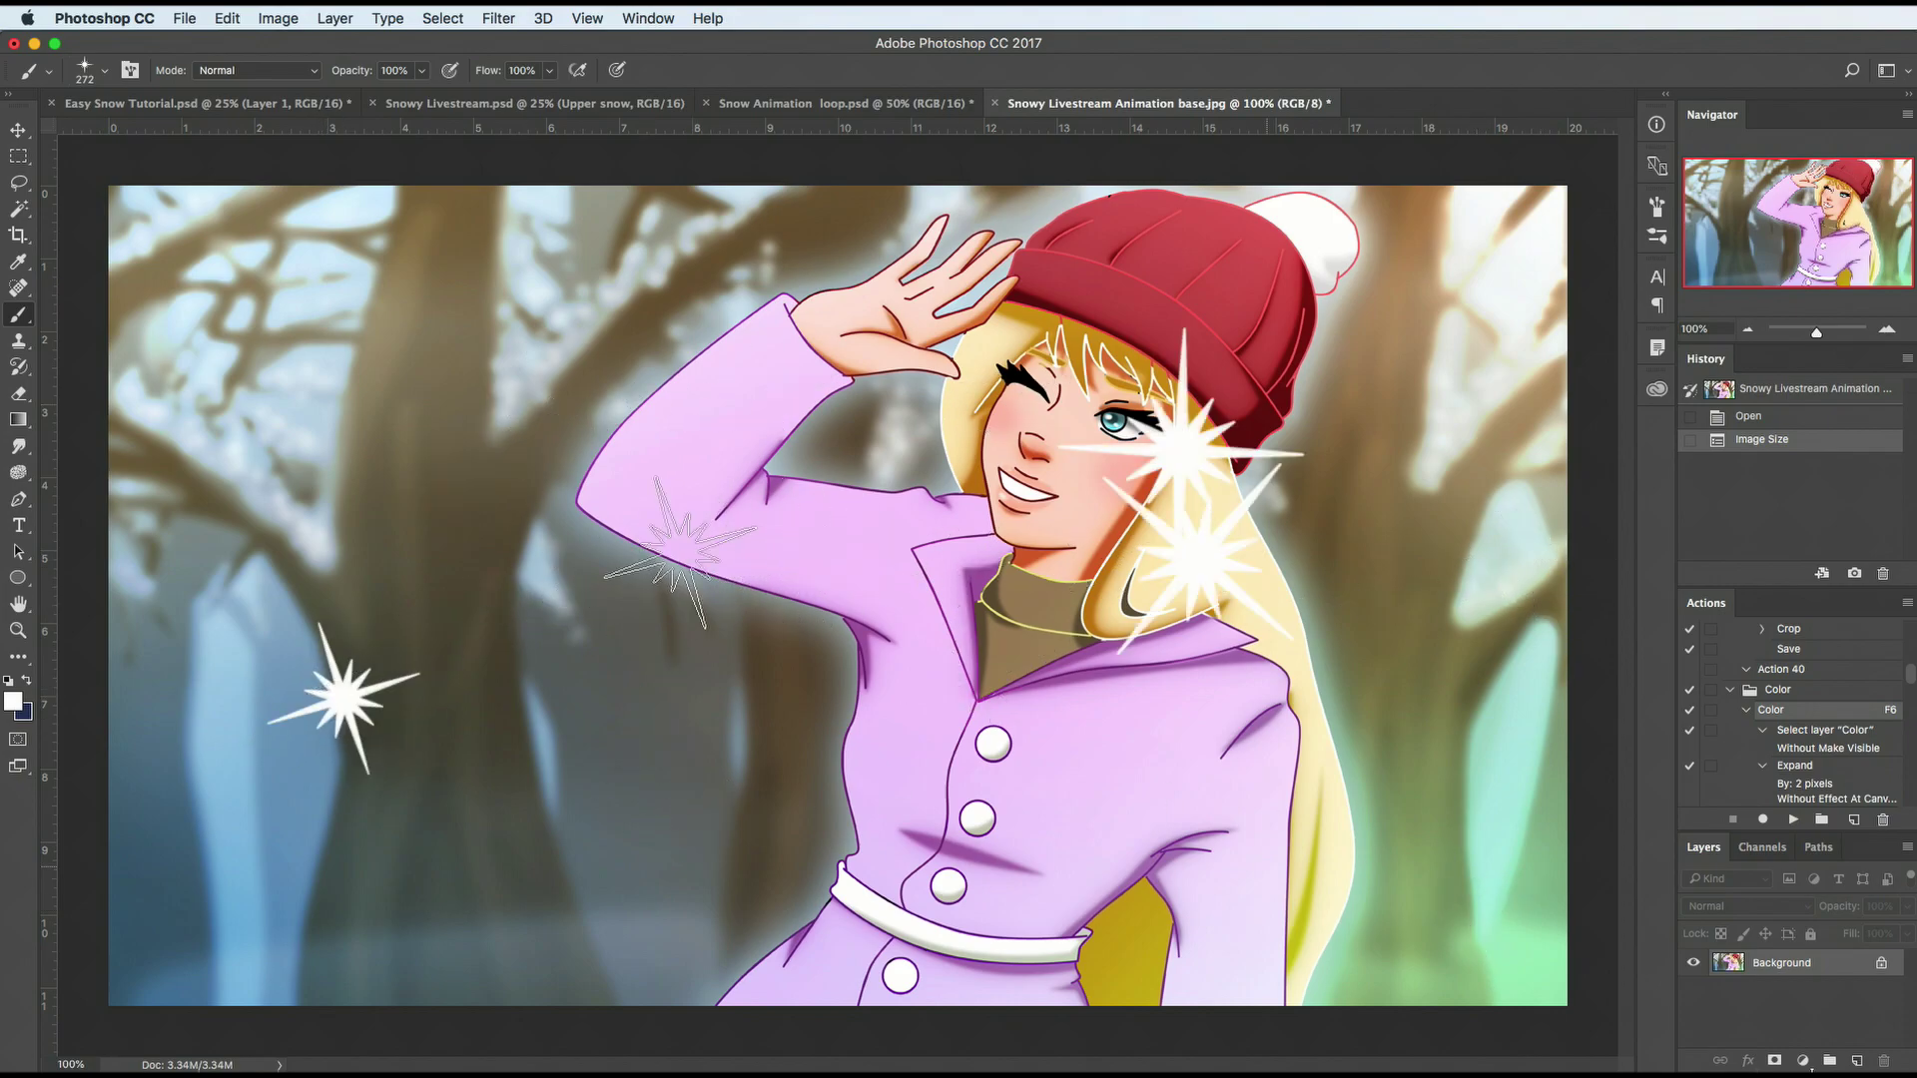
{"action": "left_click", "coordinate": [834, 725]}
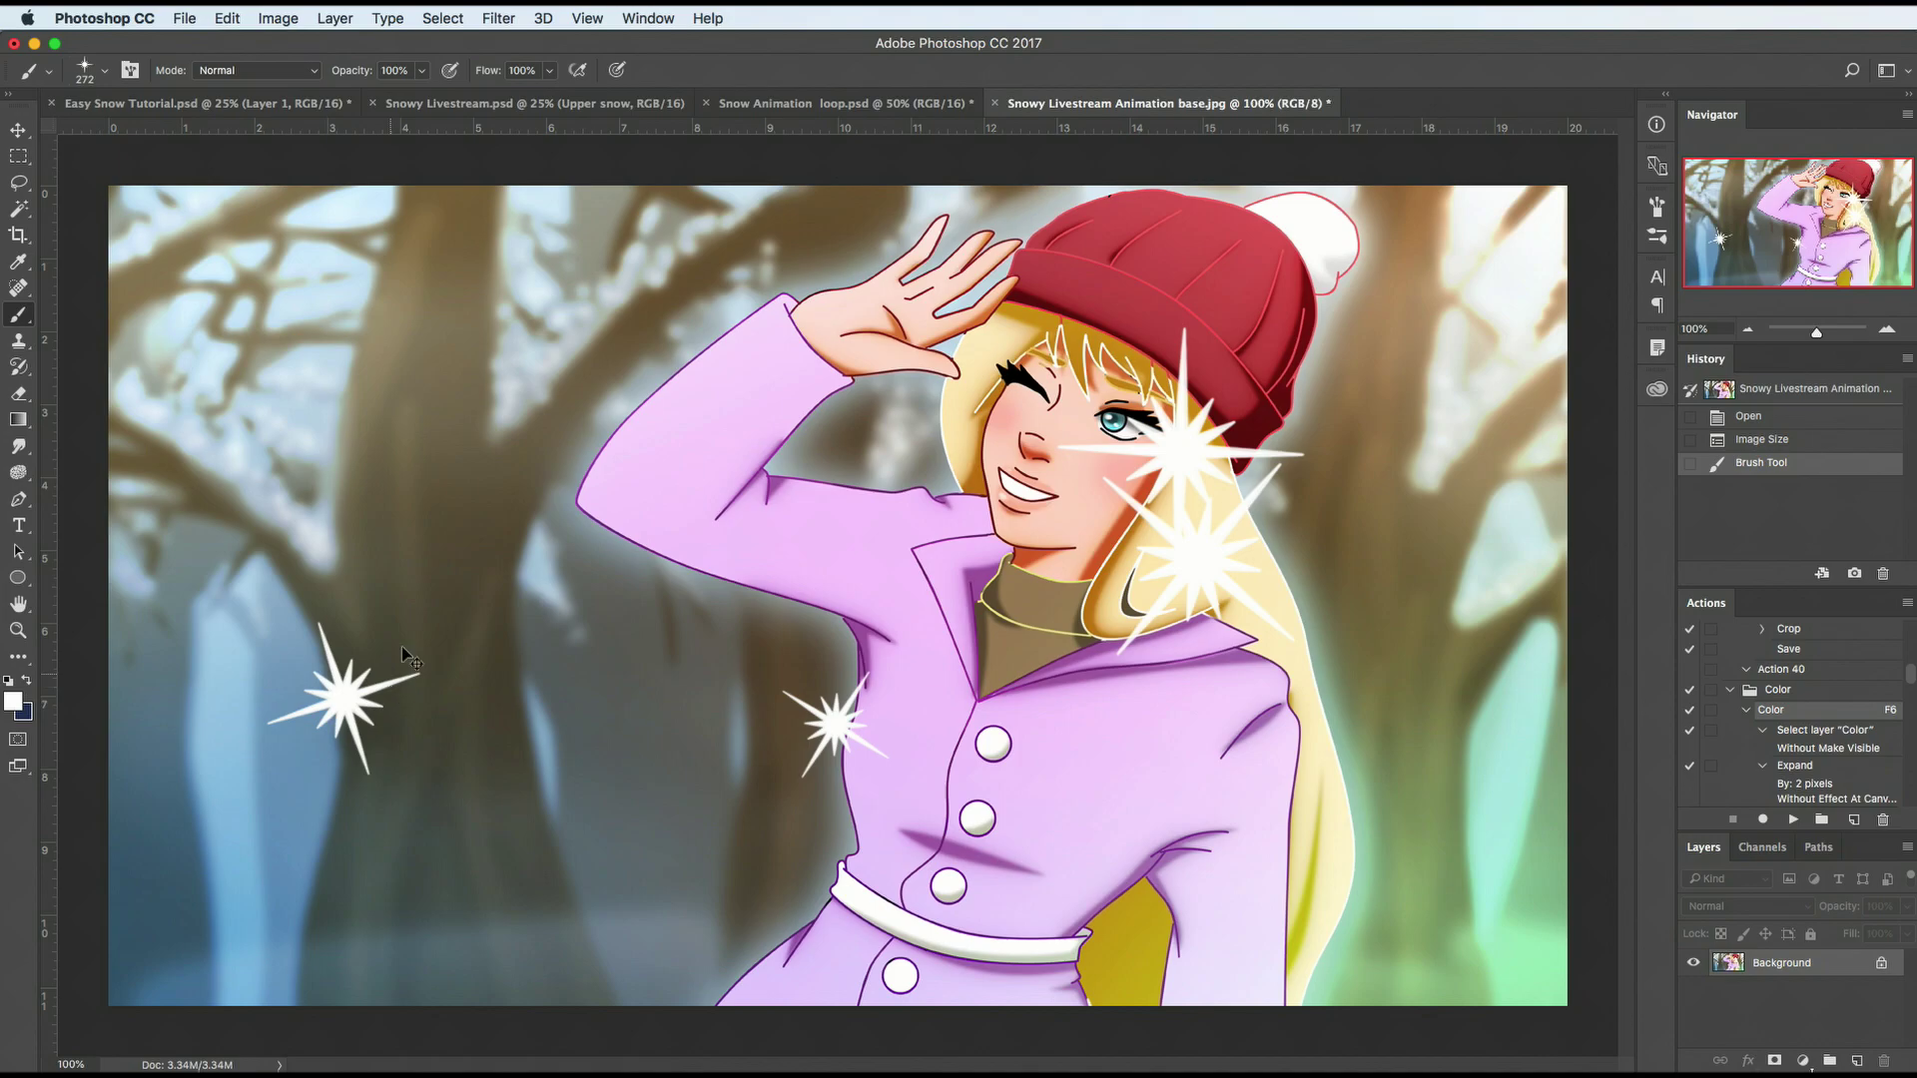
{"action": "key", "text": "super+z"}
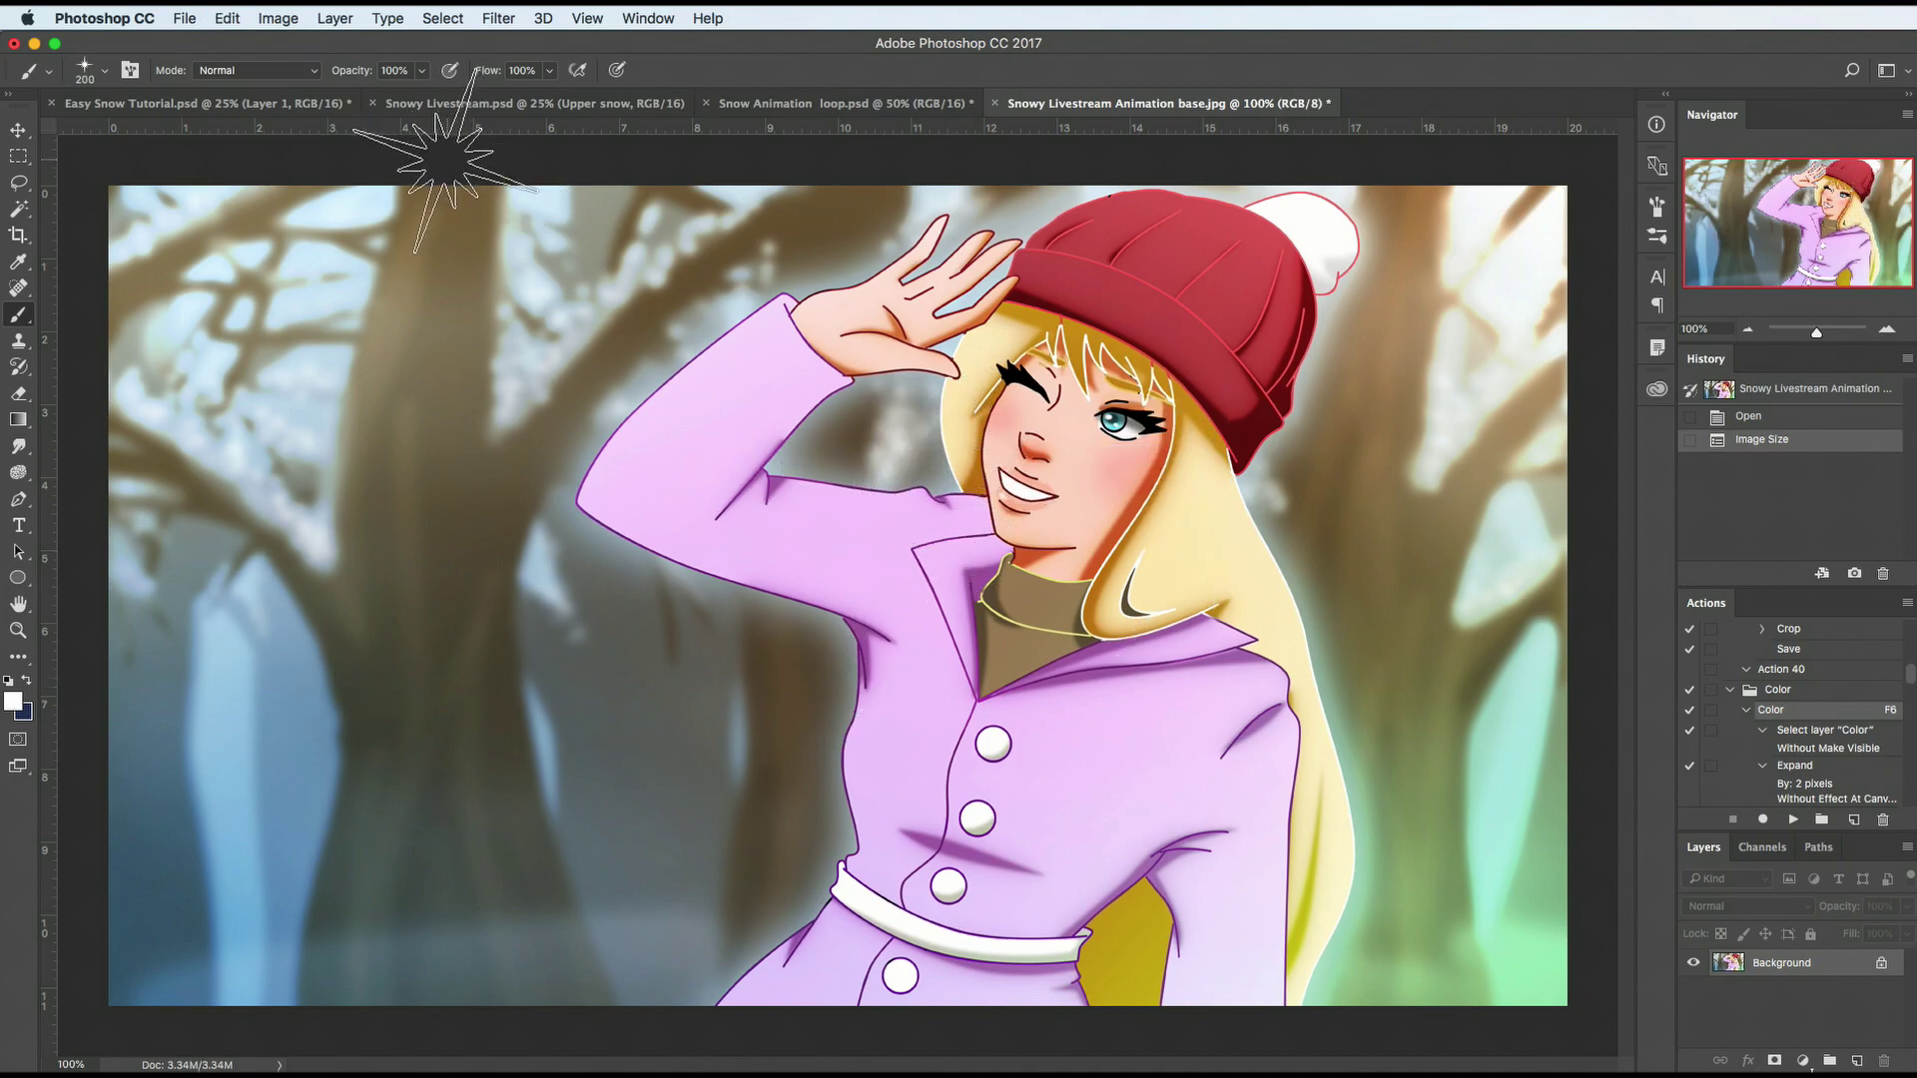
{"action": "key", "text": "bracketleft"}
{"action": "key", "text": "bracketleft"}
{"action": "key", "text": "bracketleft"}
{"action": "key", "text": "bracketleft"}
{"action": "key", "text": "bracketleft"}
{"action": "key", "text": "bracketleft"}
{"action": "key", "text": "bracketleft"}
{"action": "key", "text": "bracketleft"}
{"action": "key", "text": "bracketleft"}
{"action": "key", "text": "bracketleft"}
{"action": "key", "text": "bracketleft"}
{"action": "key", "text": "bracketleft"}
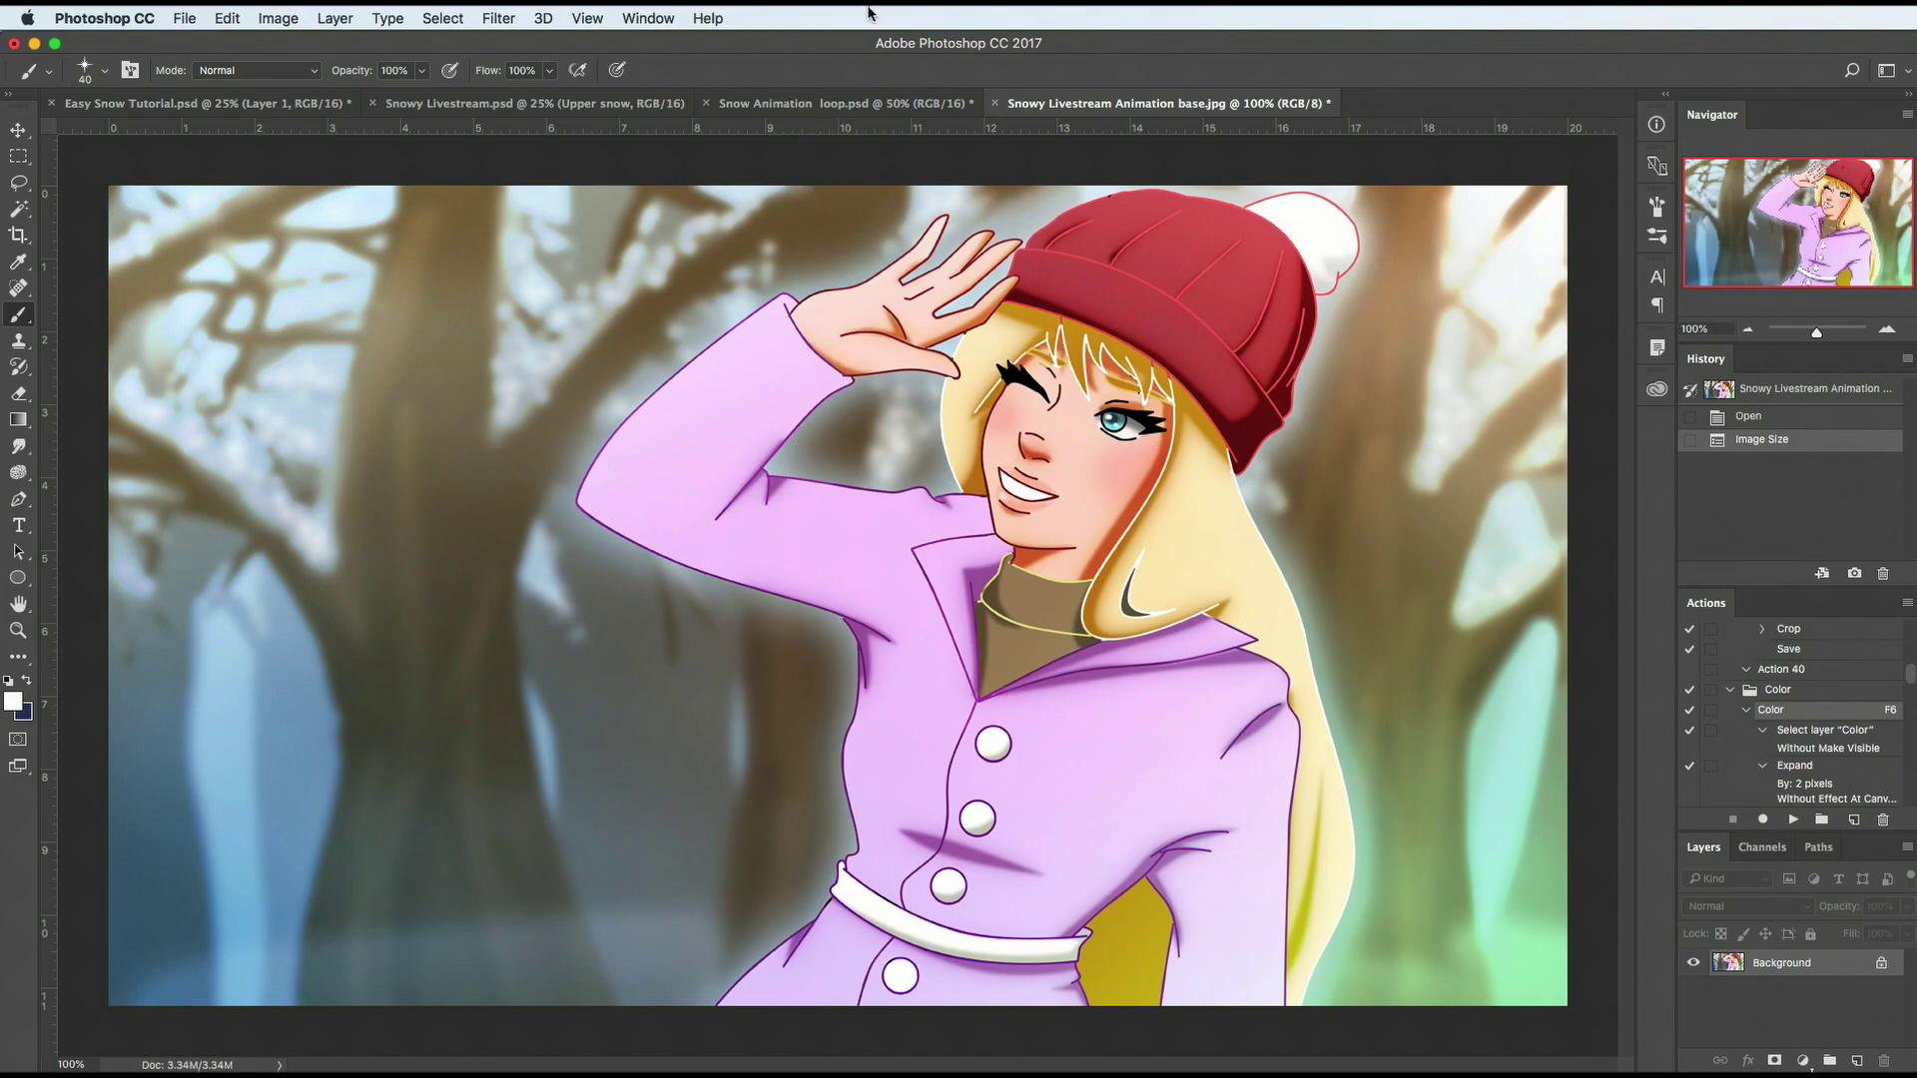
Step: Zoom both the Snow Animation loop and base image documents out to 12.5%
{"action": "left_click", "coordinate": [893, 106]}
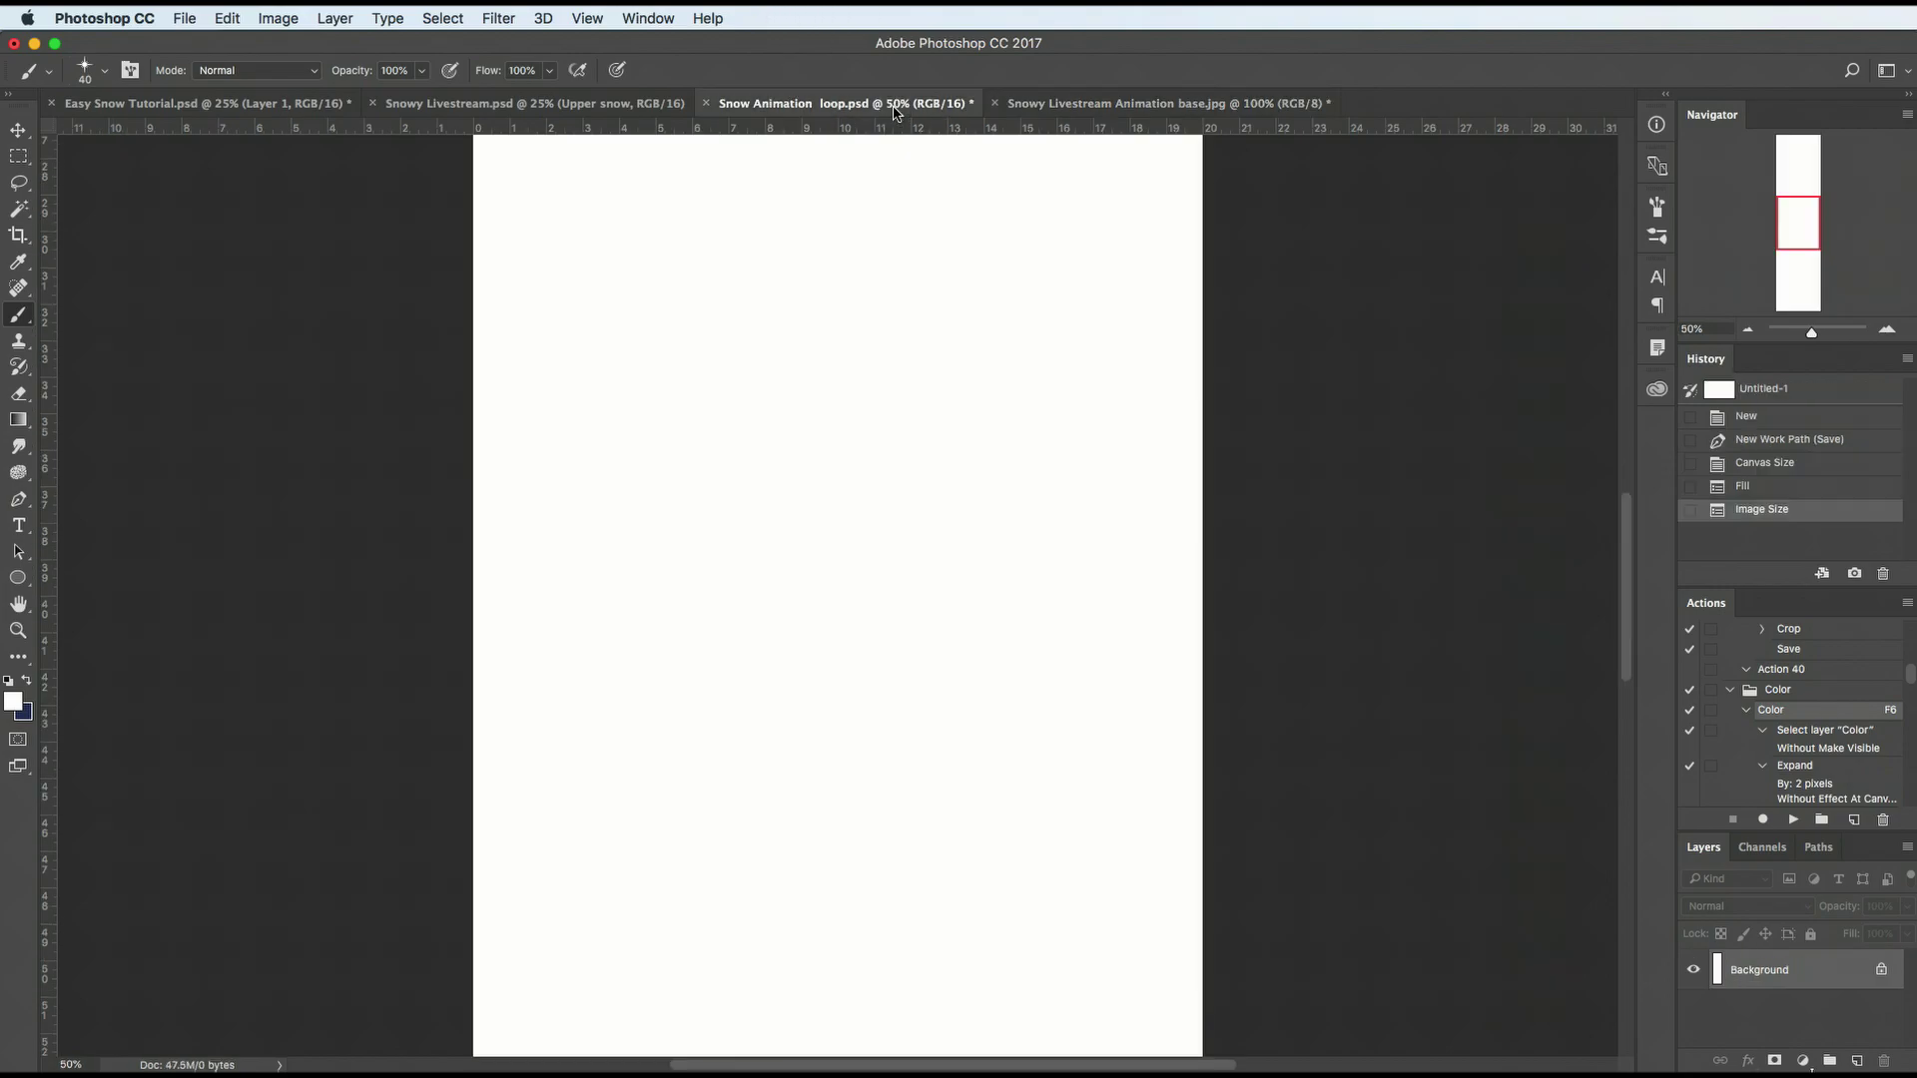
{"action": "key", "text": "super+minus"}
{"action": "key", "text": "super+minus"}
{"action": "key", "text": "super+minus"}
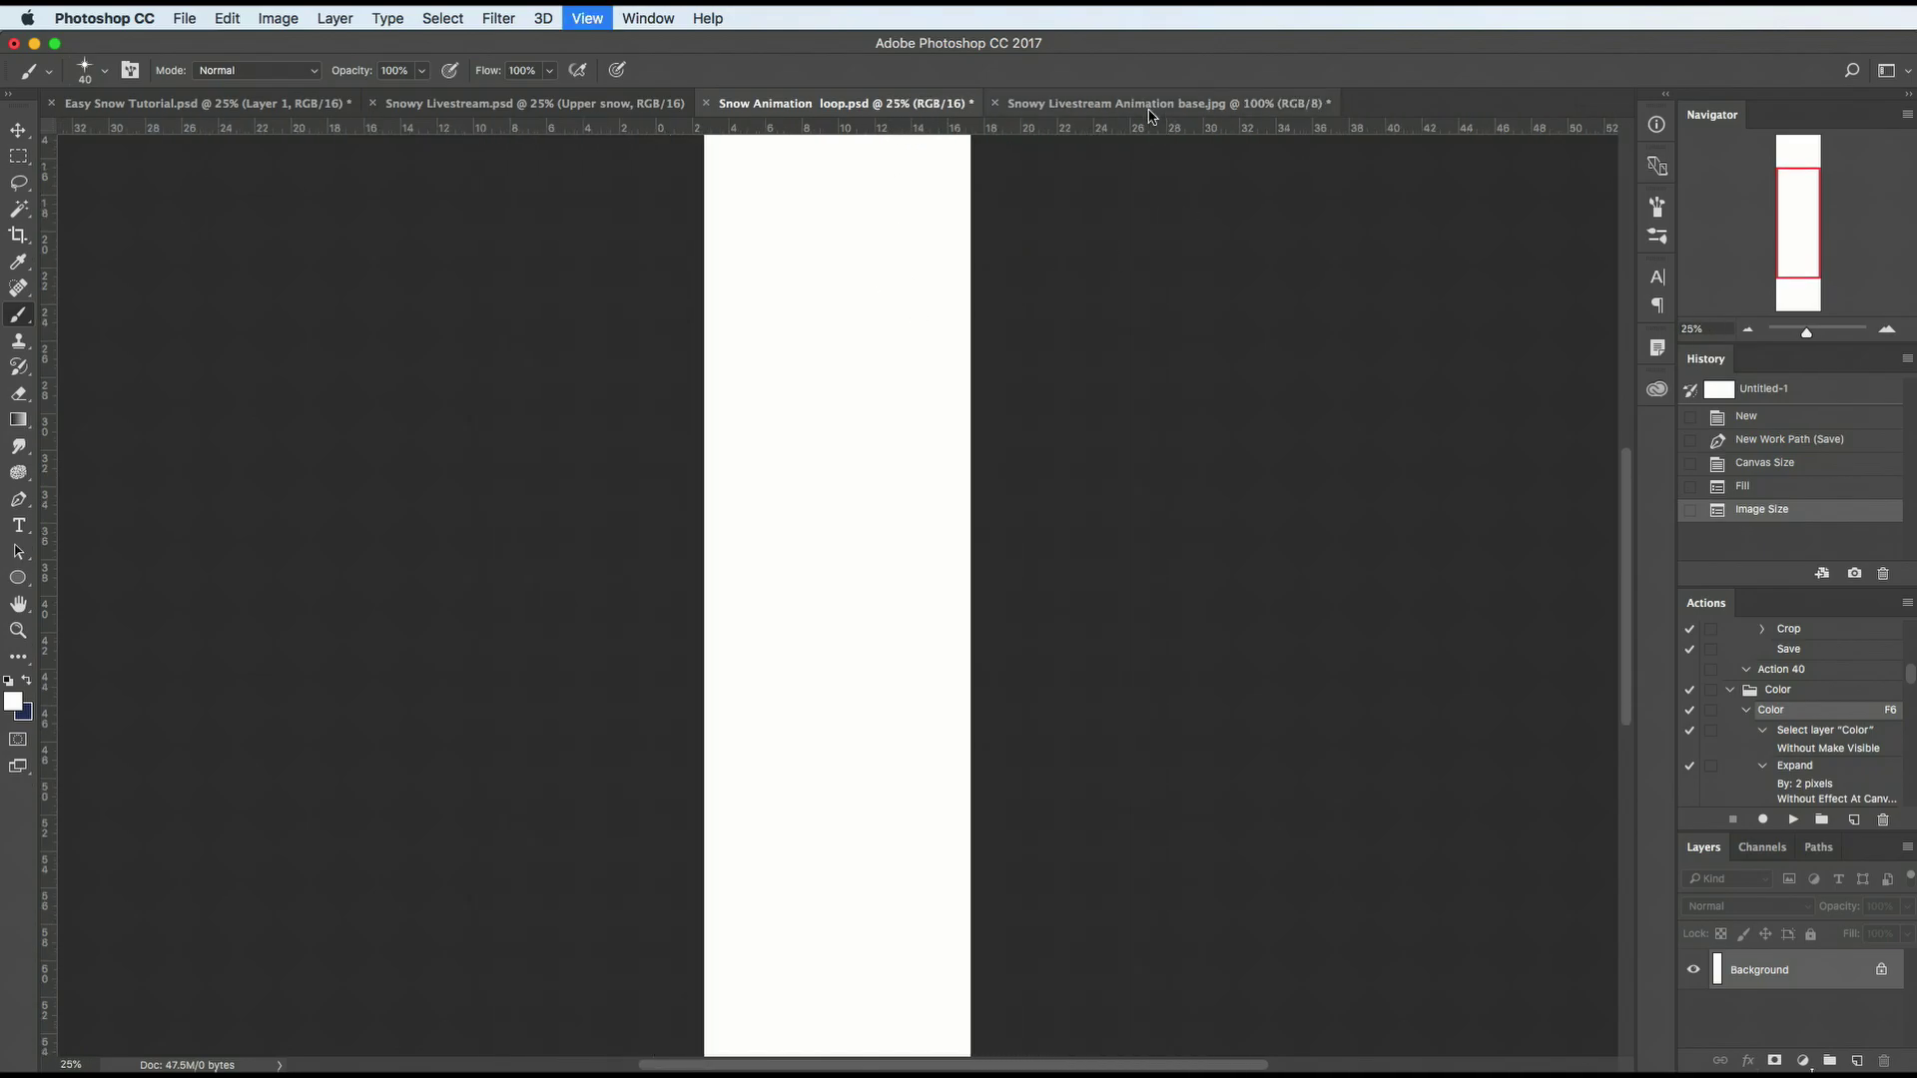
{"action": "key", "text": "super+minus"}
{"action": "left_click", "coordinate": [1148, 106]}
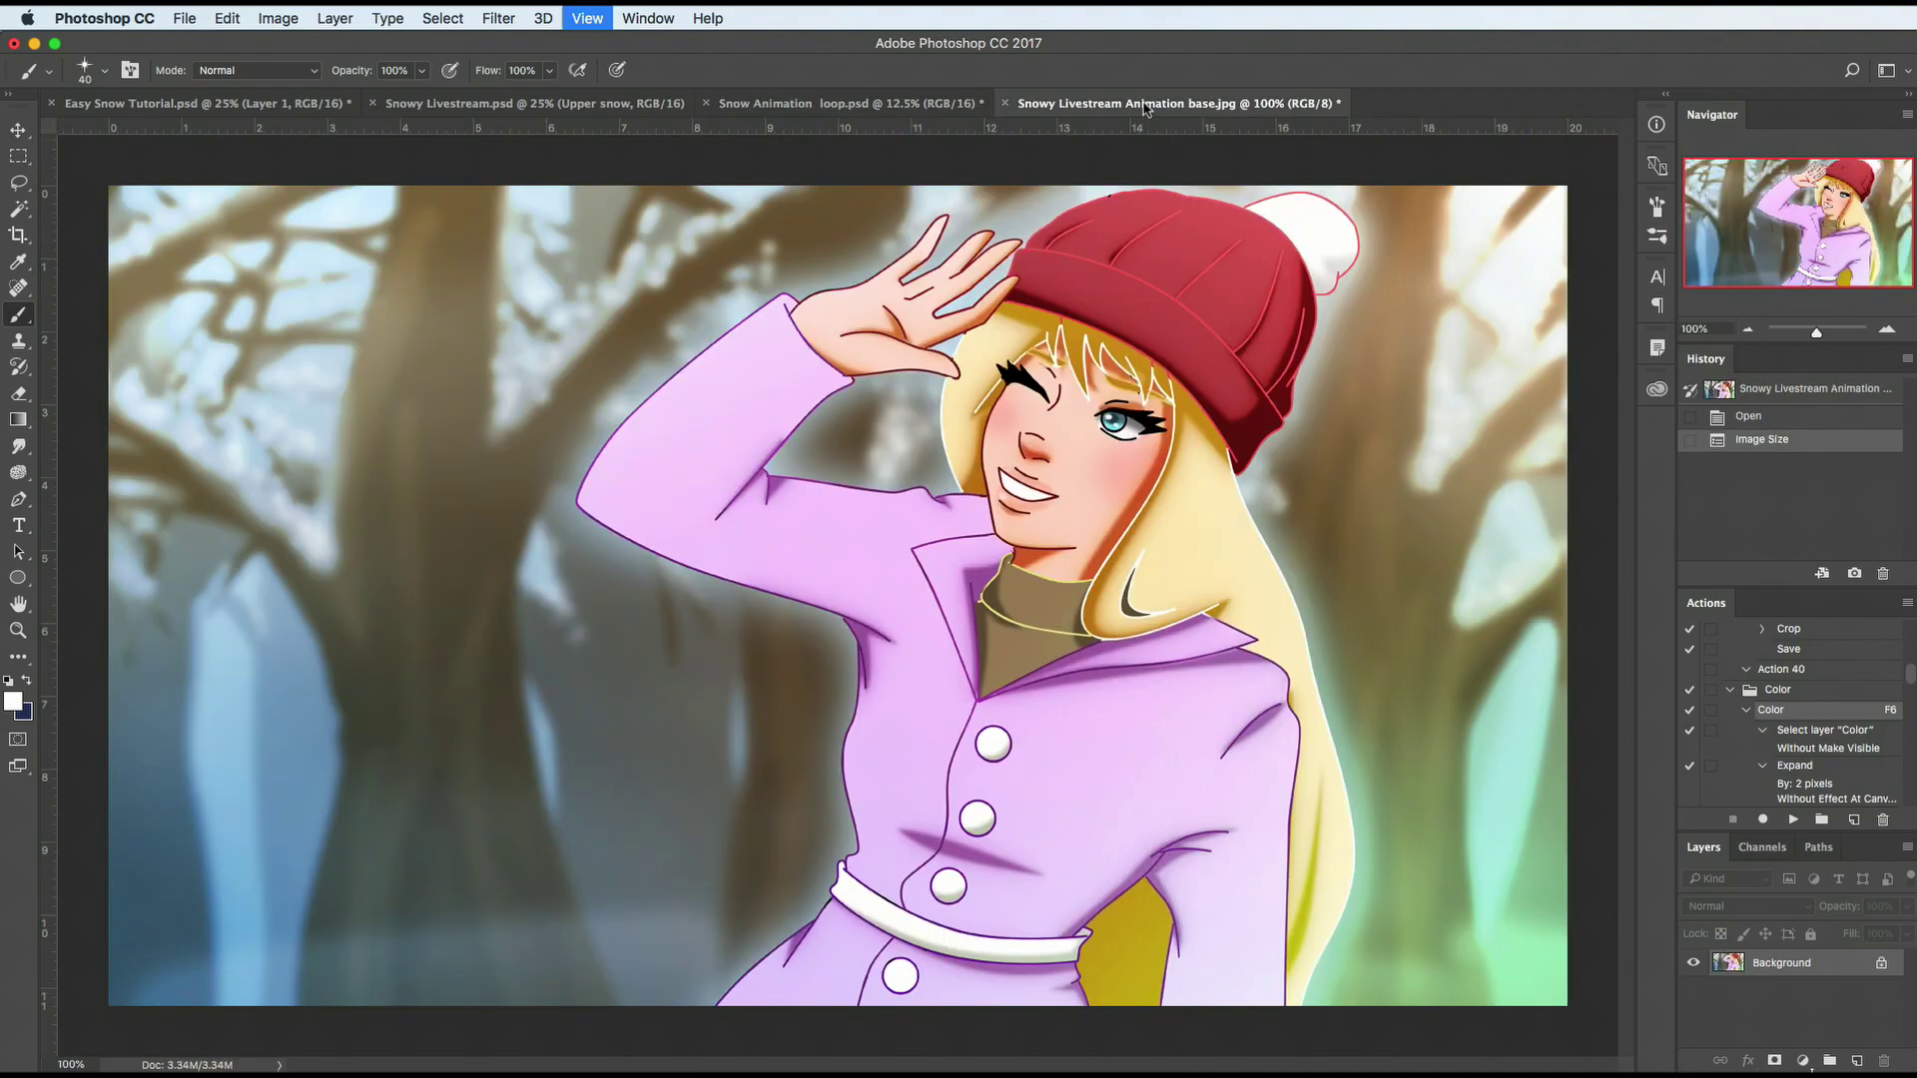
{"action": "key", "text": "super+minus"}
{"action": "key", "text": "super+minus"}
{"action": "left_click", "coordinate": [988, 104]}
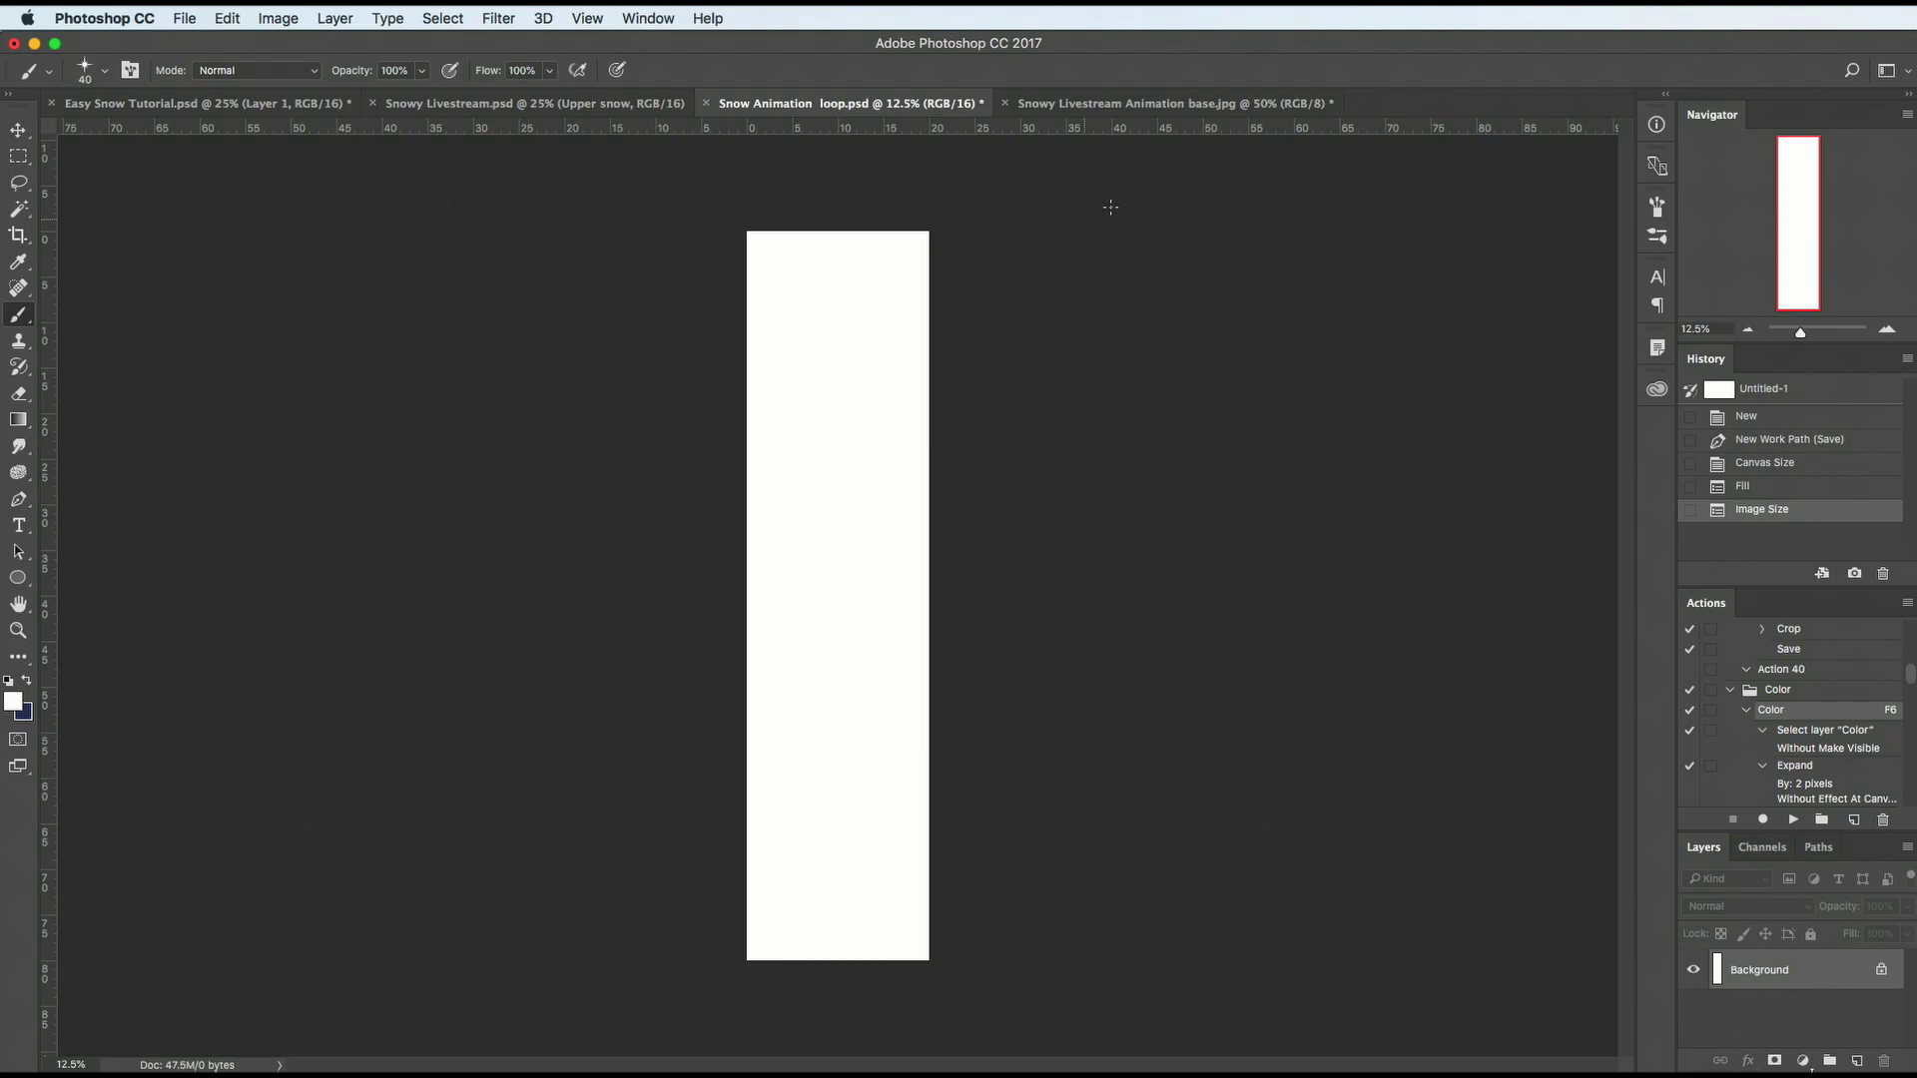
{"action": "left_click", "coordinate": [1066, 104]}
{"action": "key", "text": "super+minus"}
{"action": "key", "text": "super+minus"}
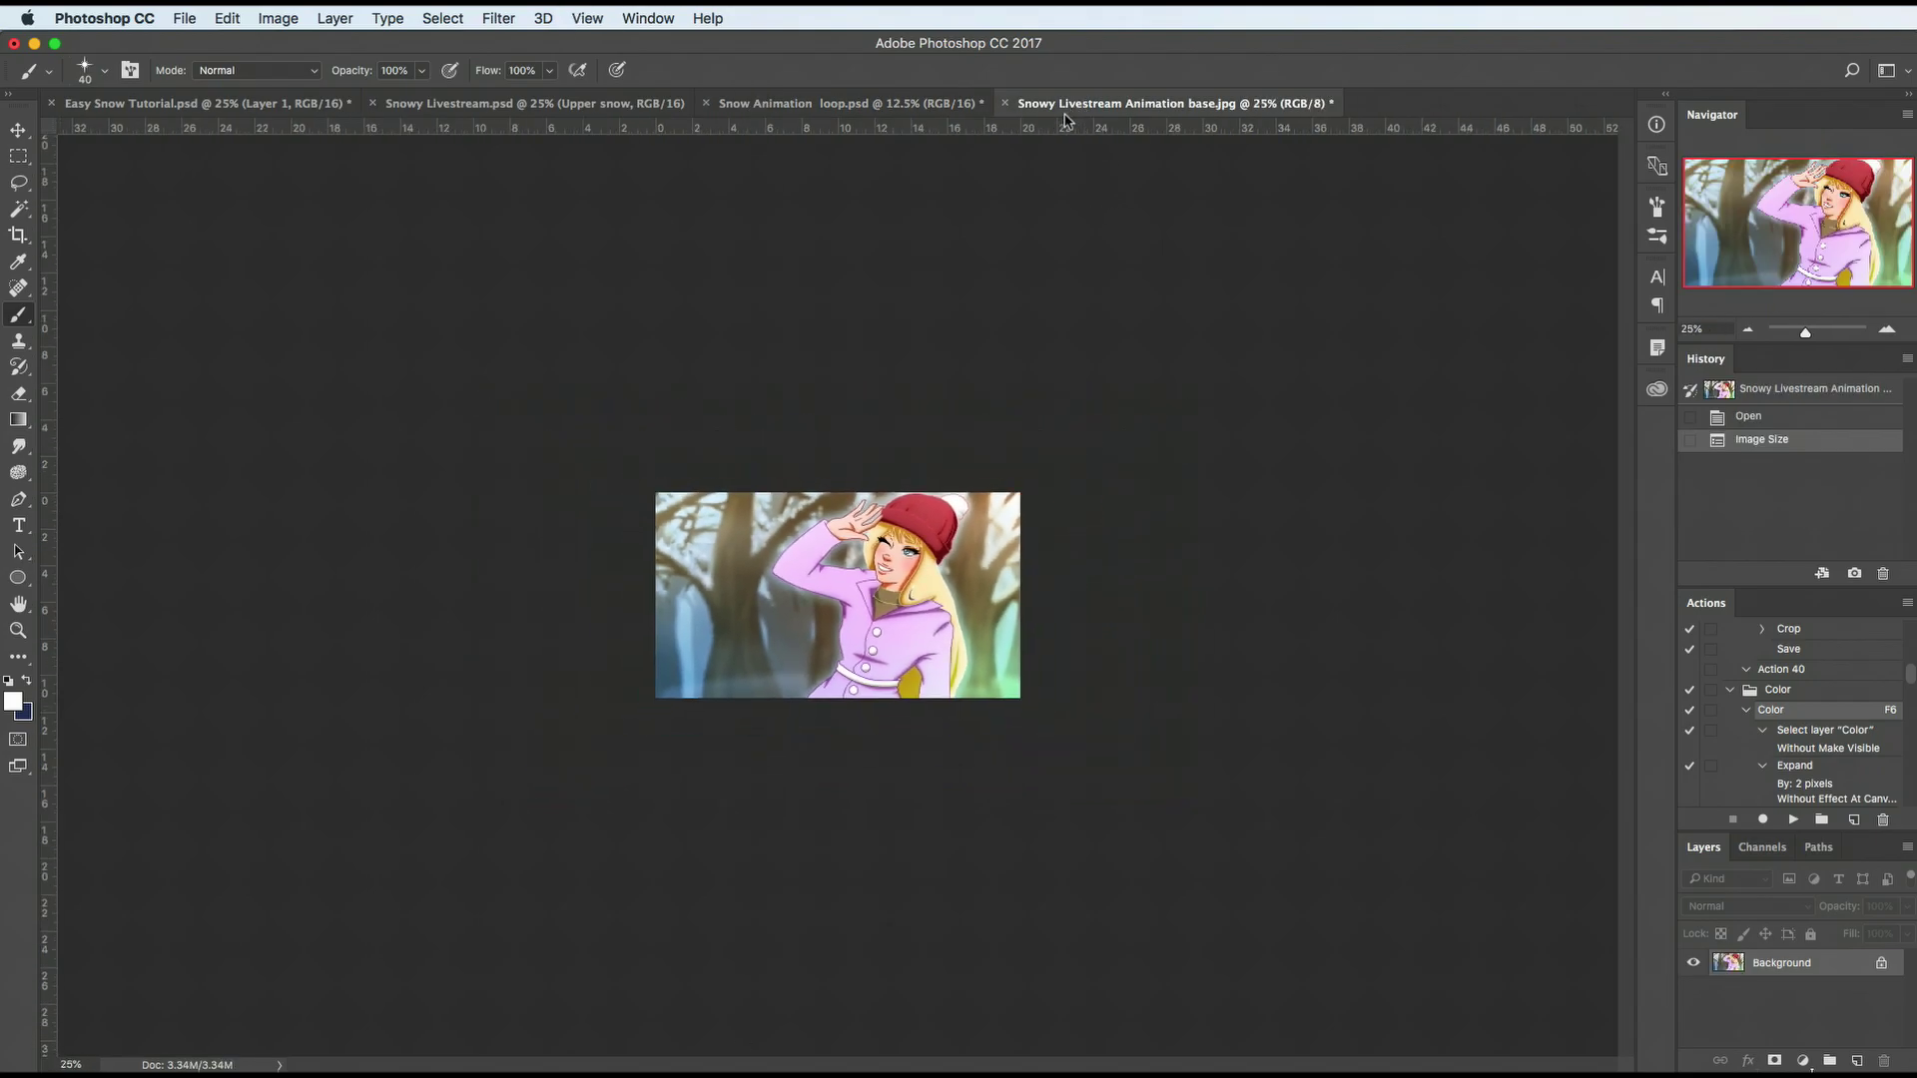
{"action": "key", "text": "super+minus"}
{"action": "key", "text": "super+minus"}
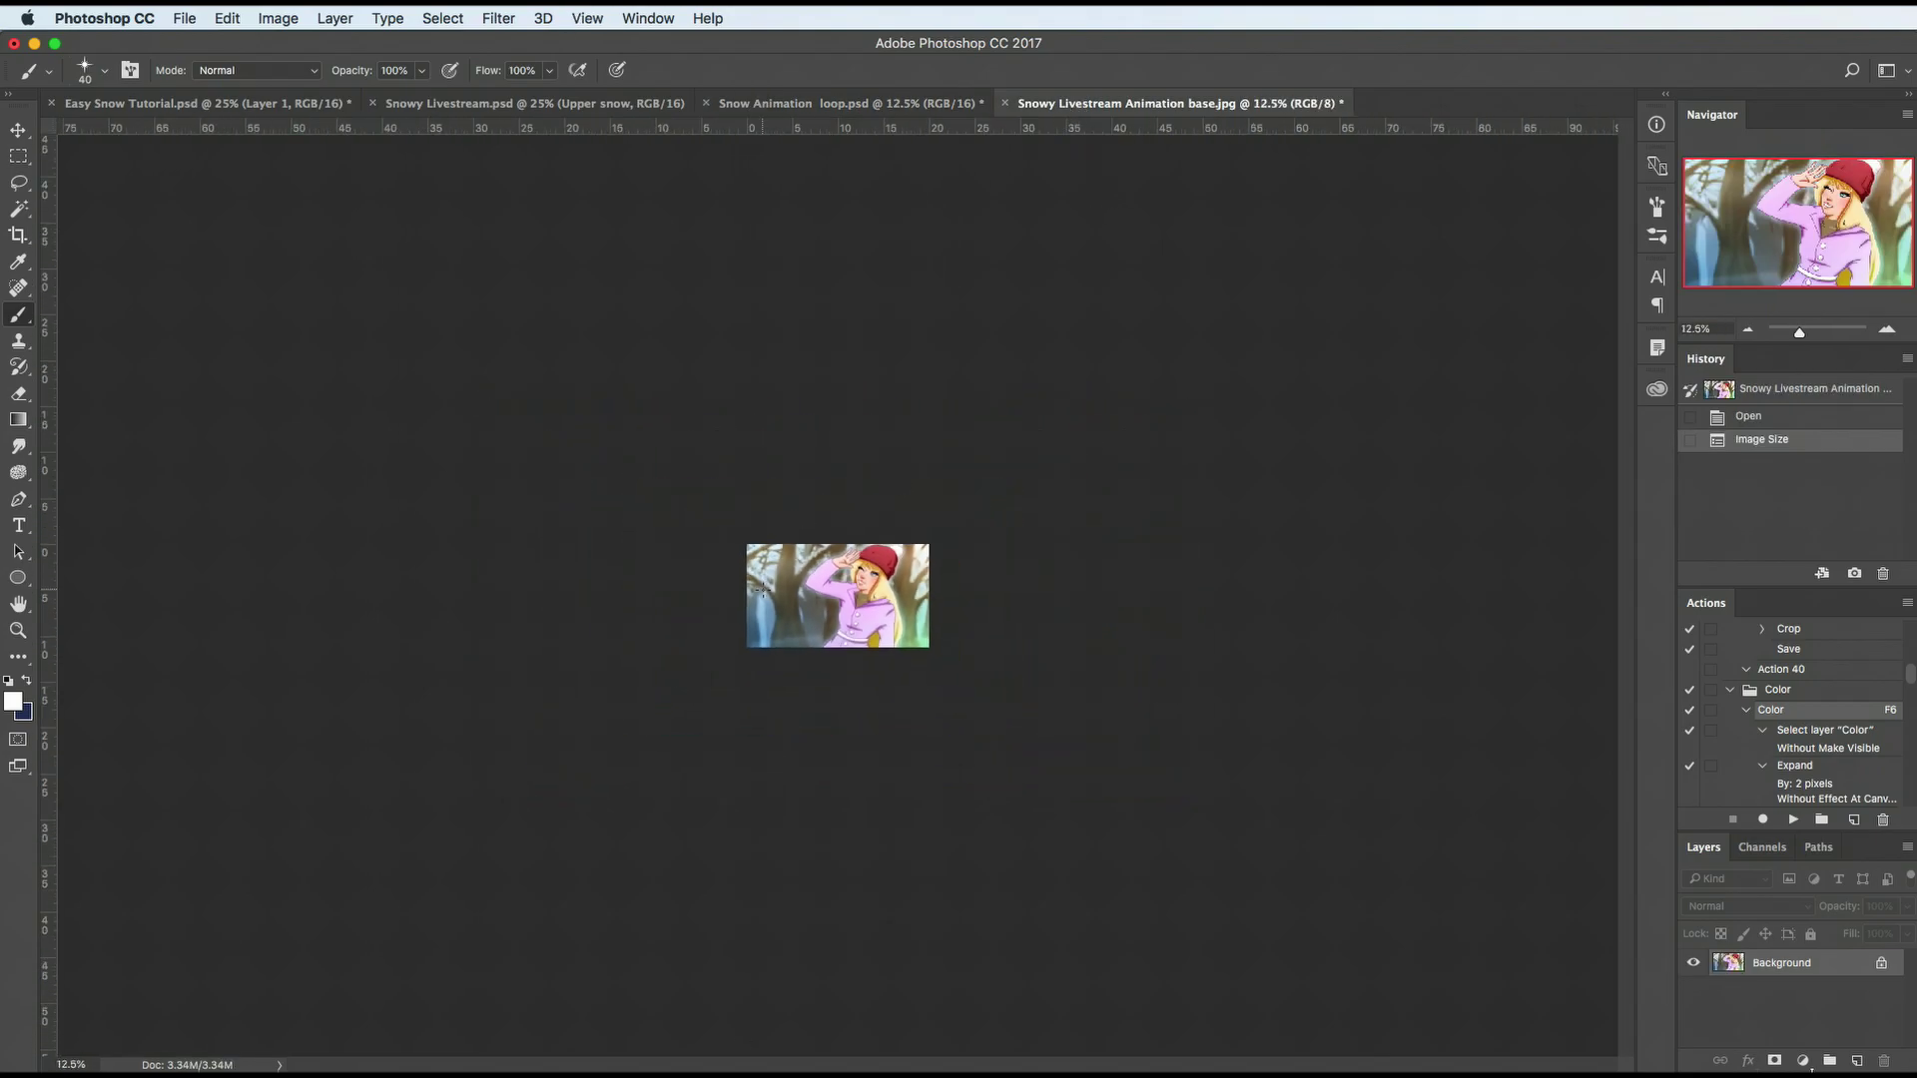
Step: Compare the two documents, then open the New Layer dialog in the loop document
{"action": "left_click", "coordinate": [961, 100]}
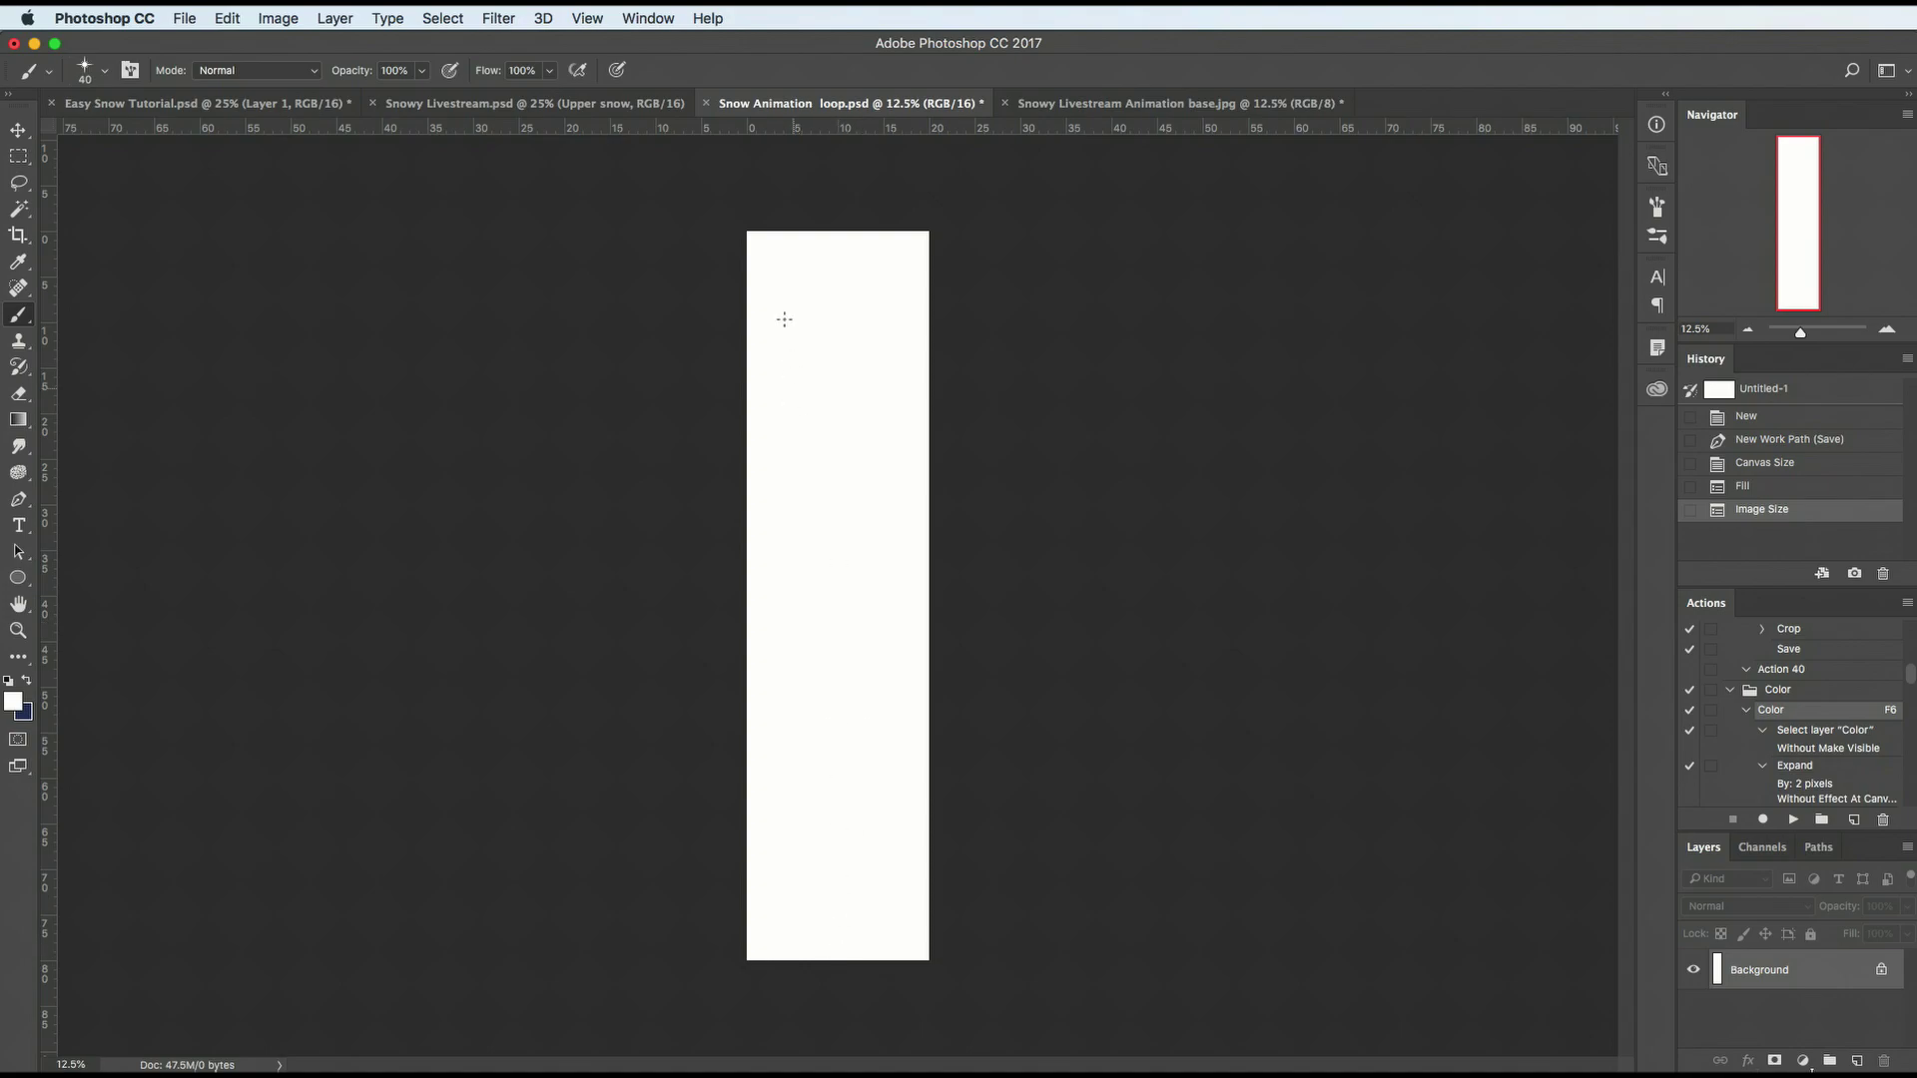
{"action": "left_click", "coordinate": [1128, 103]}
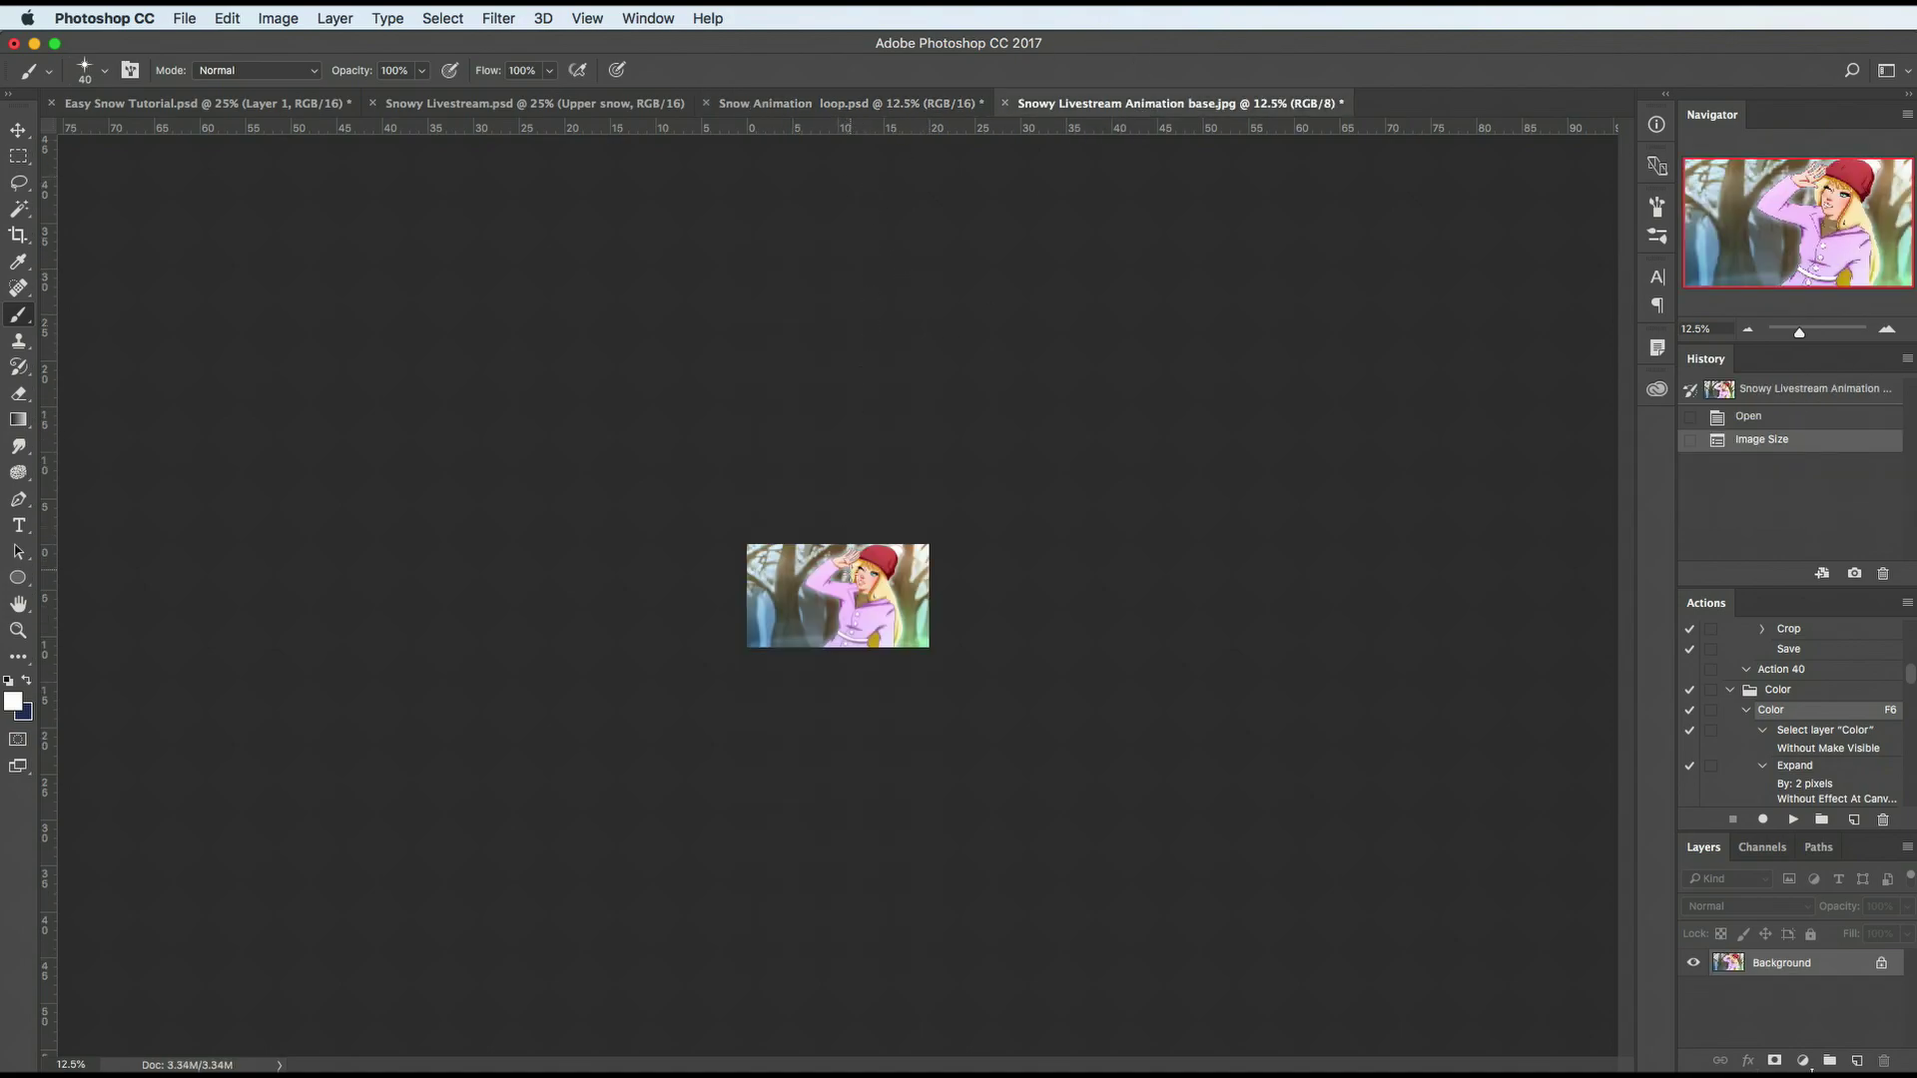
{"action": "left_click", "coordinate": [853, 104]}
{"action": "key", "text": "super+shift+n"}
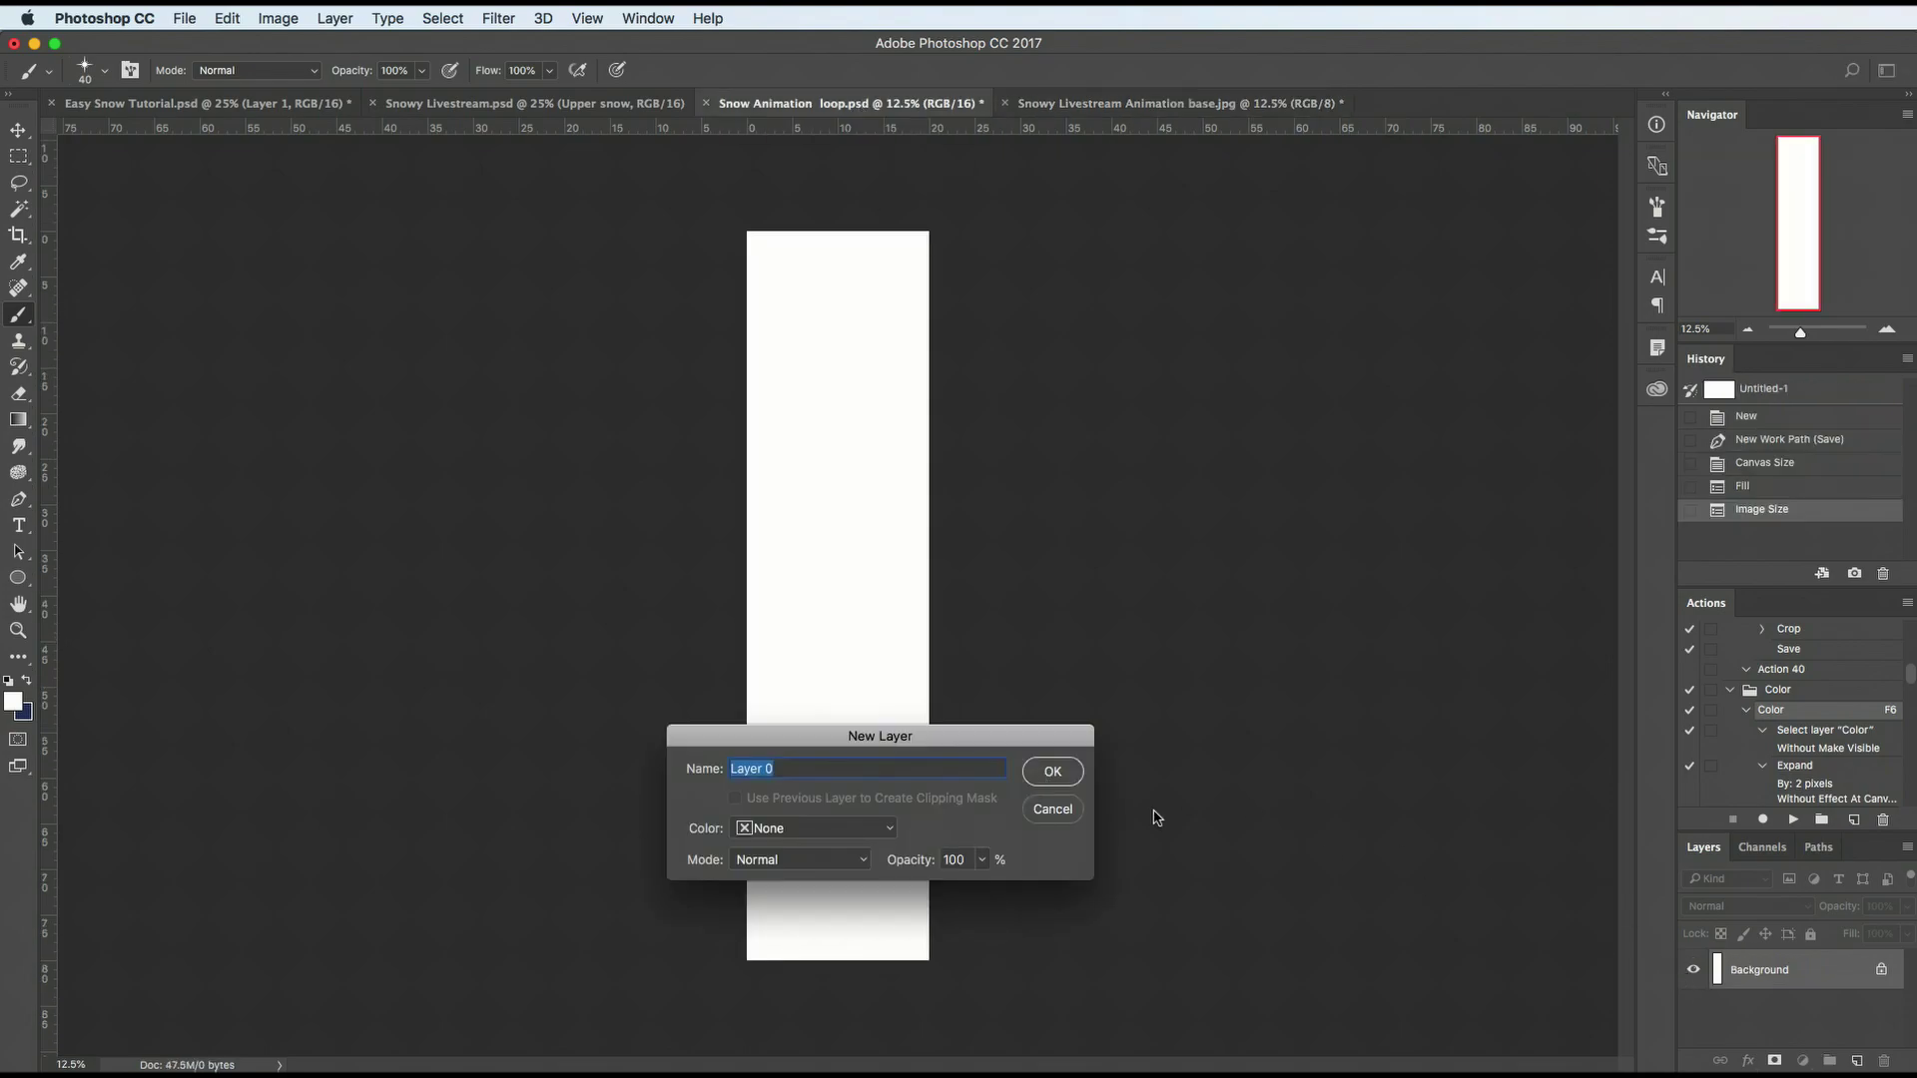
Step: Convert the loop's Background into Layer 0 and fill it with dark blue
{"action": "left_click", "coordinate": [1076, 807]}
{"action": "double_click", "coordinate": [1837, 975]}
{"action": "left_click", "coordinate": [1038, 770]}
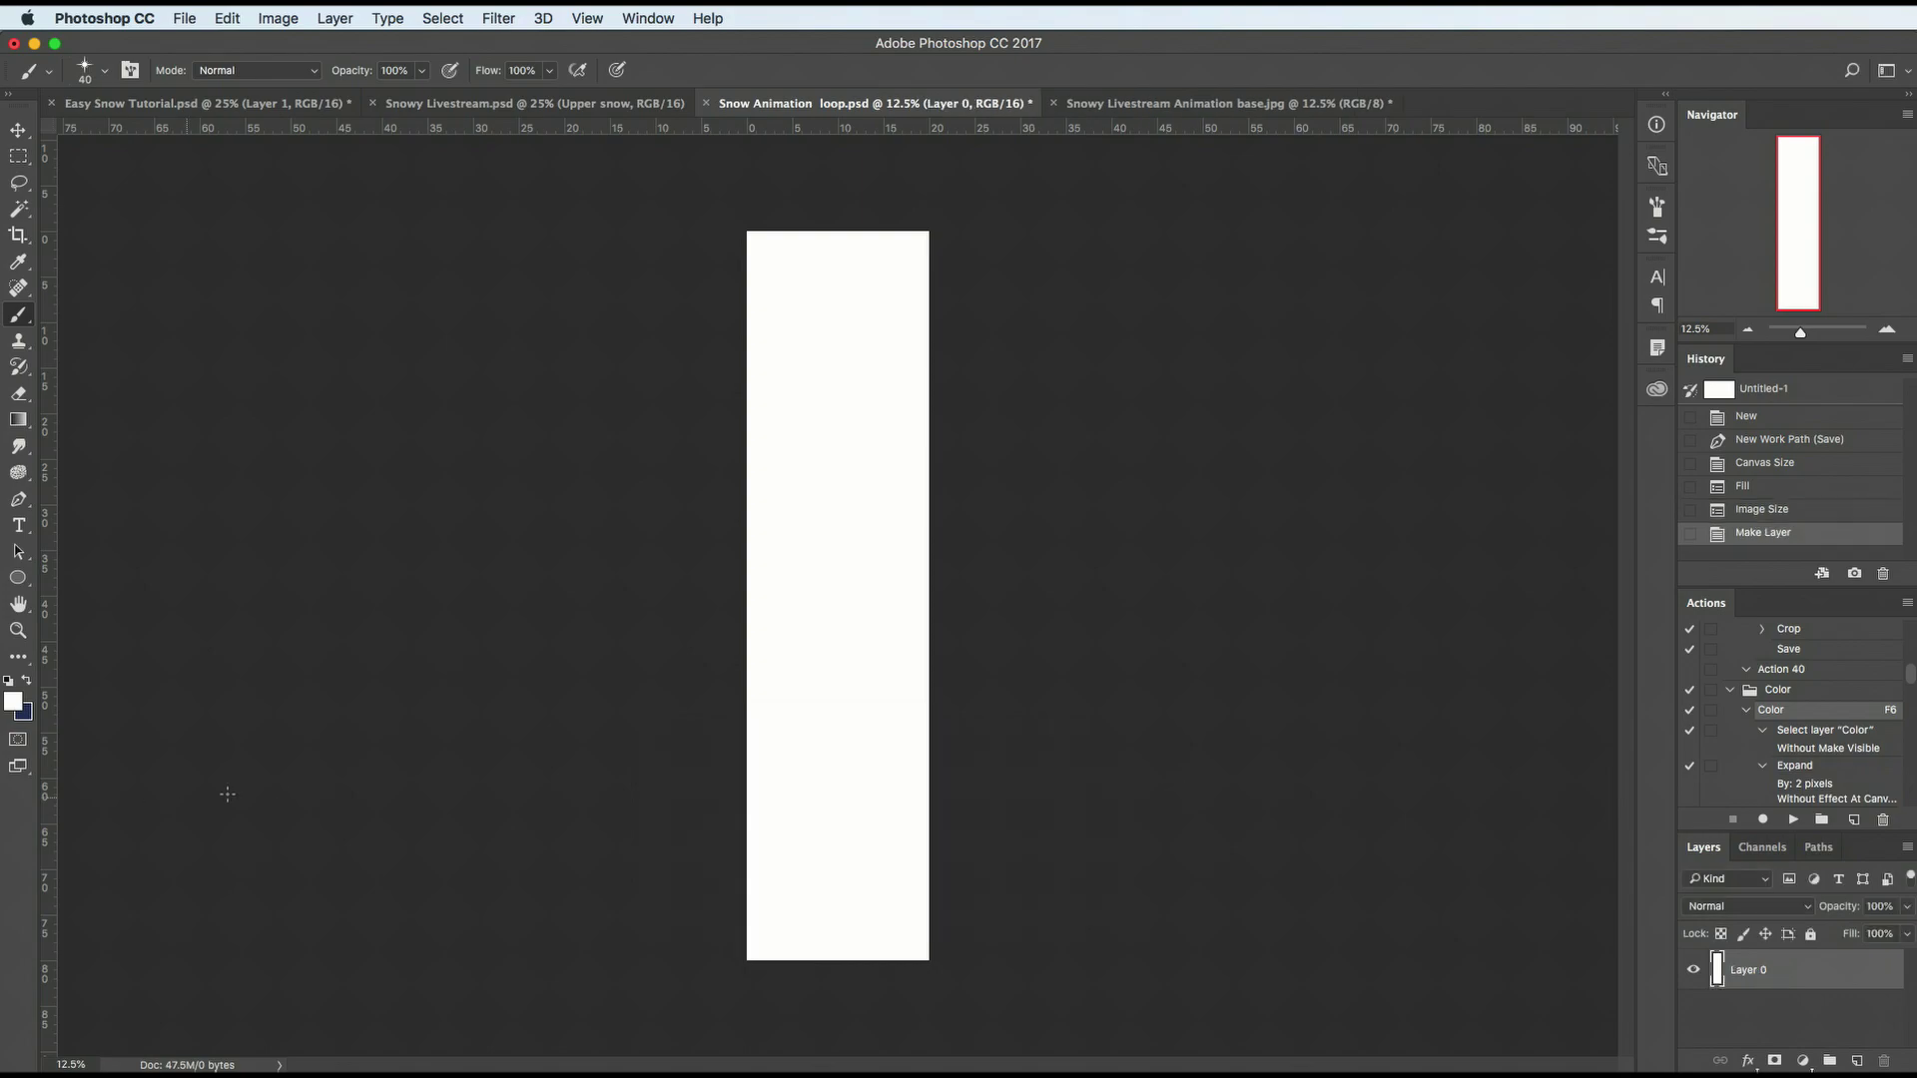
{"action": "key", "text": "super+BackSpace"}
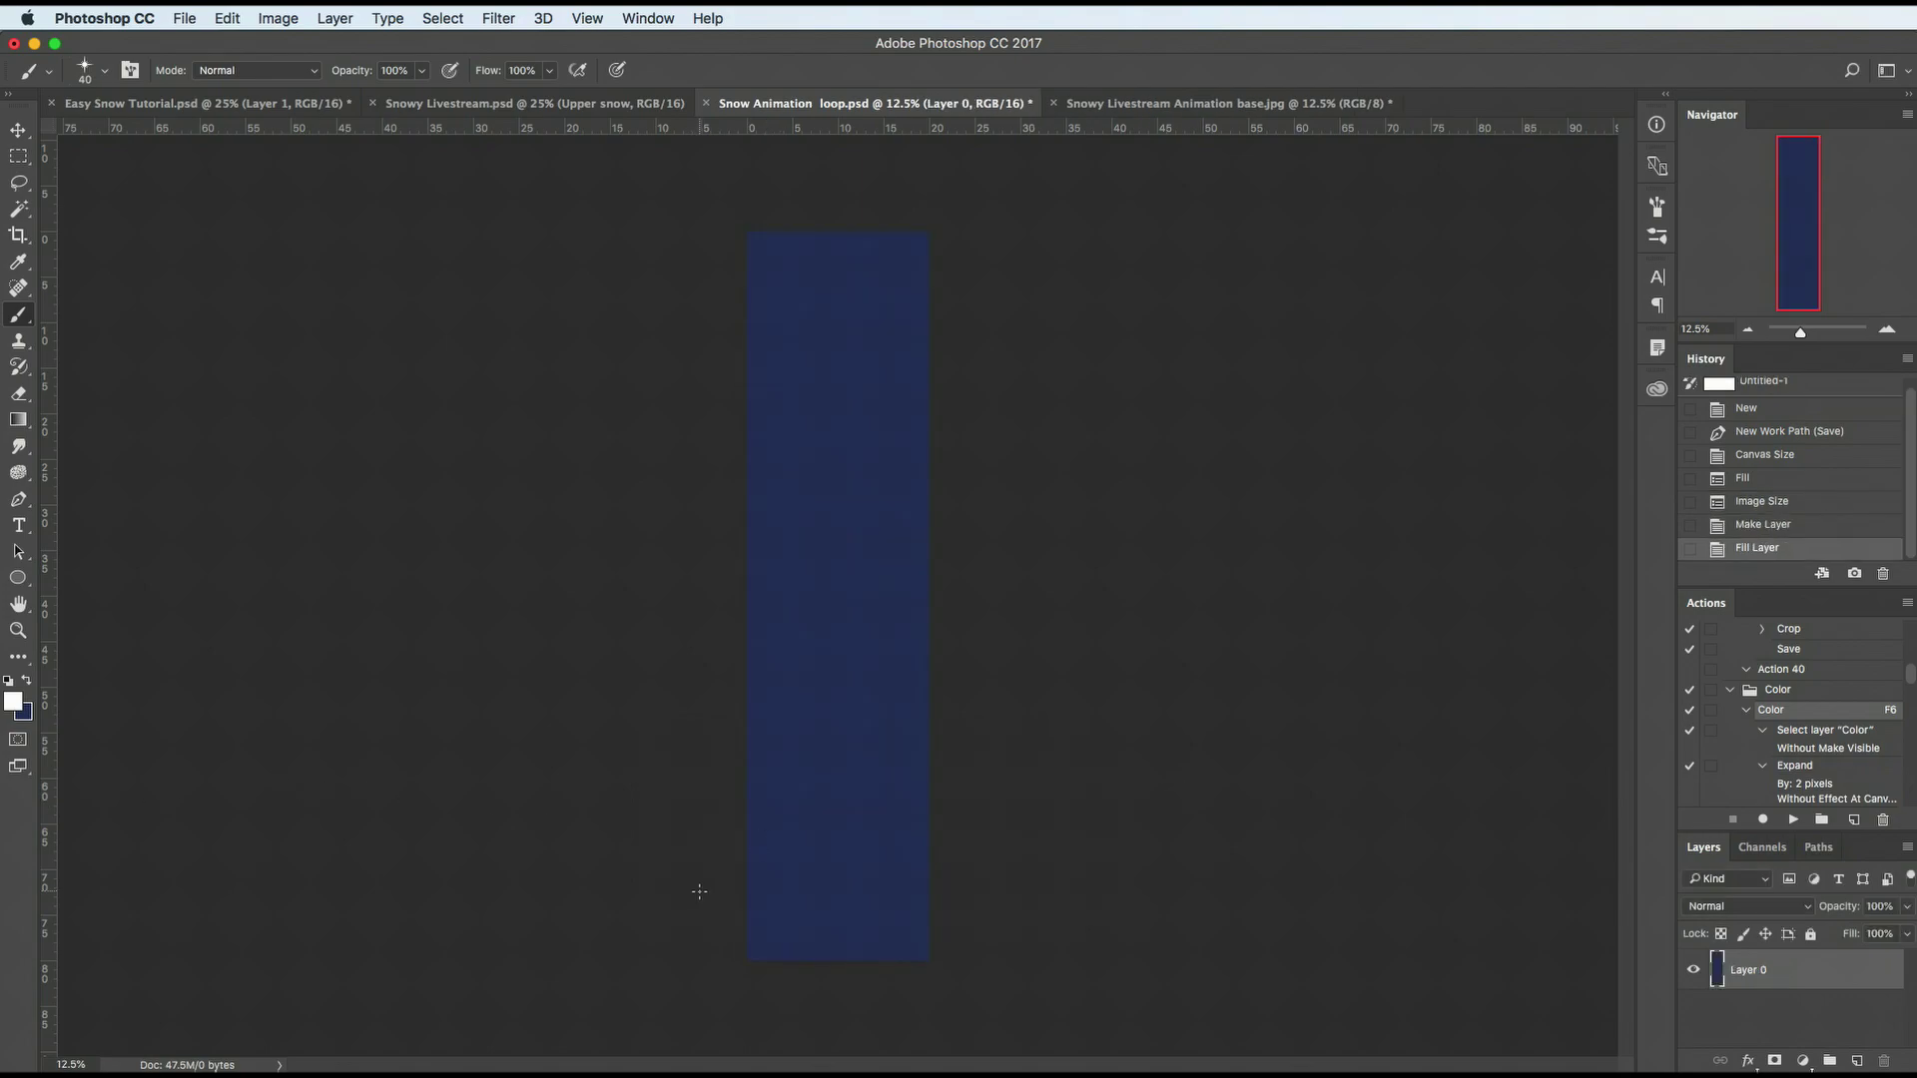
Step: Add a Snow layer and brush scattered white star specks down the canvas
{"action": "key", "text": "super+shift+n"}
{"action": "type", "text": "Sb"}
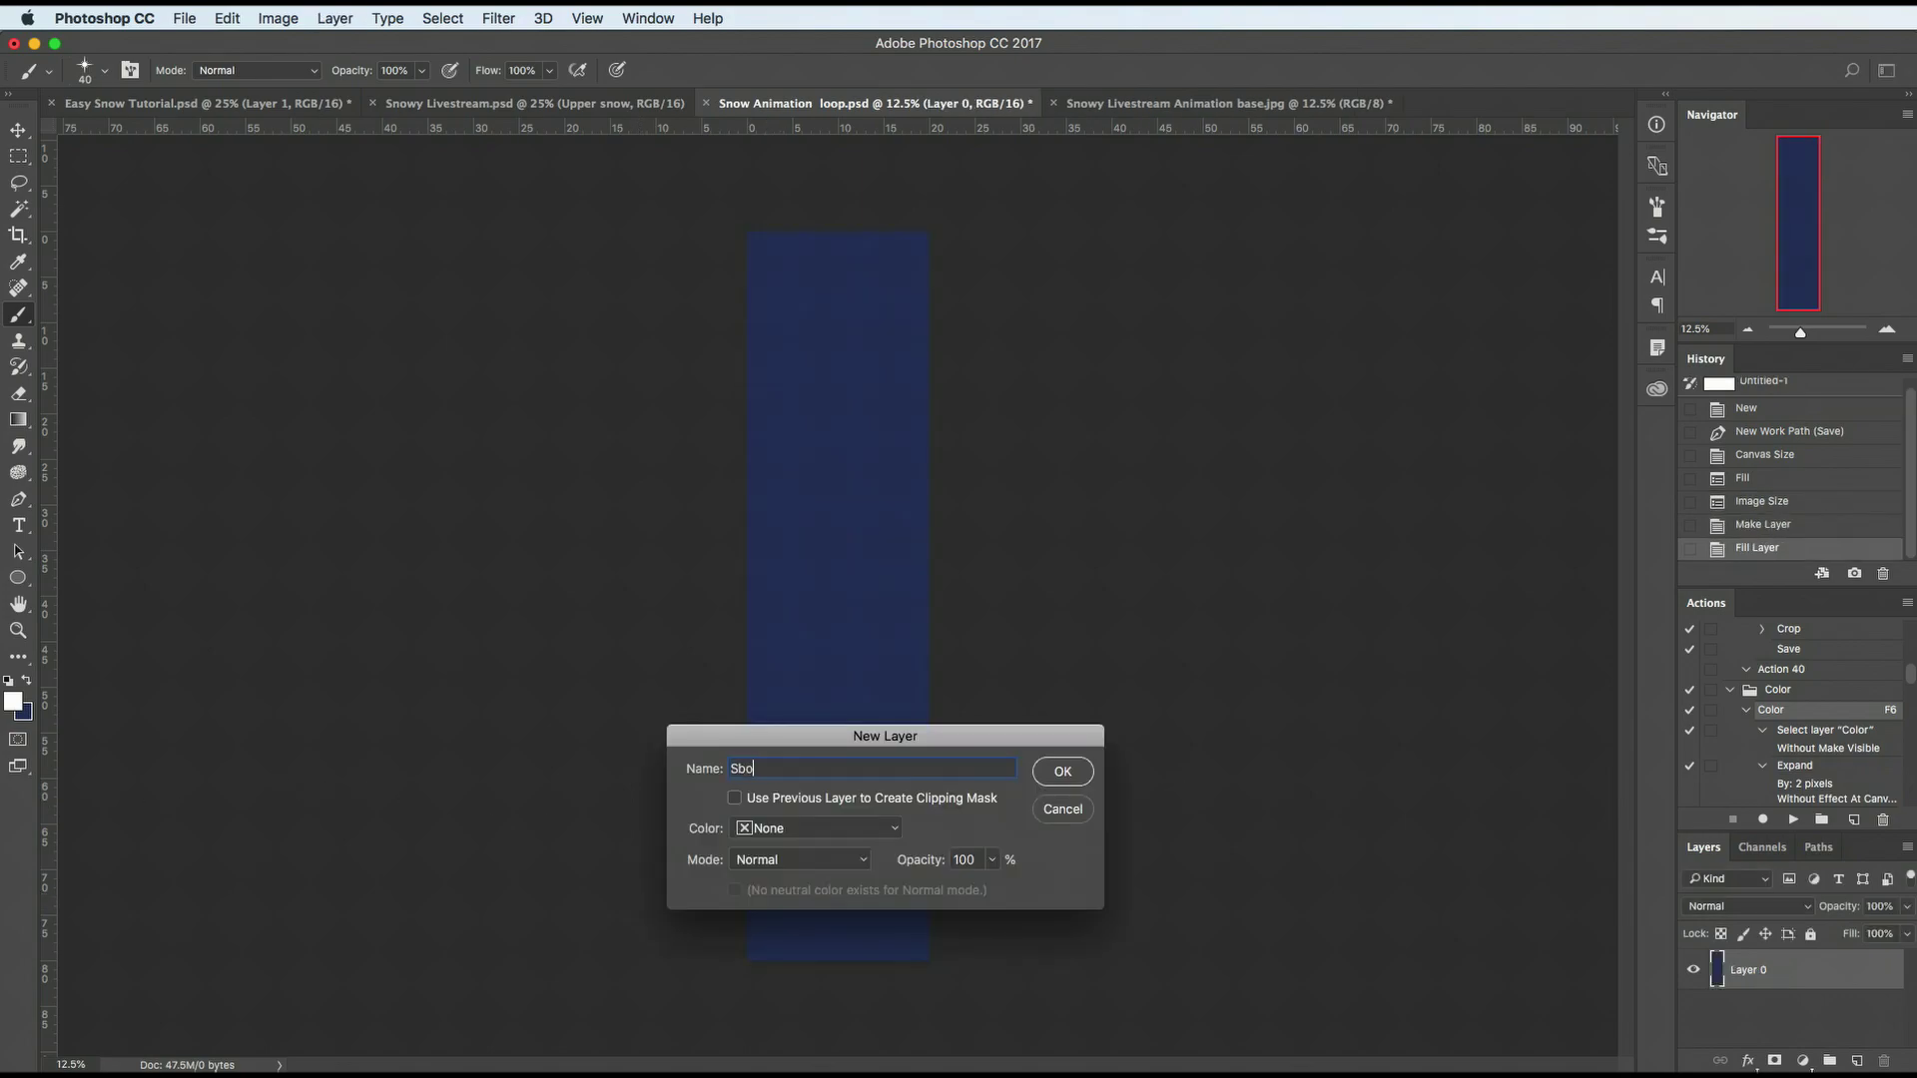
{"action": "type", "text": "ow"}
{"action": "key", "text": "Return"}
{"action": "key", "text": "super+plus"}
{"action": "key", "text": "super+plus"}
{"action": "key", "text": "super+plus"}
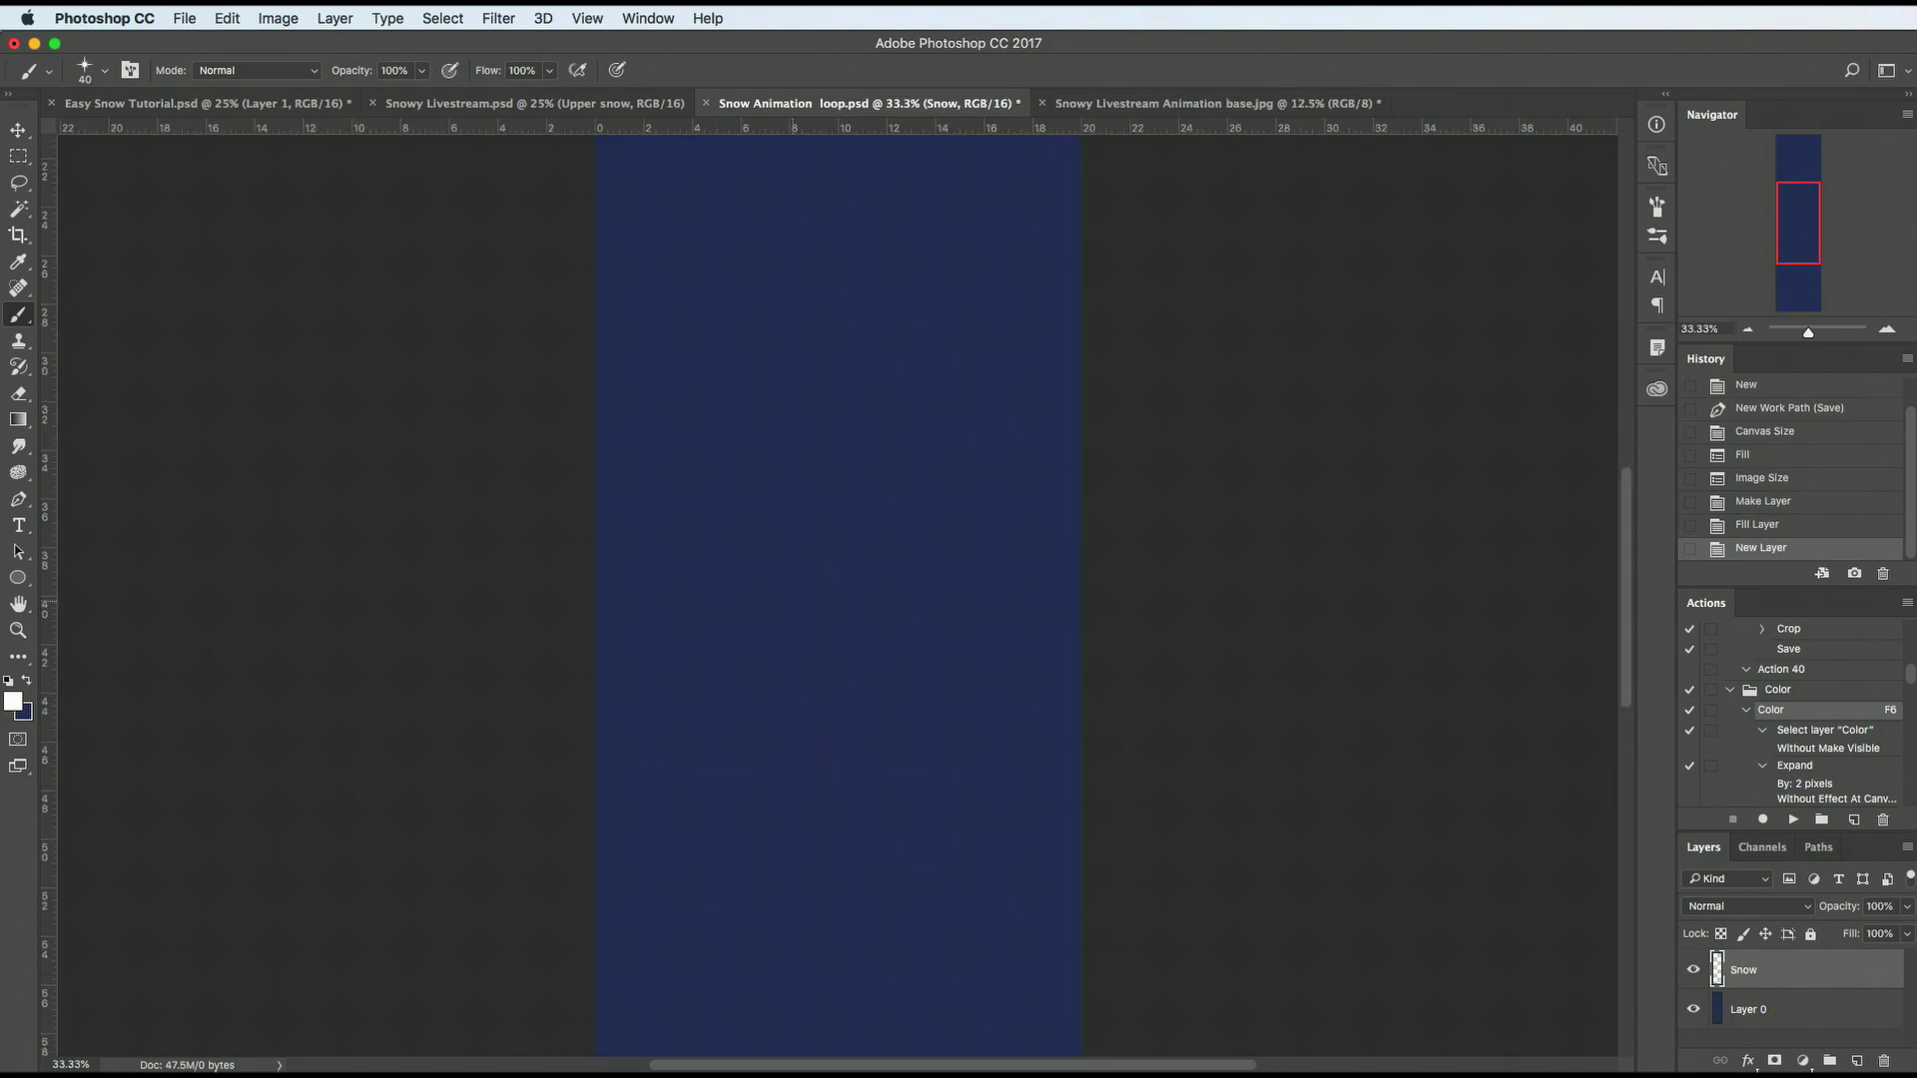
{"action": "left_click_drag", "start_coordinate": [879, 300], "coordinate": [715, 931]}
{"action": "key", "text": "super+minus"}
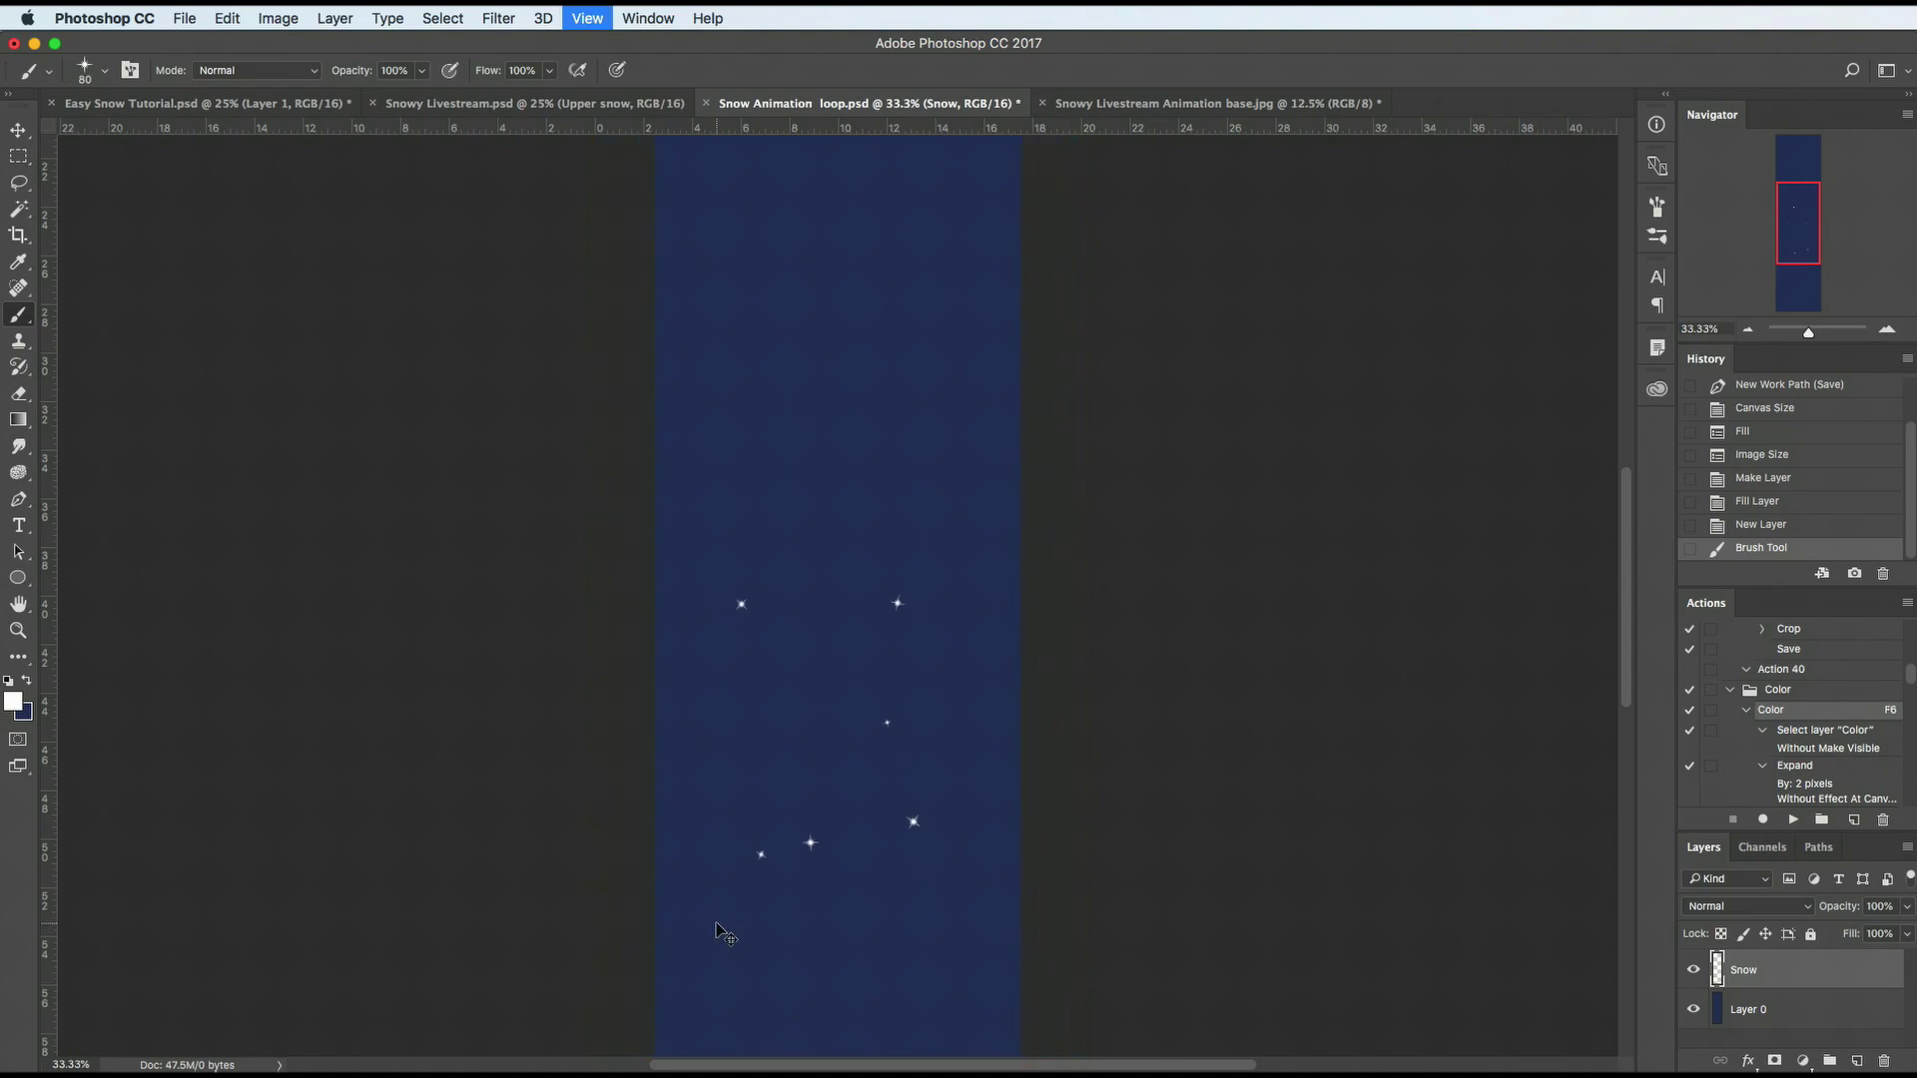
{"action": "key", "text": "bracketright"}
{"action": "key", "text": "bracketright"}
{"action": "key", "text": "bracketright"}
{"action": "key", "text": "bracketright"}
{"action": "key", "text": "super+minus"}
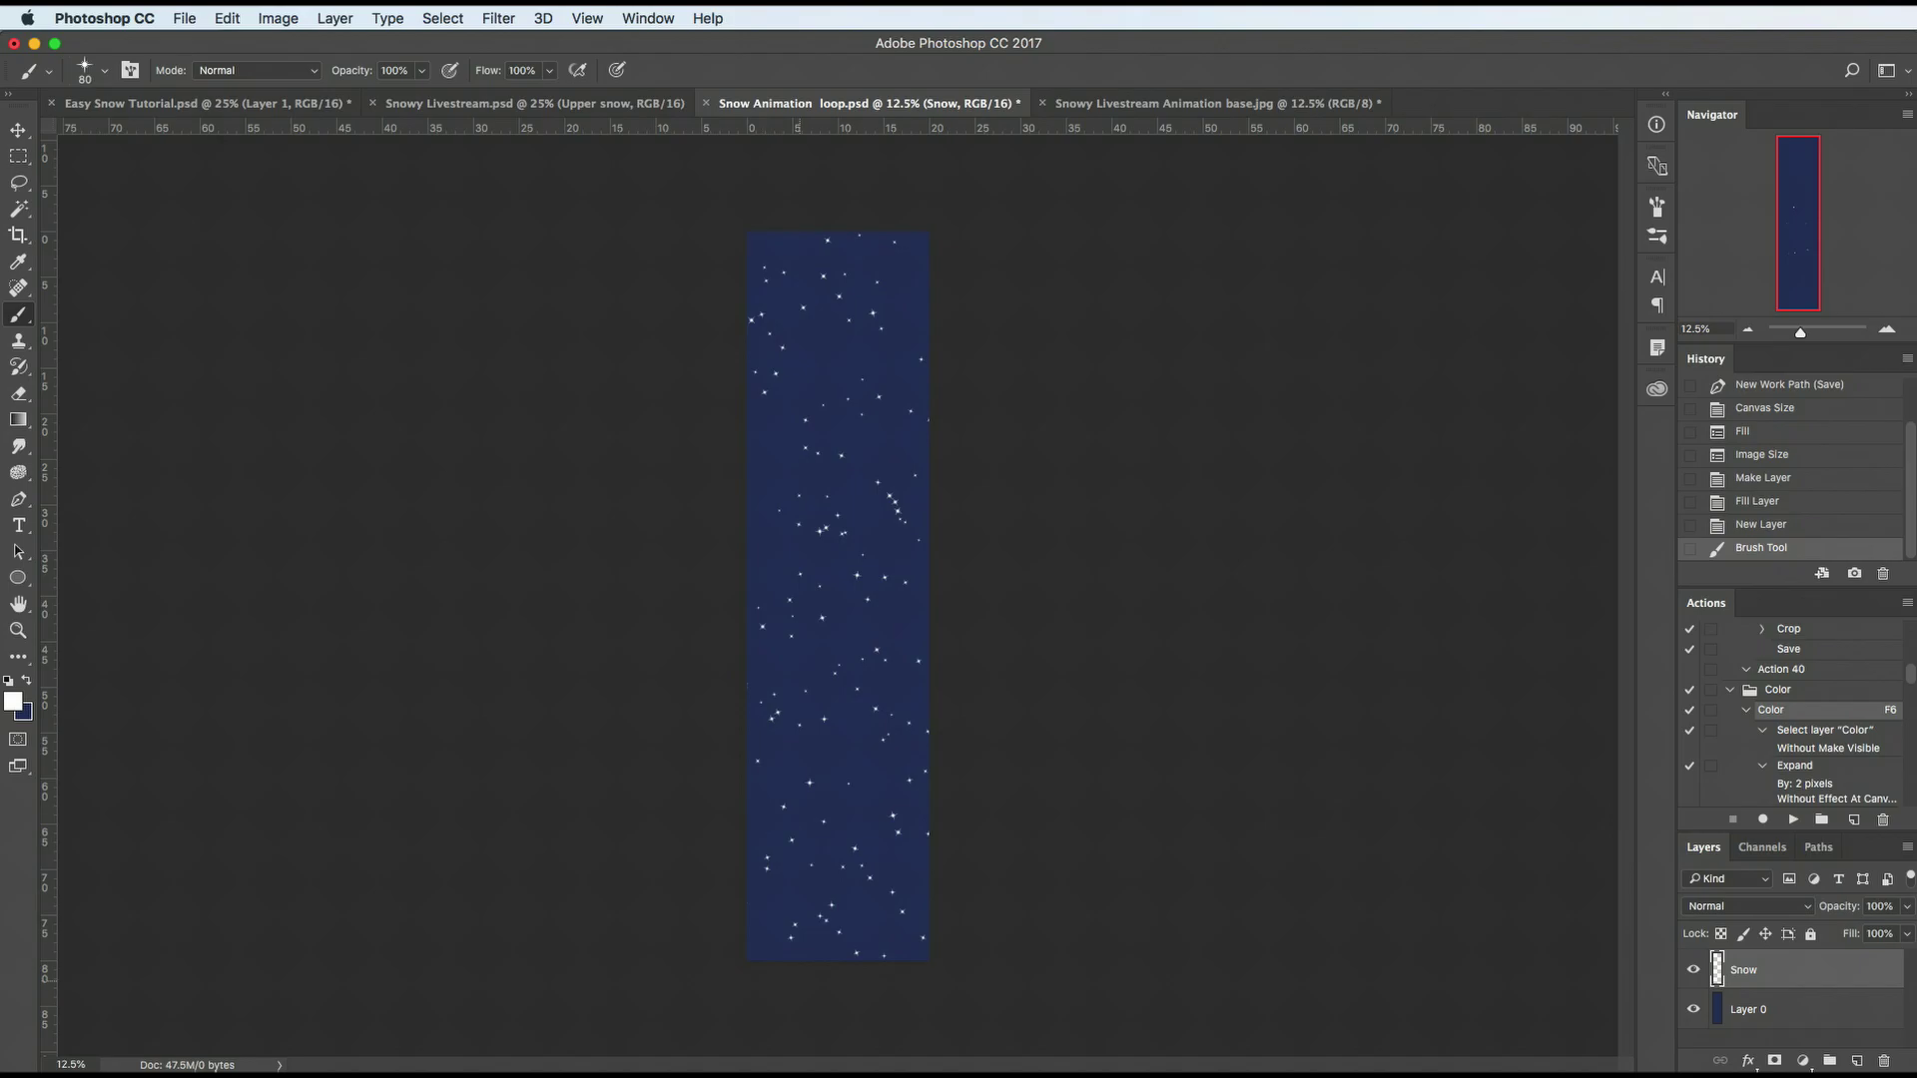
{"action": "left_click", "coordinate": [810, 406]}
{"action": "left_click", "coordinate": [784, 722]}
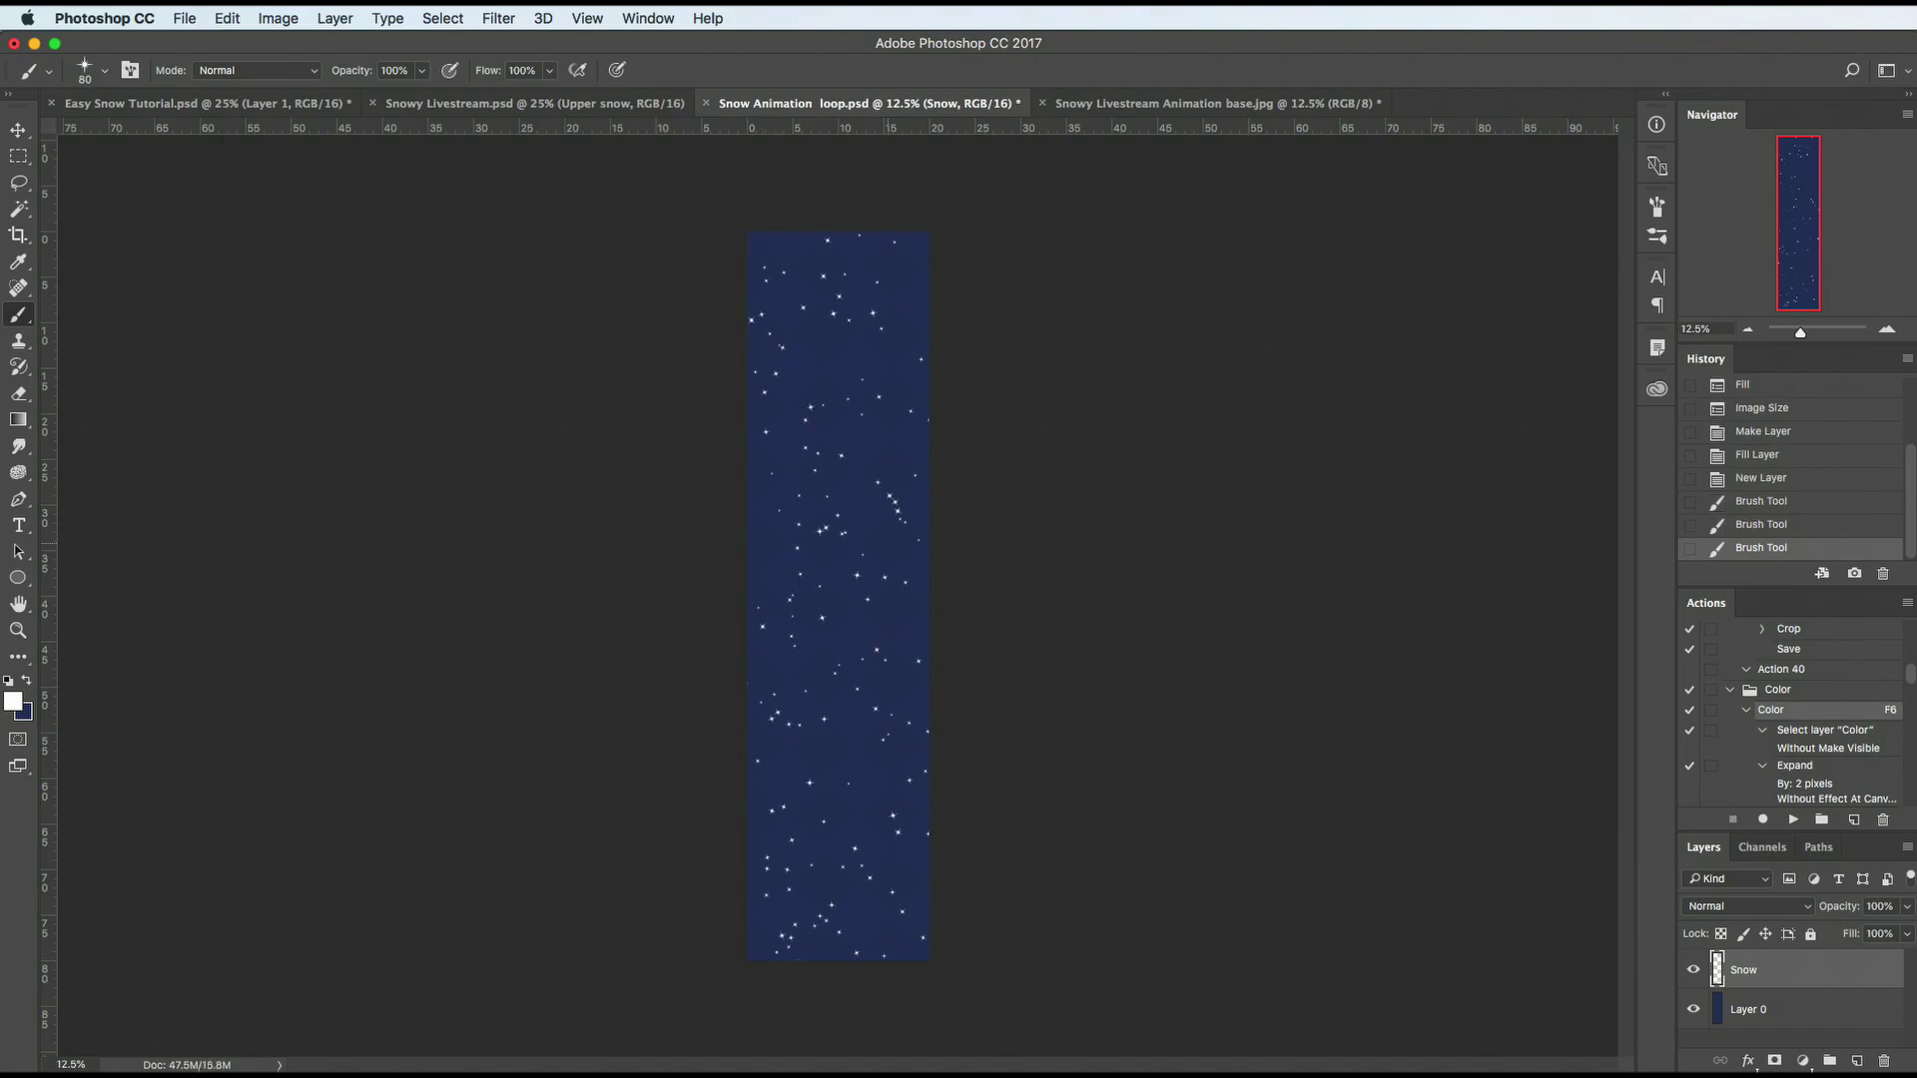
Step: Set a soft round brush to Spacing 486%, Size Jitter 63% and Scattering 865%
{"action": "right_click", "coordinate": [851, 401]}
{"action": "scroll", "coordinate": [1339, 687], "scroll_direction": "up", "scroll_amount": 5}
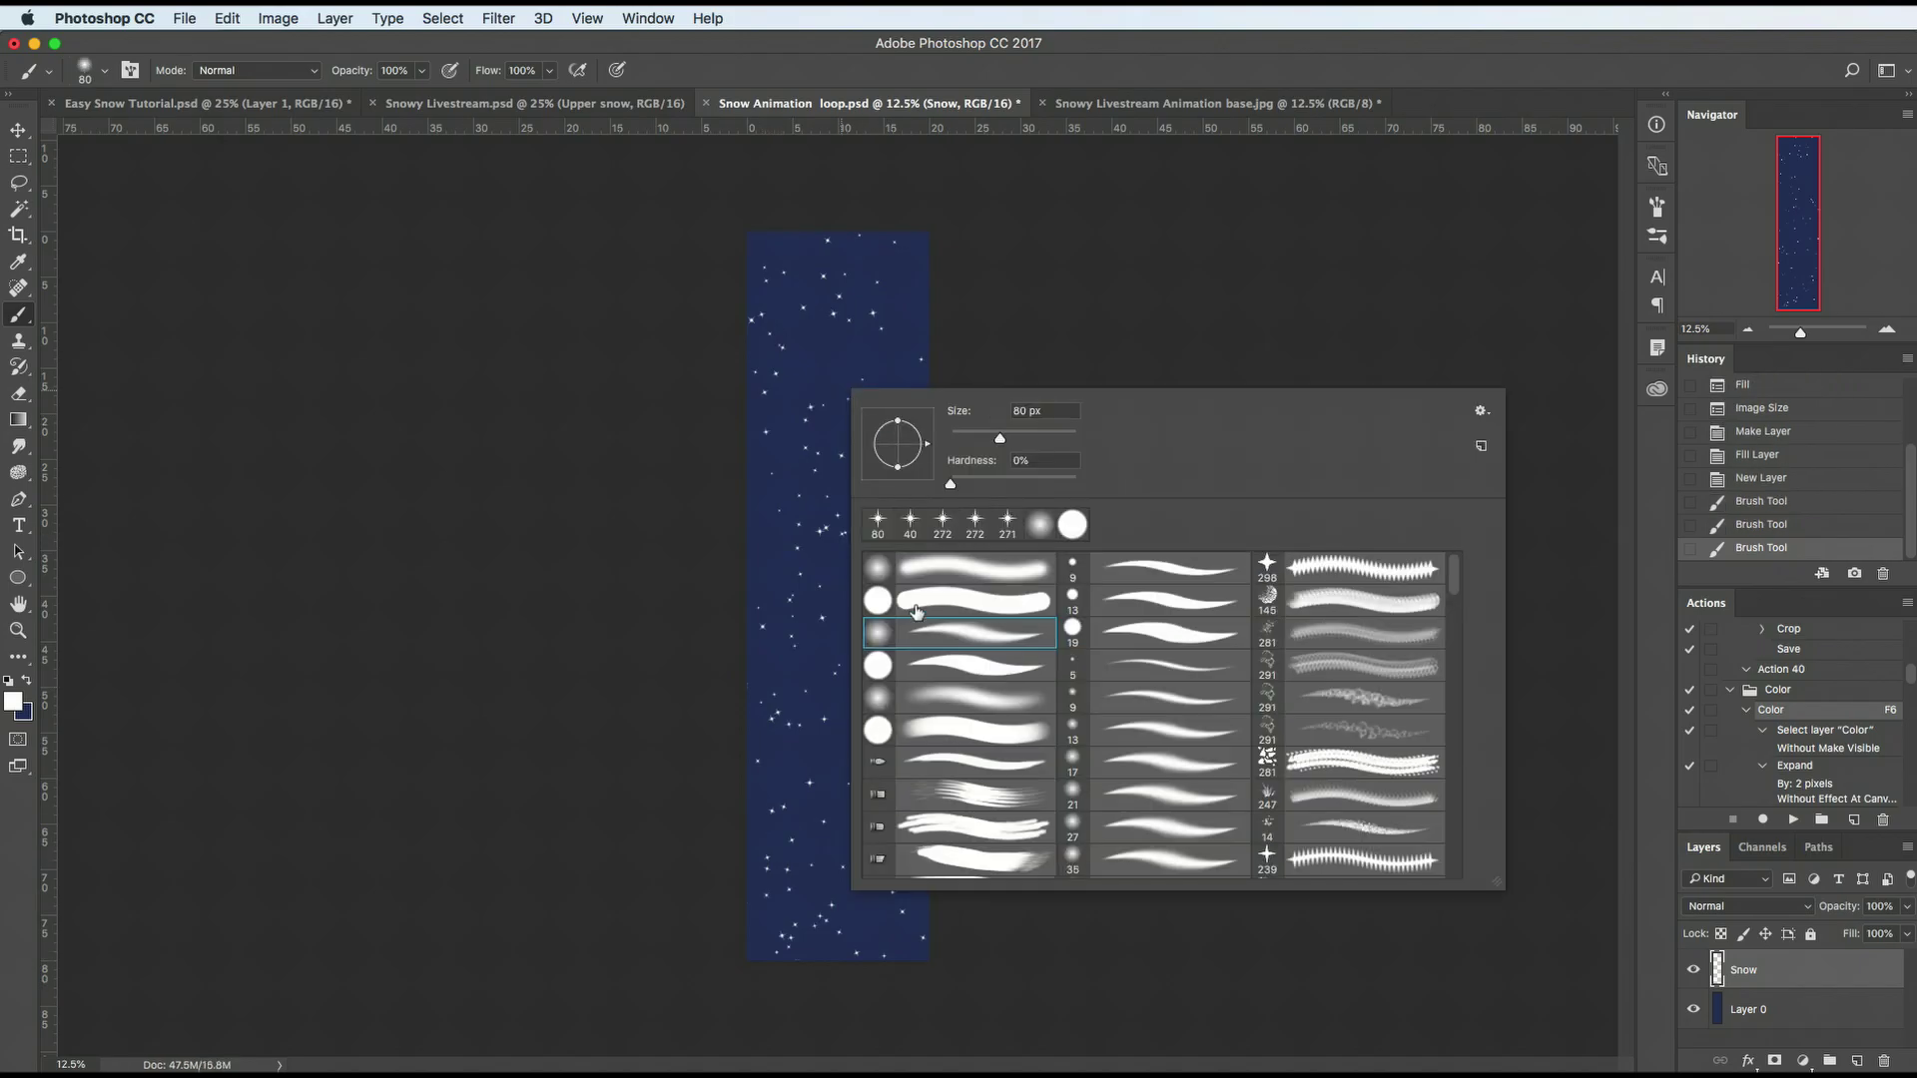
{"action": "left_click", "coordinate": [876, 632]}
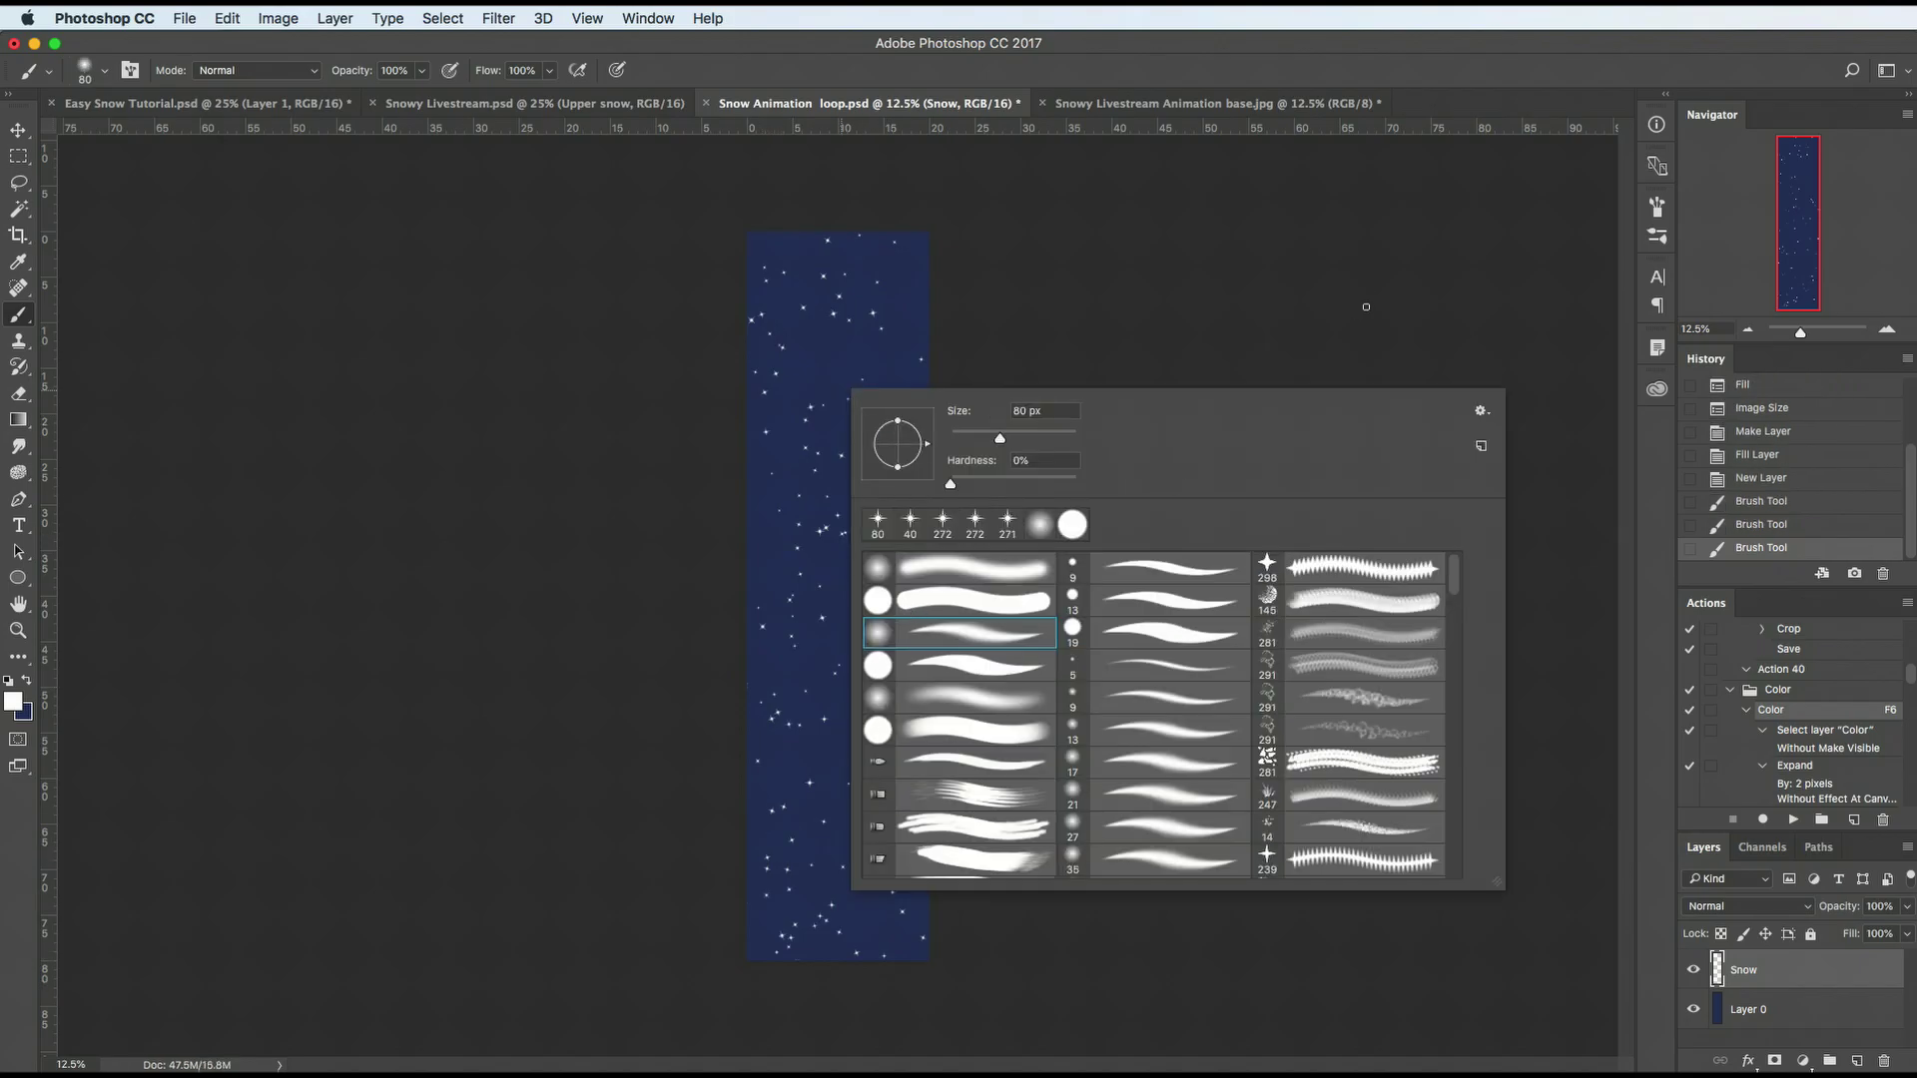
{"action": "left_click", "coordinate": [1657, 205]}
{"action": "left_click", "coordinate": [1324, 261]}
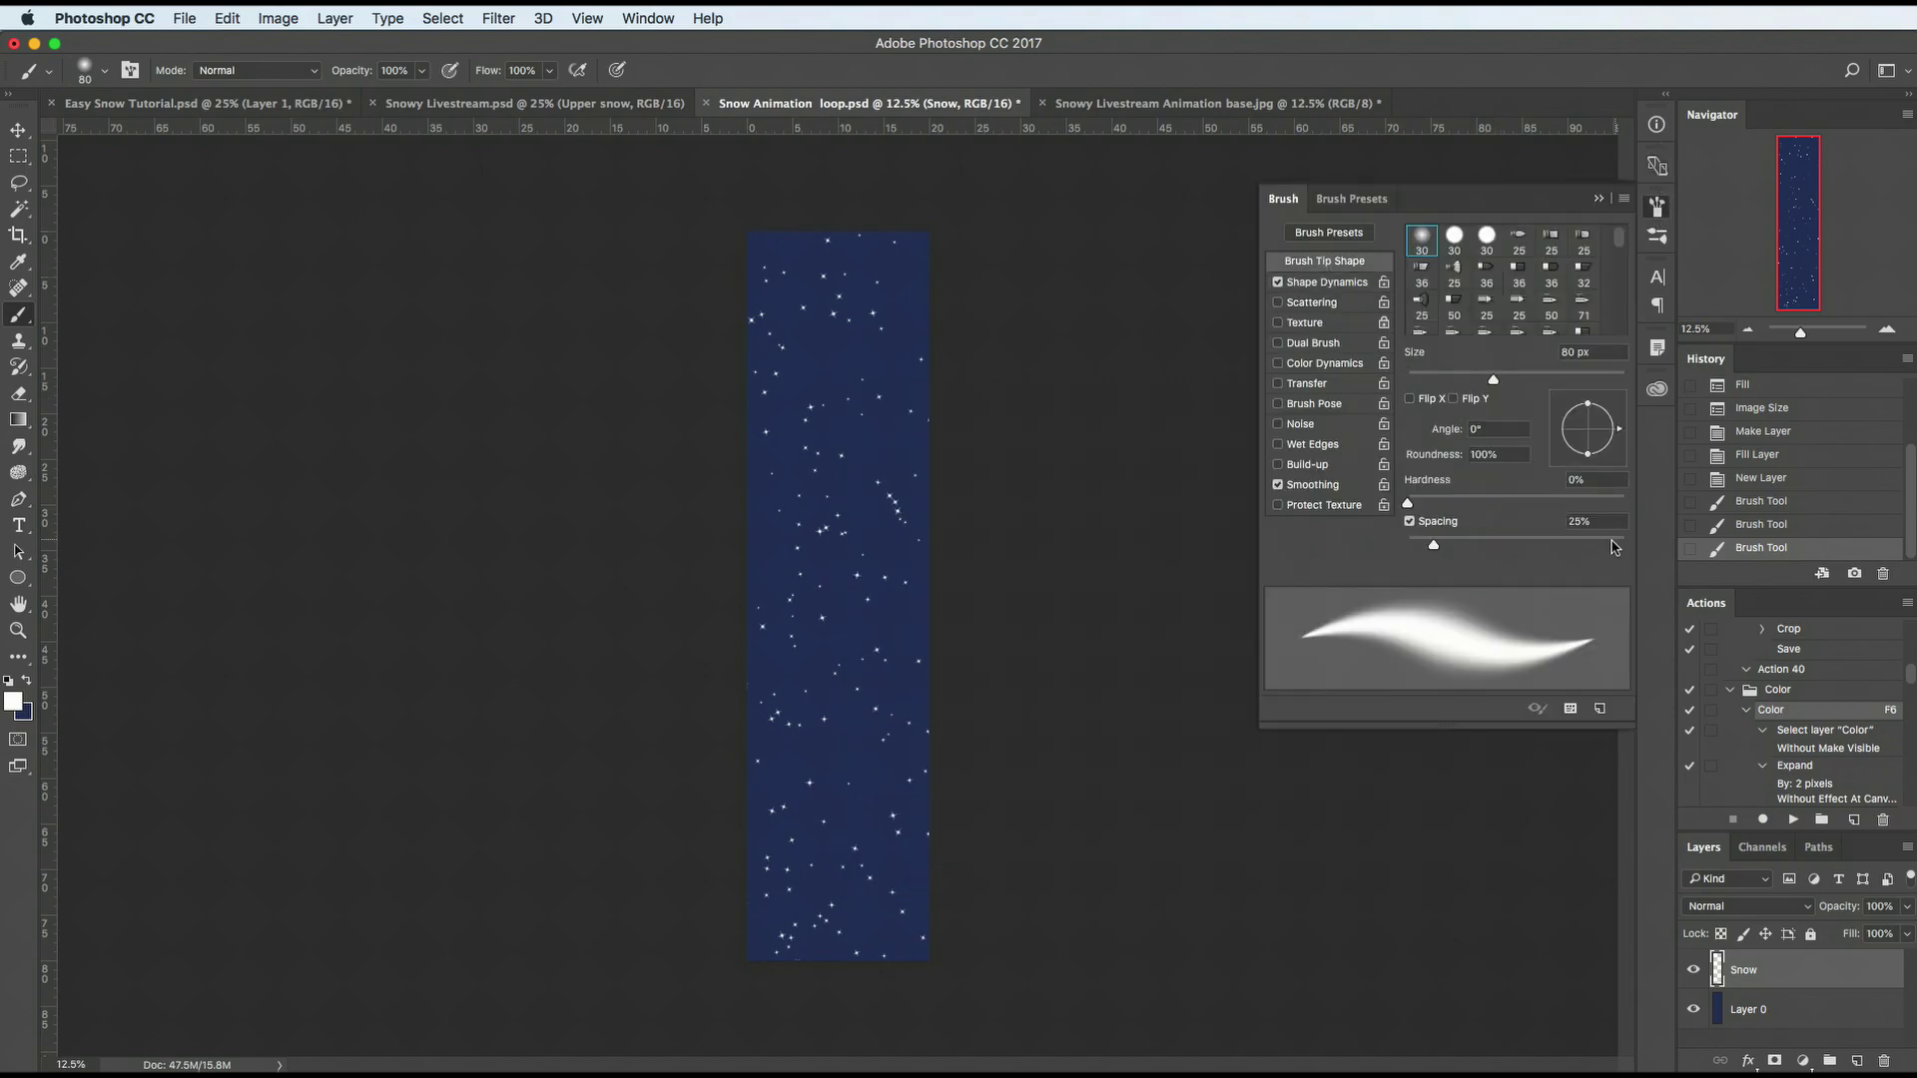
{"action": "mouse_move", "coordinate": [1610, 547]}
{"action": "left_mouse_down"}
{"action": "mouse_move", "coordinate": [1594, 547]}
{"action": "mouse_move", "coordinate": [1612, 548]}
{"action": "left_mouse_up"}
{"action": "left_click", "coordinate": [1327, 282]}
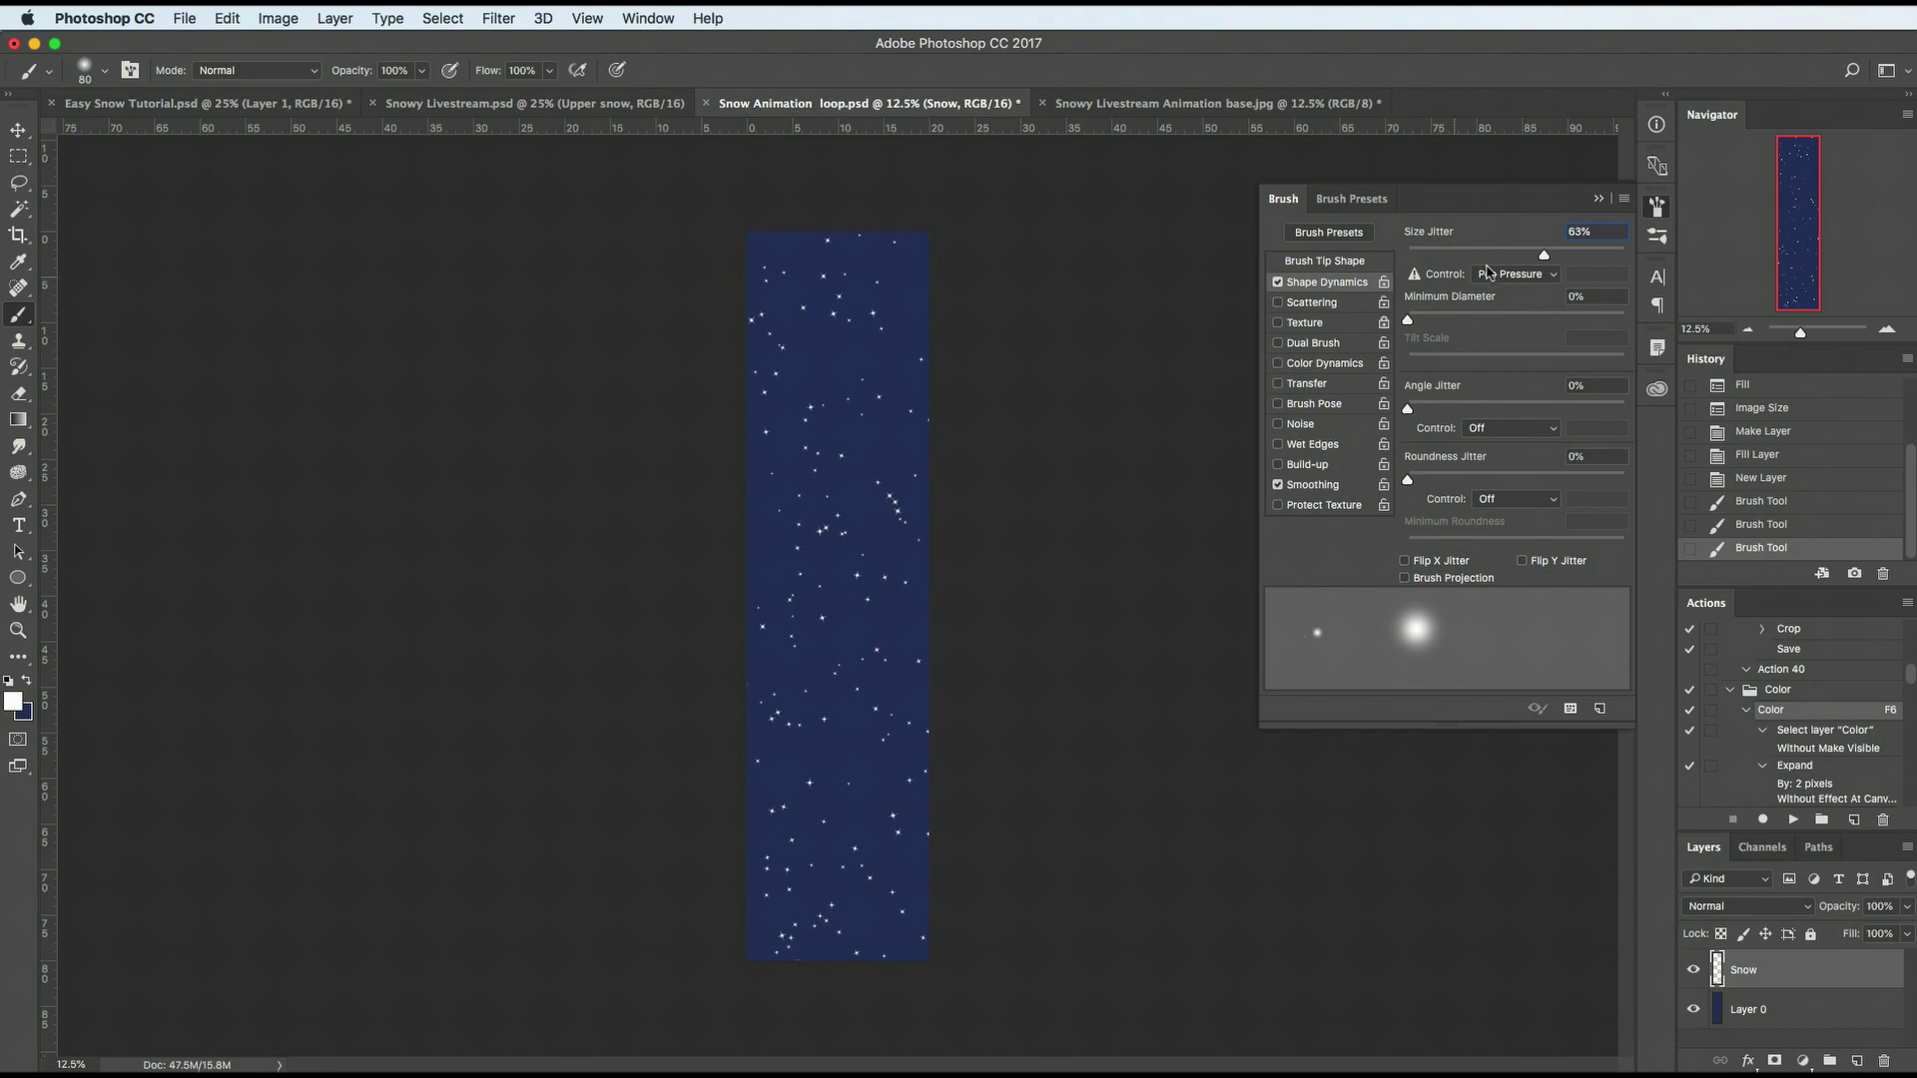
{"action": "left_click_drag", "start_coordinate": [1492, 255], "coordinate": [1543, 254]}
{"action": "left_click", "coordinate": [1318, 306]}
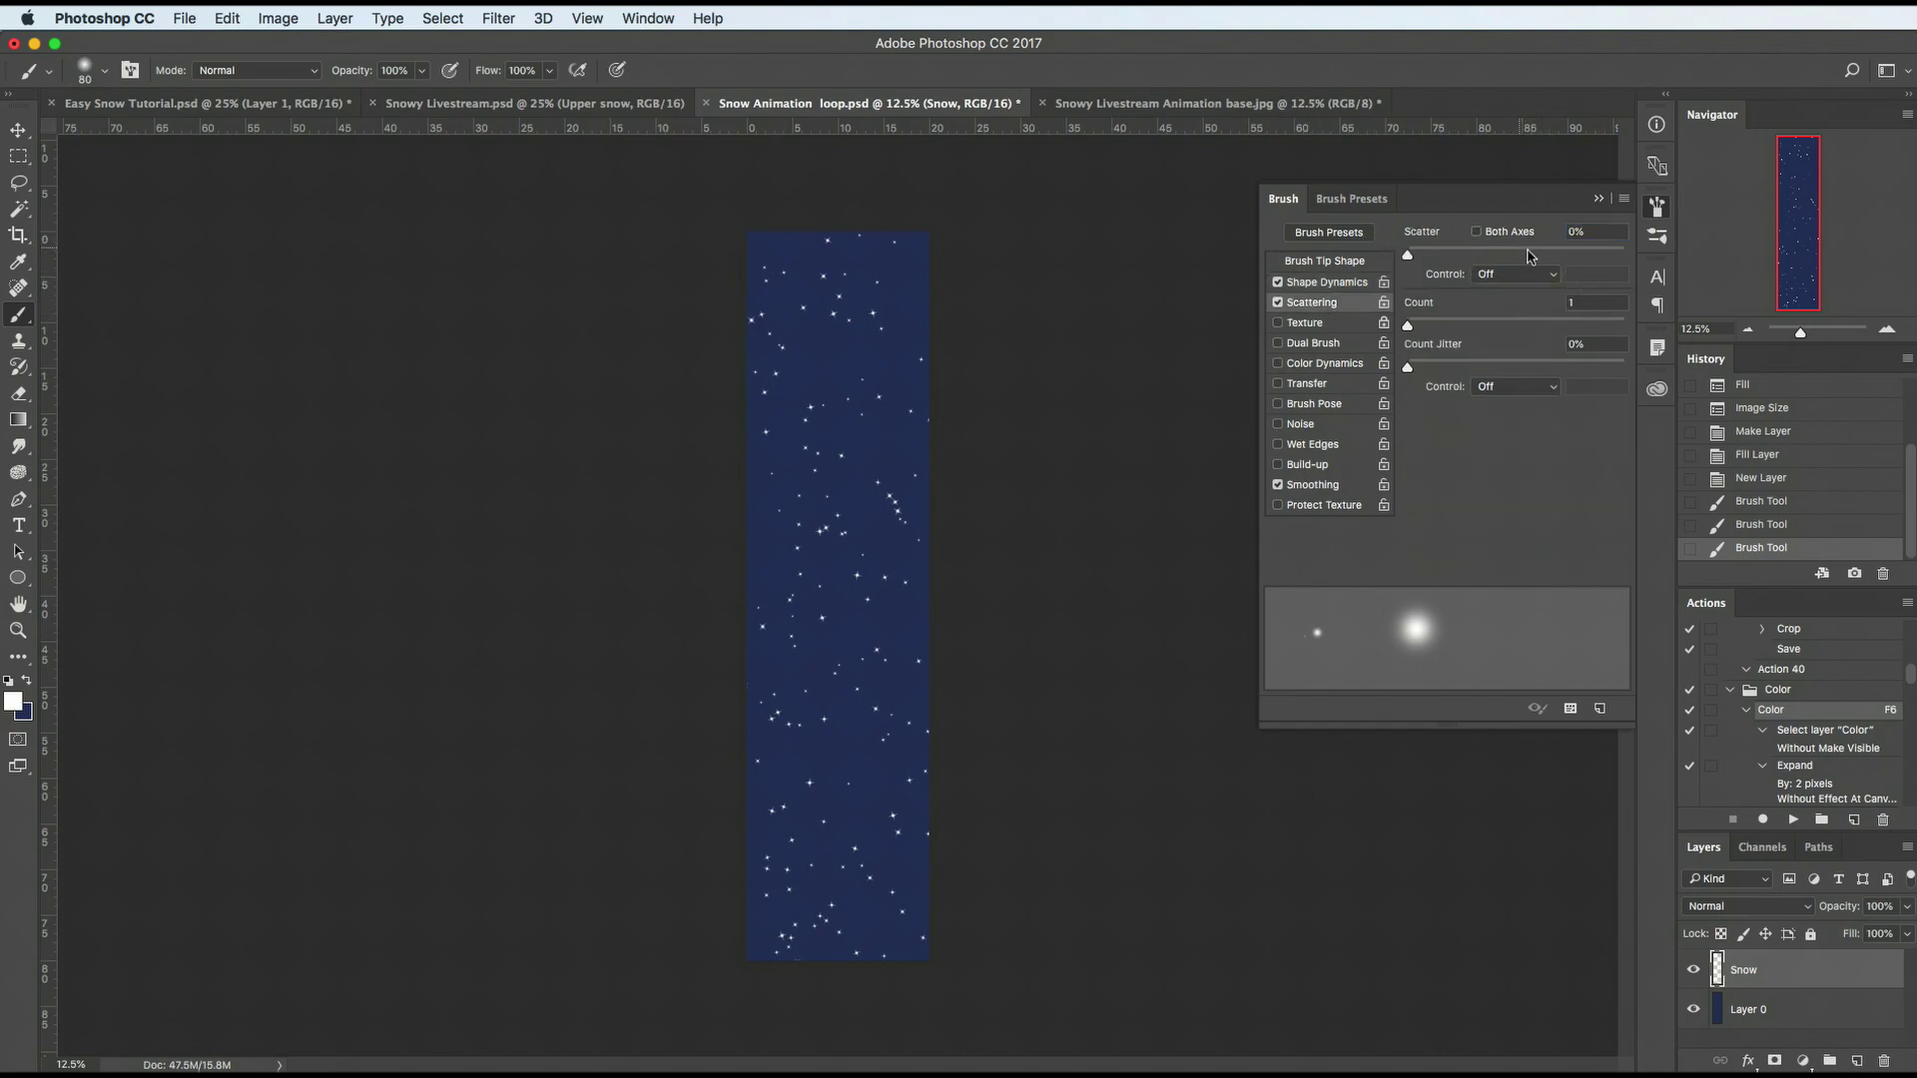
{"action": "mouse_move", "coordinate": [1550, 258]}
{"action": "left_mouse_down"}
{"action": "mouse_move", "coordinate": [1615, 258]}
{"action": "mouse_move", "coordinate": [1597, 257]}
{"action": "left_mouse_up"}
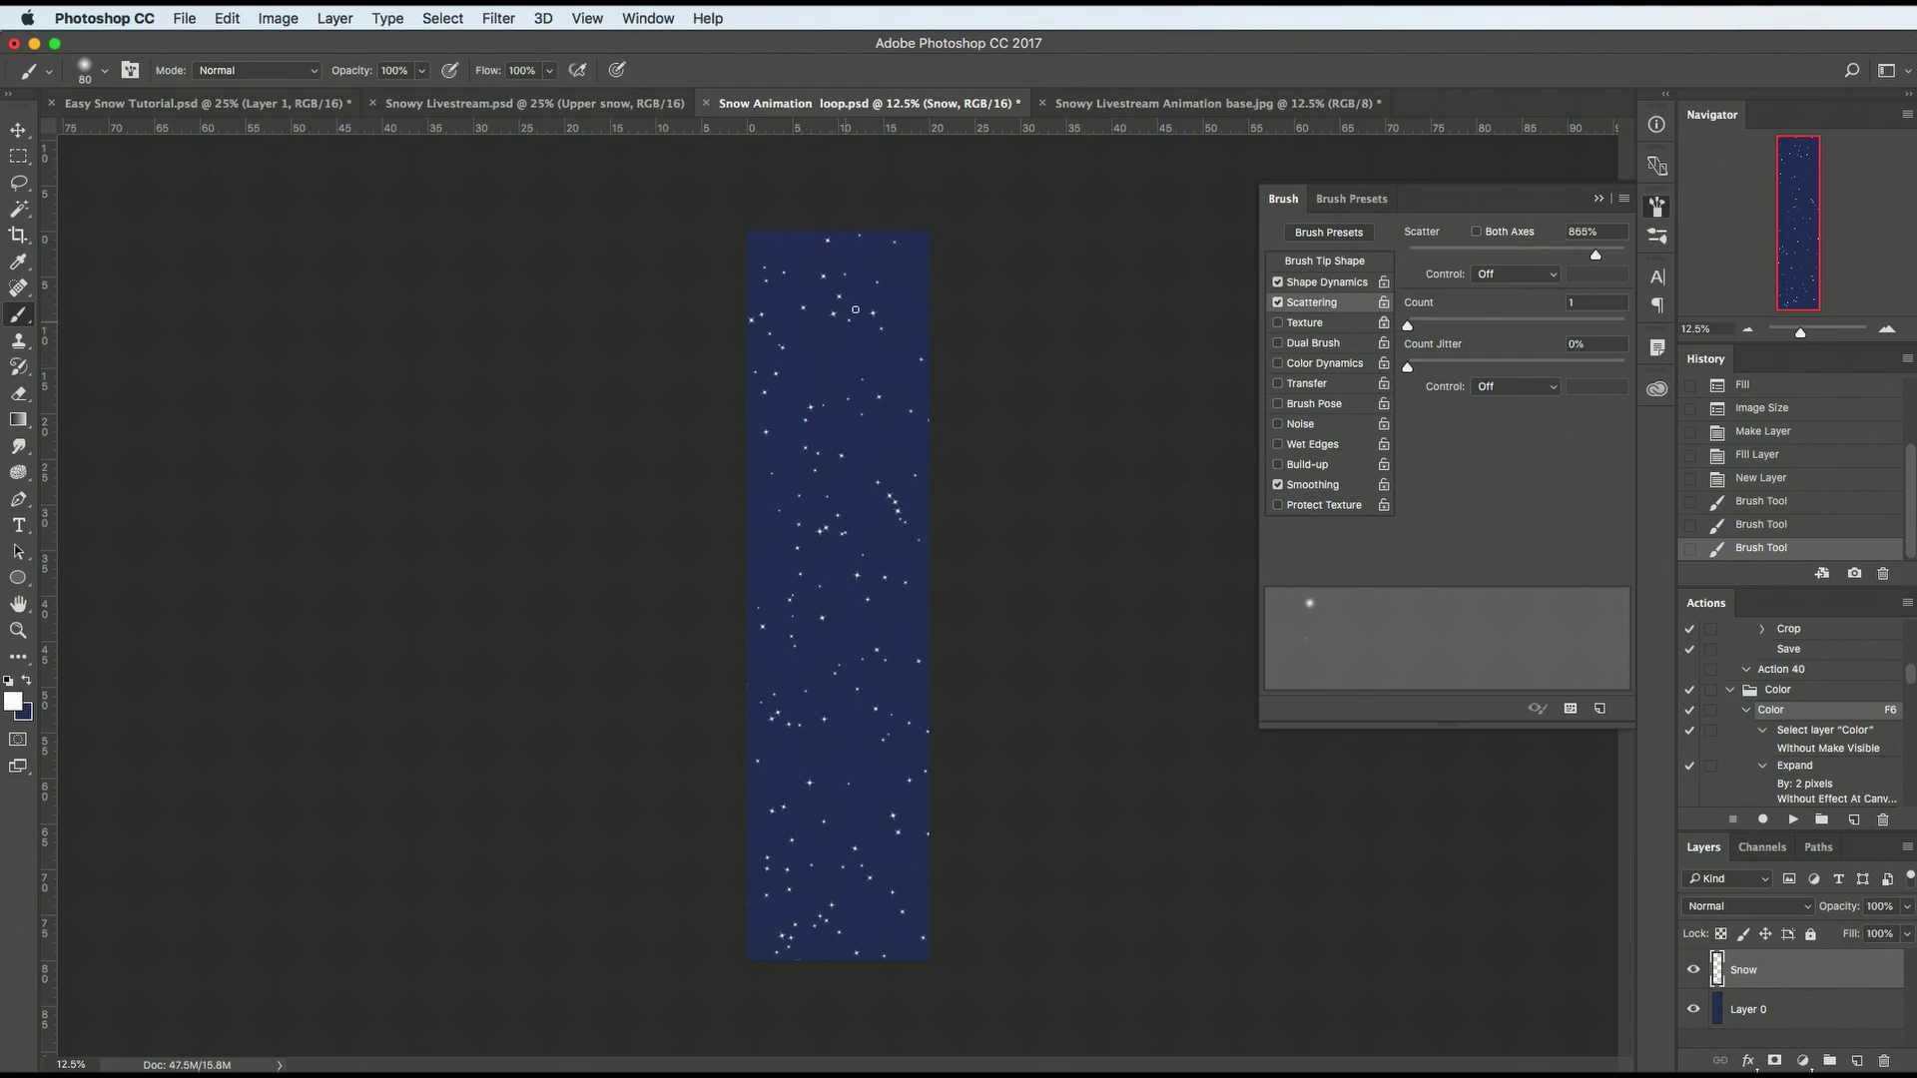
Step: Paint dense scattered snow dots over the strip, then hide the blue Layer 0
{"action": "left_click_drag", "start_coordinate": [730, 621], "coordinate": [872, 938]}
{"action": "left_click", "coordinate": [1286, 203]}
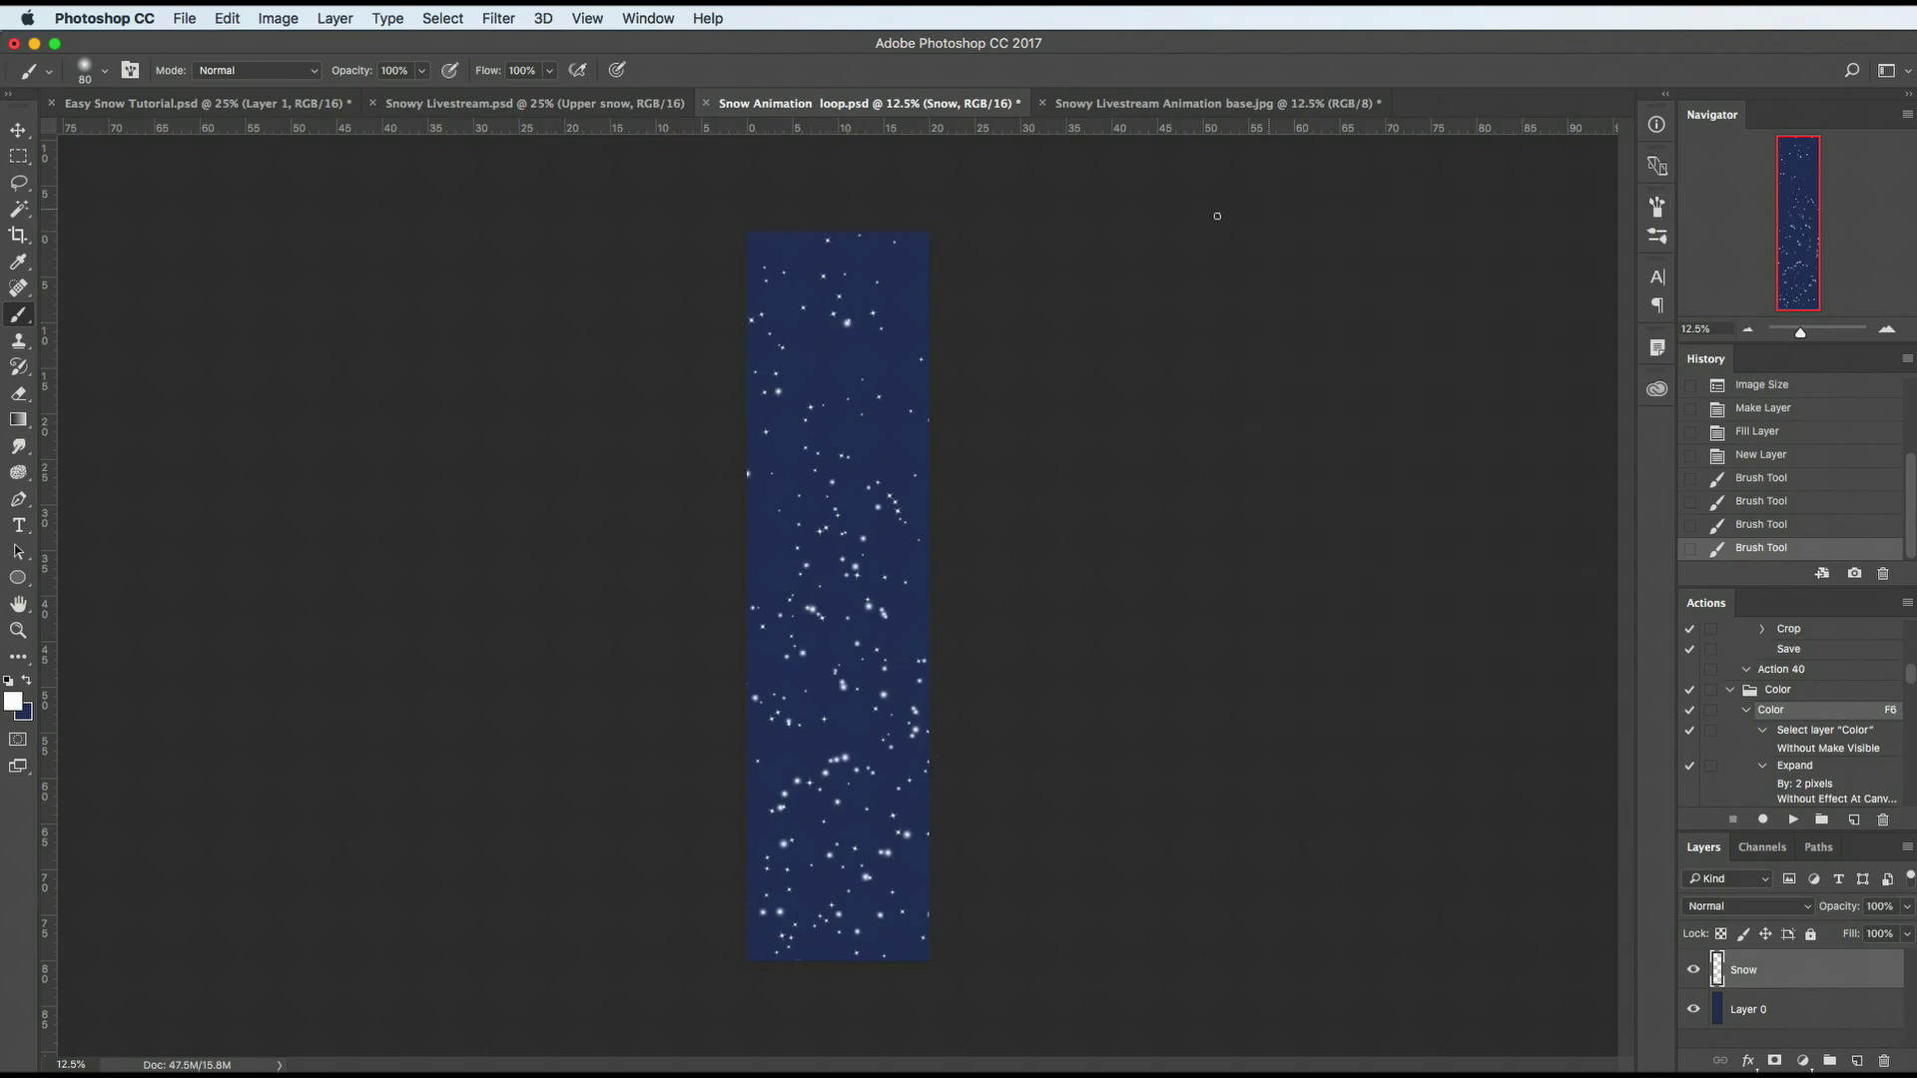
{"action": "key", "text": "super+plus"}
{"action": "key", "text": "super+plus"}
{"action": "key", "text": "super+plus"}
{"action": "key", "text": "super+z"}
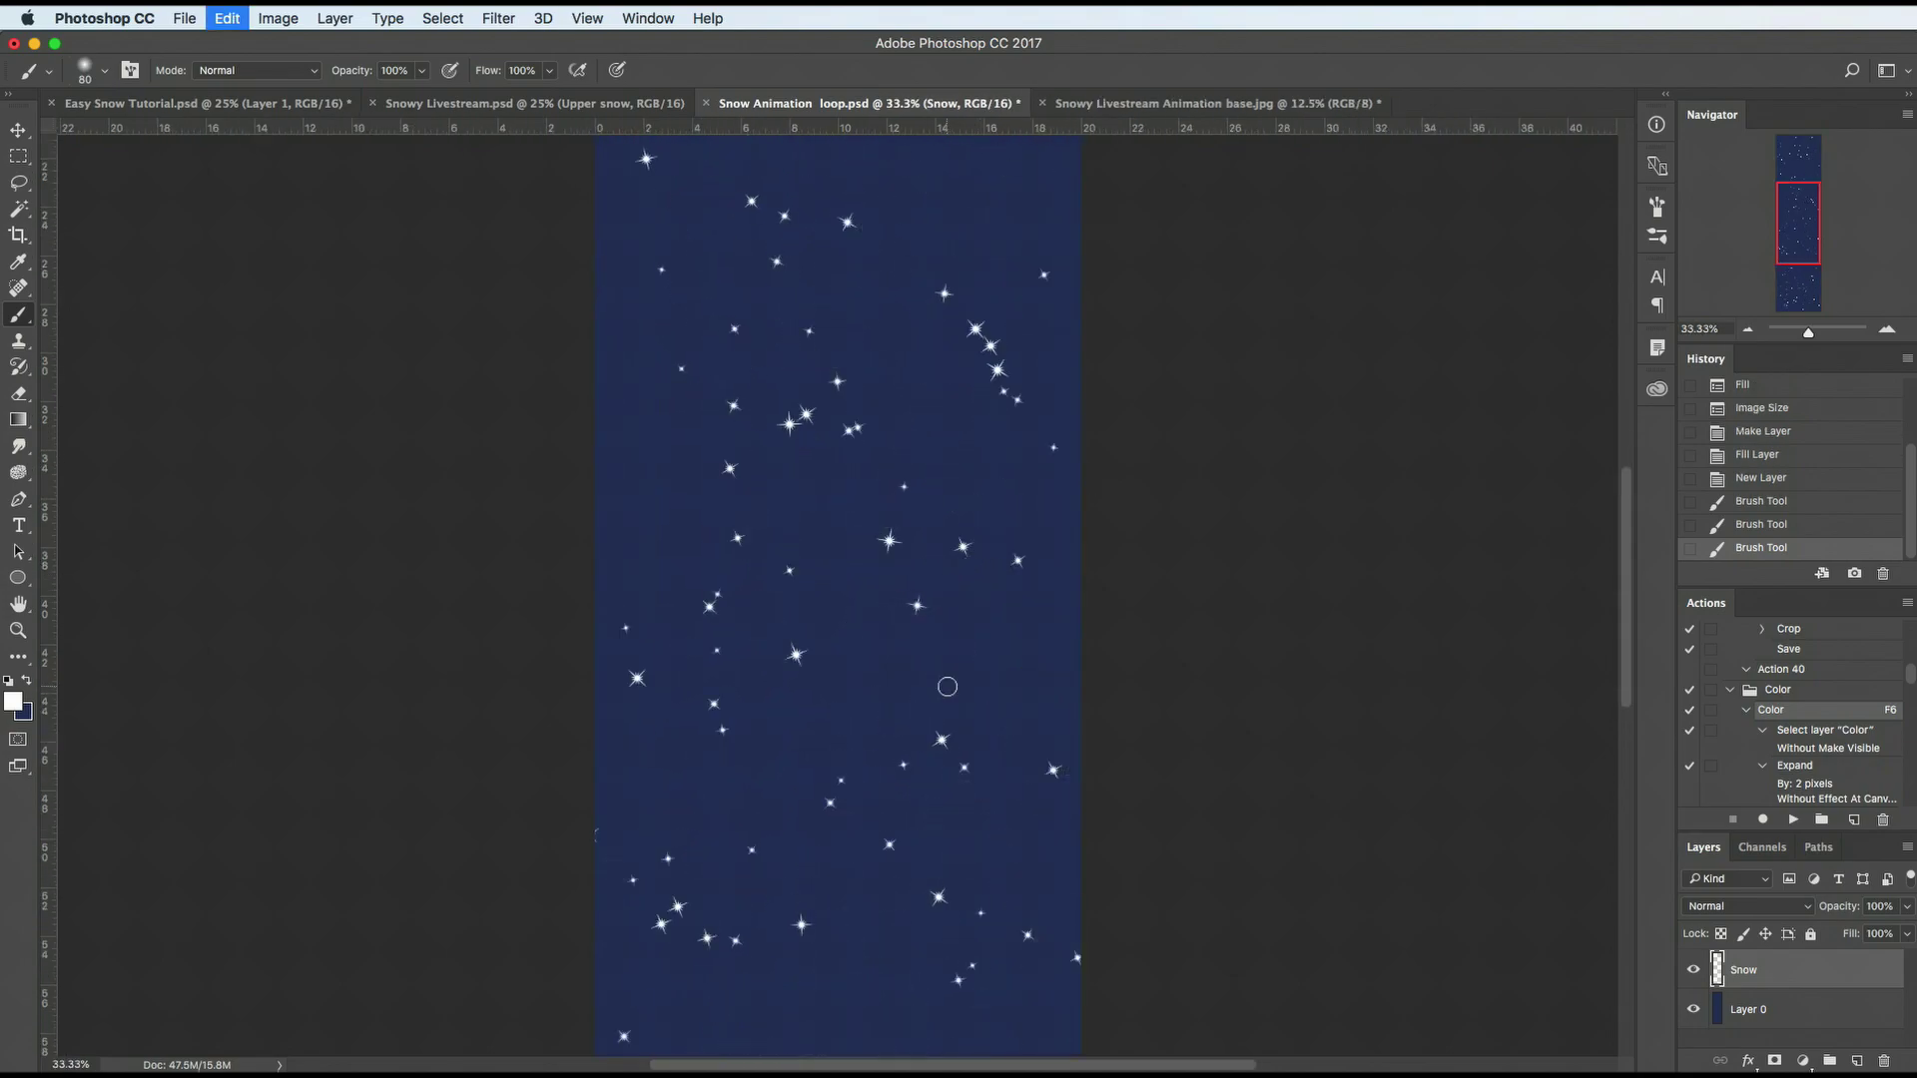
{"action": "key", "text": "bracketleft"}
{"action": "key", "text": "bracketleft"}
{"action": "key", "text": "bracketleft"}
{"action": "mouse_move", "coordinate": [875, 658]}
{"action": "left_mouse_down"}
{"action": "mouse_move", "coordinate": [875, 480]}
{"action": "mouse_move", "coordinate": [849, 662]}
{"action": "mouse_move", "coordinate": [518, 426]}
{"action": "mouse_move", "coordinate": [692, 213]}
{"action": "mouse_move", "coordinate": [802, 240]}
{"action": "mouse_move", "coordinate": [1026, 222]}
{"action": "left_mouse_up"}
{"action": "key", "text": "super+minus"}
{"action": "key", "text": "super+minus"}
{"action": "key", "text": "super+minus"}
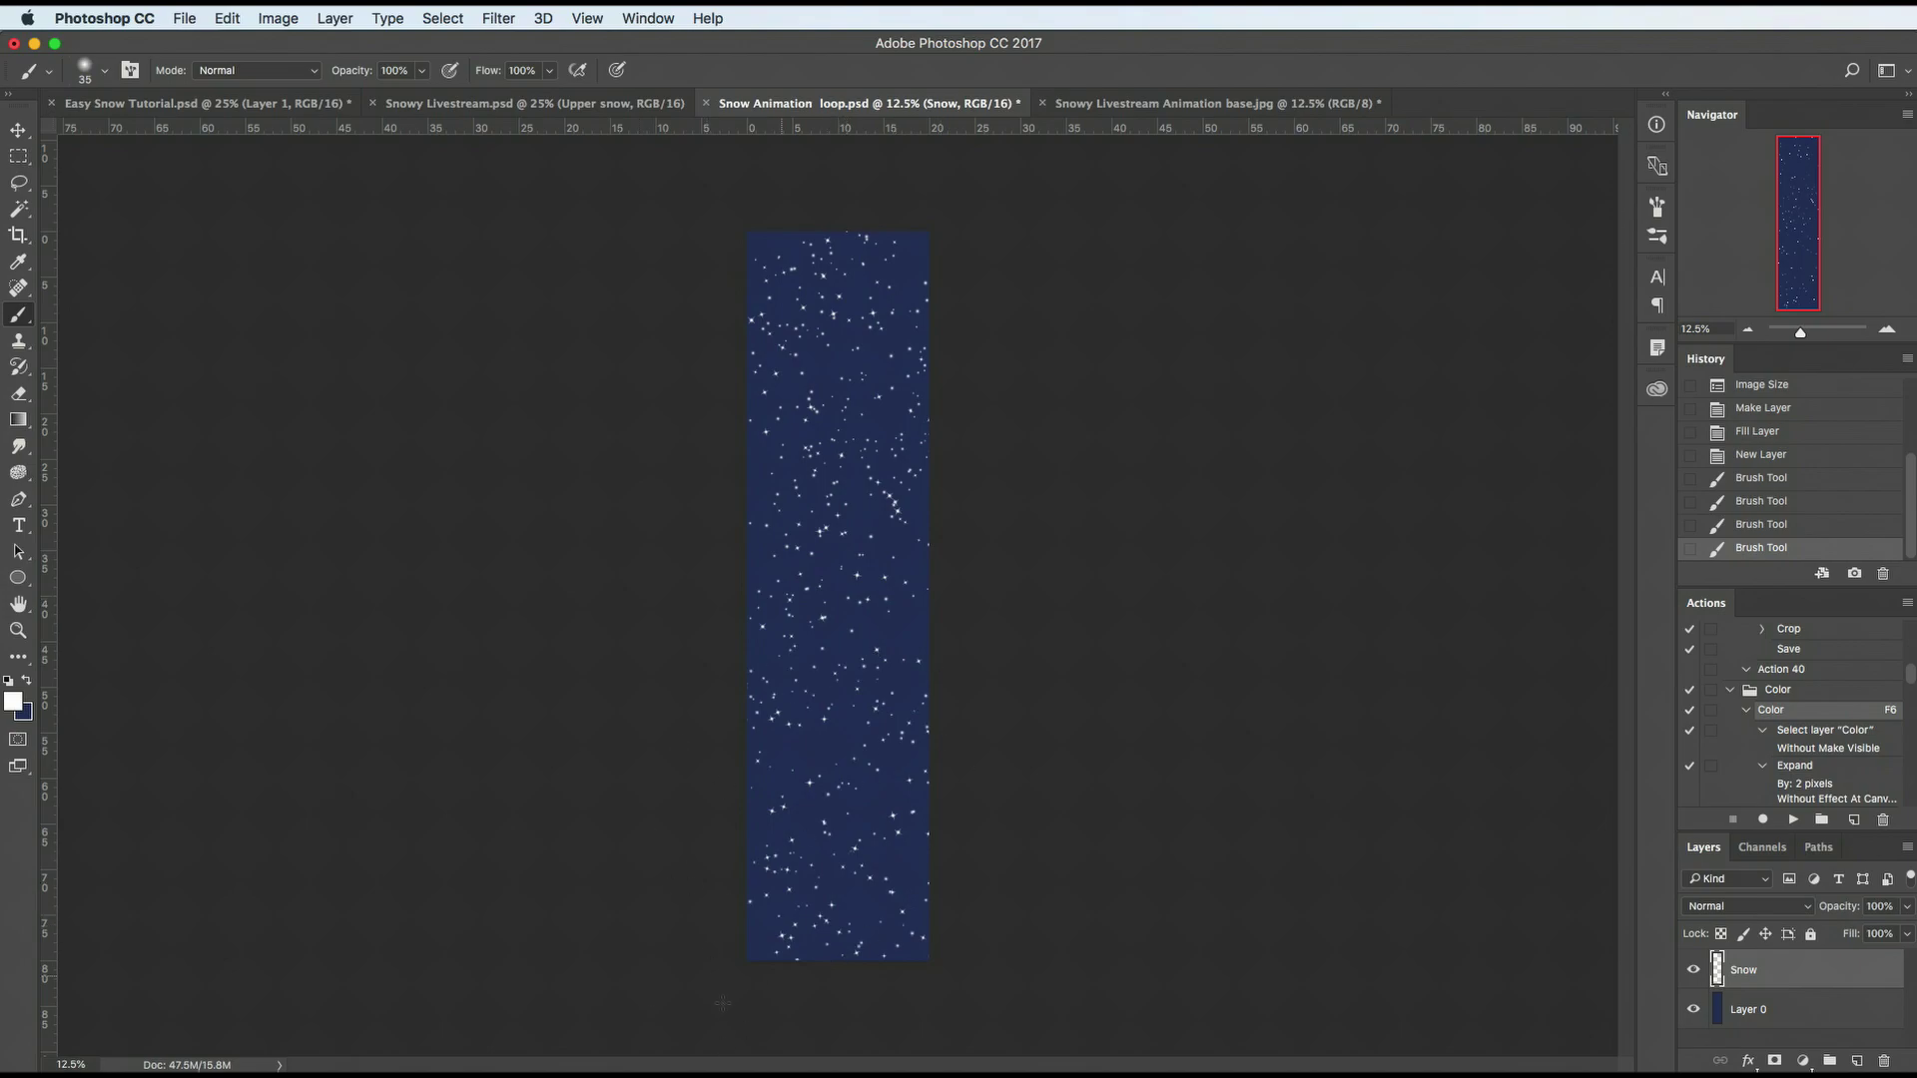
{"action": "left_click", "coordinate": [958, 236]}
{"action": "left_click", "coordinate": [1694, 1009]}
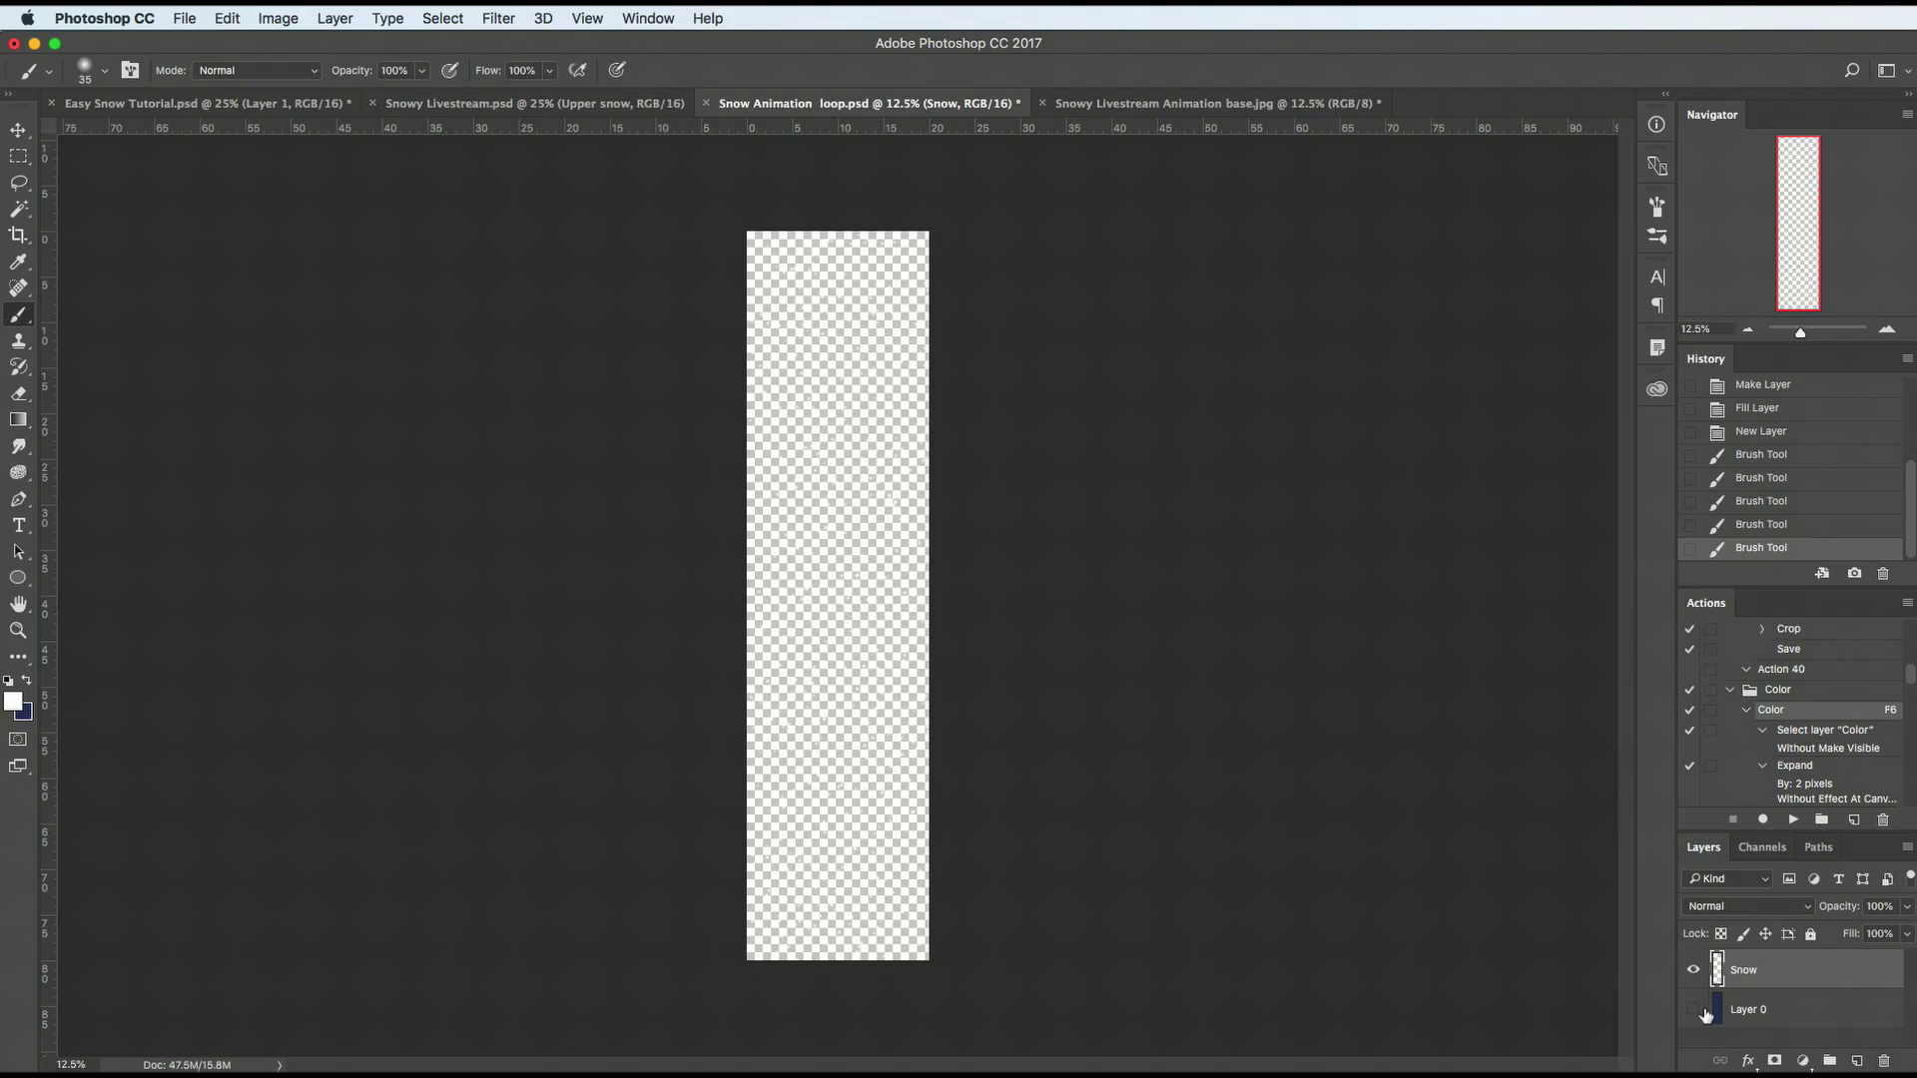
Step: Show Layer 0 again, select all, and paste the snow into the base image as Layer 1
{"action": "left_click", "coordinate": [1695, 1010]}
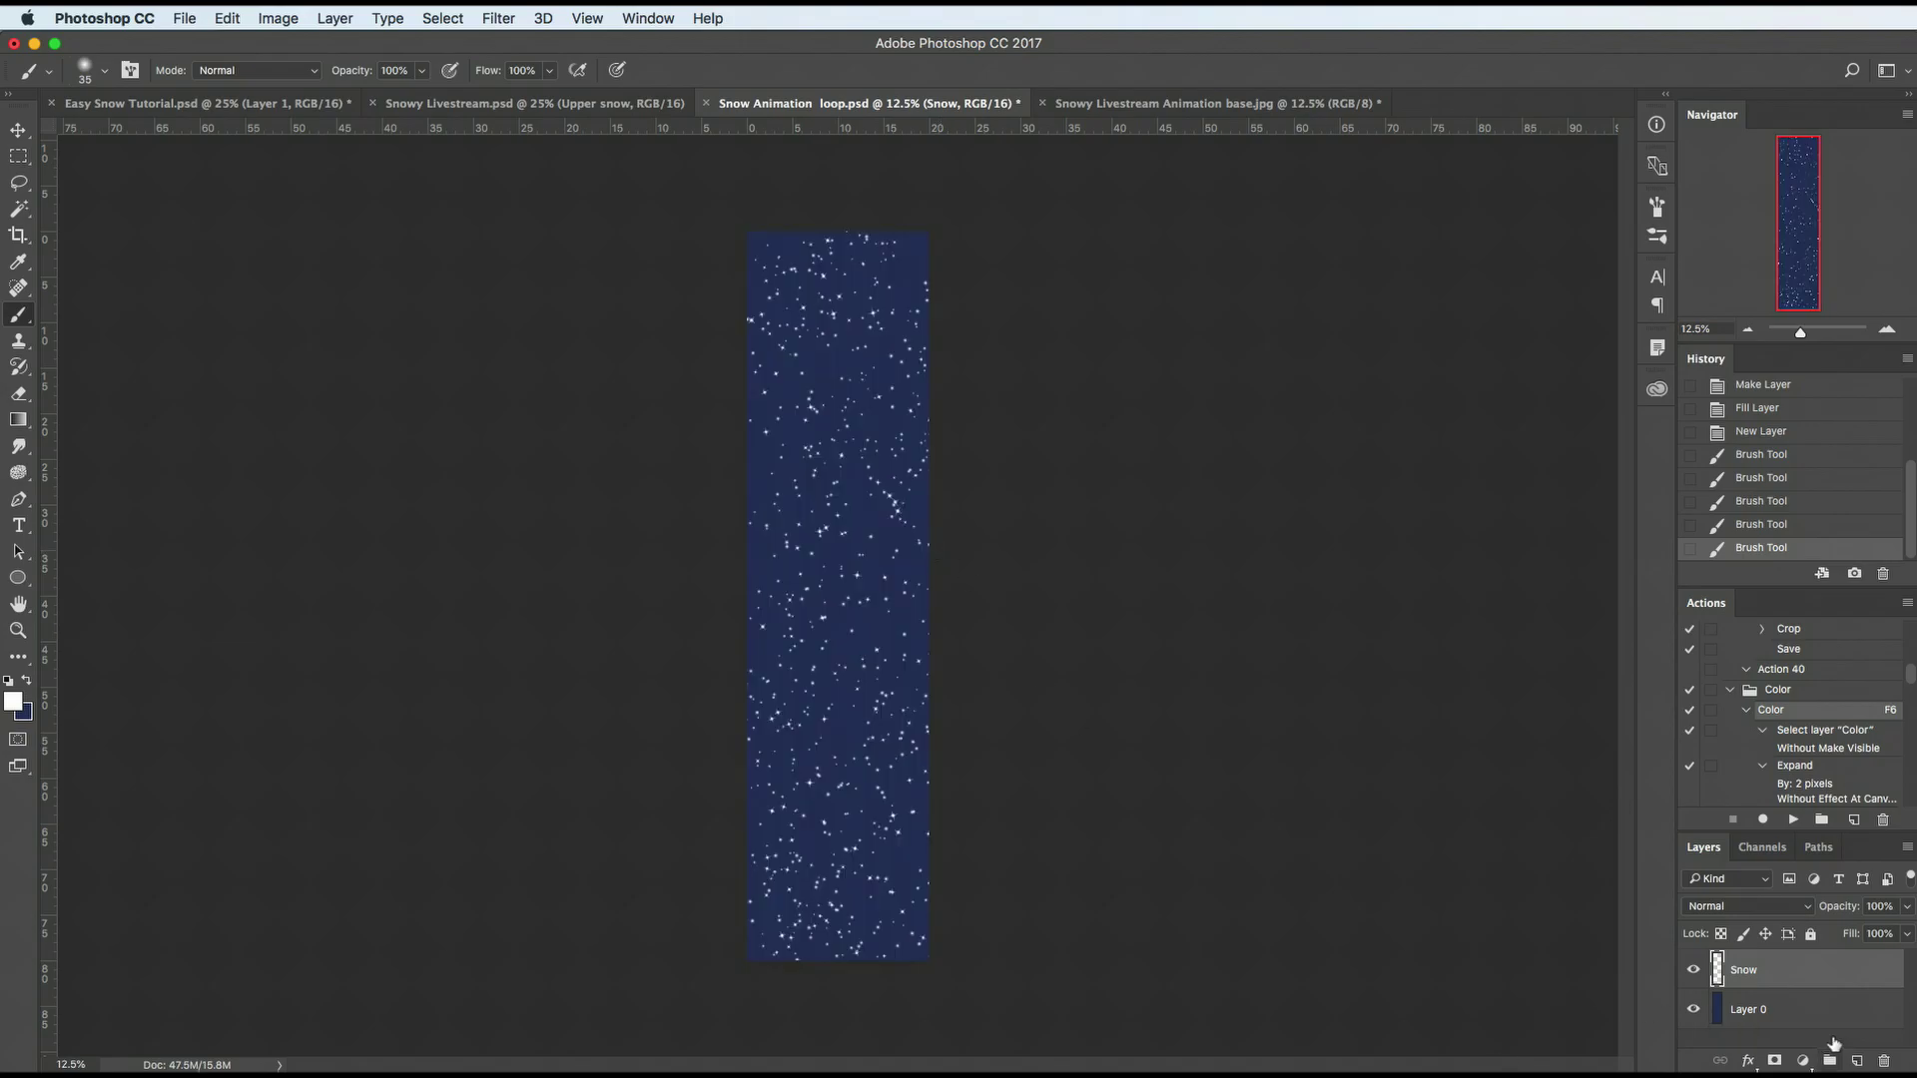
{"action": "key", "text": "super+a"}
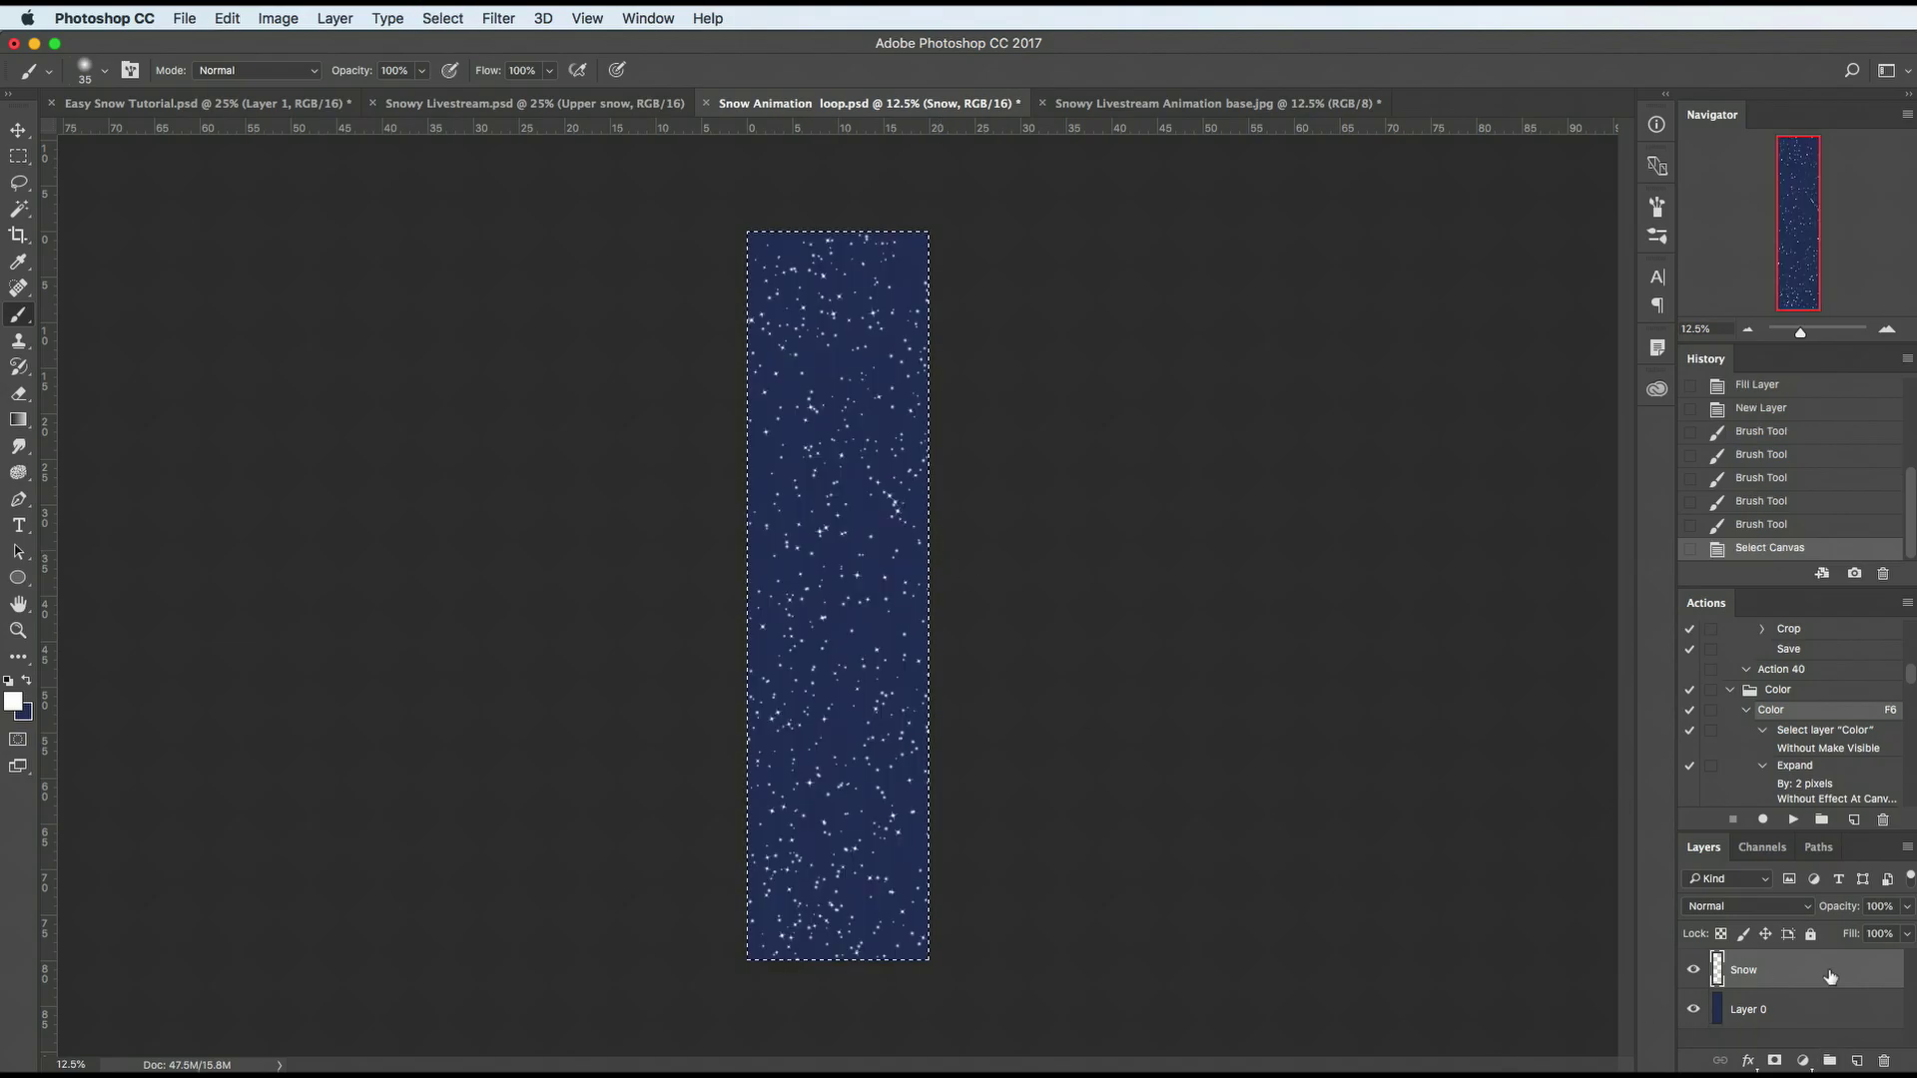
{"action": "left_click", "coordinate": [1188, 103]}
{"action": "key", "text": "super+v"}
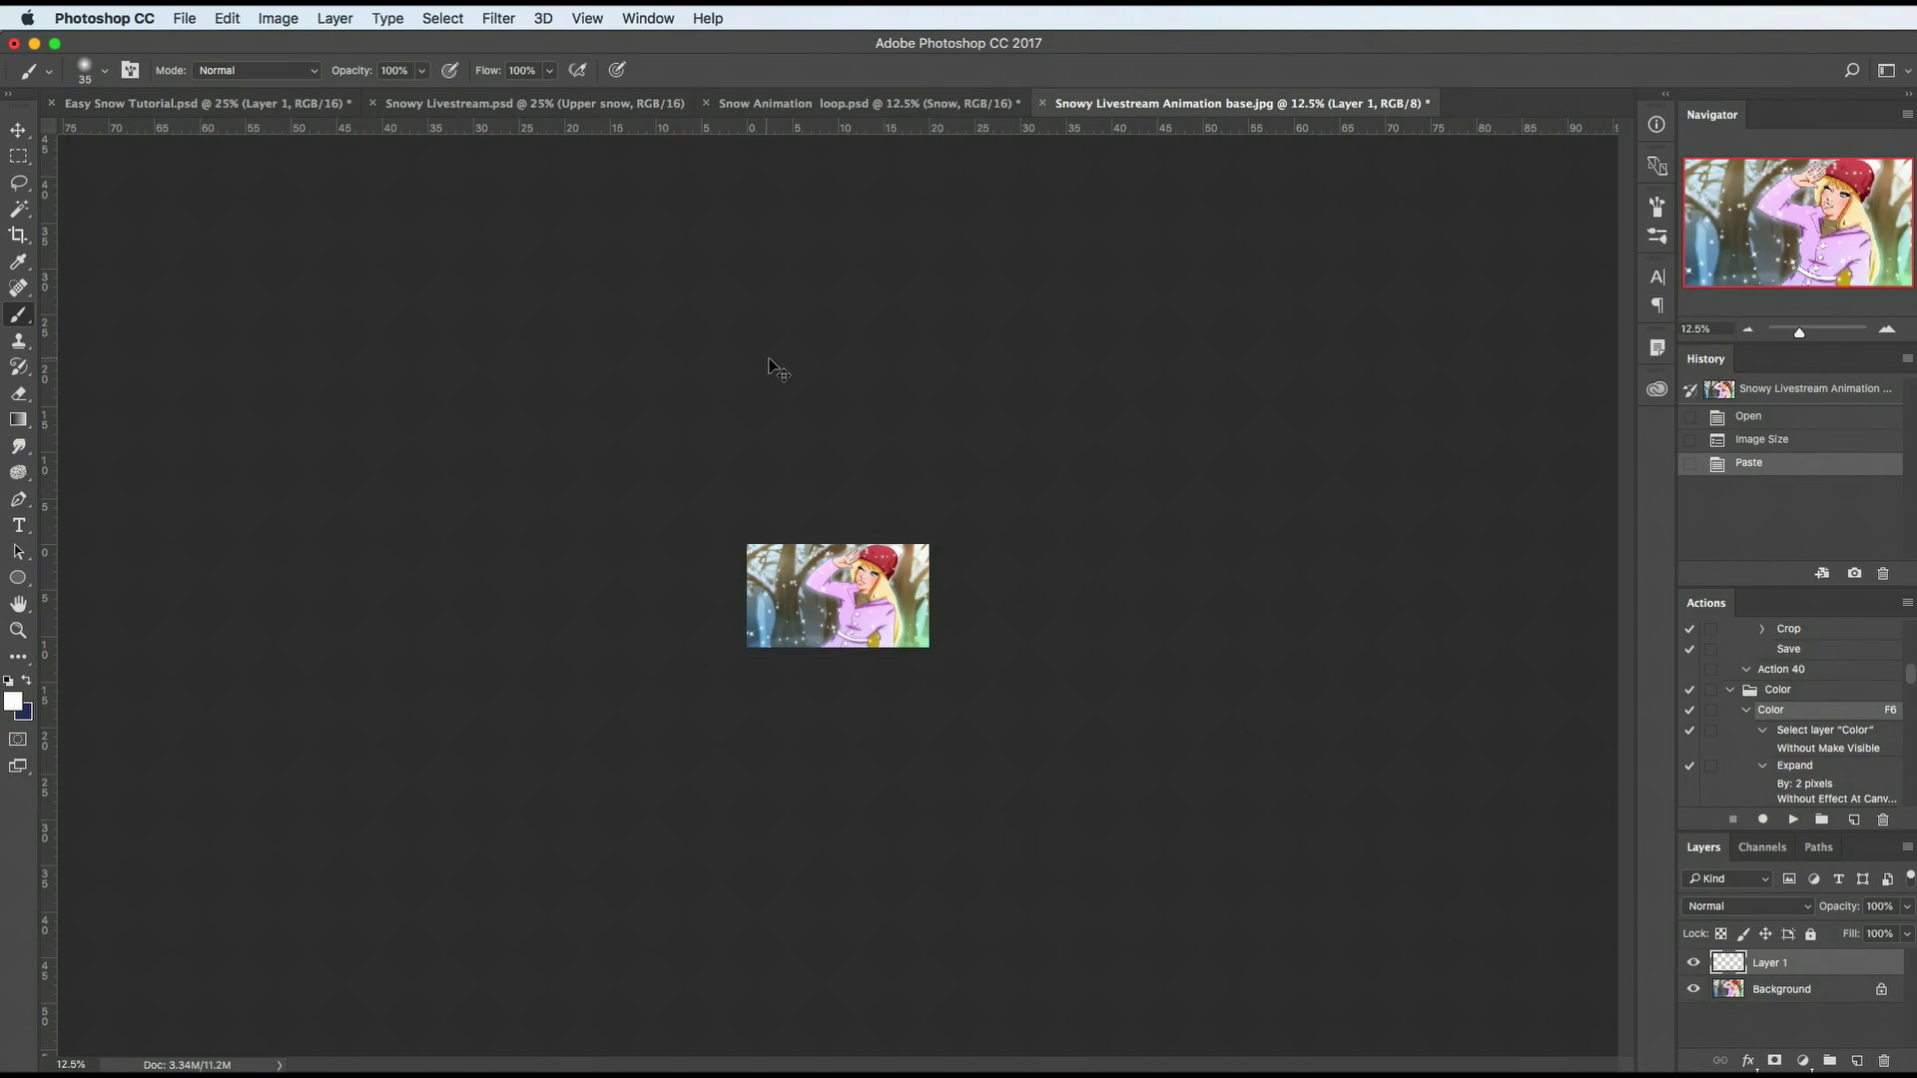
Step: Move the pasted snow layer upward above the picture and return to the loop document
{"action": "key", "text": "super+t"}
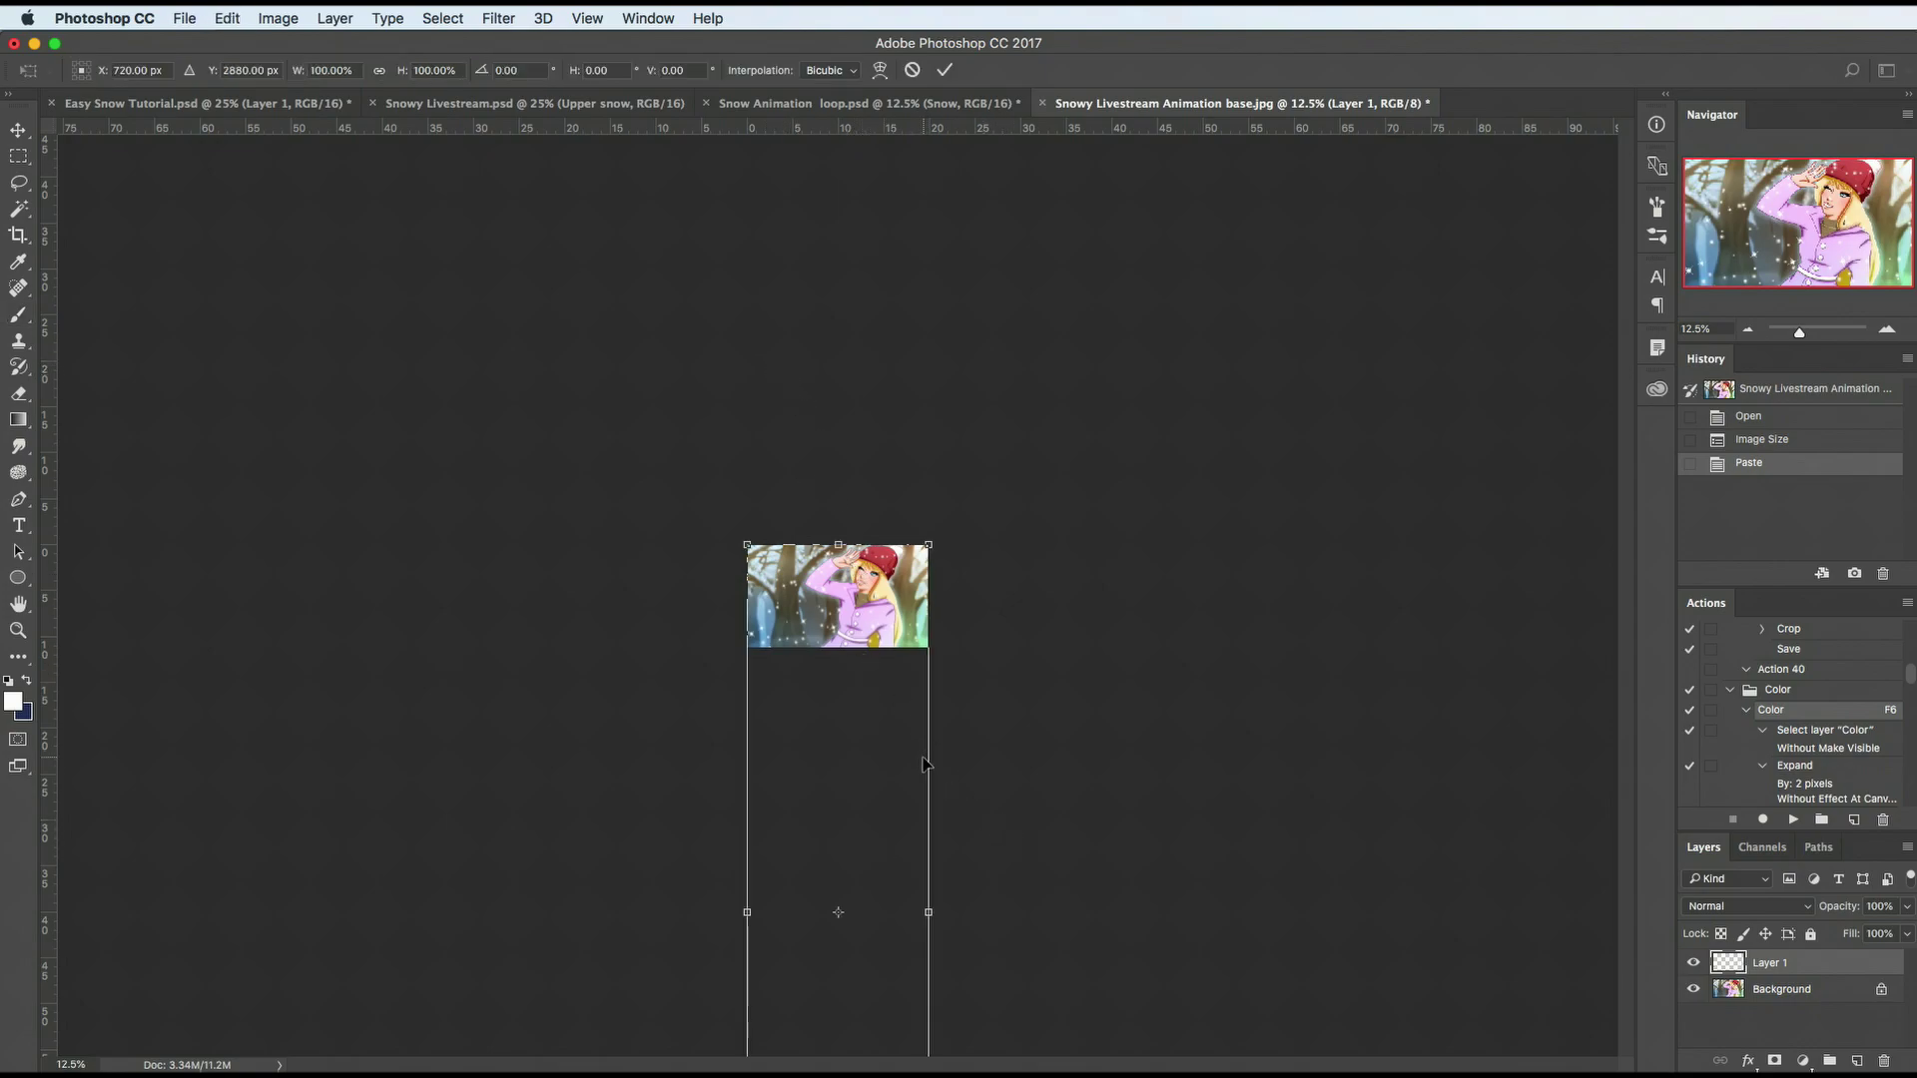
{"action": "left_click_drag", "start_coordinate": [873, 919], "coordinate": [872, 544]}
{"action": "left_click_drag", "start_coordinate": [854, 801], "coordinate": [864, 545]}
{"action": "key", "text": "Return"}
{"action": "left_click", "coordinate": [828, 103]}
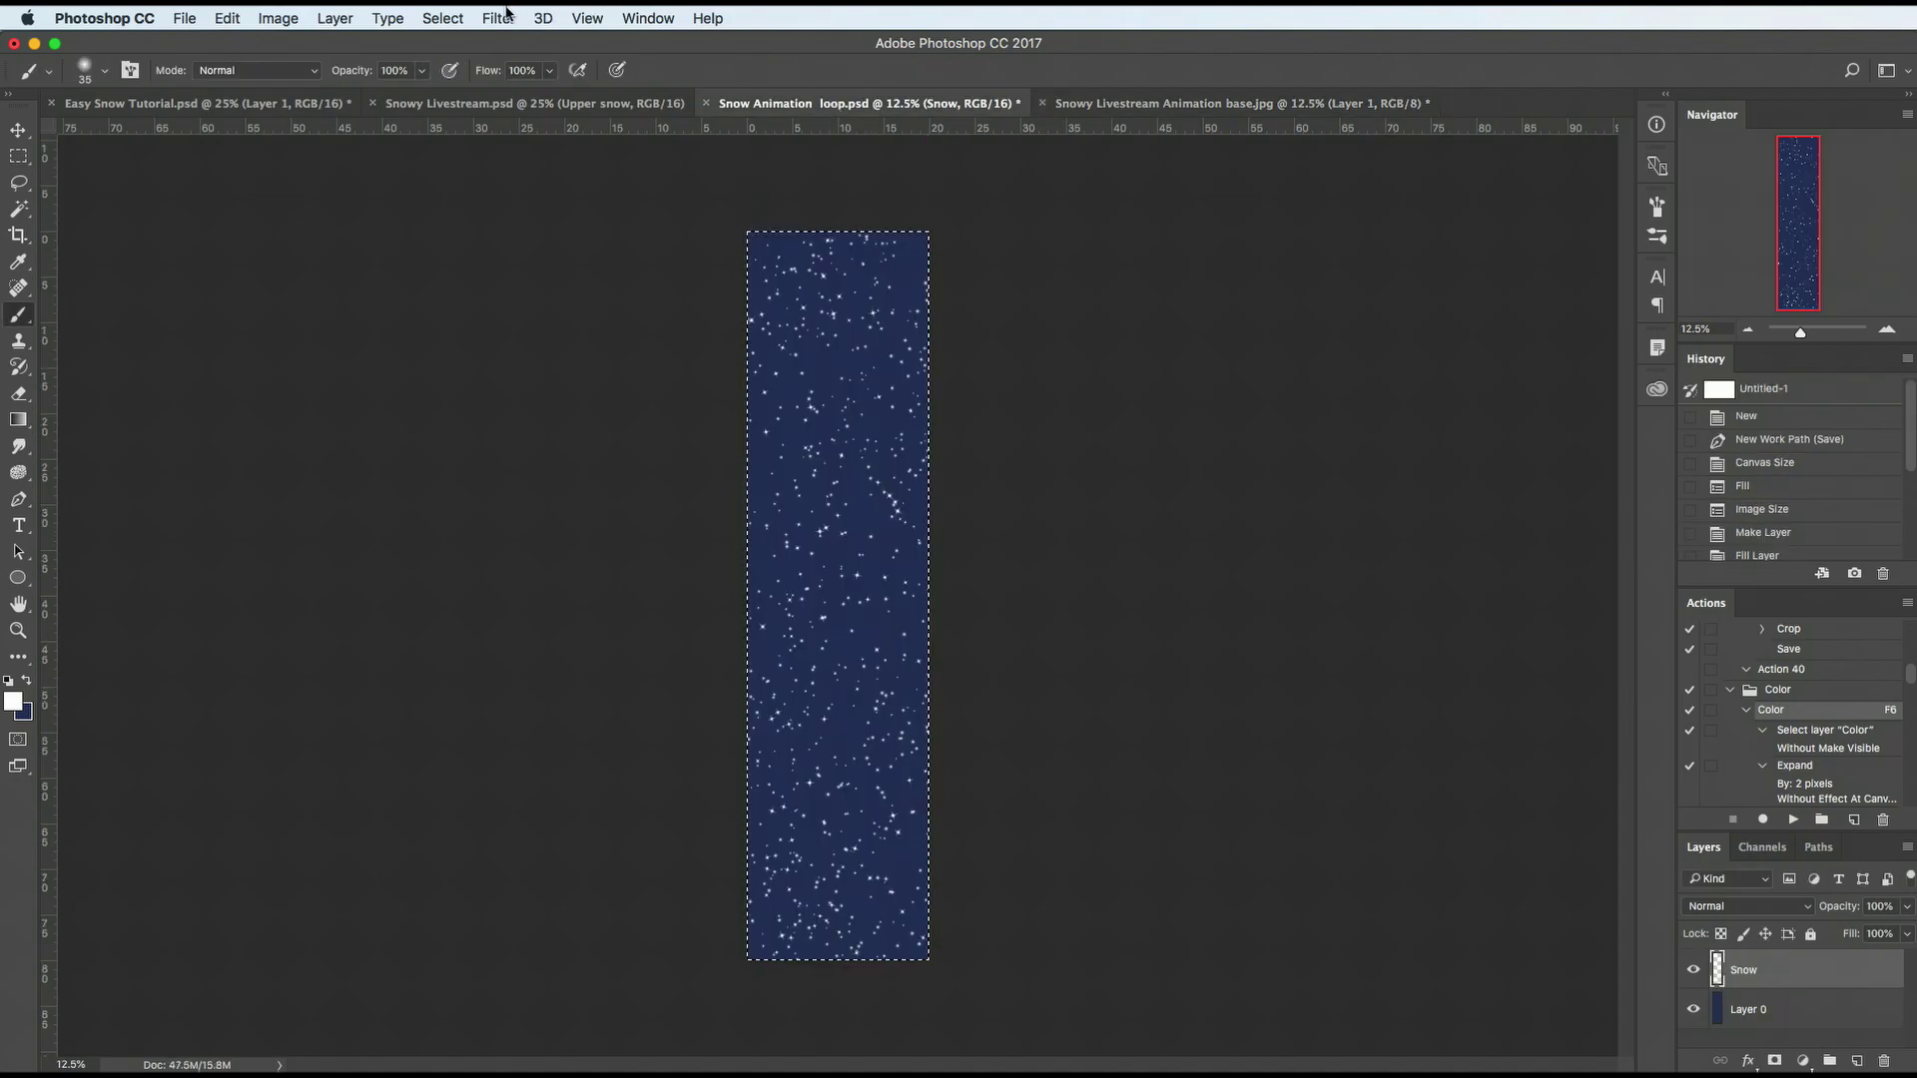
Step: Deselect, then select all and copy the snow in the loop document from the menus
{"action": "key", "text": "ctrl+d"}
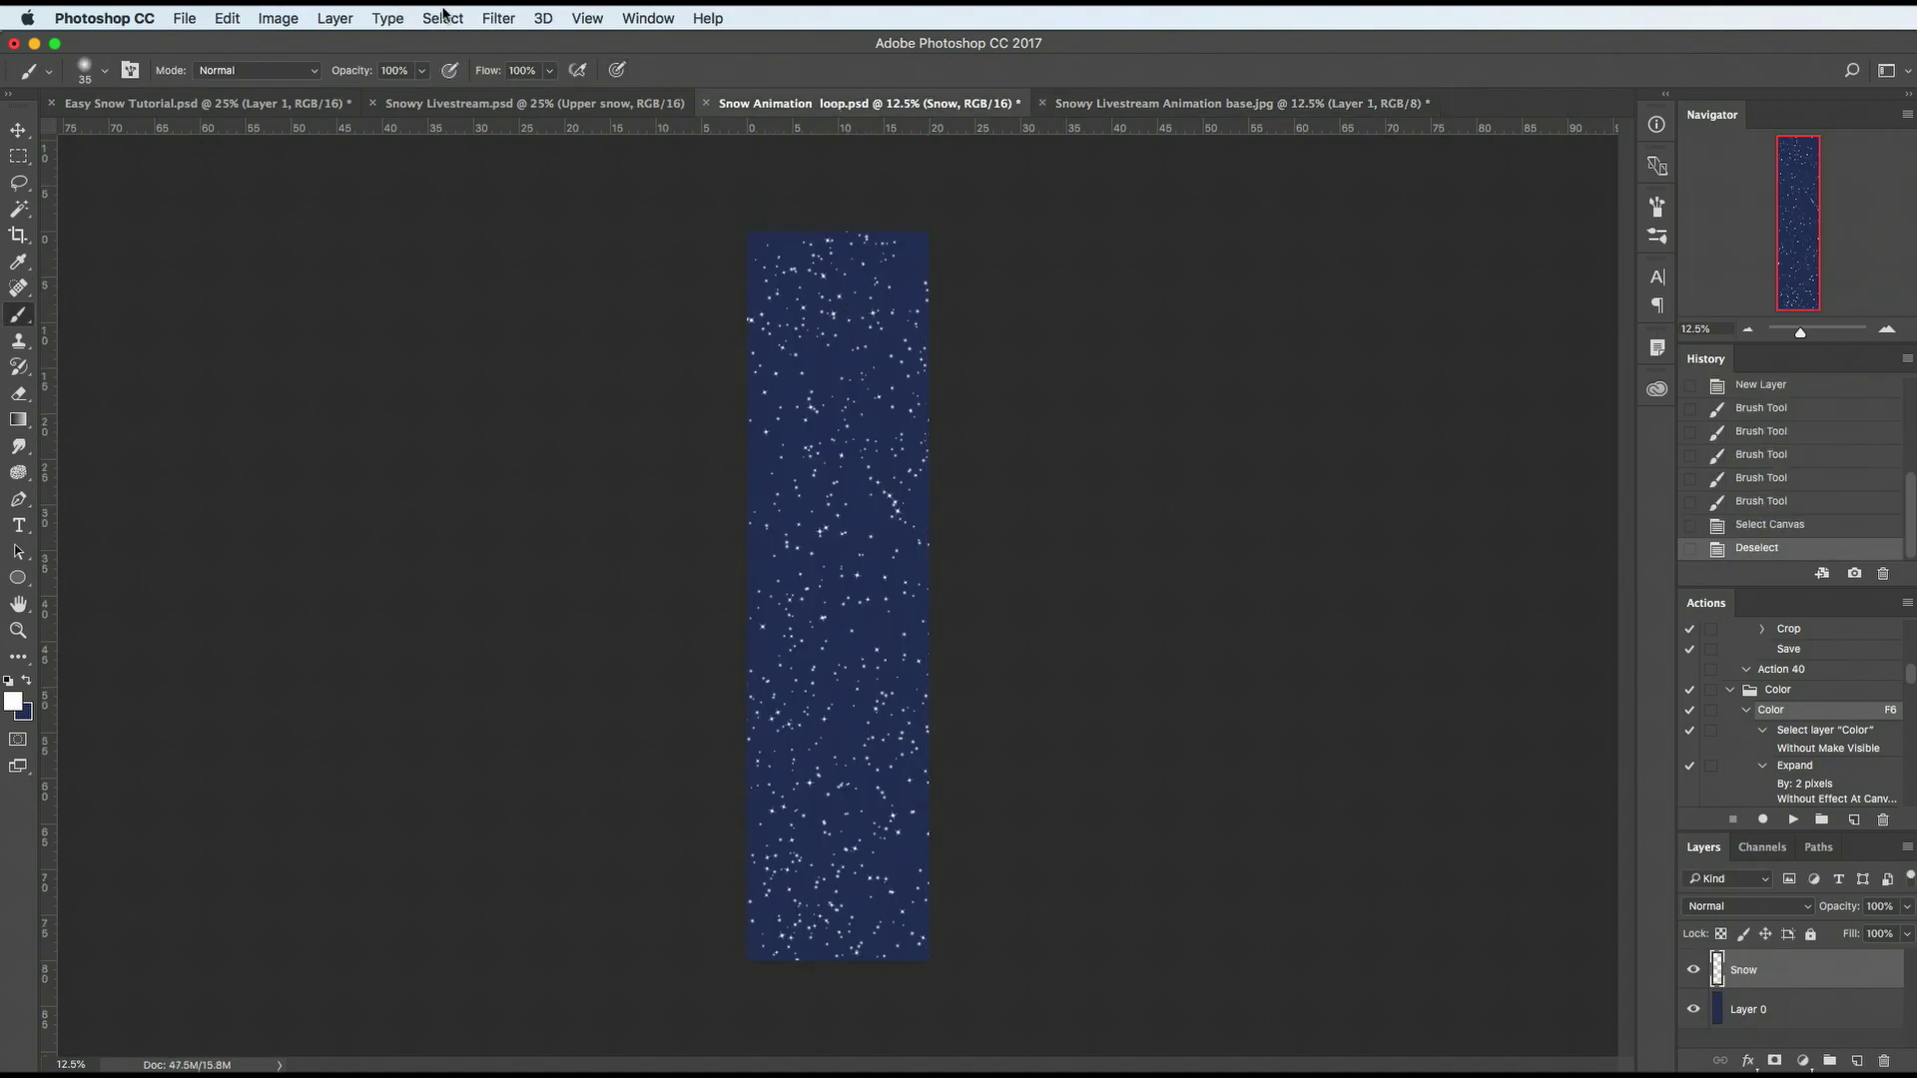
{"action": "left_click", "coordinate": [444, 18]}
{"action": "left_click", "coordinate": [454, 40]}
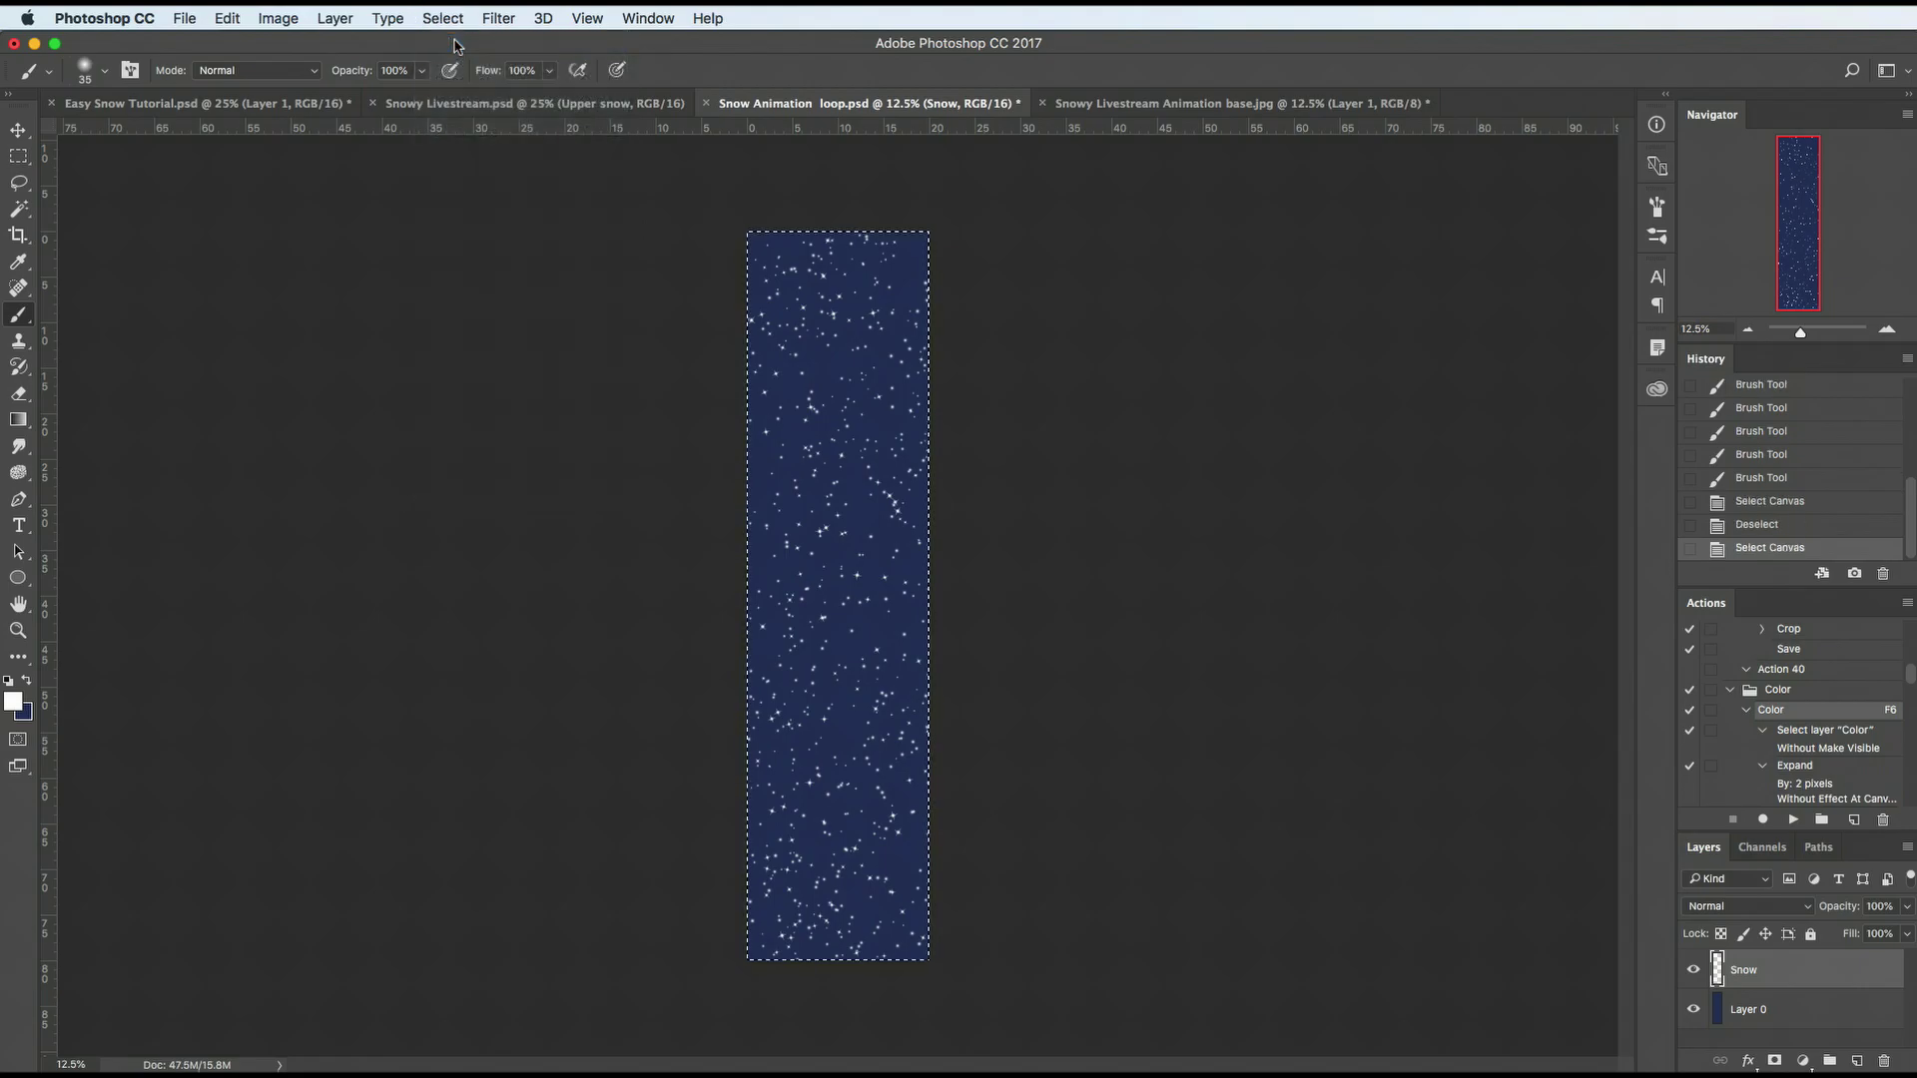
{"action": "left_click", "coordinate": [228, 17]}
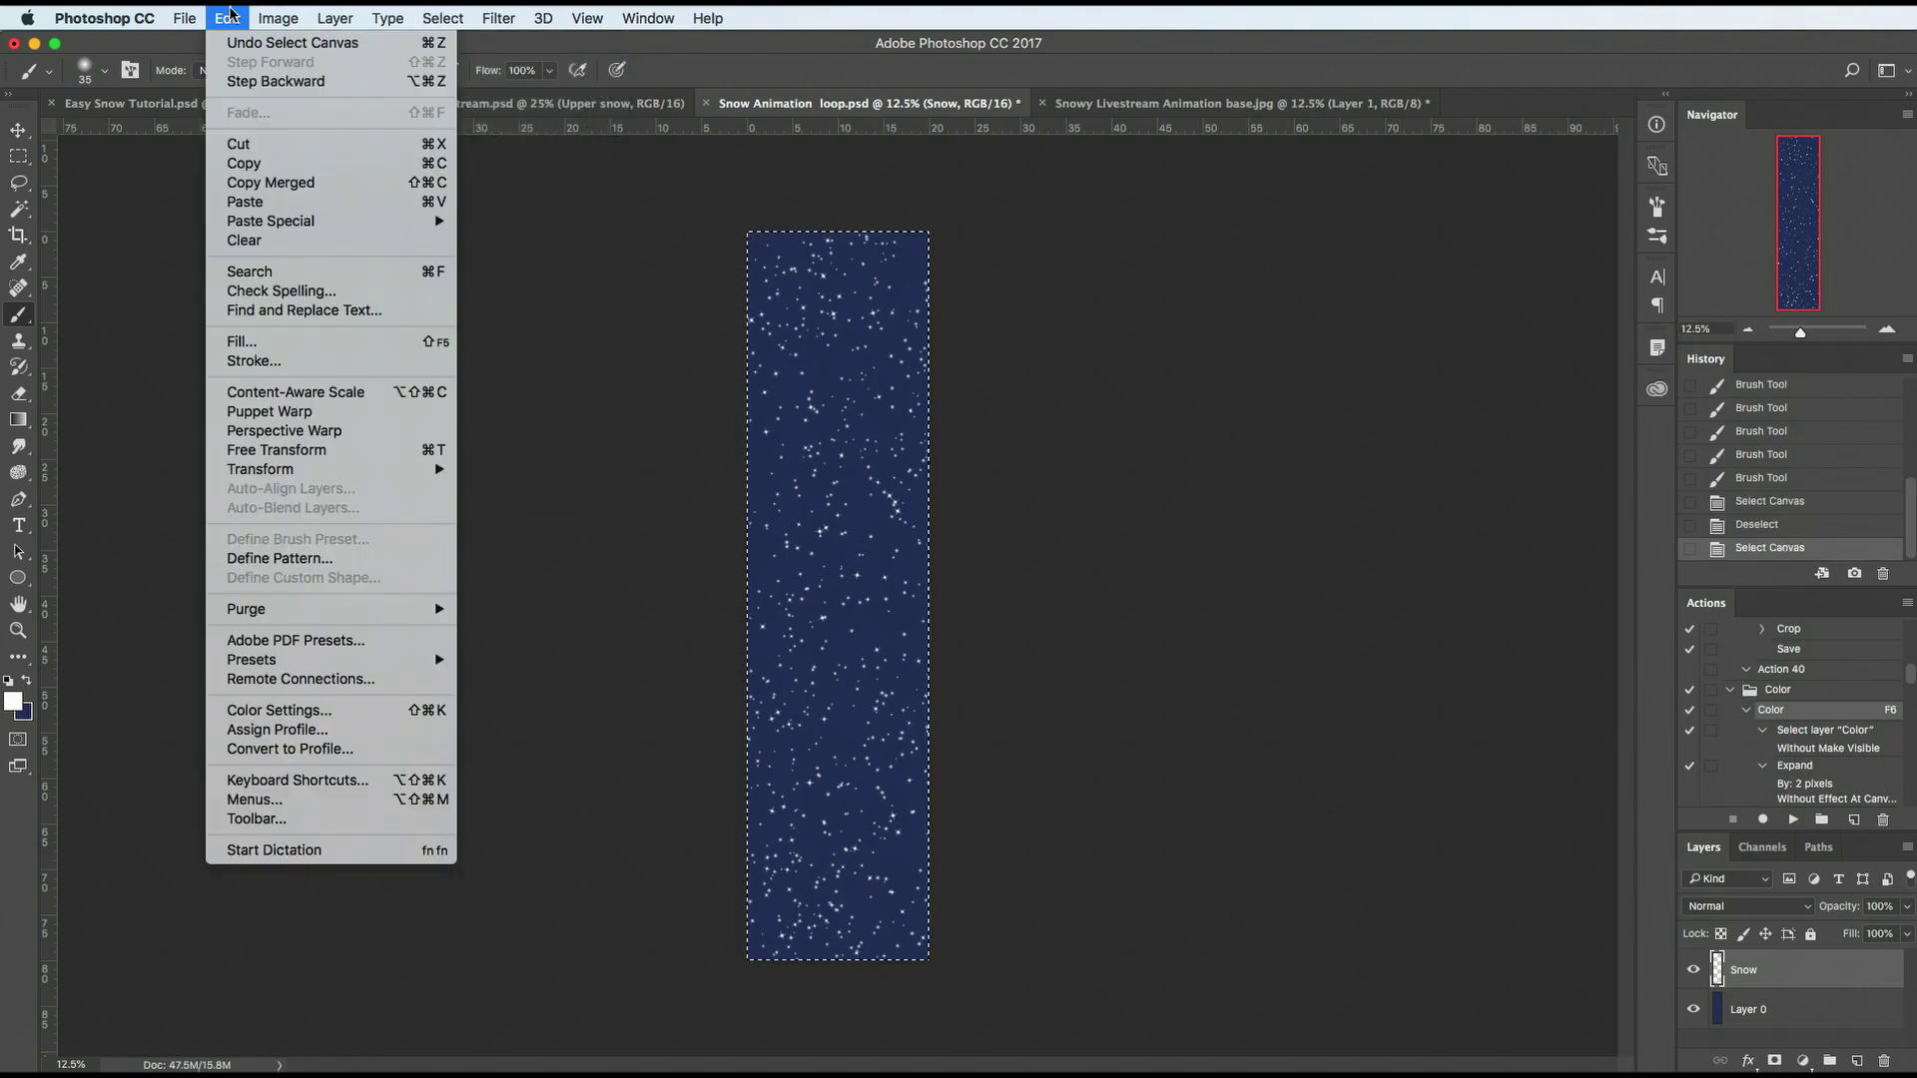
{"action": "left_click", "coordinate": [250, 163]}
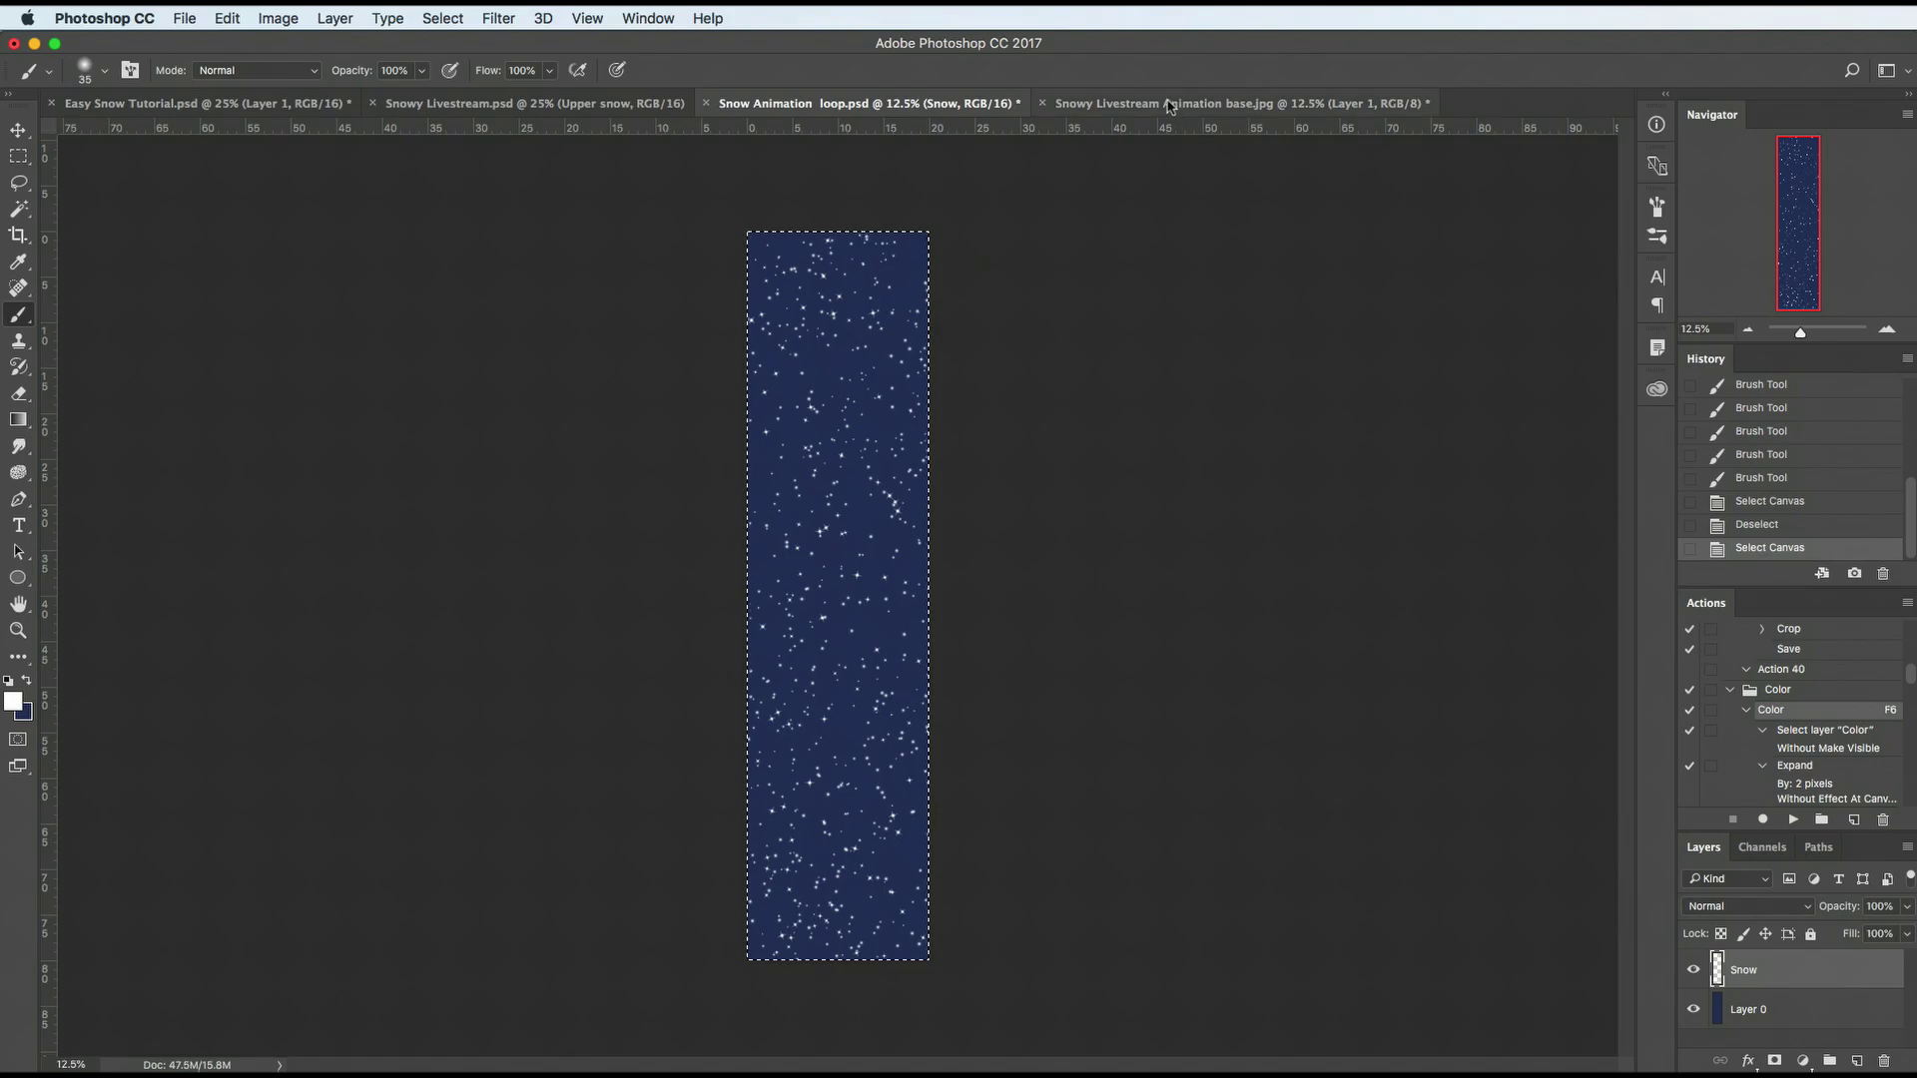
Step: Paste the snow into base.jpg again, then delete the extra Layer 2
{"action": "left_click", "coordinate": [1170, 104]}
{"action": "left_click", "coordinate": [229, 18]}
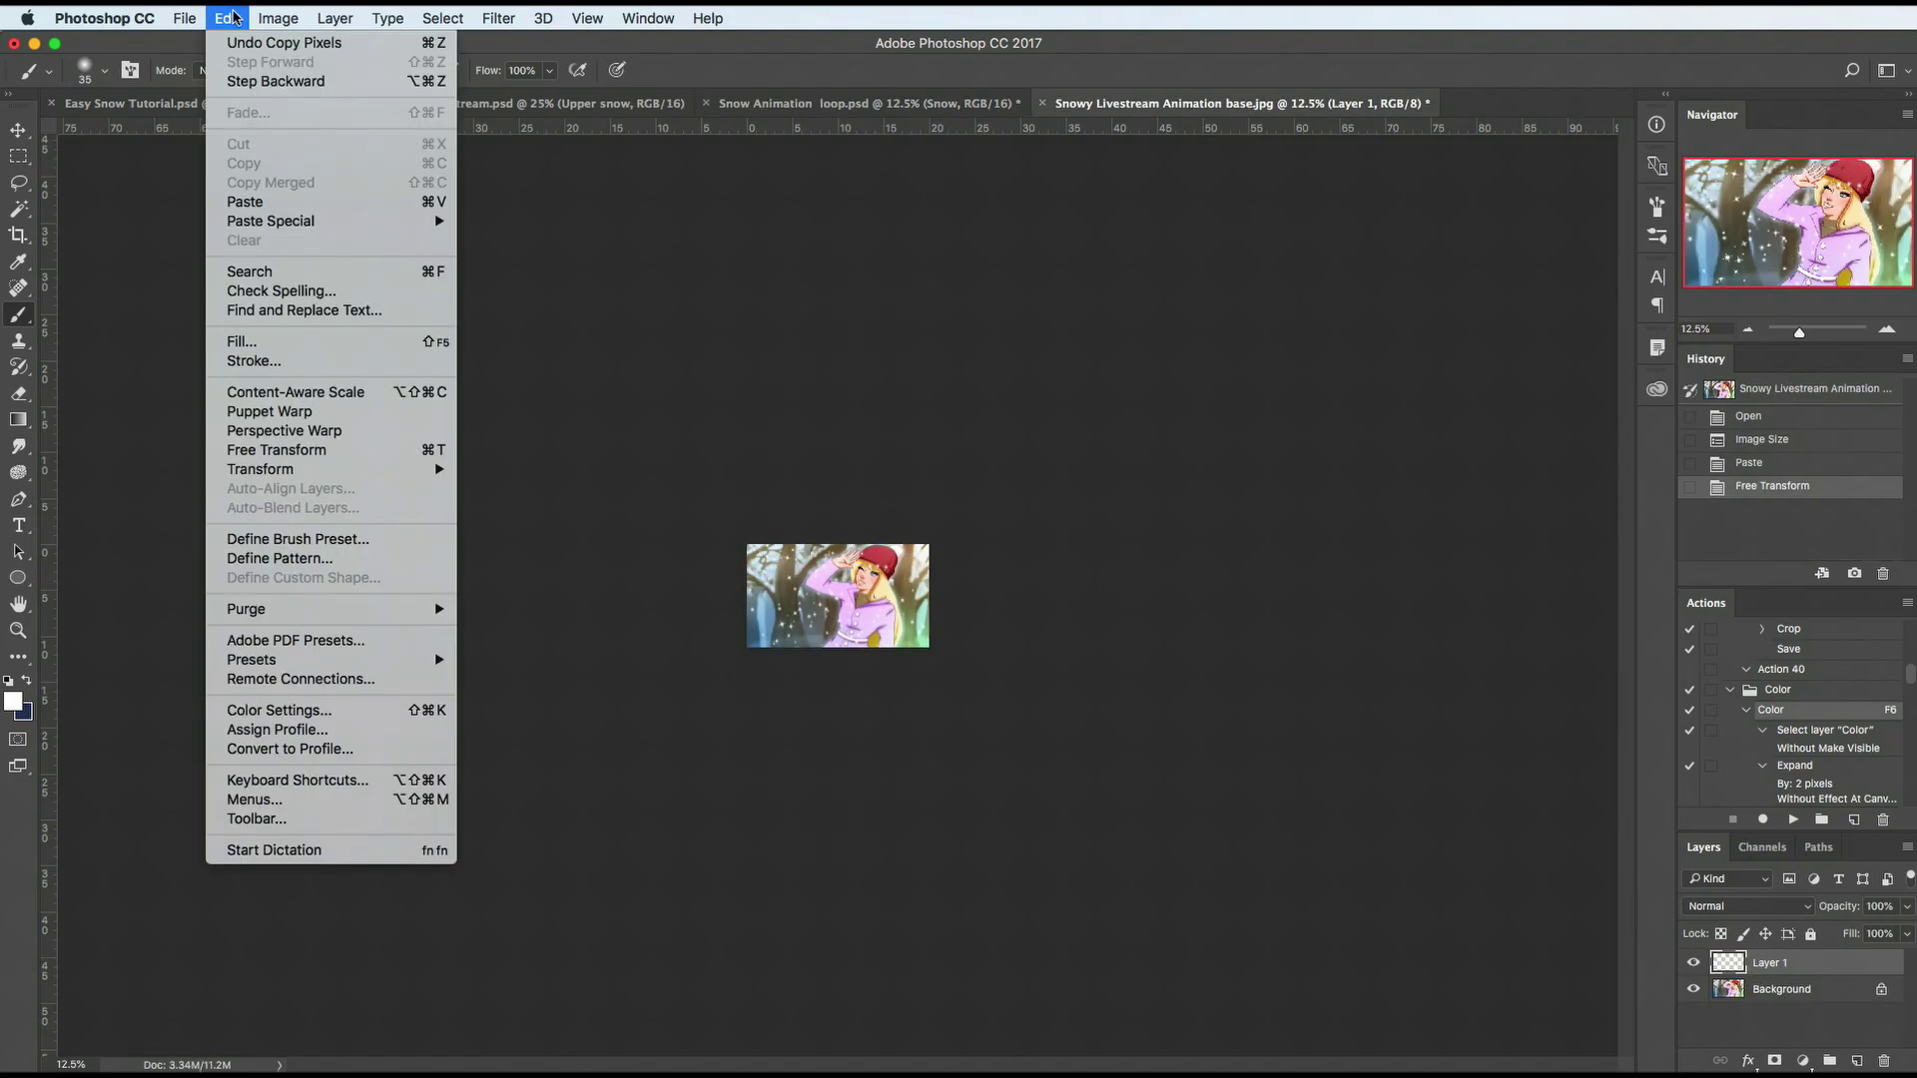
{"action": "left_click", "coordinate": [294, 203]}
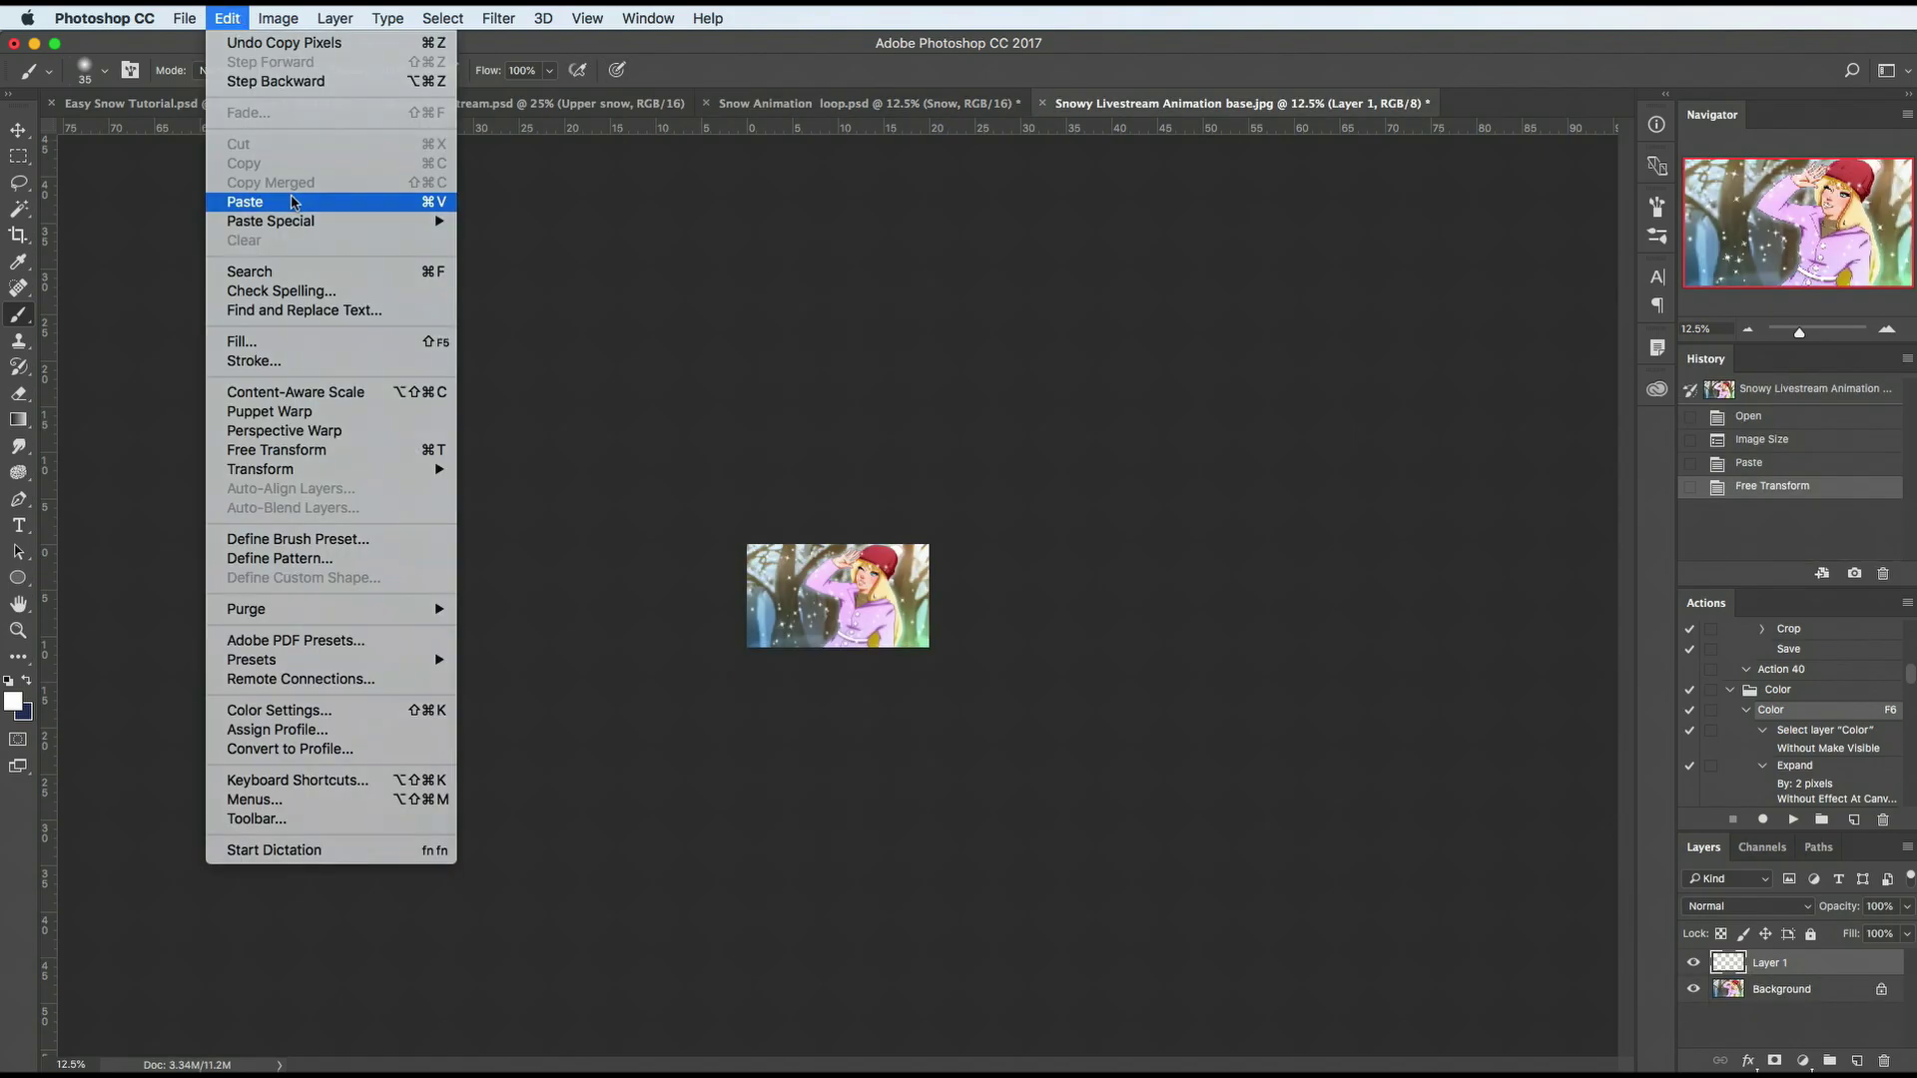
{"action": "left_click", "coordinate": [225, 18]}
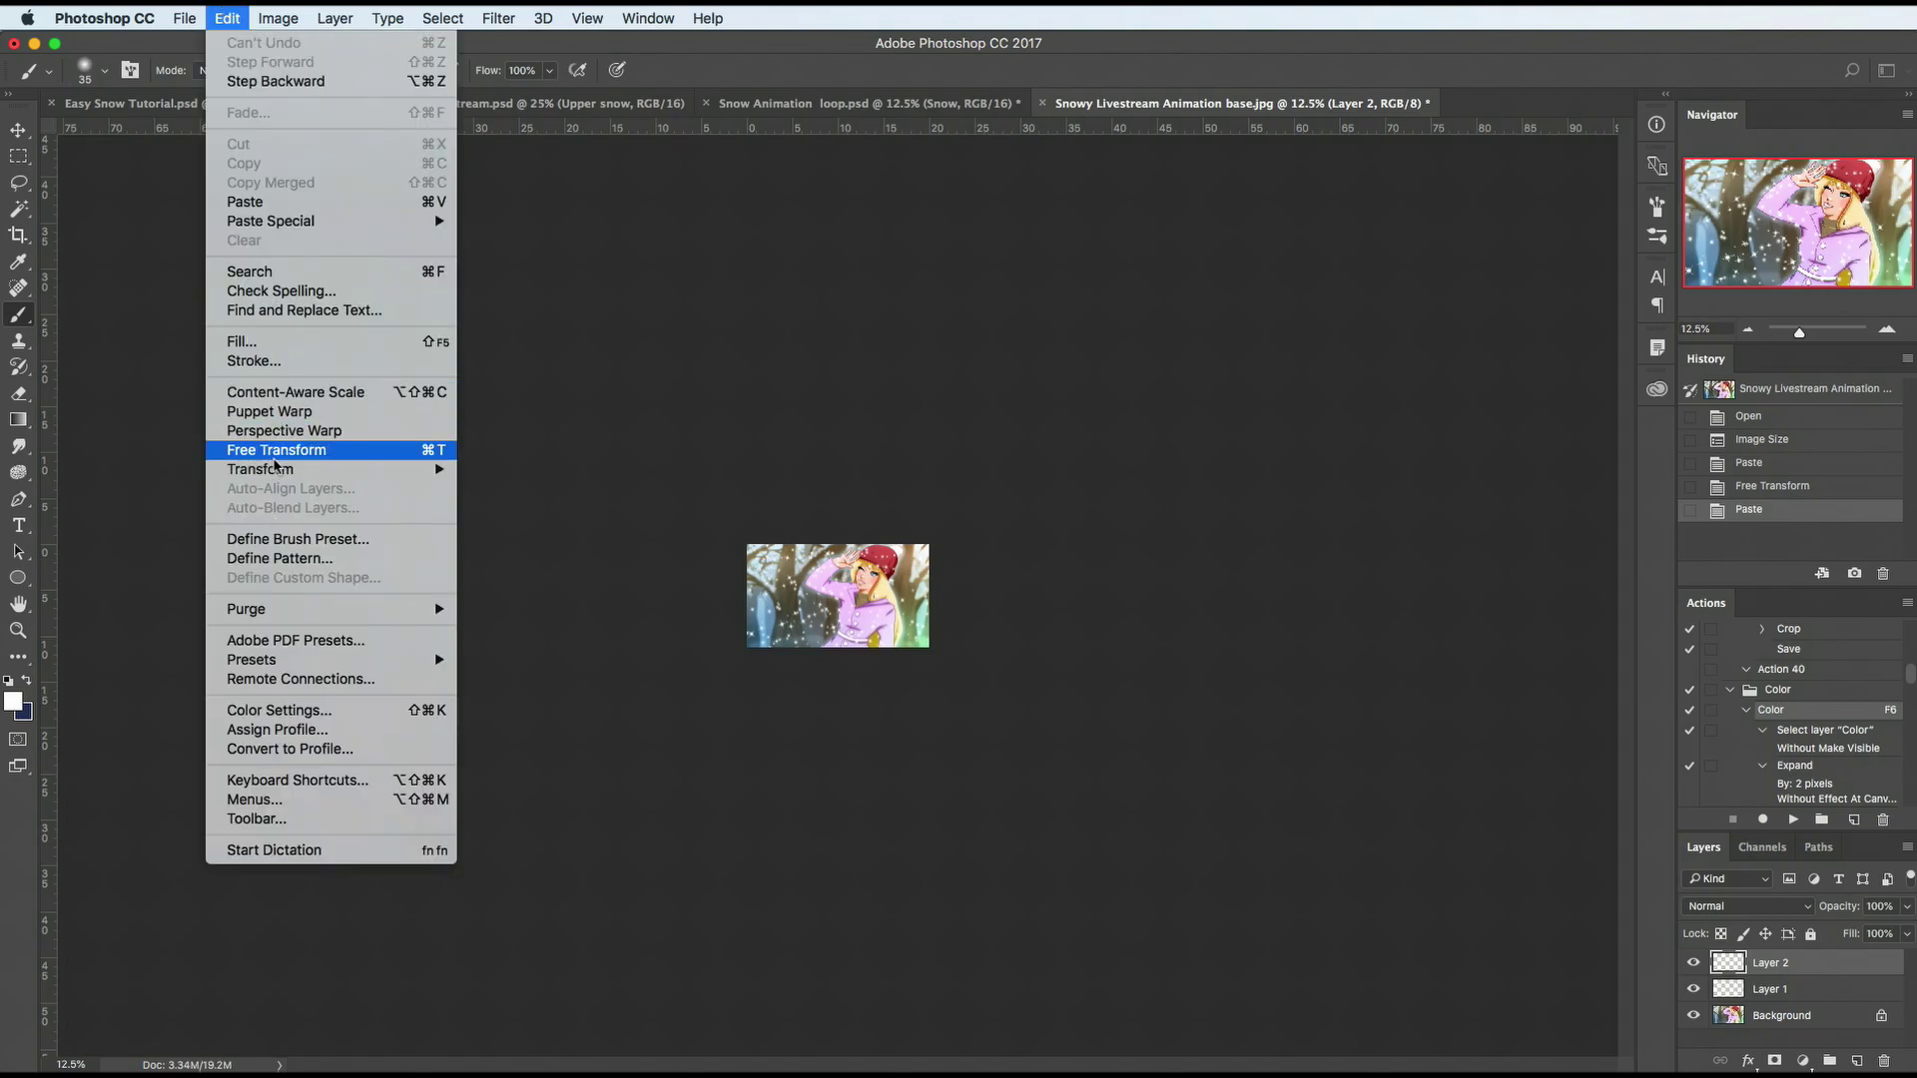
{"action": "left_click", "coordinate": [435, 457]}
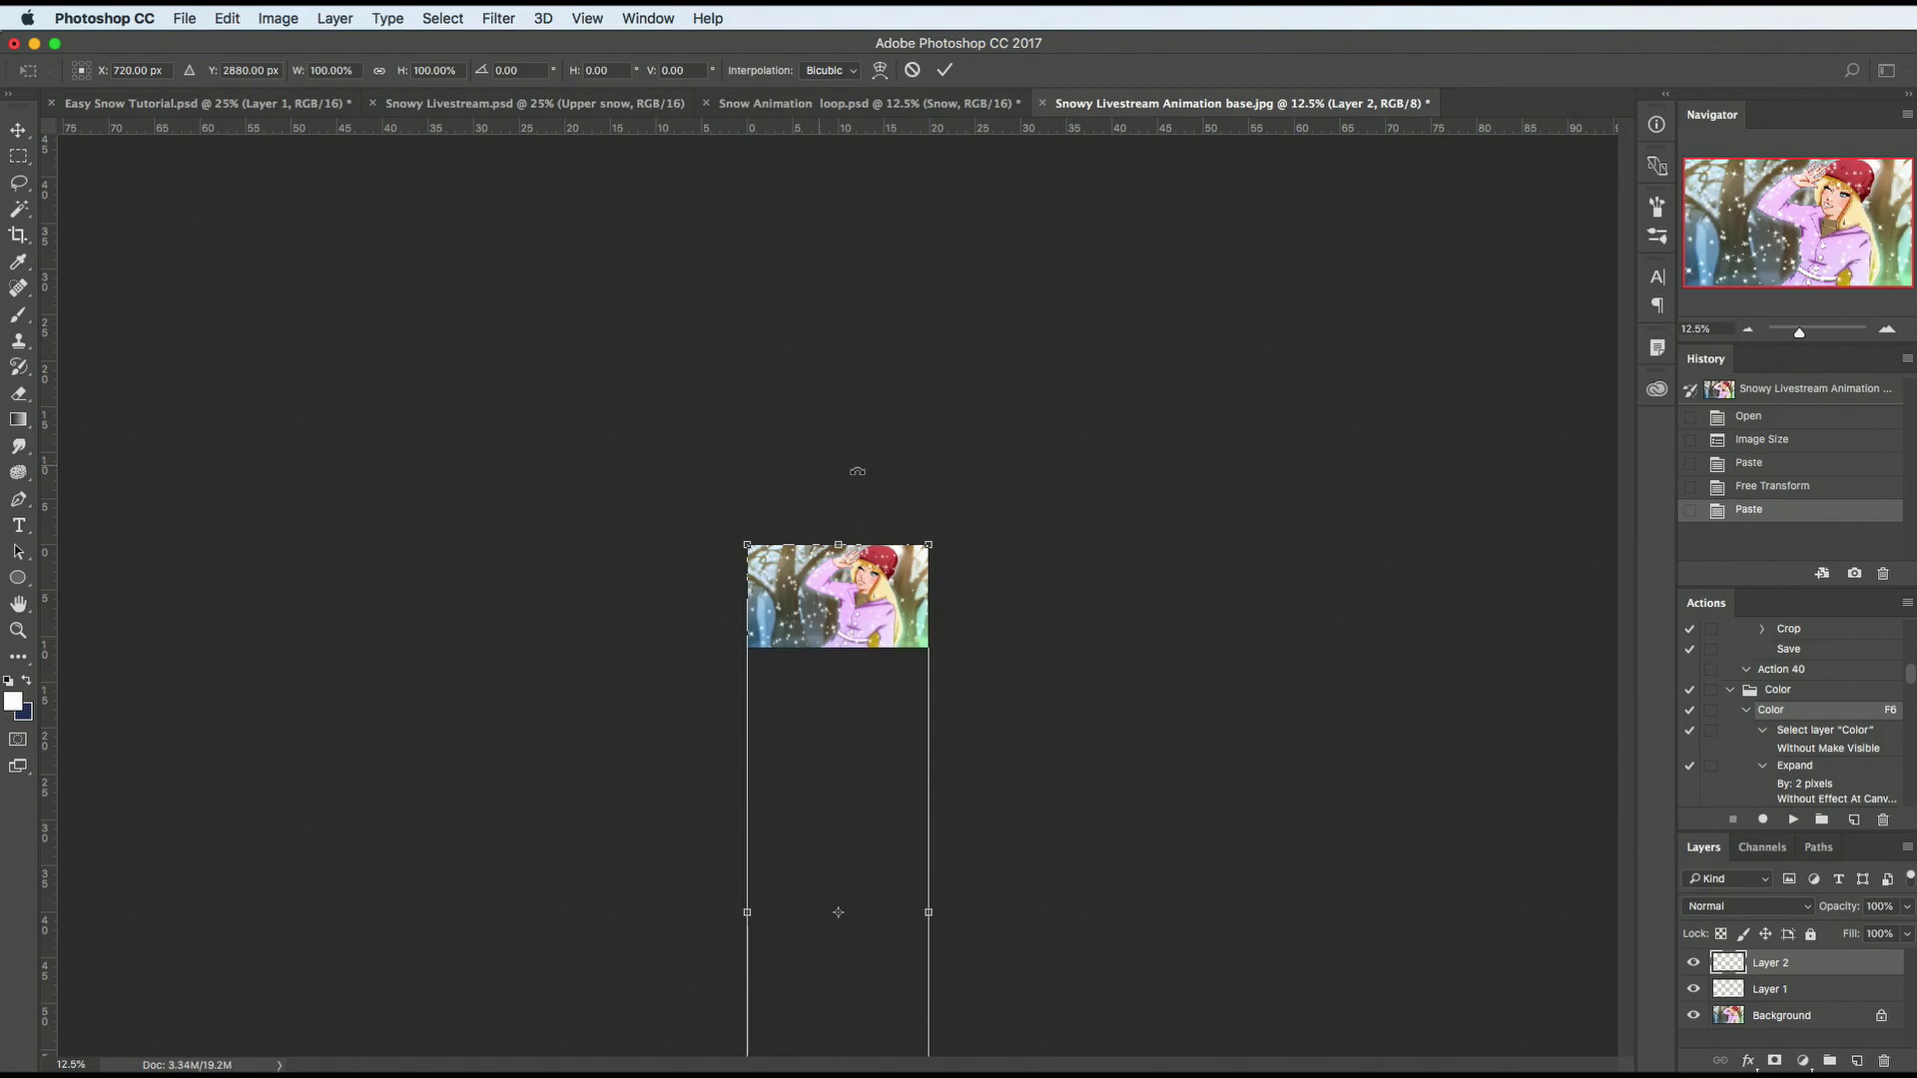
{"action": "key", "text": "BackSpace"}
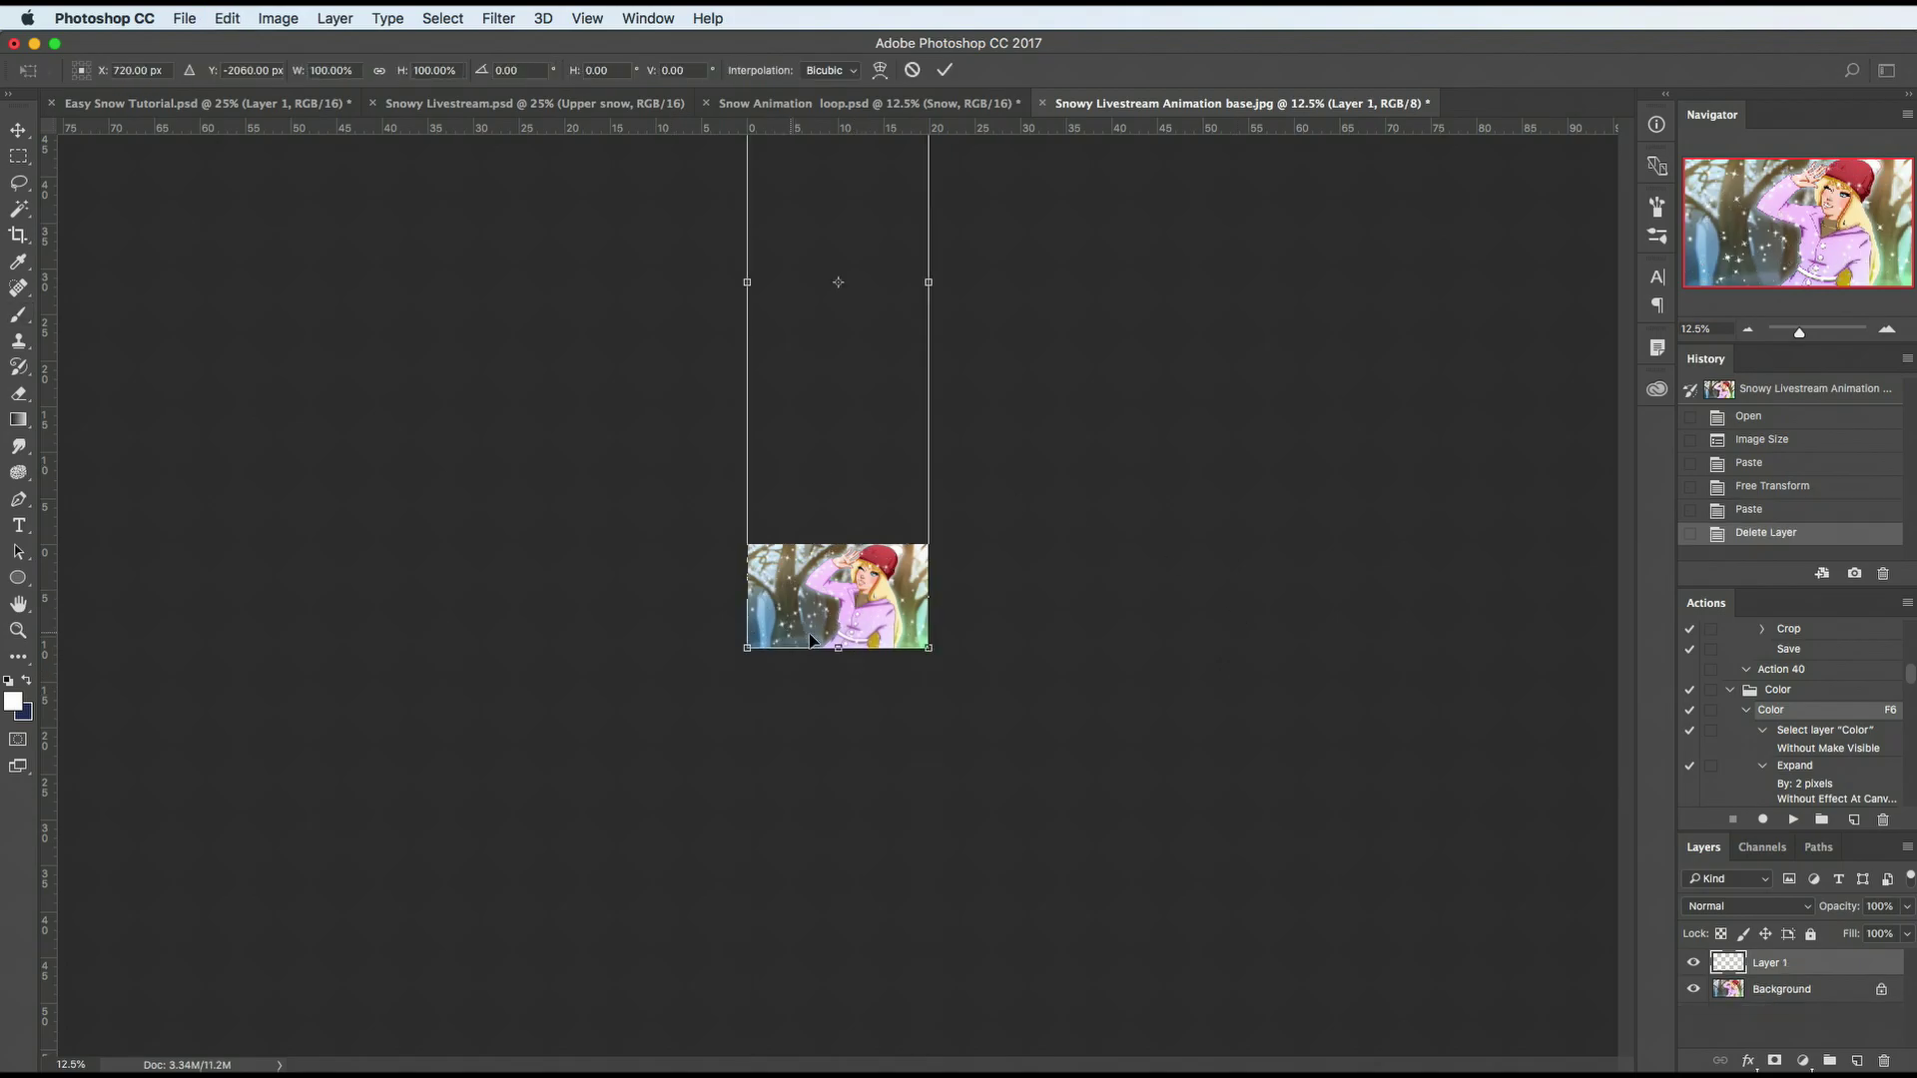
Step: Show the Timeline for the base image at 100% and create a frame animation with one frame
{"action": "key", "text": "Escape"}
{"action": "key", "text": "super+plus"}
{"action": "key", "text": "super+plus"}
{"action": "key", "text": "super+plus"}
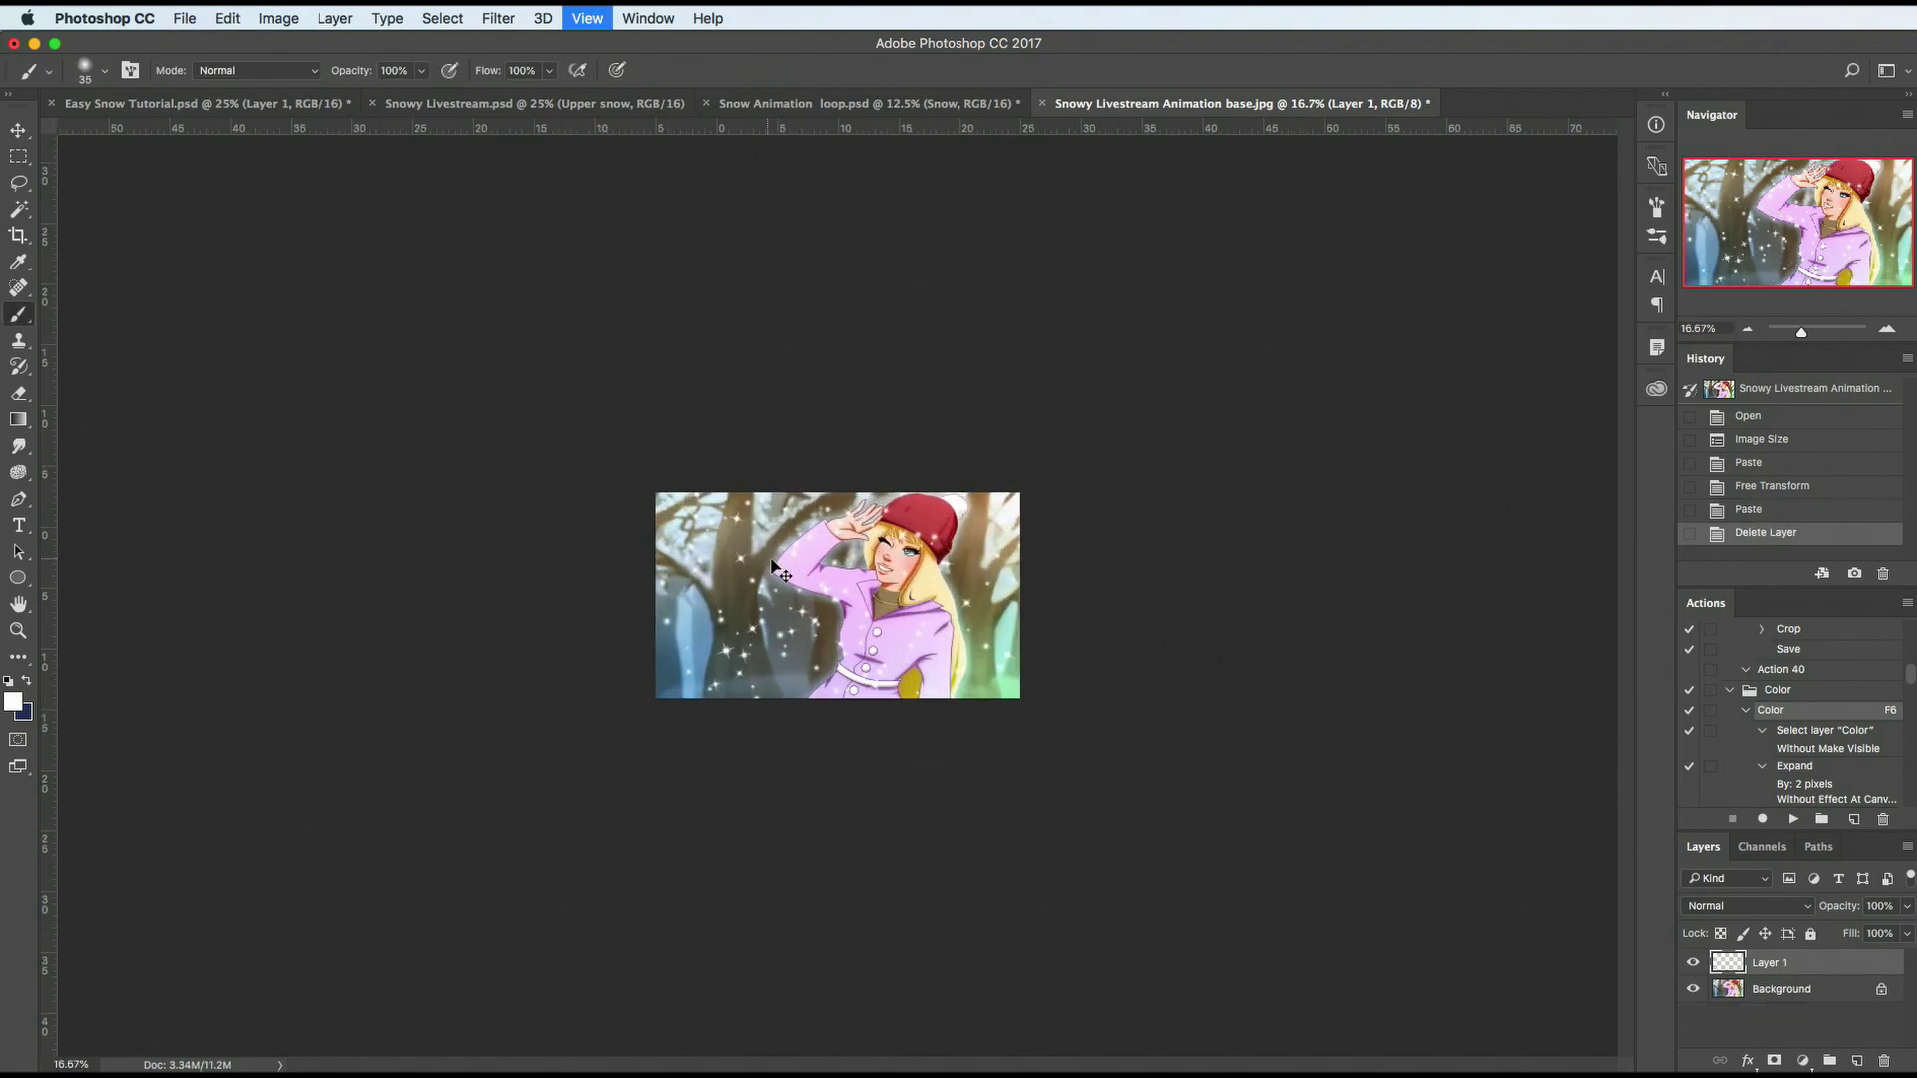
{"action": "key", "text": "super+plus"}
{"action": "key", "text": "super+plus"}
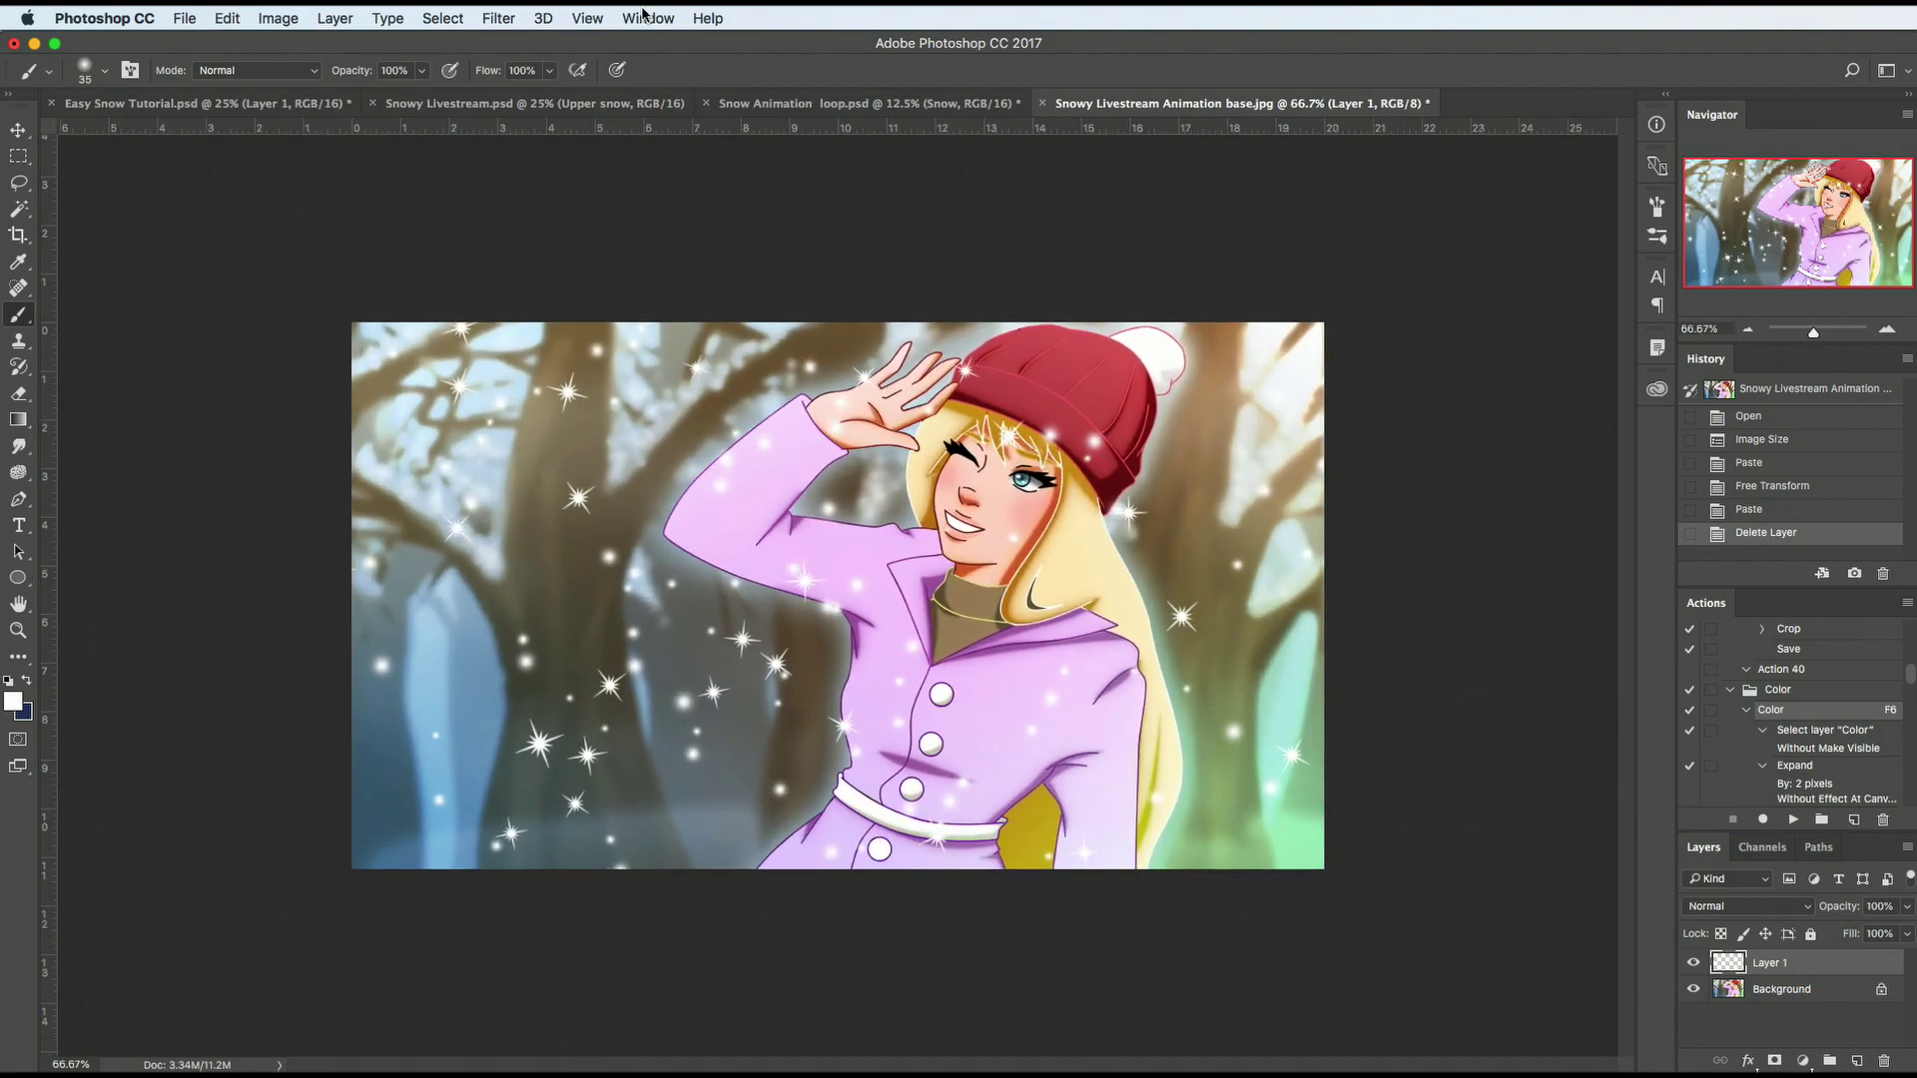
{"action": "left_click", "coordinate": [648, 18]}
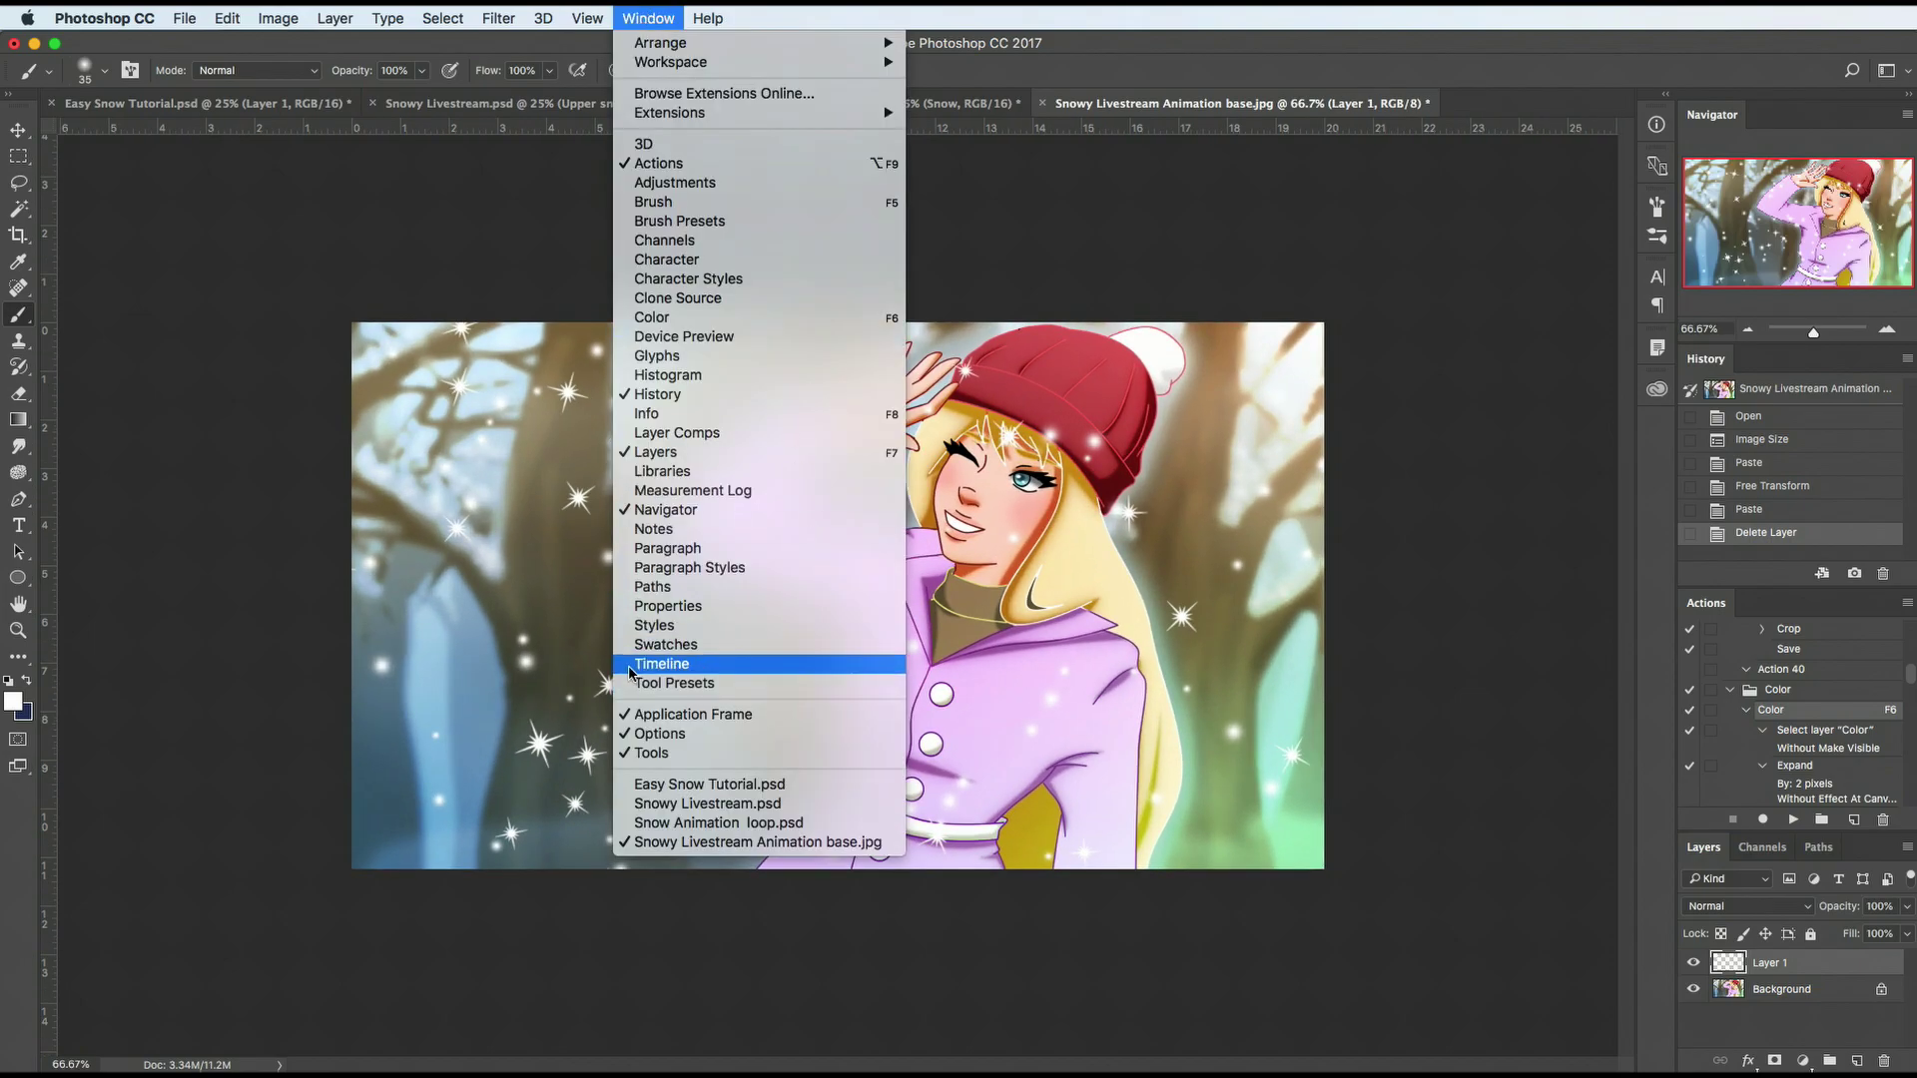
{"action": "left_click", "coordinate": [668, 665]}
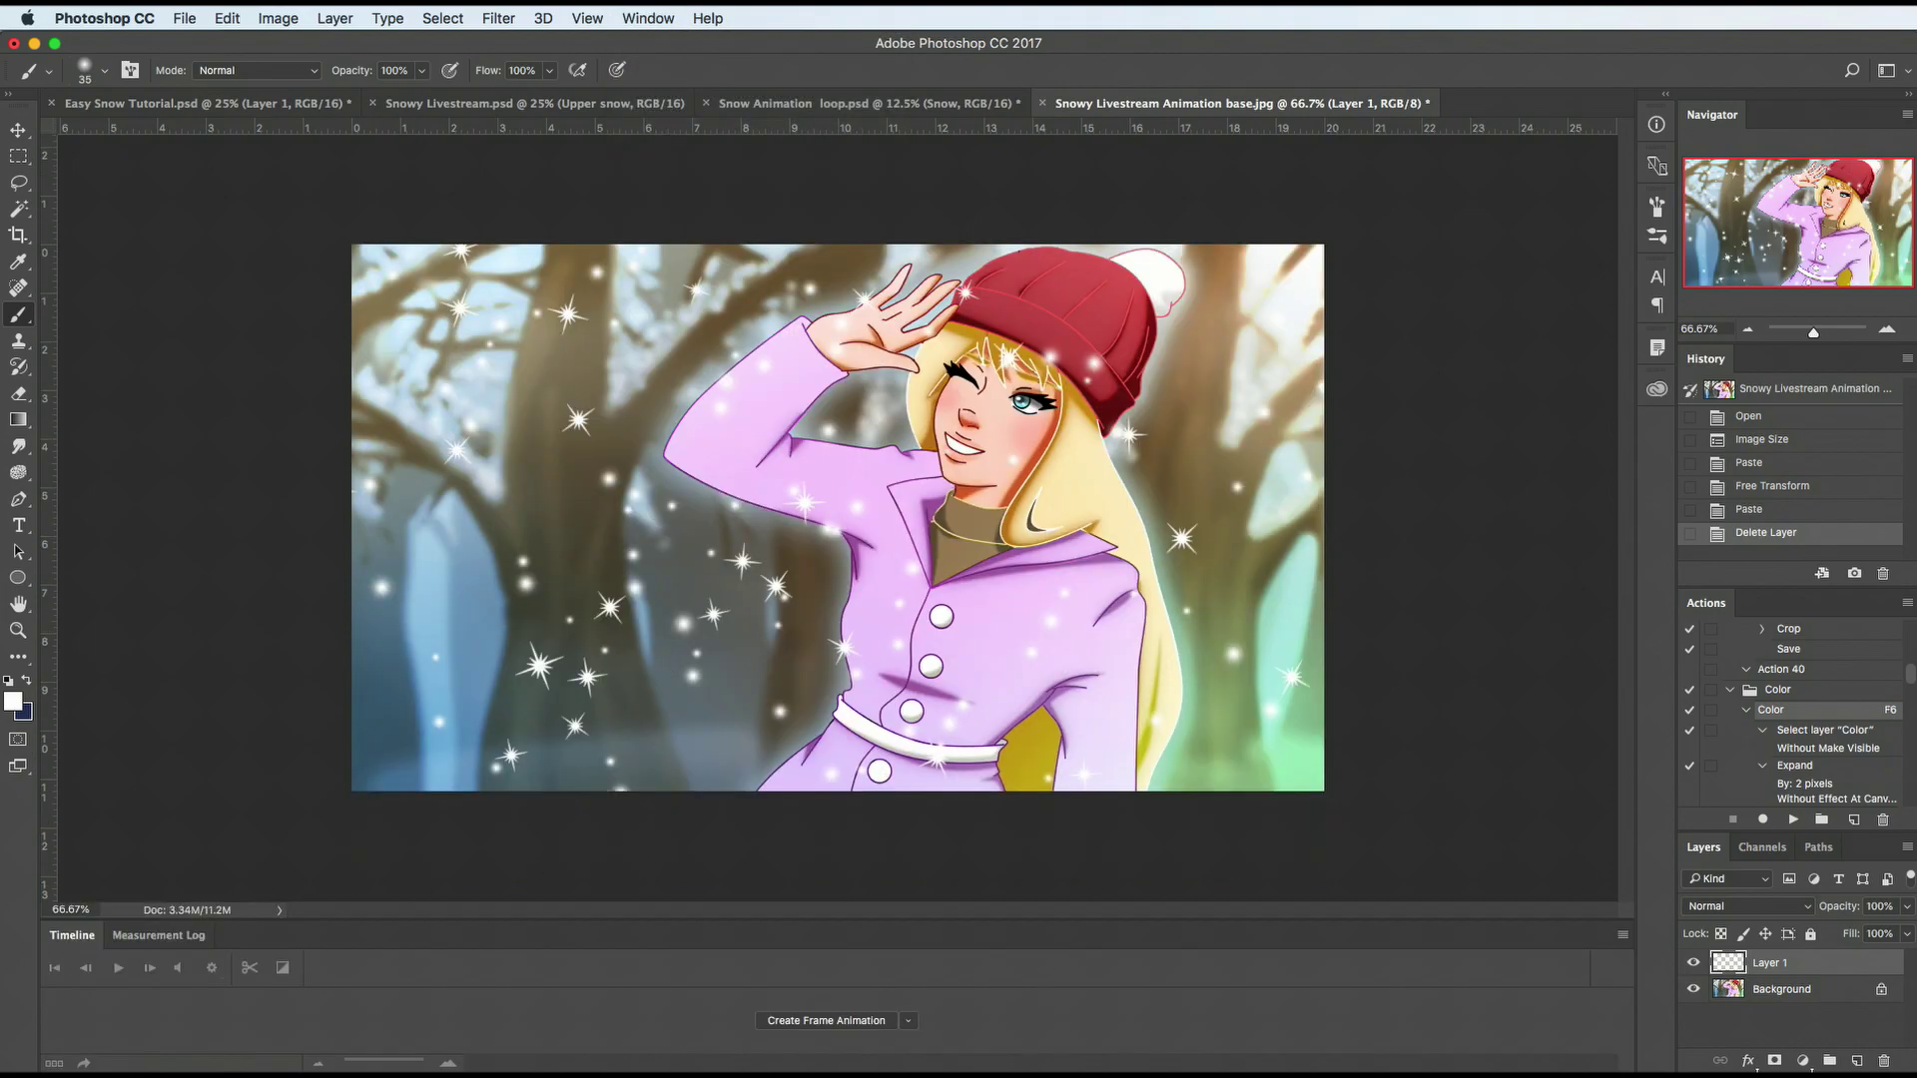
{"action": "key", "text": "super+plus"}
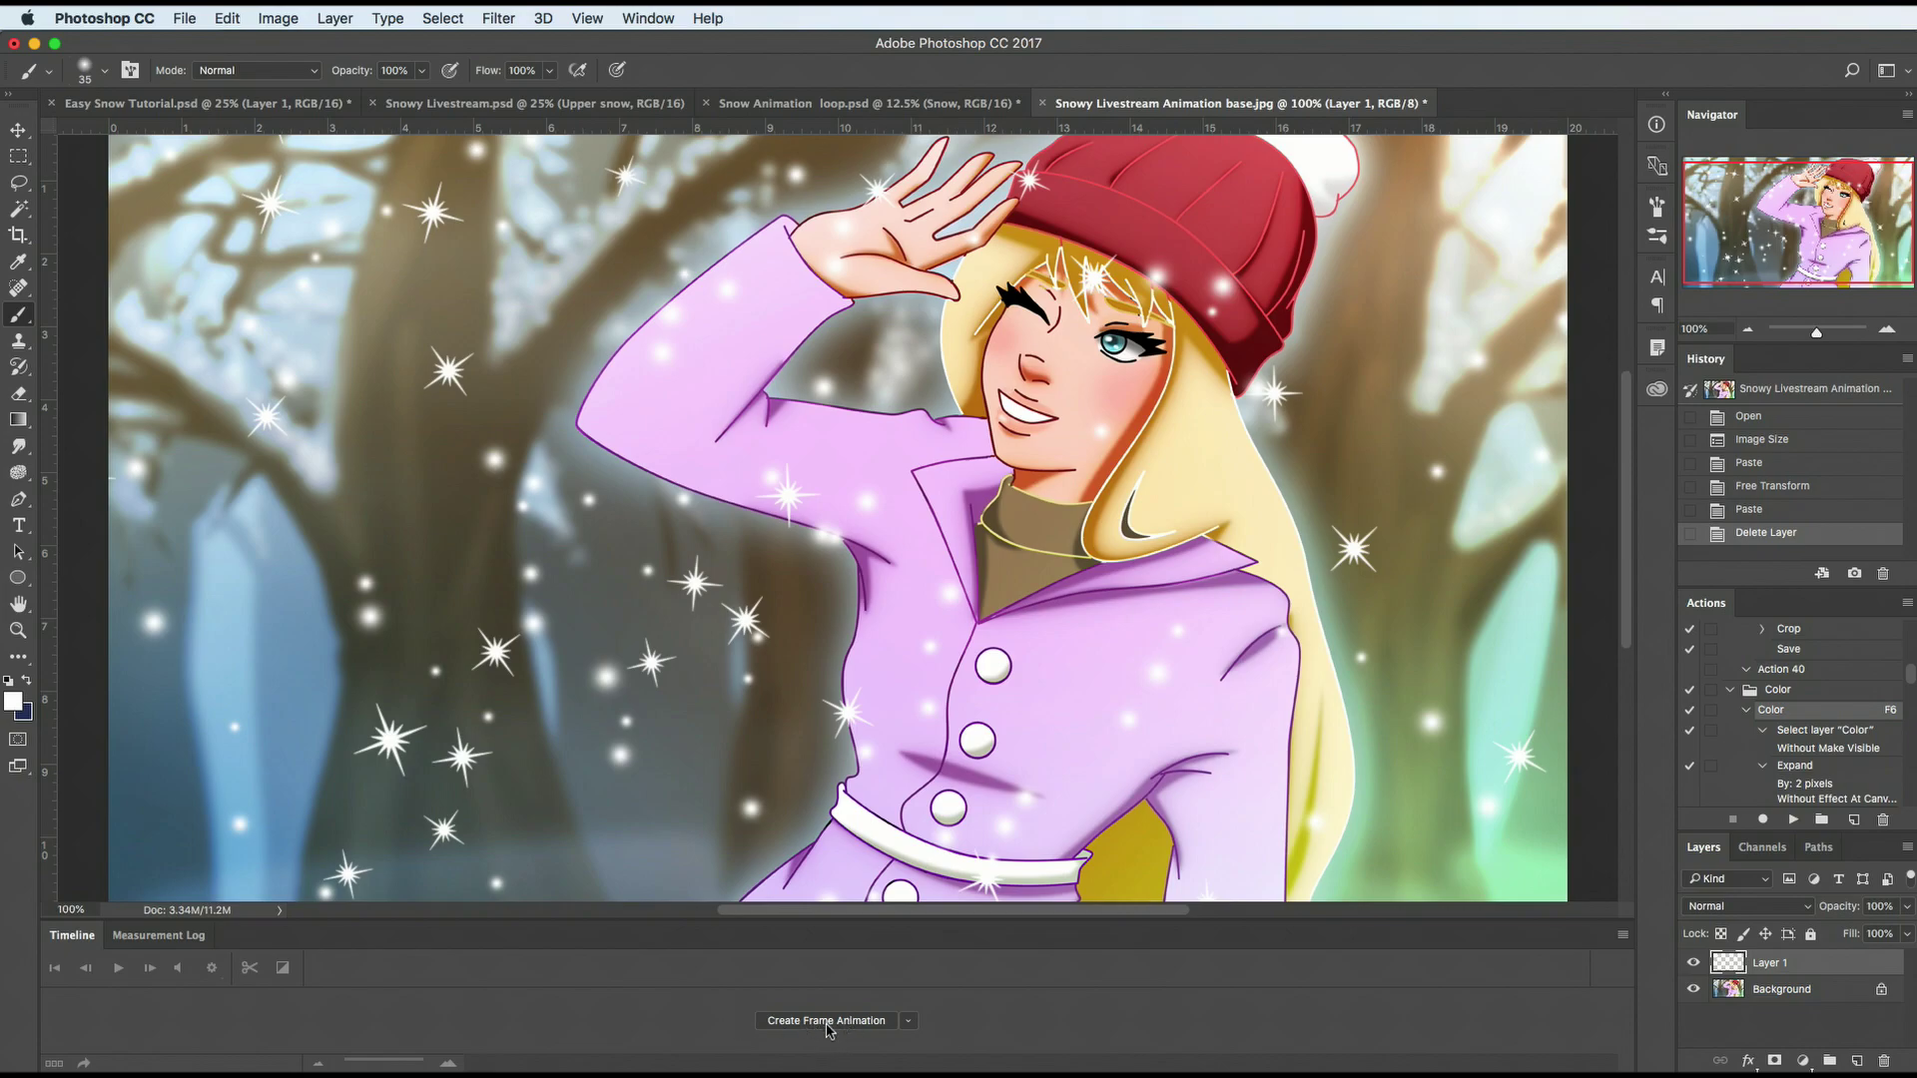
{"action": "left_click", "coordinate": [844, 1028]}
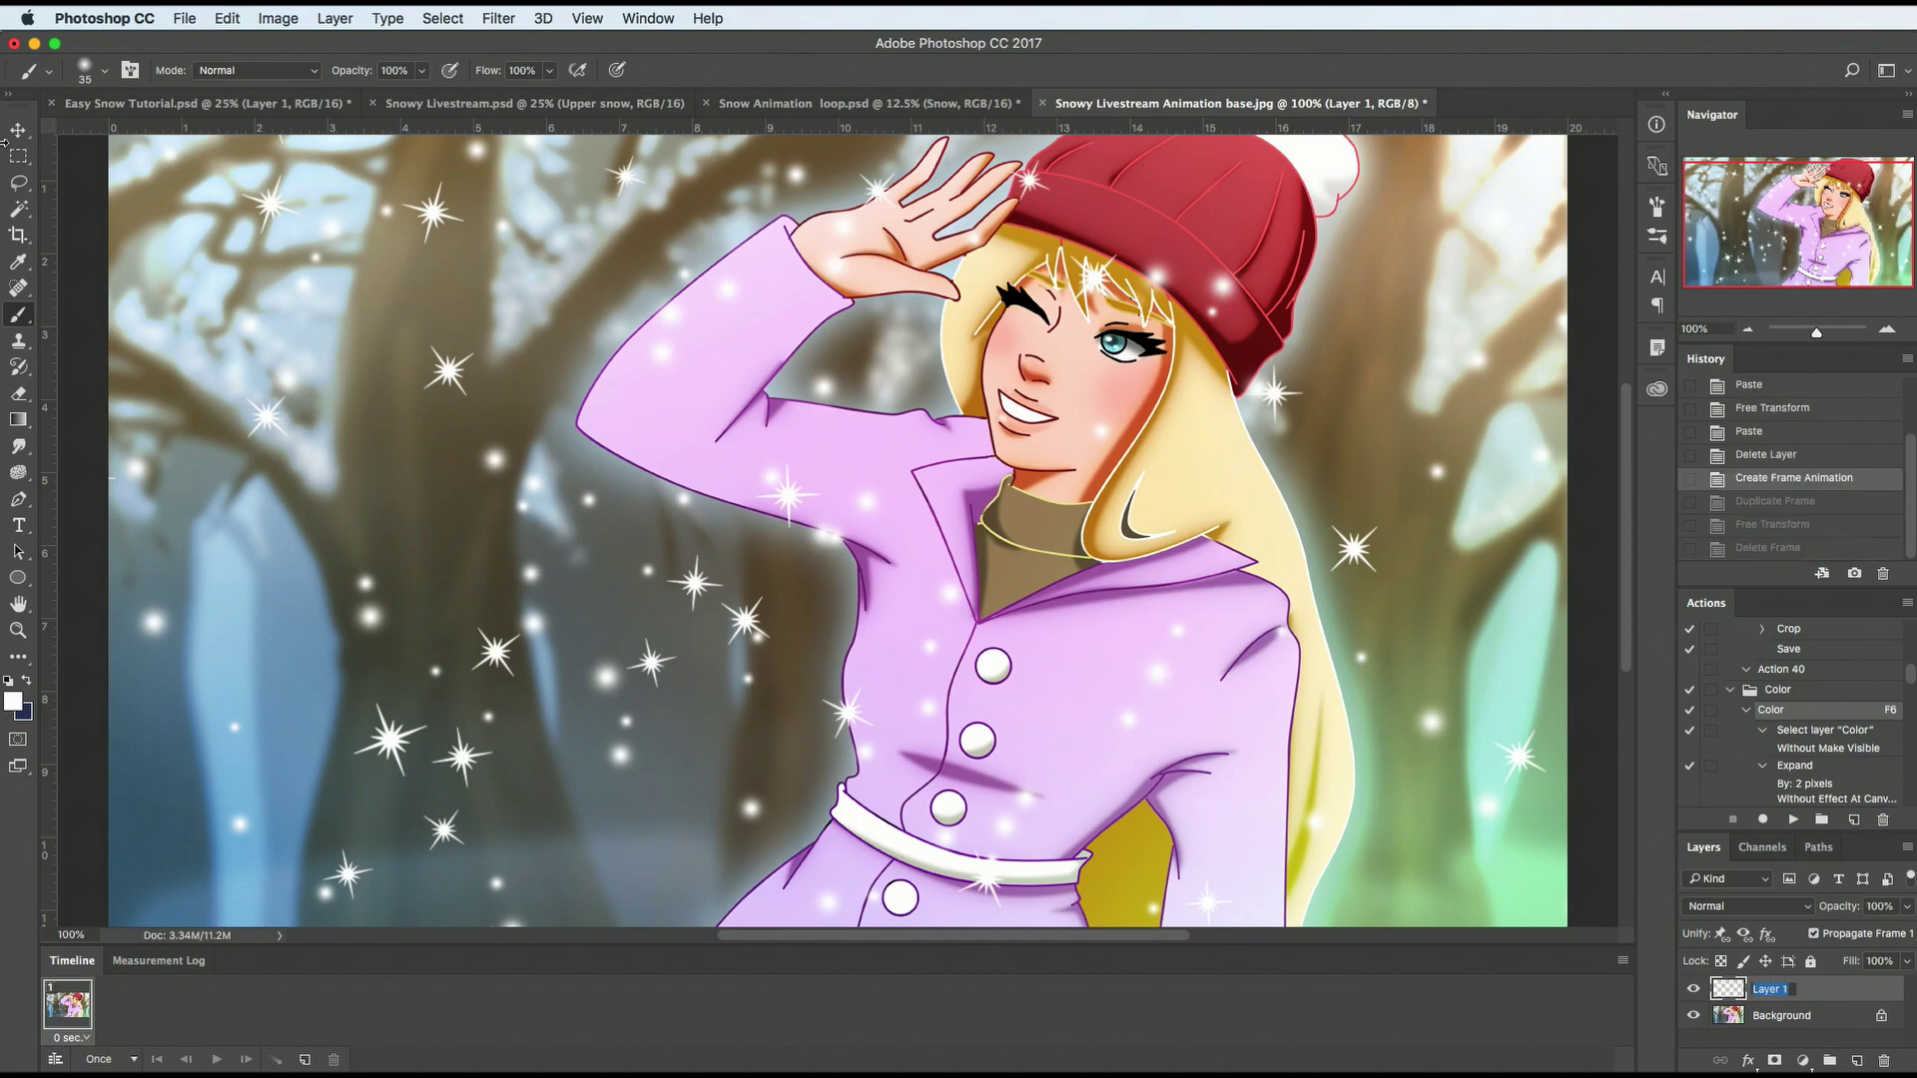
Step: Name the snow layer Snow 1 and duplicate it as Snow 2
{"action": "type", "text": "Snow 1"}
{"action": "key", "text": "Return"}
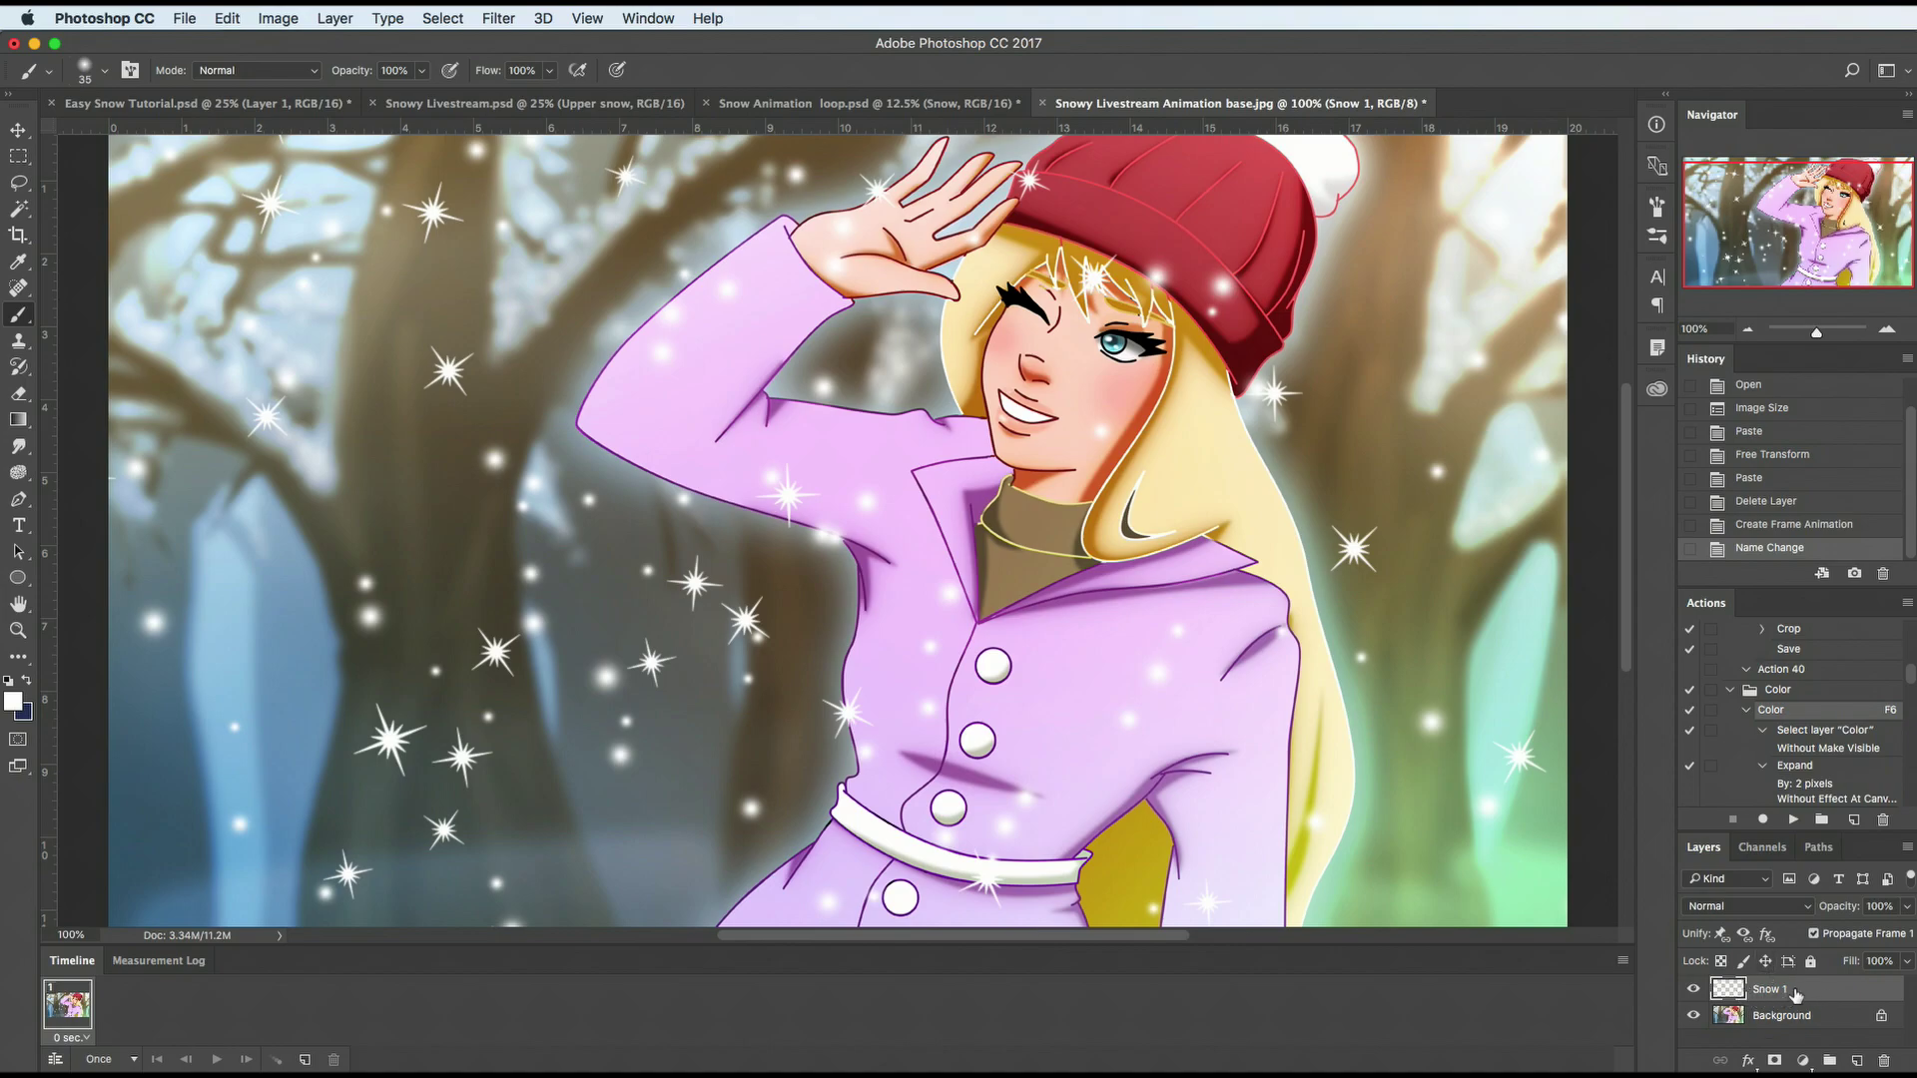
{"action": "key", "text": "super+j"}
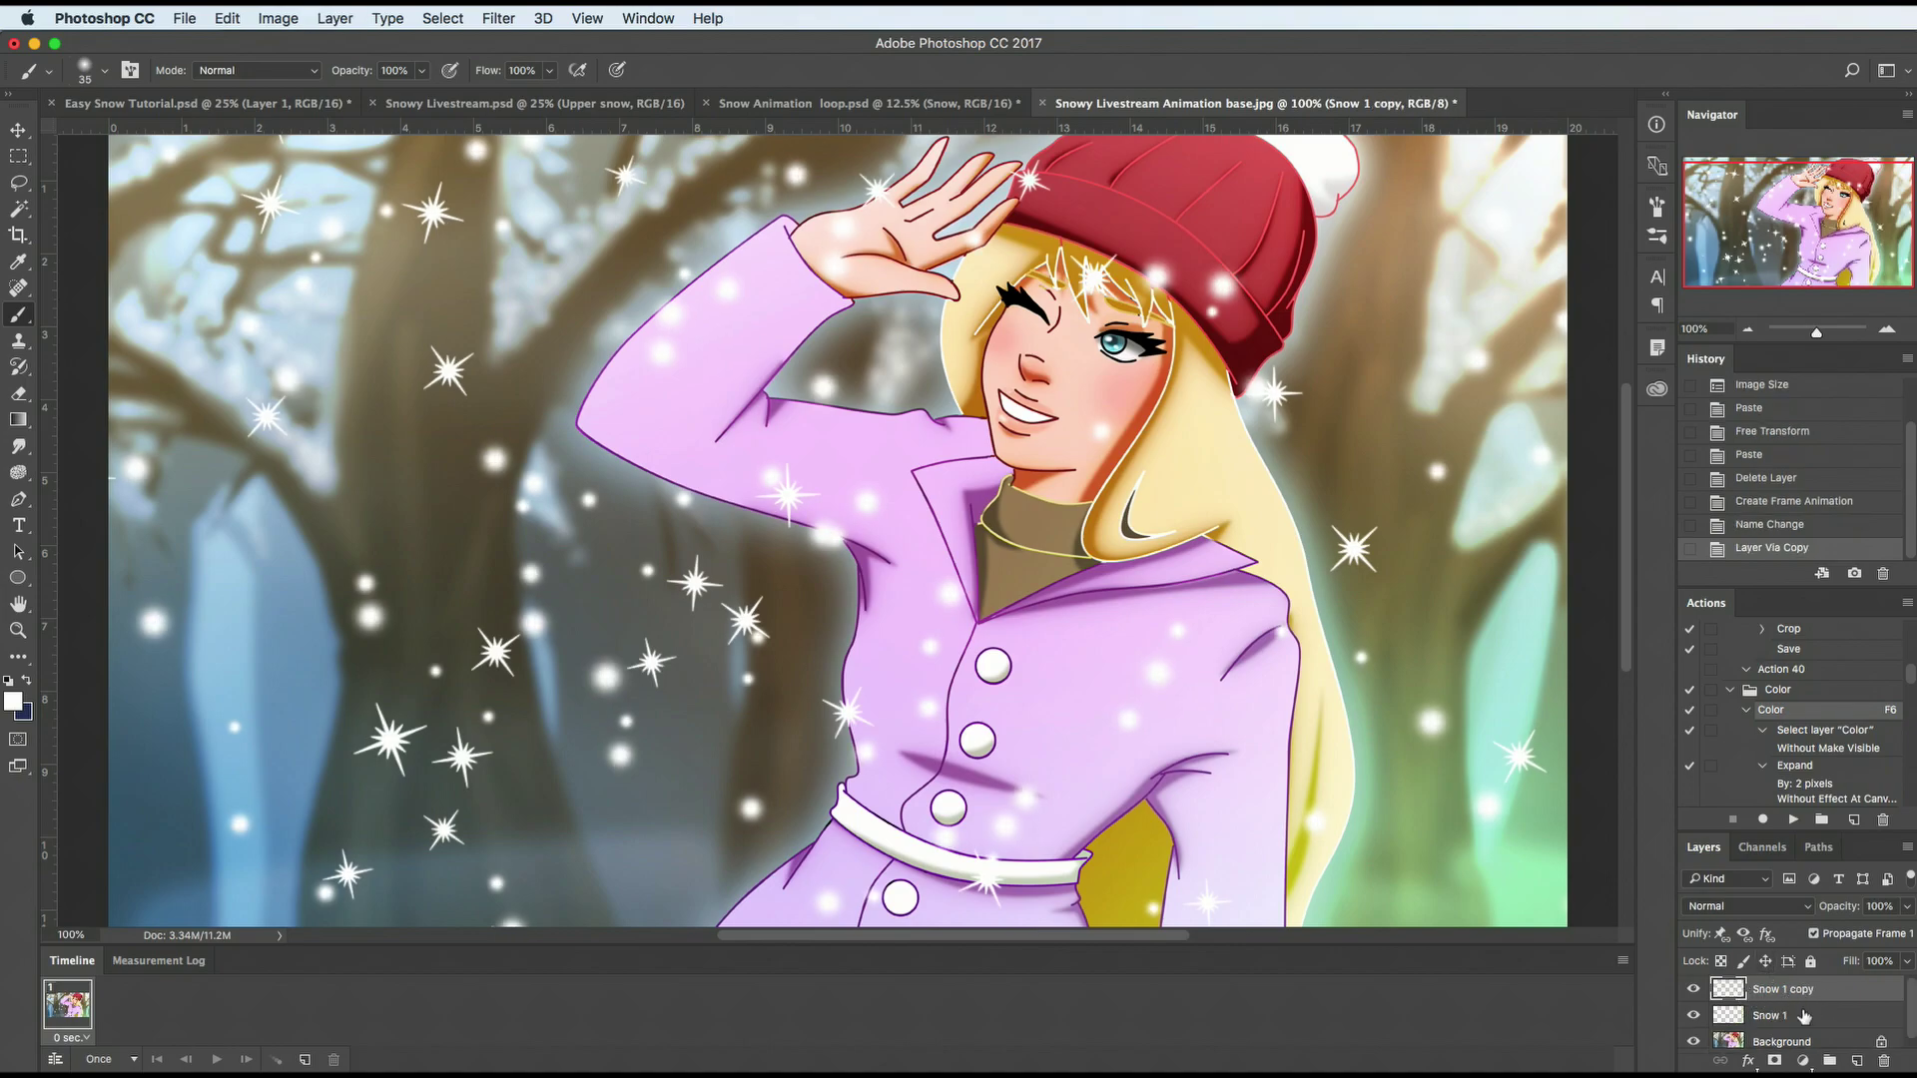
{"action": "key", "text": "super+z"}
{"action": "right_click", "coordinate": [1792, 988]}
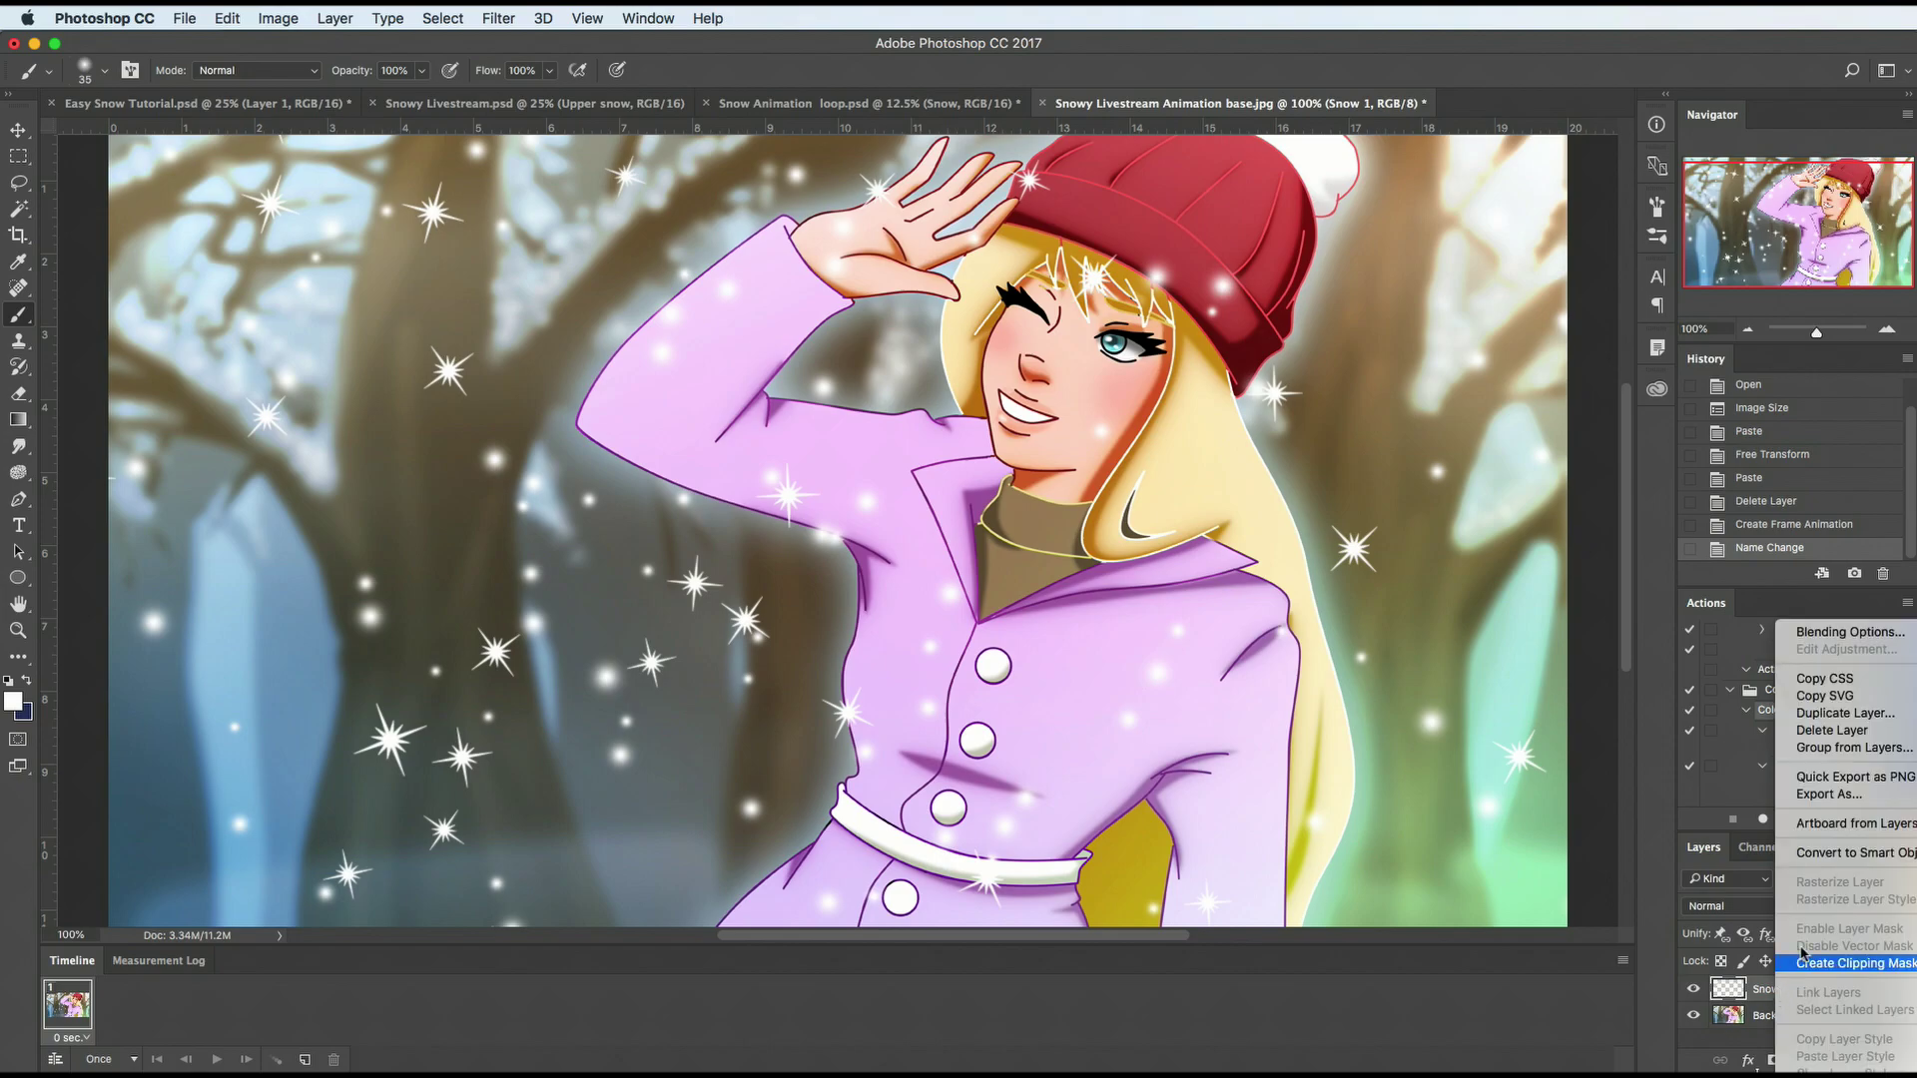
{"action": "left_click", "coordinate": [1847, 714]}
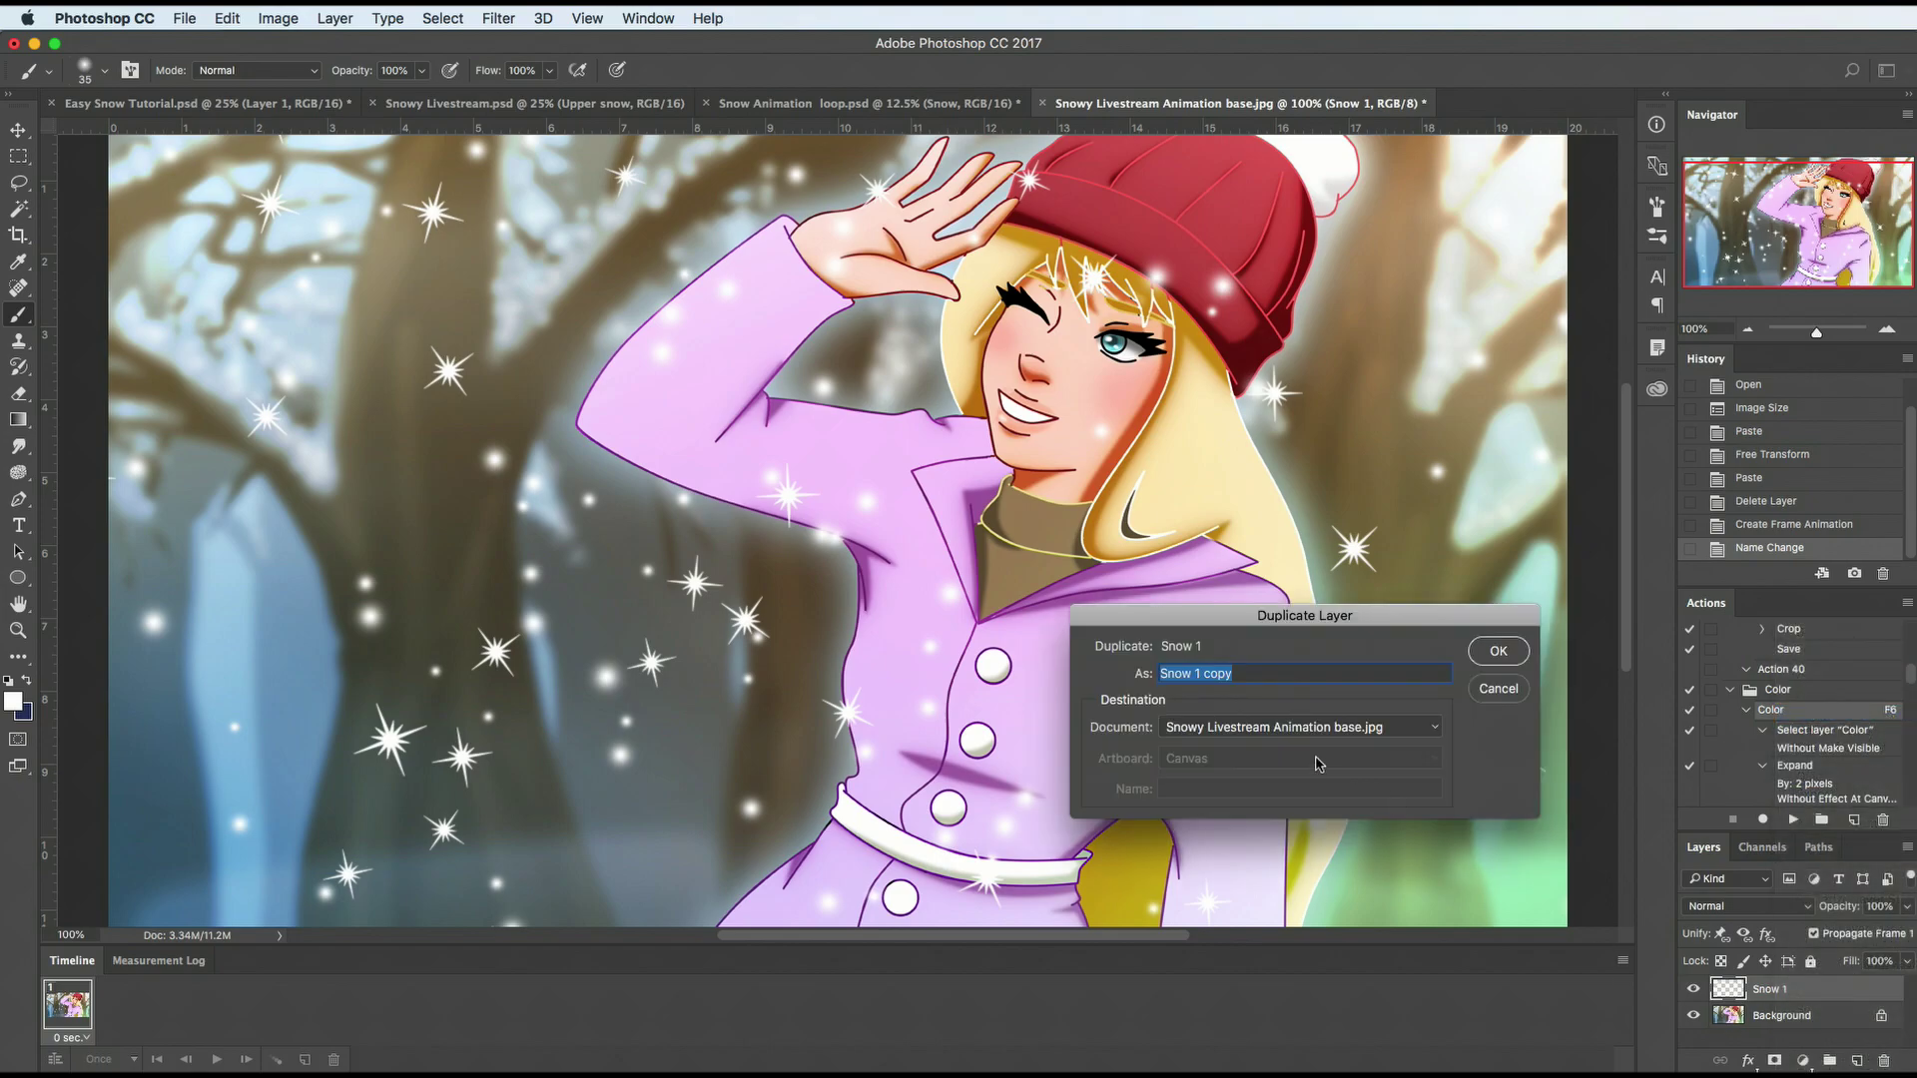
{"action": "key", "text": "Right"}
{"action": "key", "text": "Return"}
Step: Shift Snow 2 slightly lower with Free Transform so its sparkles are offset
{"action": "key", "text": "ctrl+minus"}
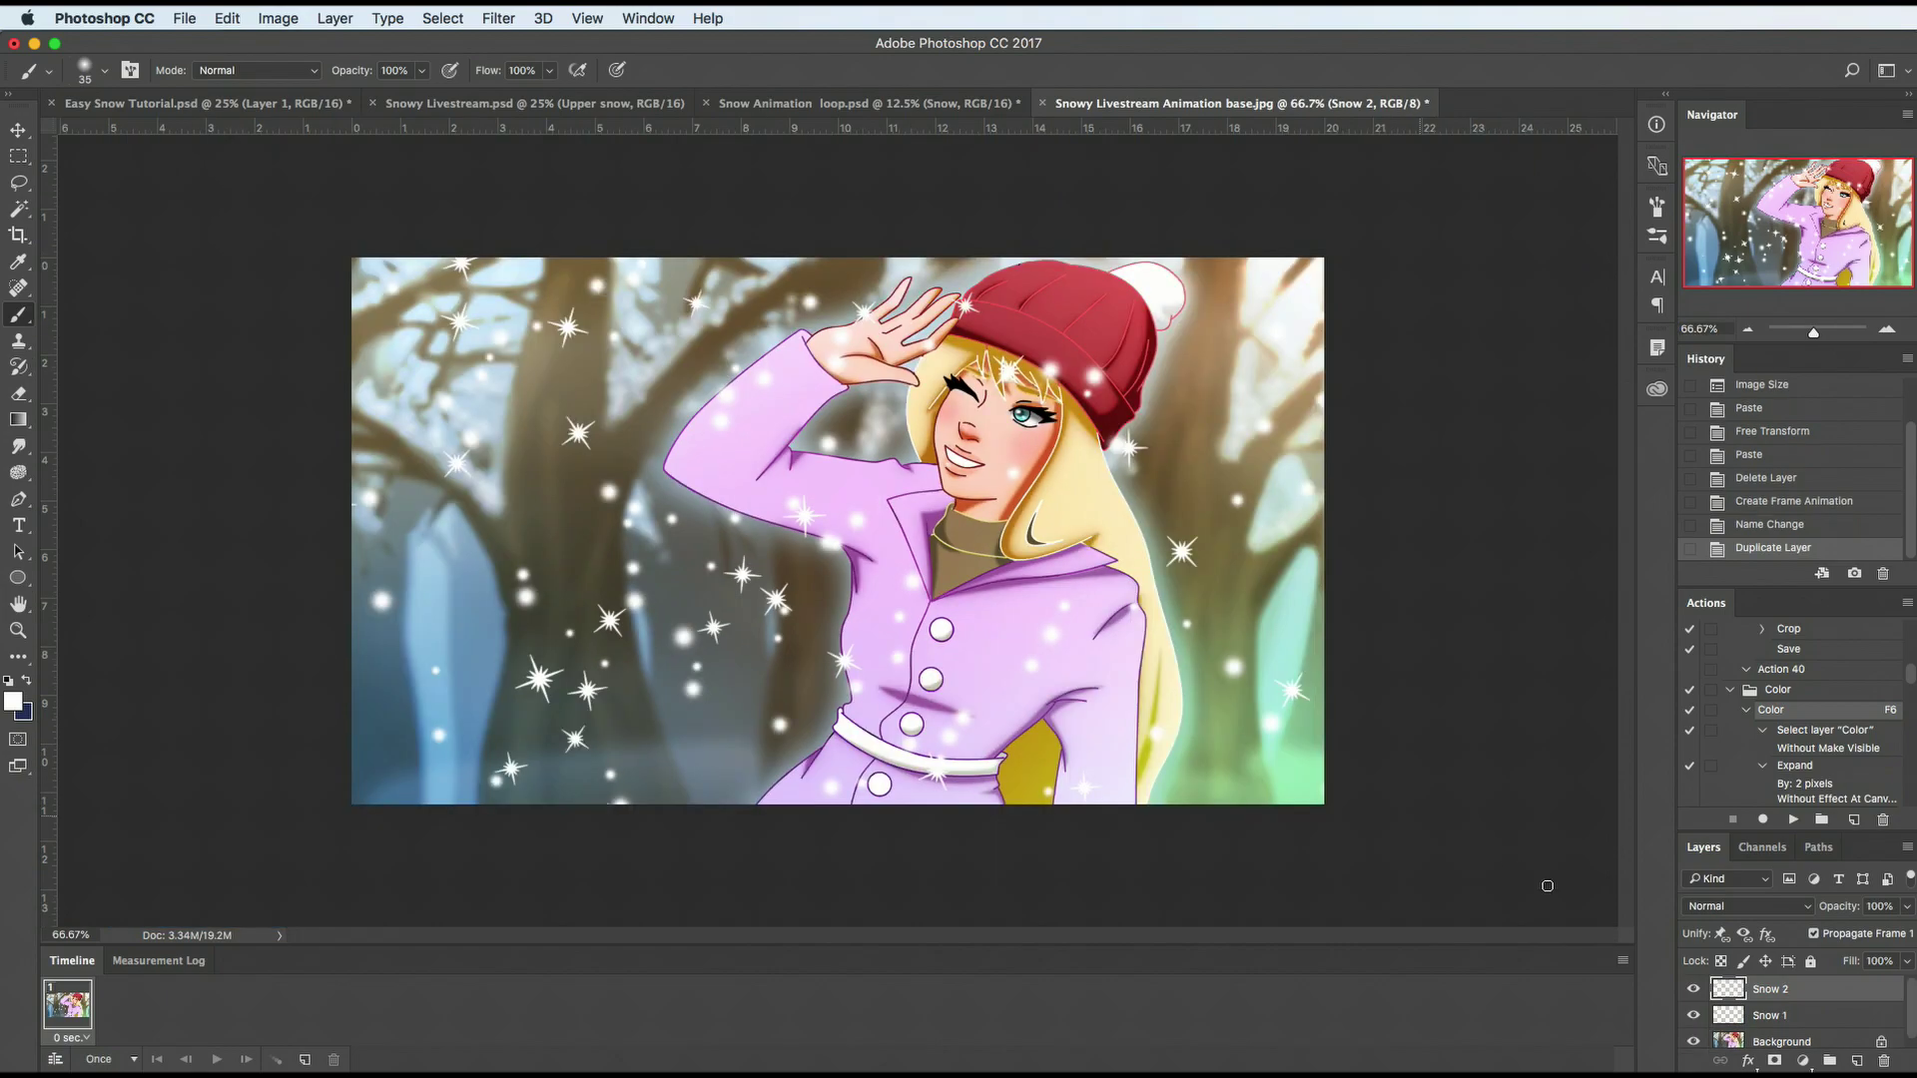
{"action": "key", "text": "ctrl+t"}
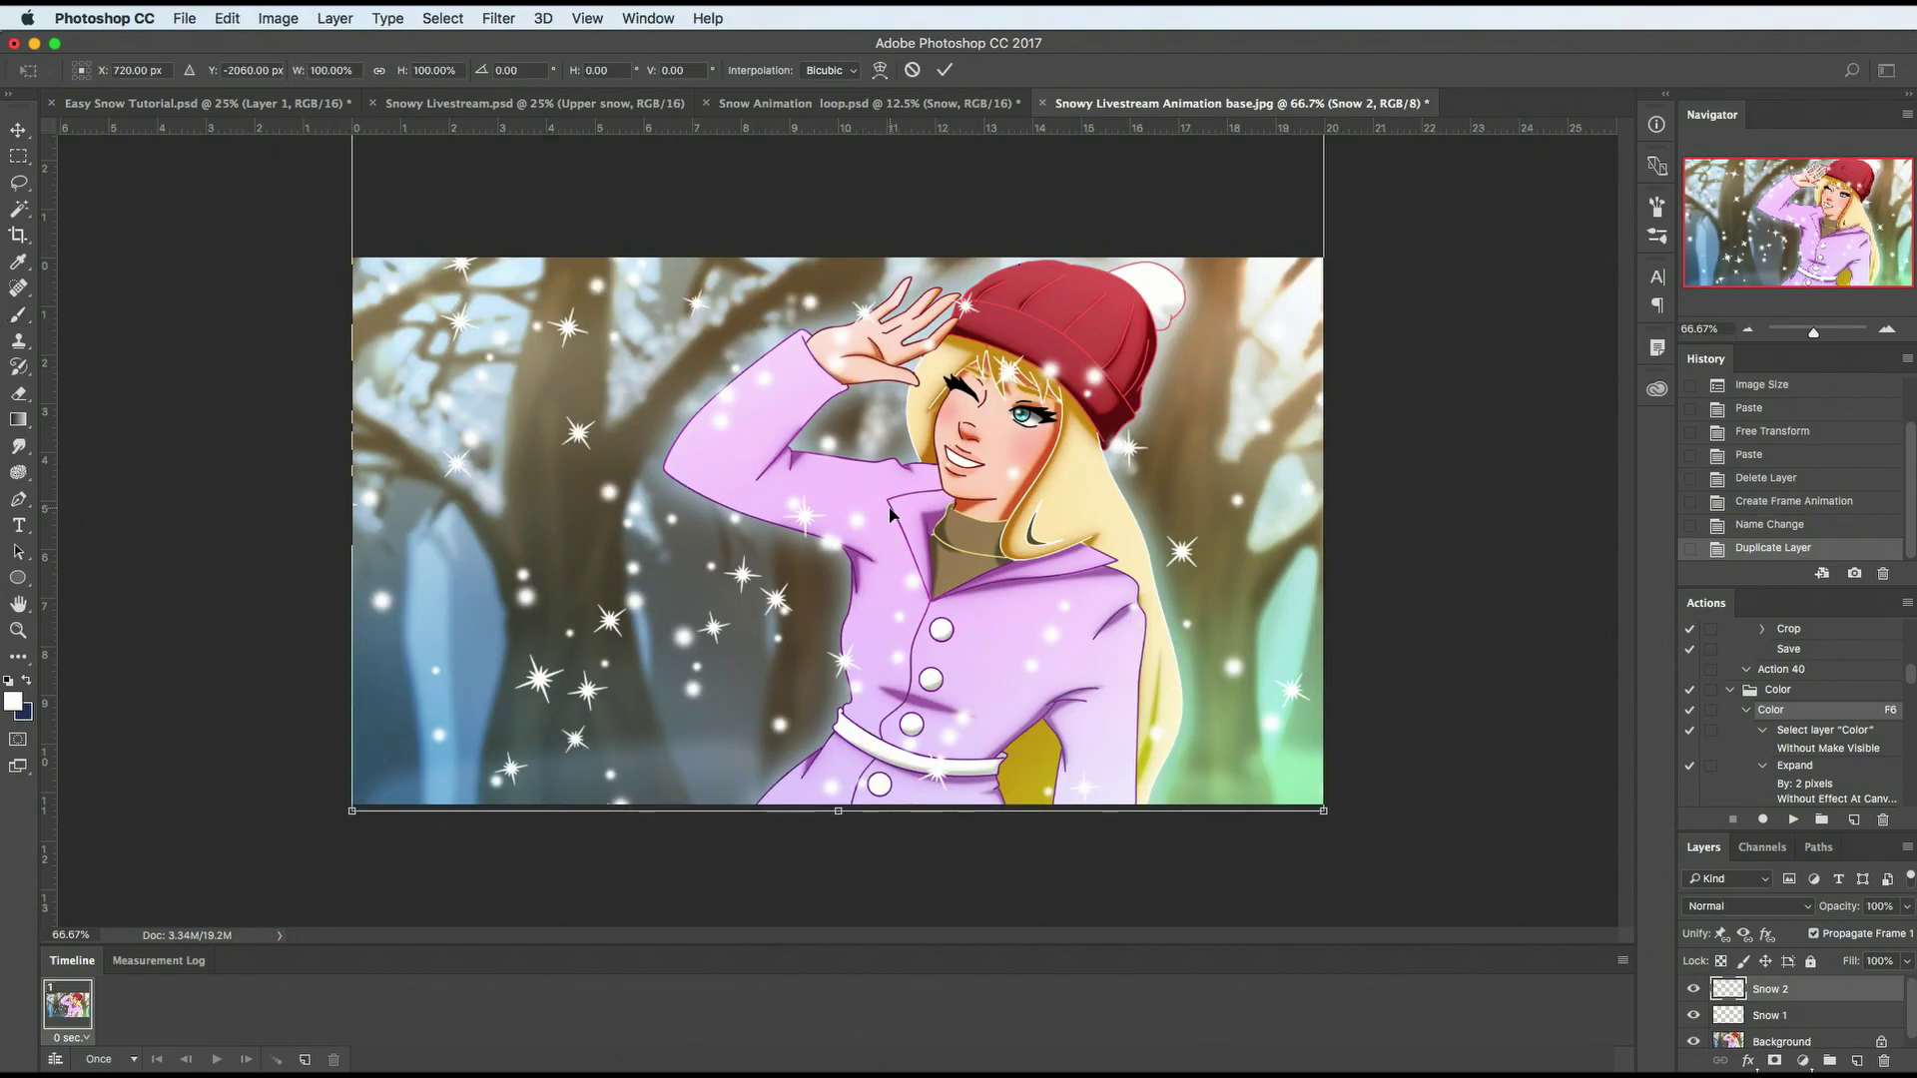
{"action": "left_click_drag", "start_coordinate": [890, 513], "coordinate": [883, 579]}
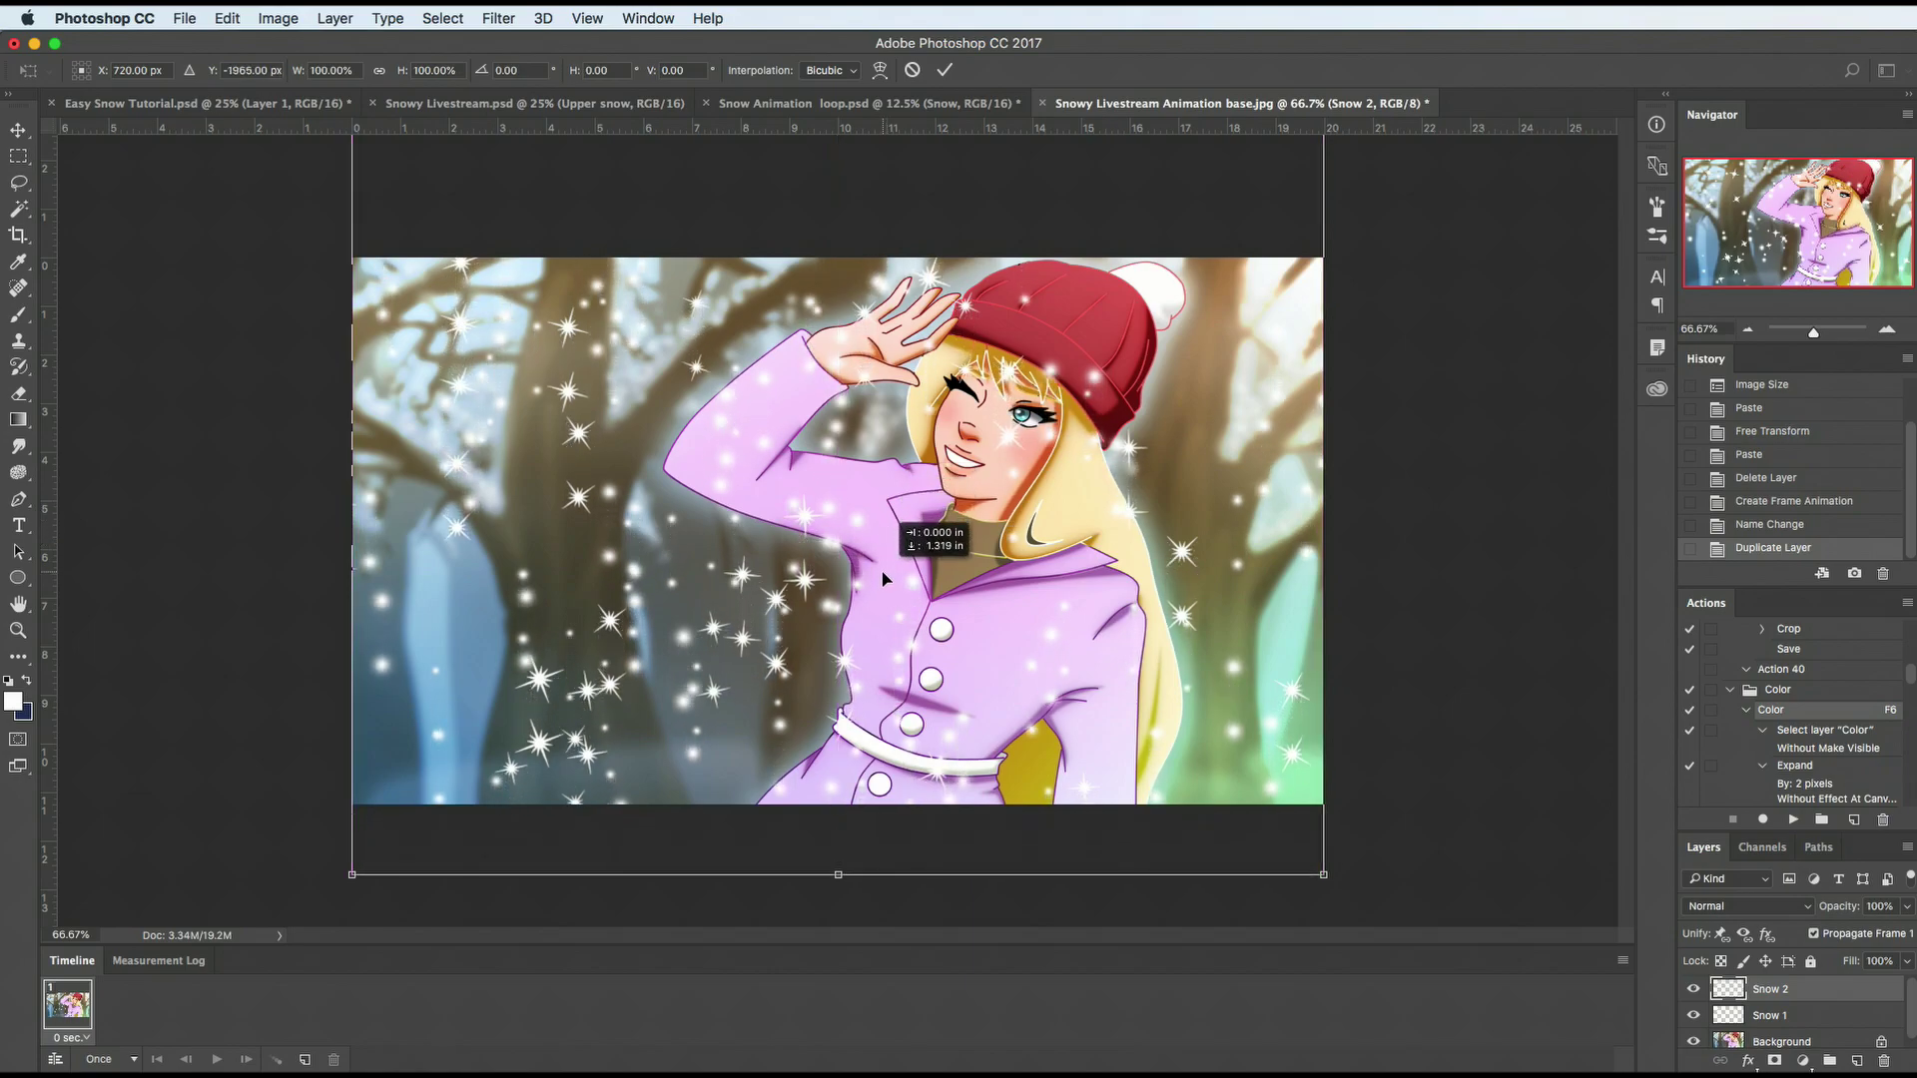
{"action": "key", "text": "Return"}
{"action": "key", "text": "b"}
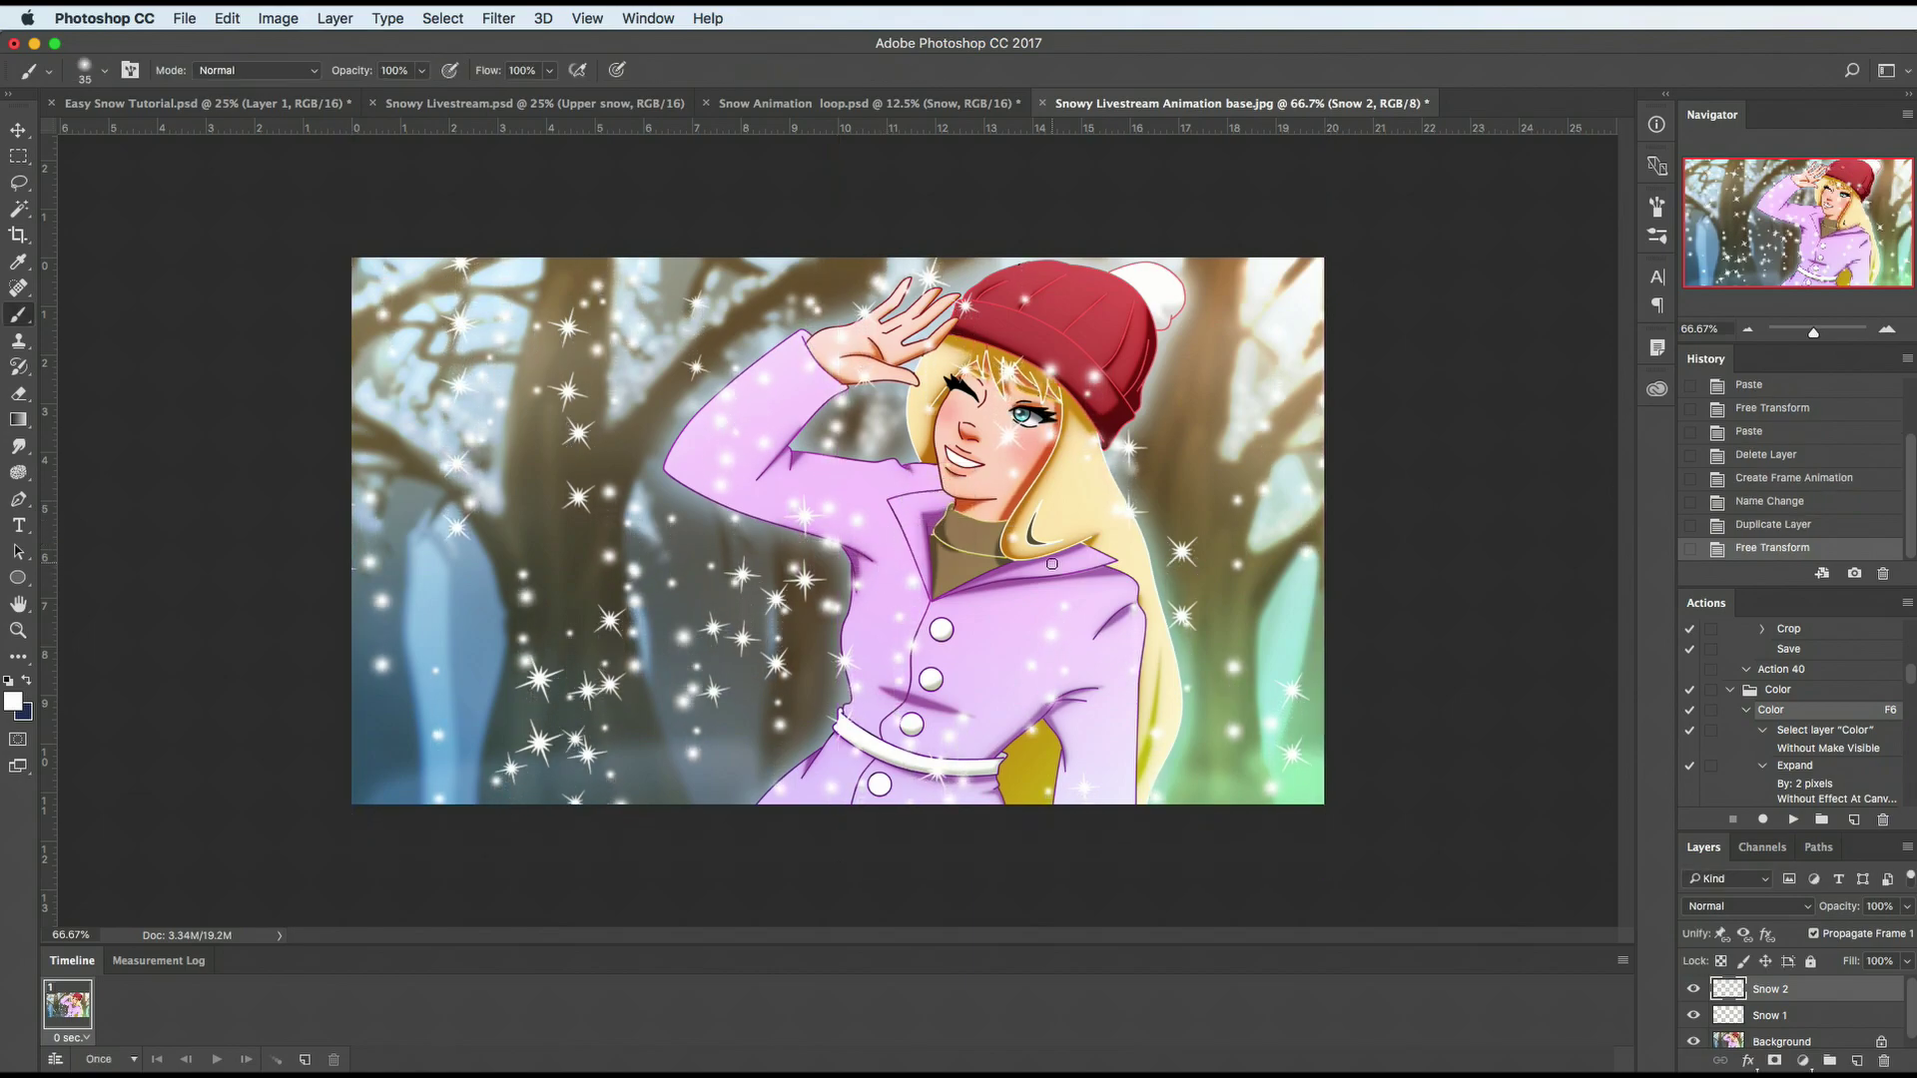
Step: Hide Snow 1 and create a new action set named 'Snow animation'
{"action": "left_click", "coordinate": [1693, 1016]}
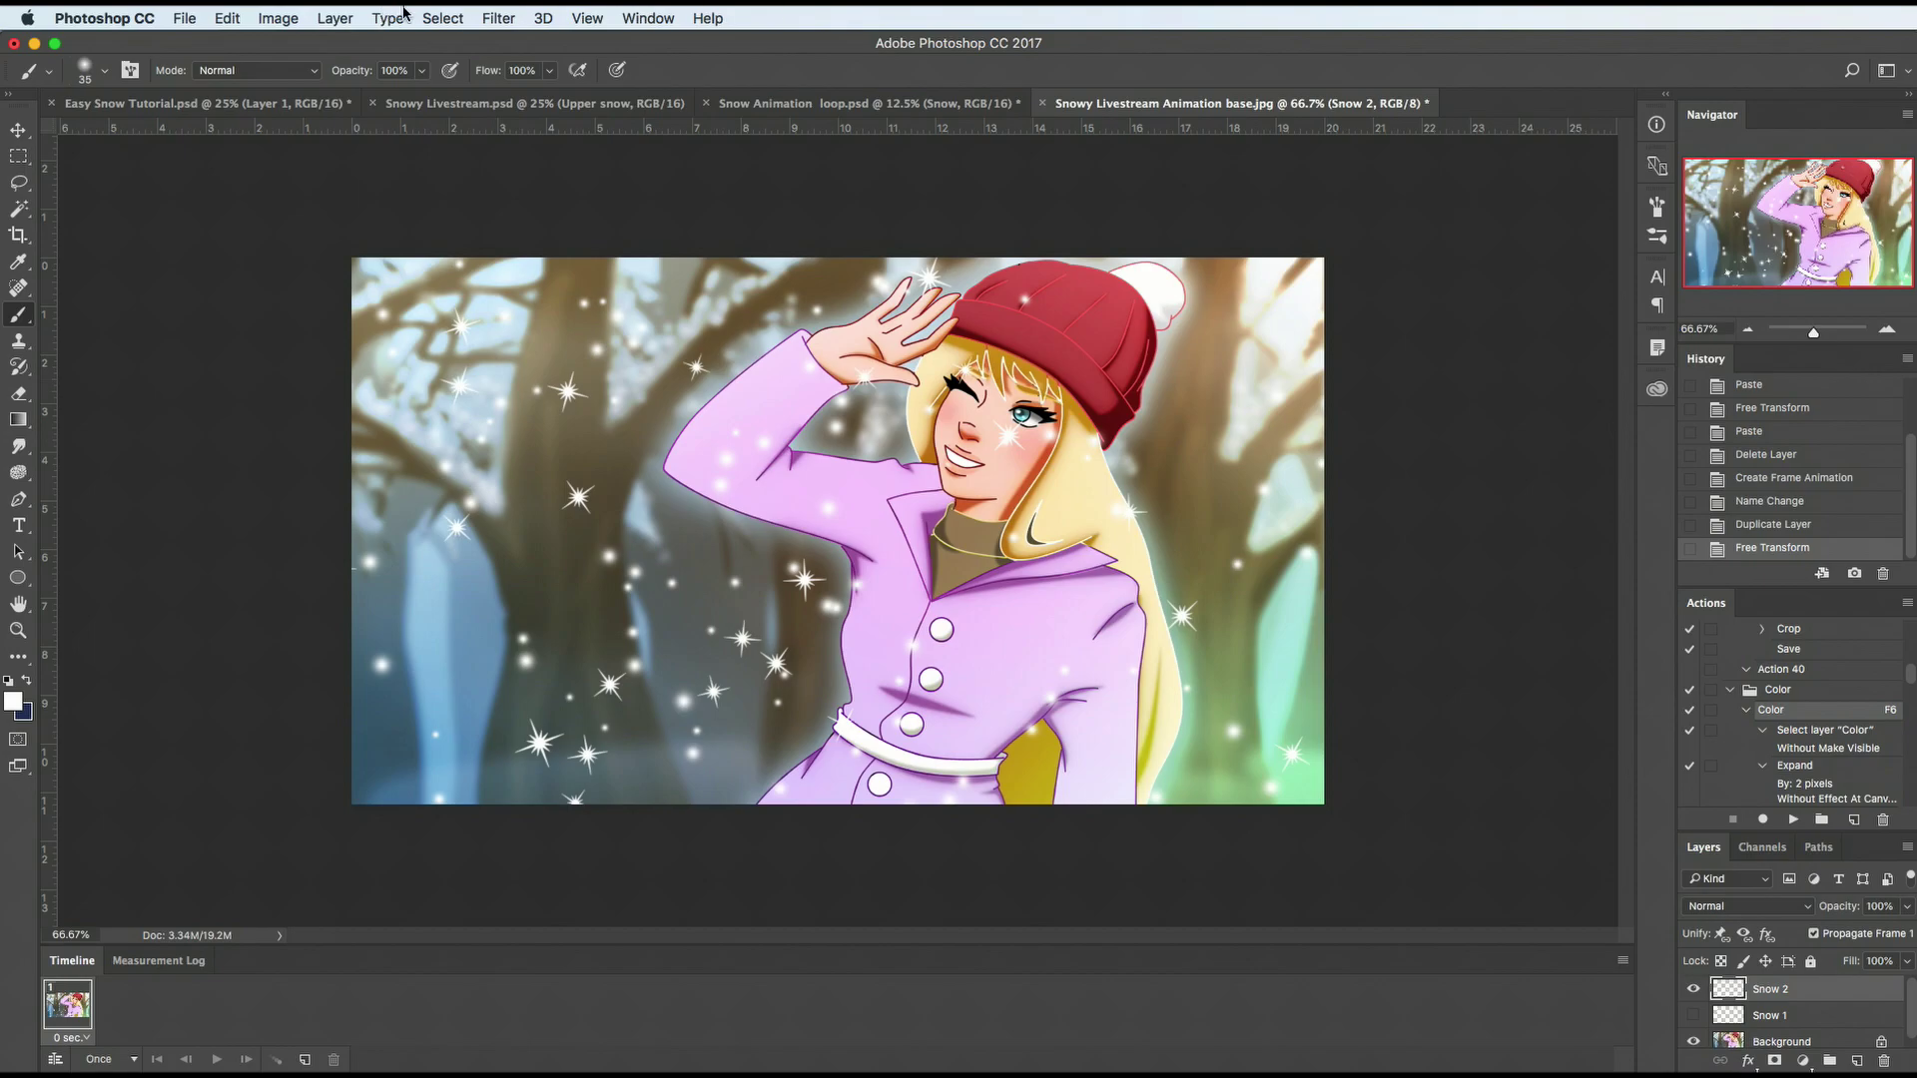
{"action": "left_click", "coordinate": [649, 18]}
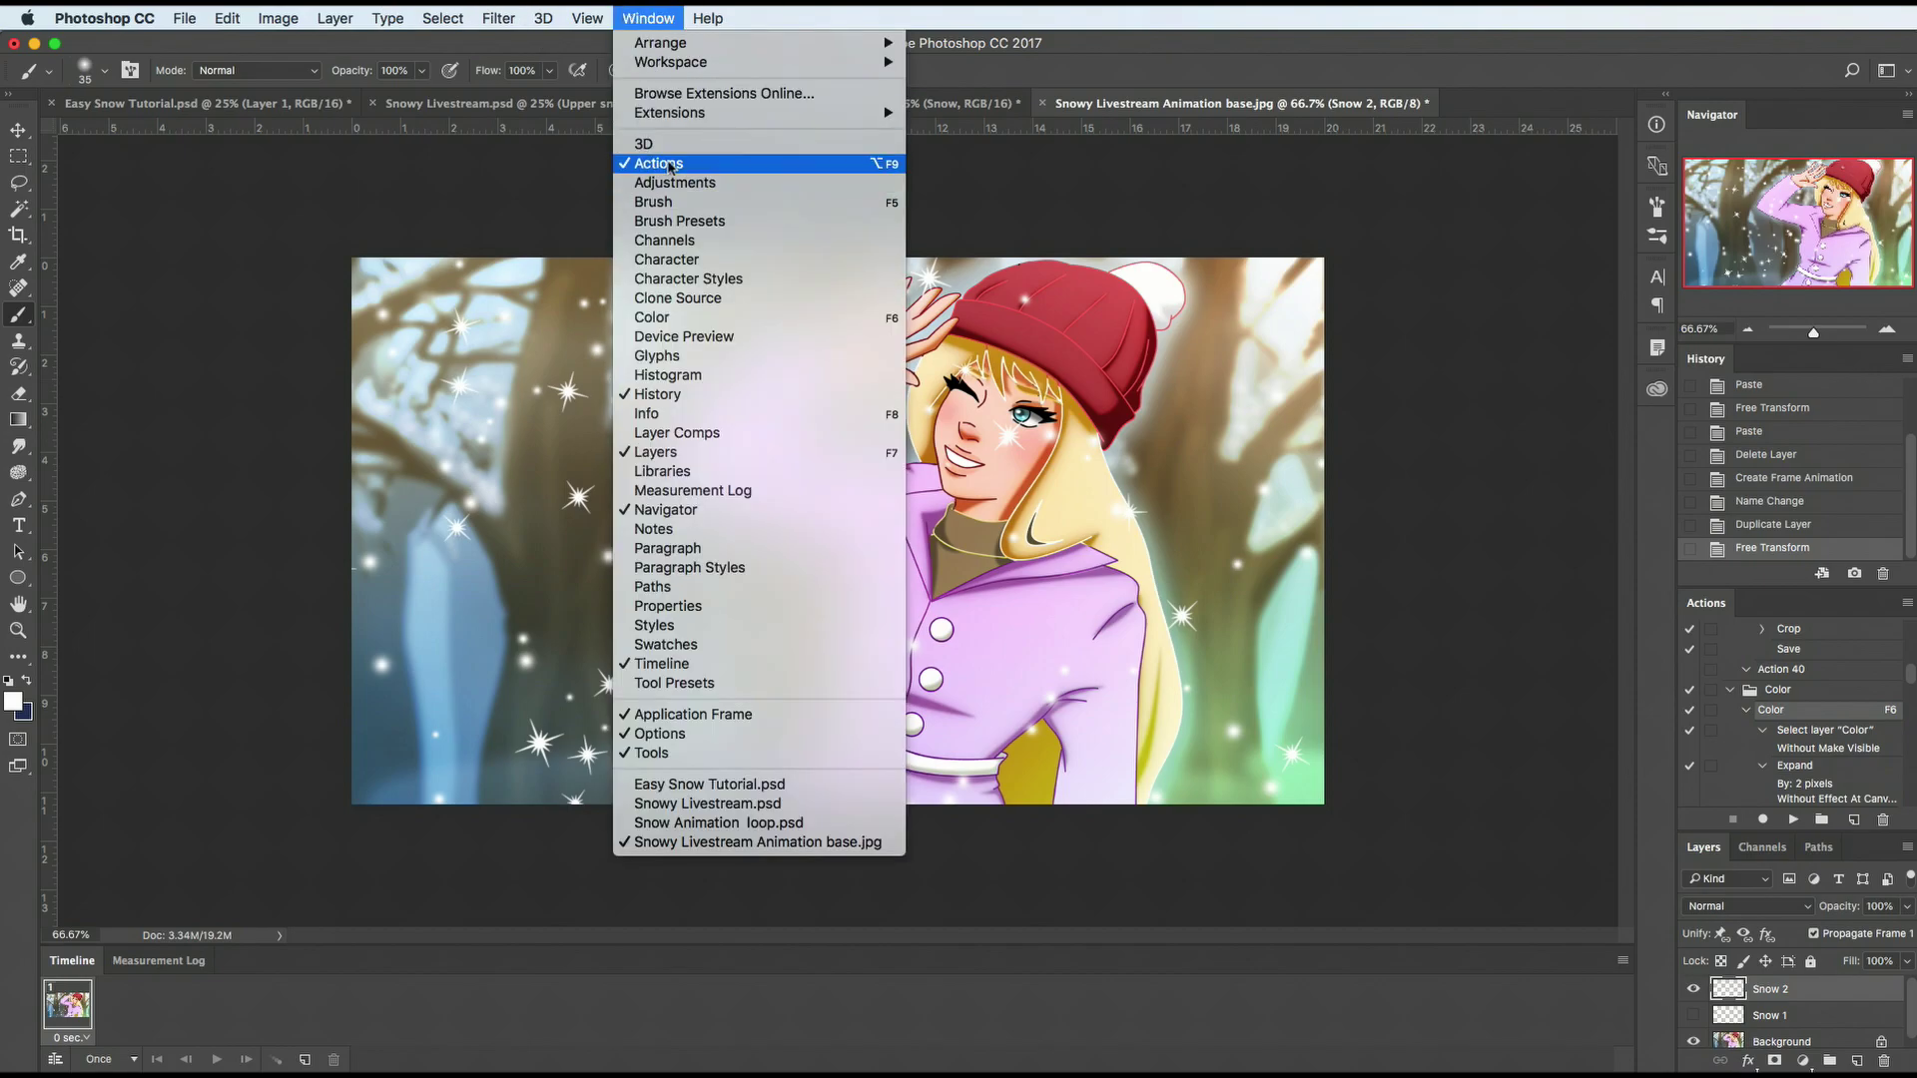
{"action": "left_click", "coordinate": [1827, 826]}
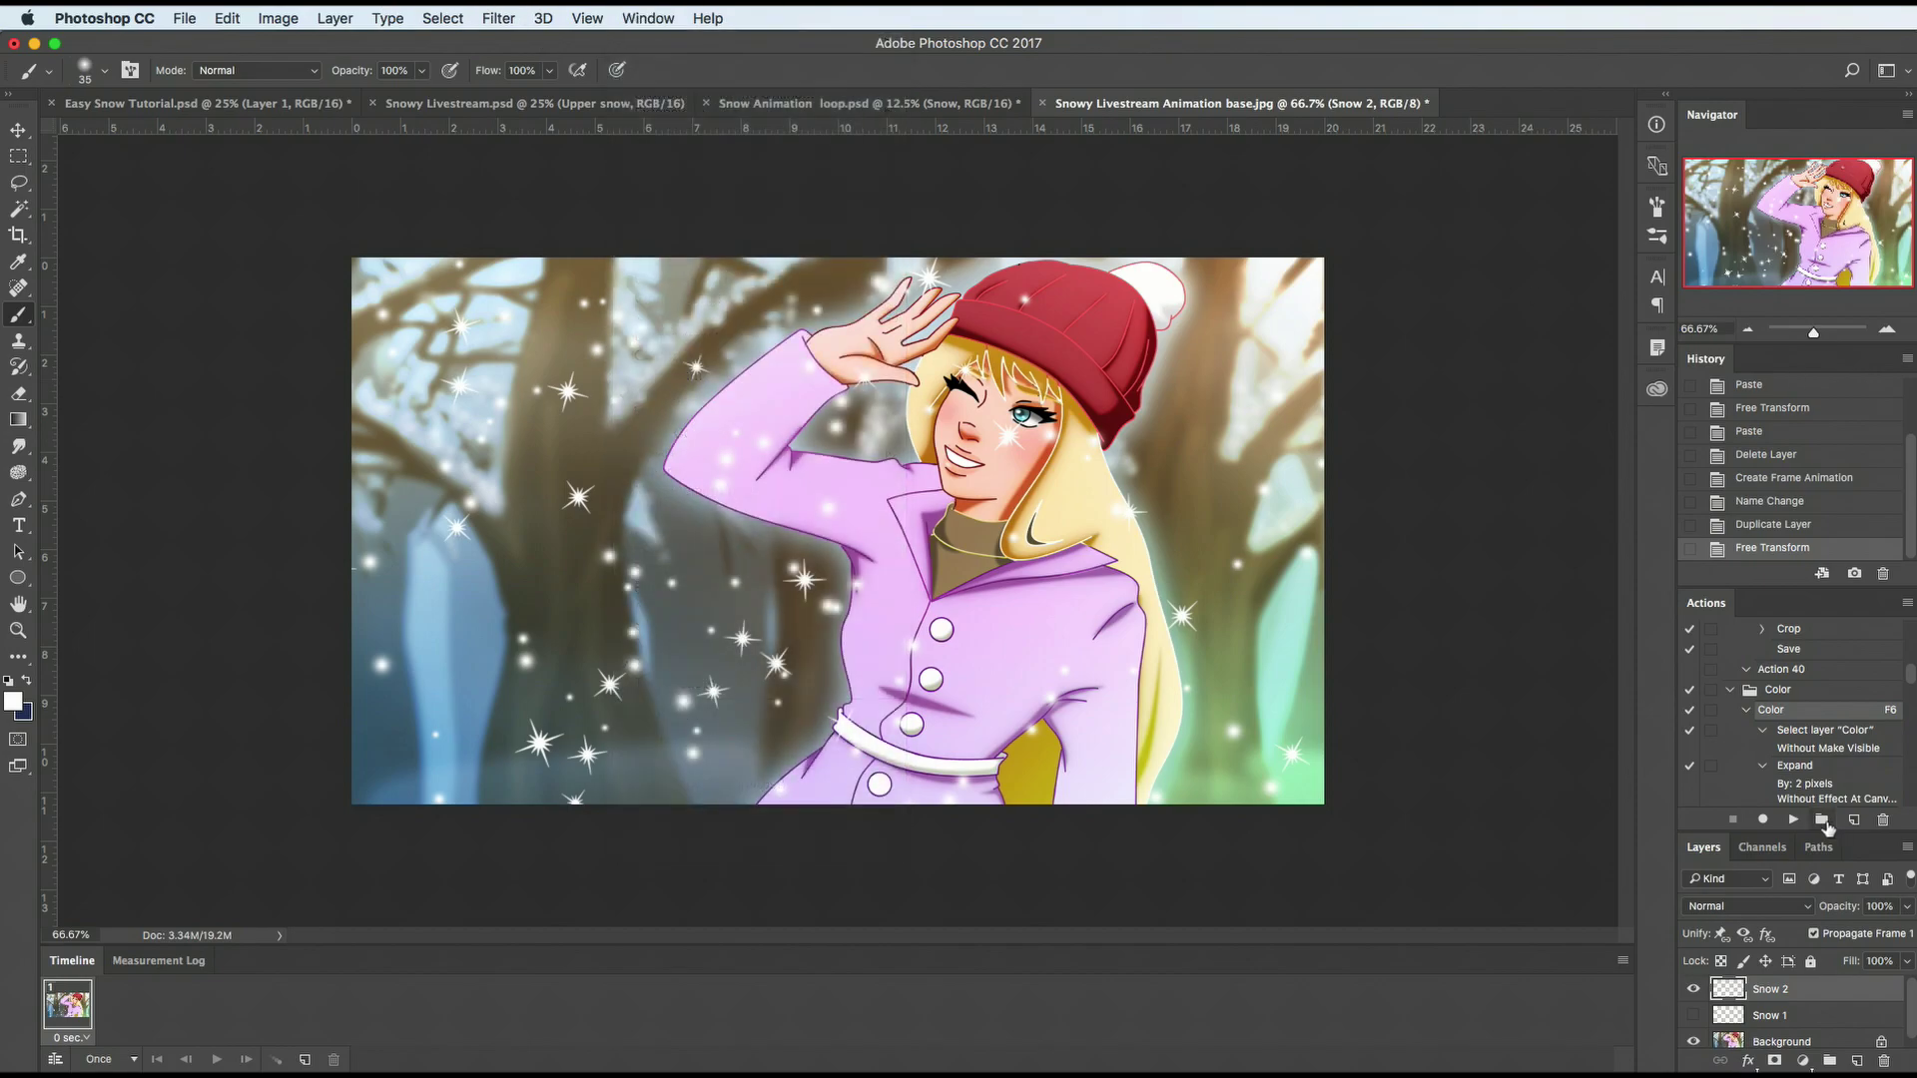
{"action": "left_click", "coordinate": [1823, 822]}
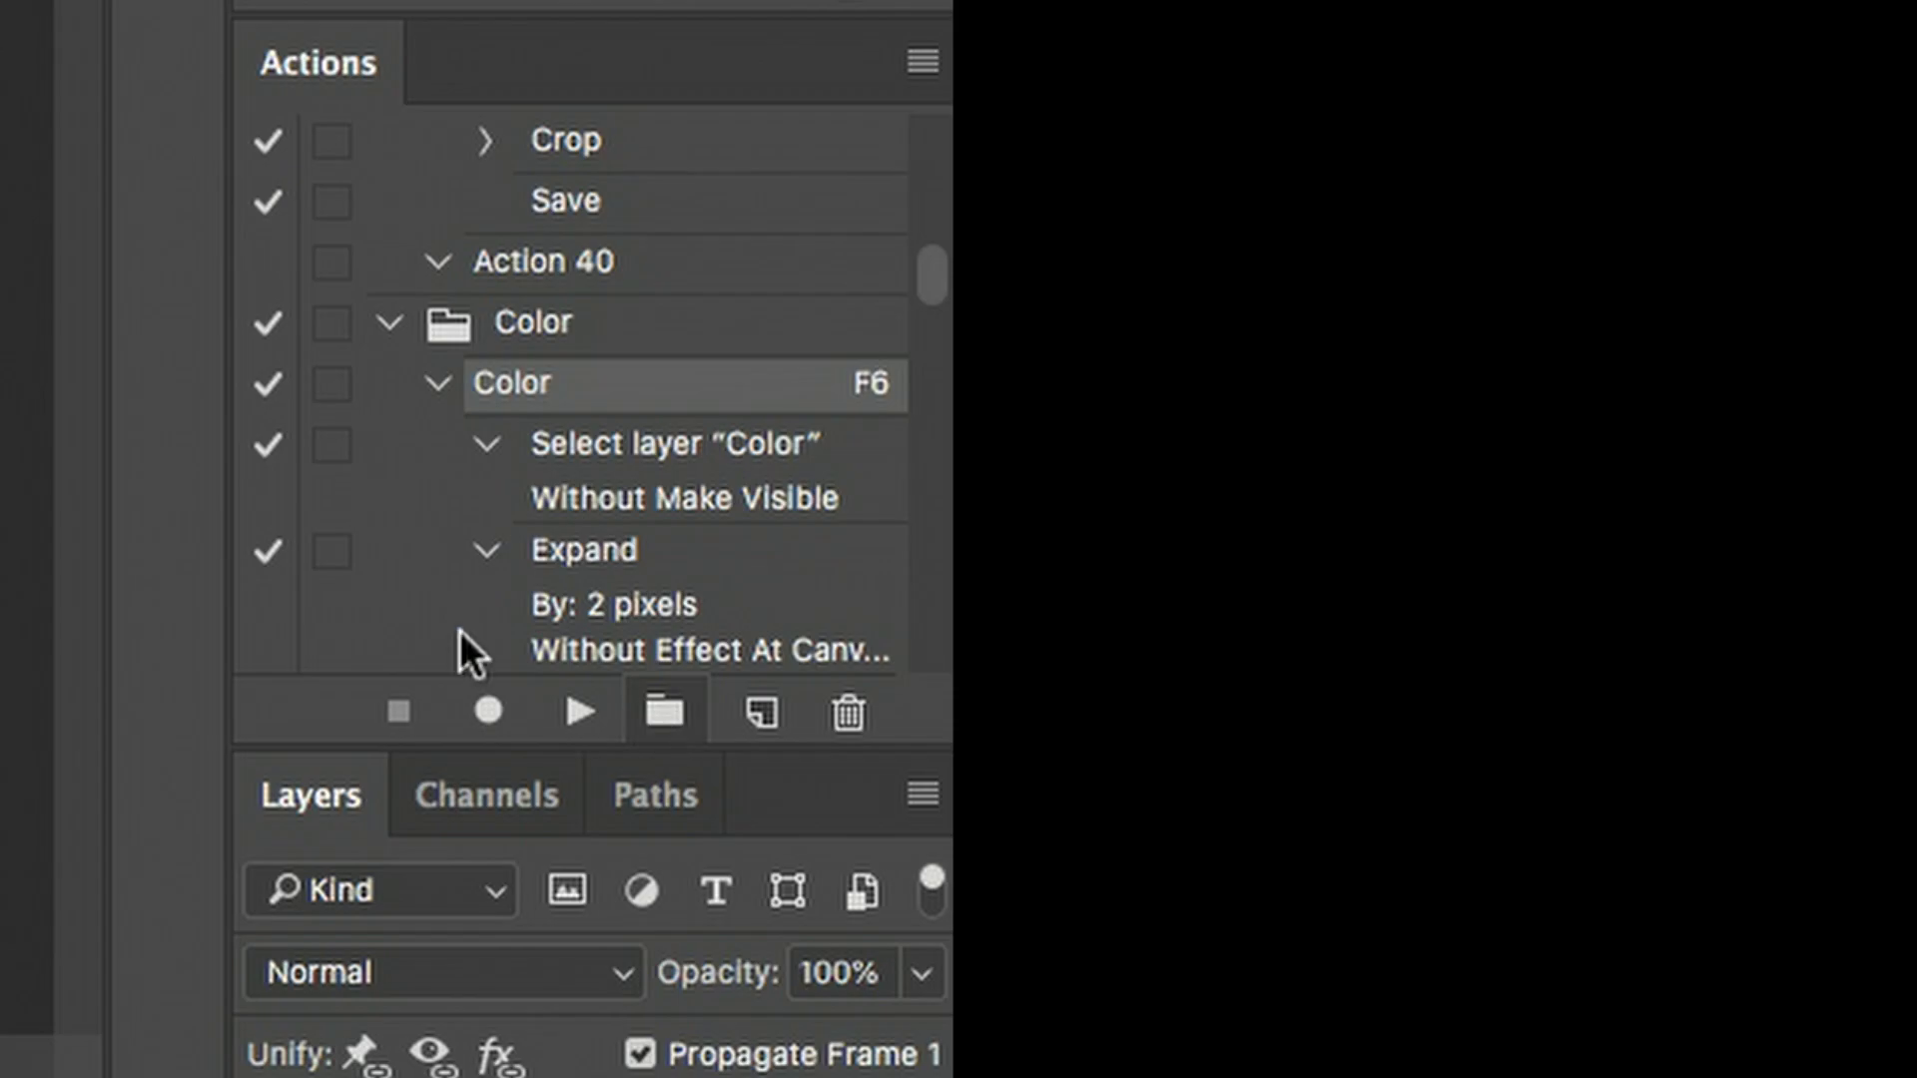
{"action": "type", "text": "Snow animation"}
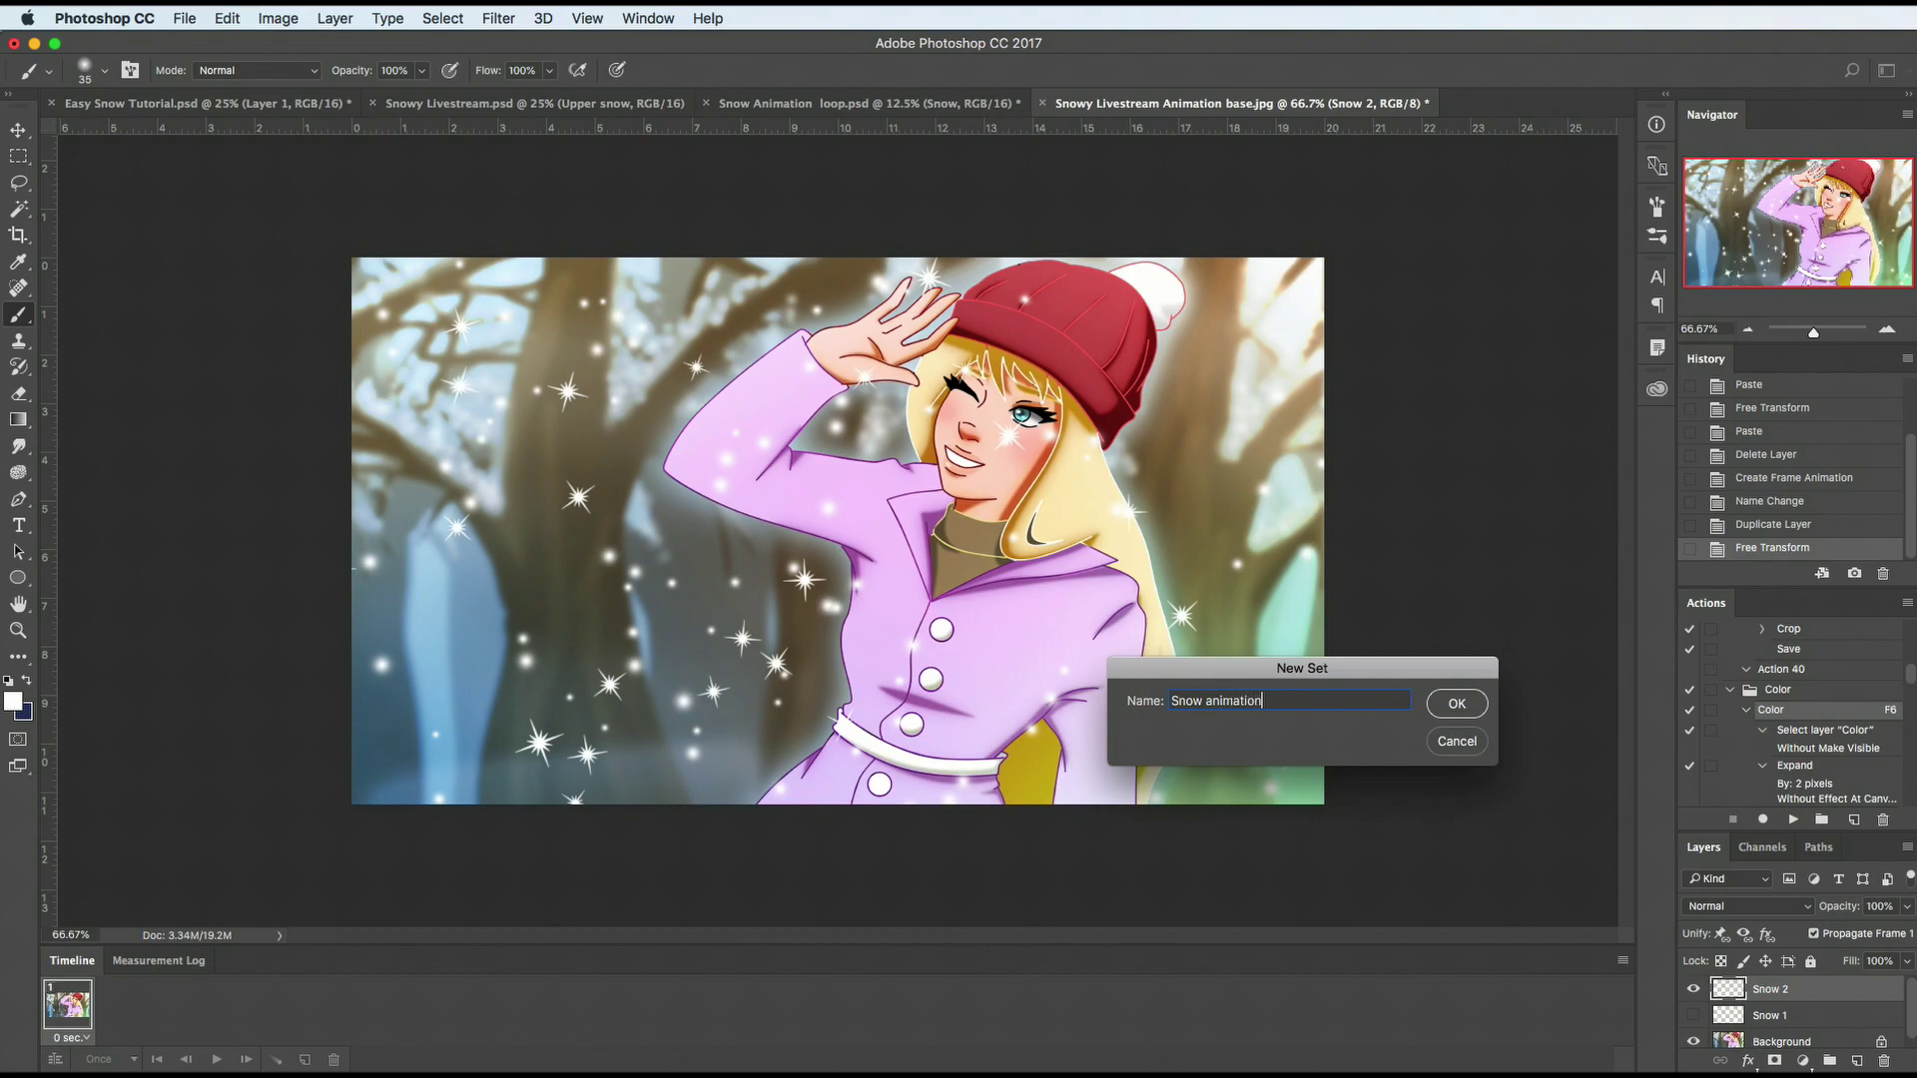
{"action": "key", "text": "Return"}
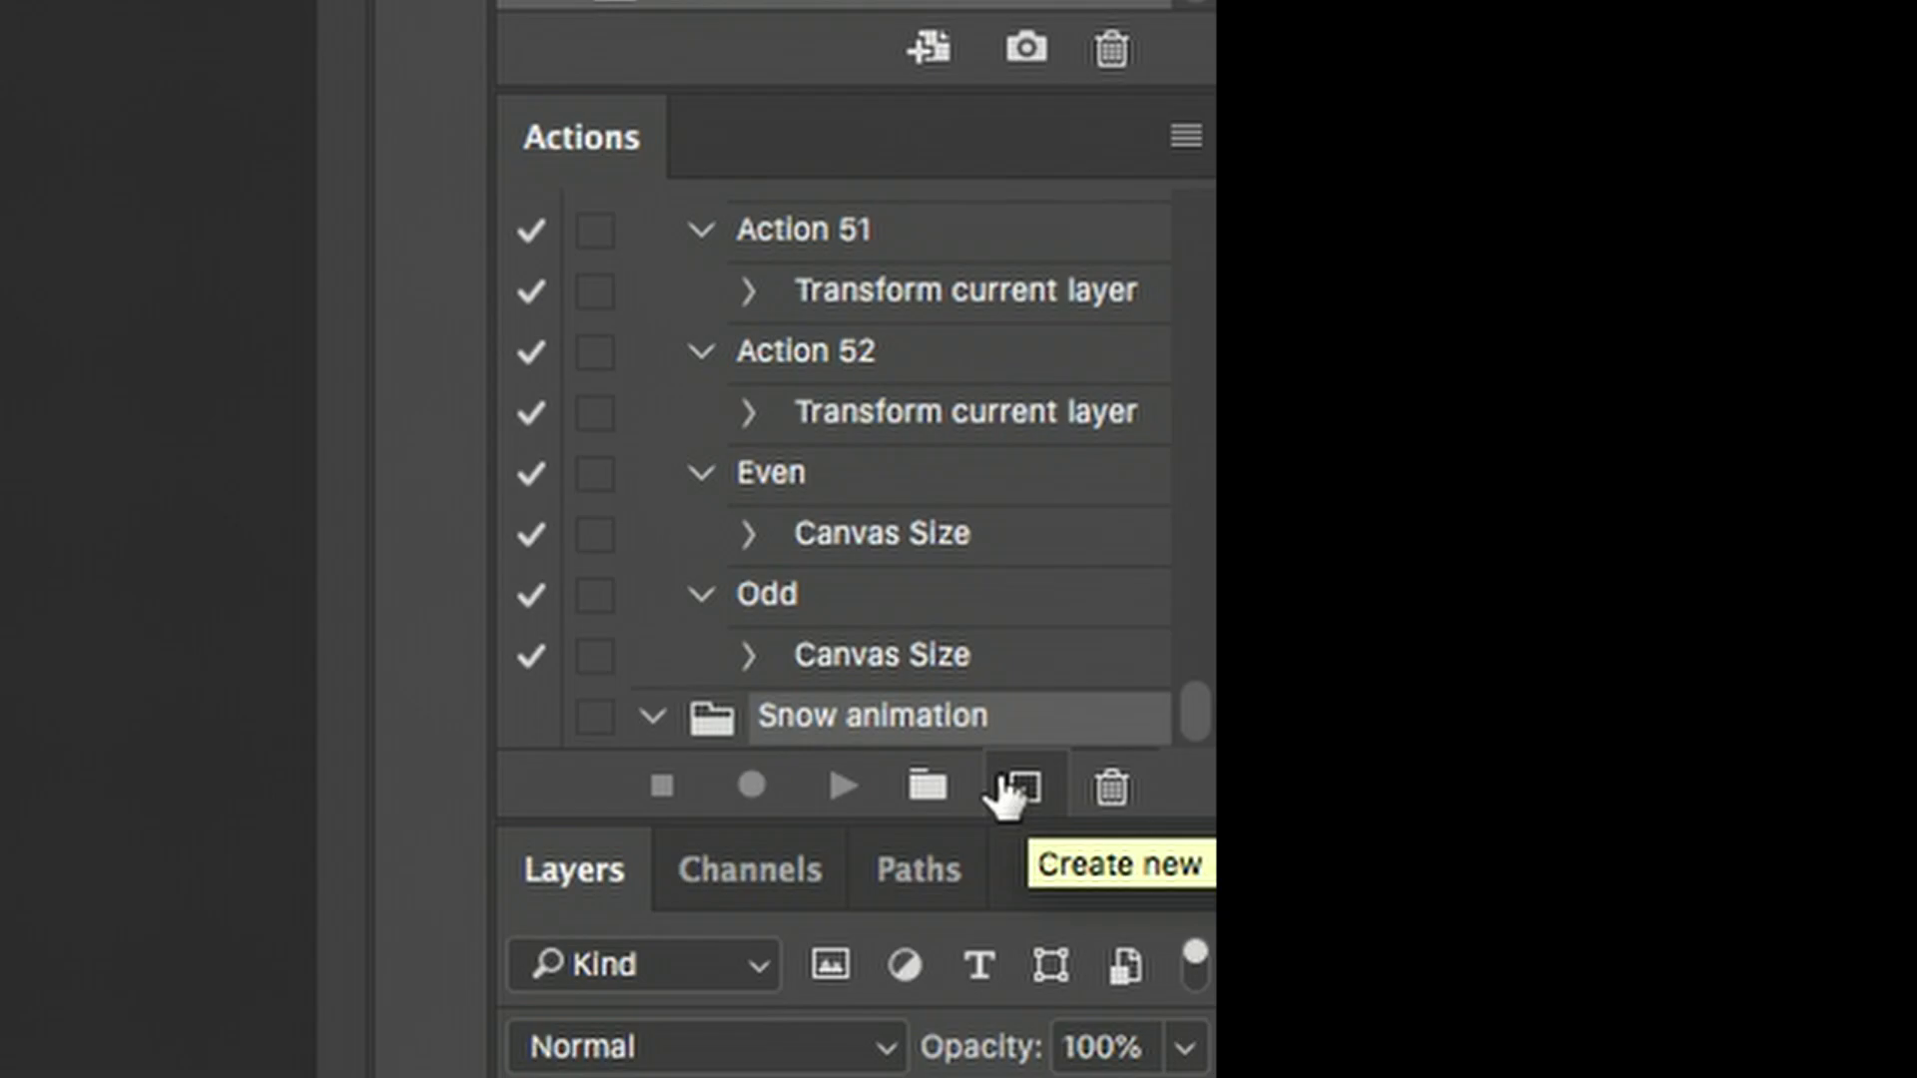
Step: Record a 'Snow Falling' action that copies Snow 2 and moves the copy slightly lower
{"action": "left_click", "coordinate": [1059, 768]}
{"action": "type", "text": "Snow Falling"}
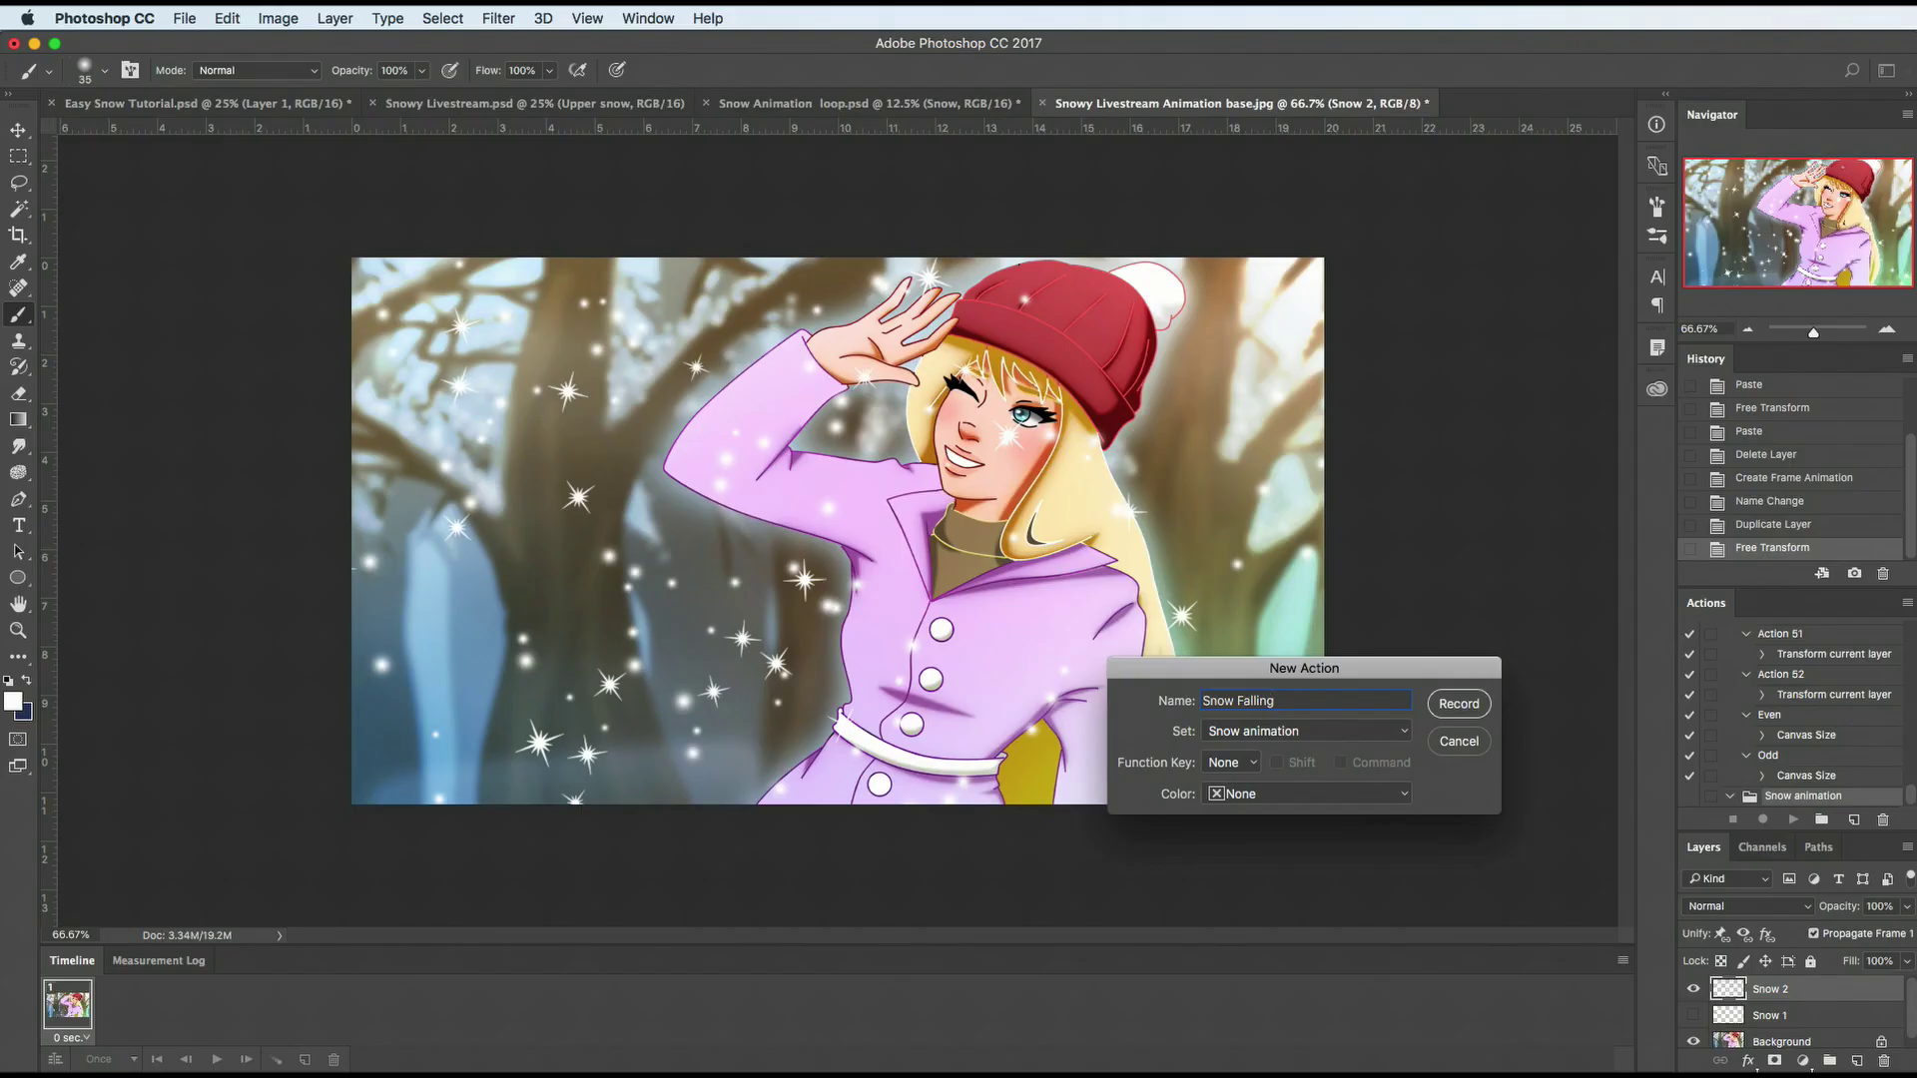
{"action": "left_click", "coordinate": [1459, 703]}
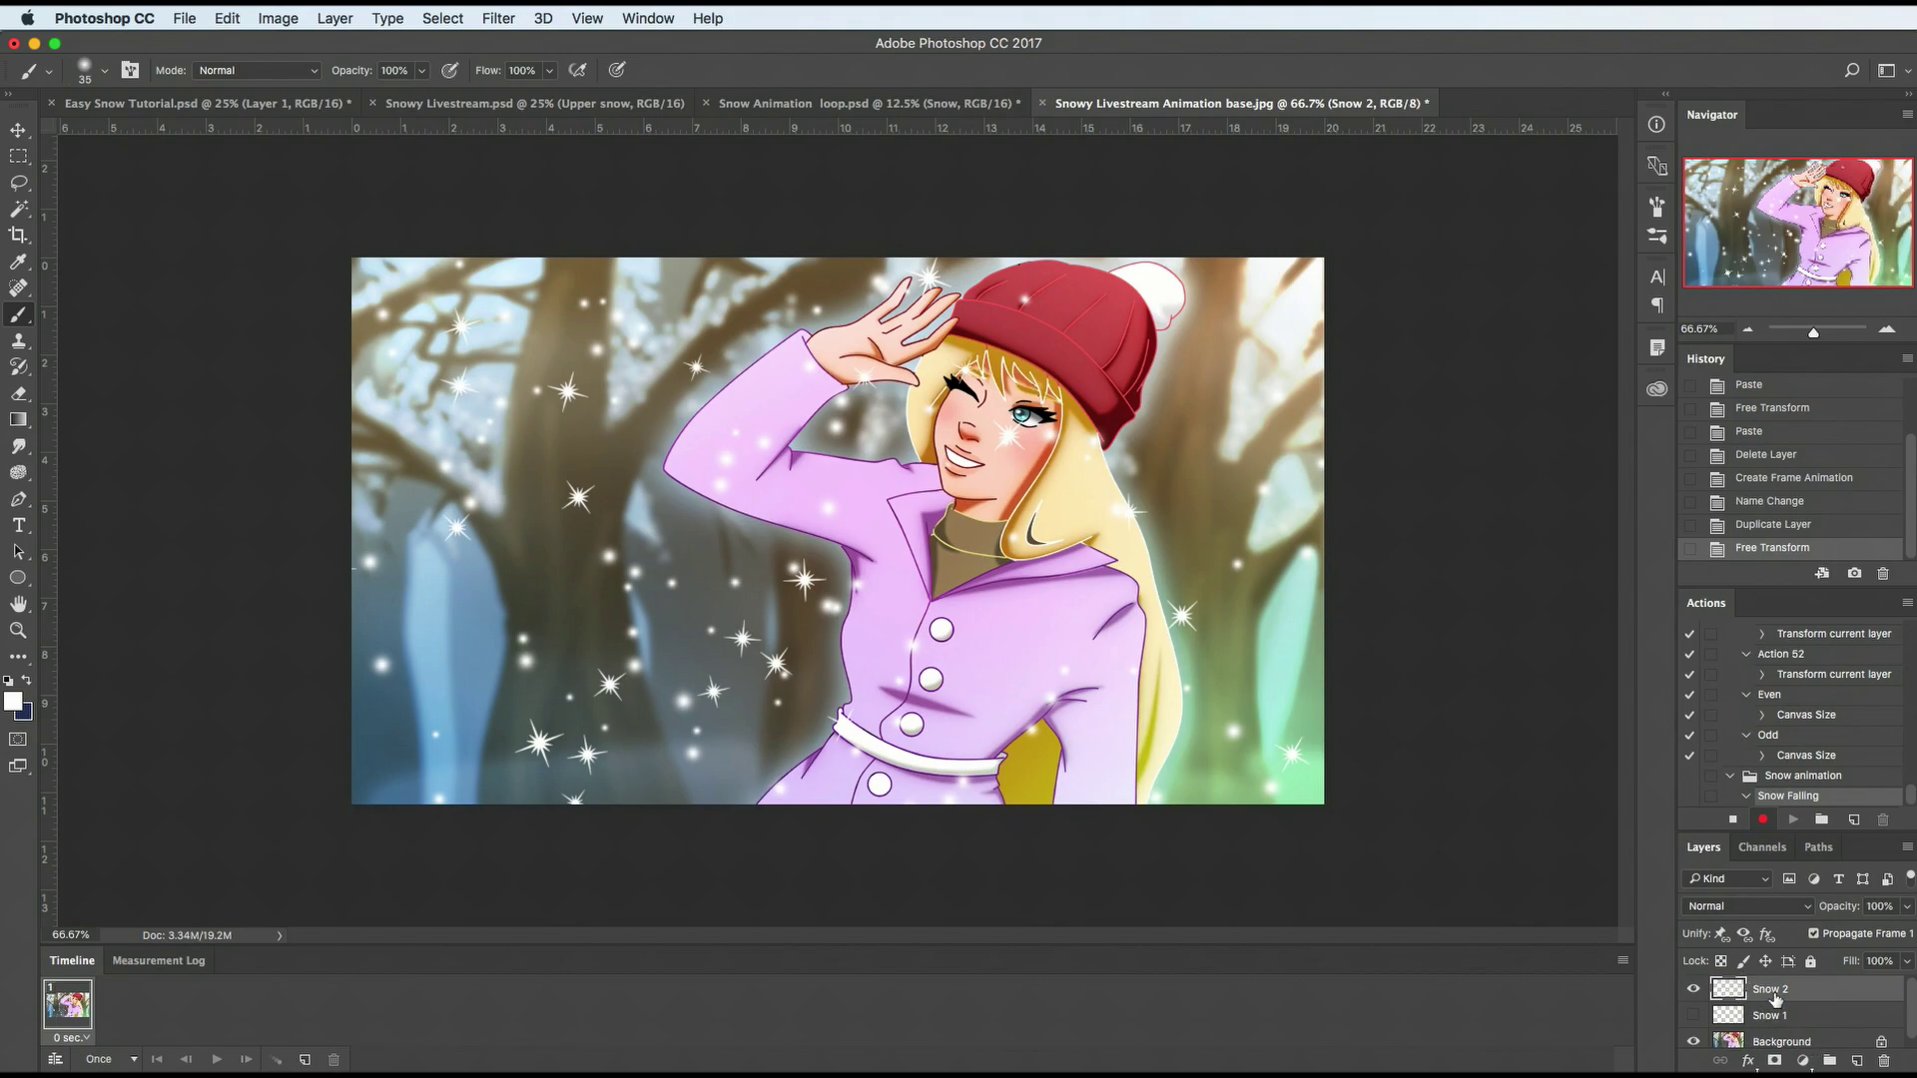
{"action": "key", "text": "ctrl+j"}
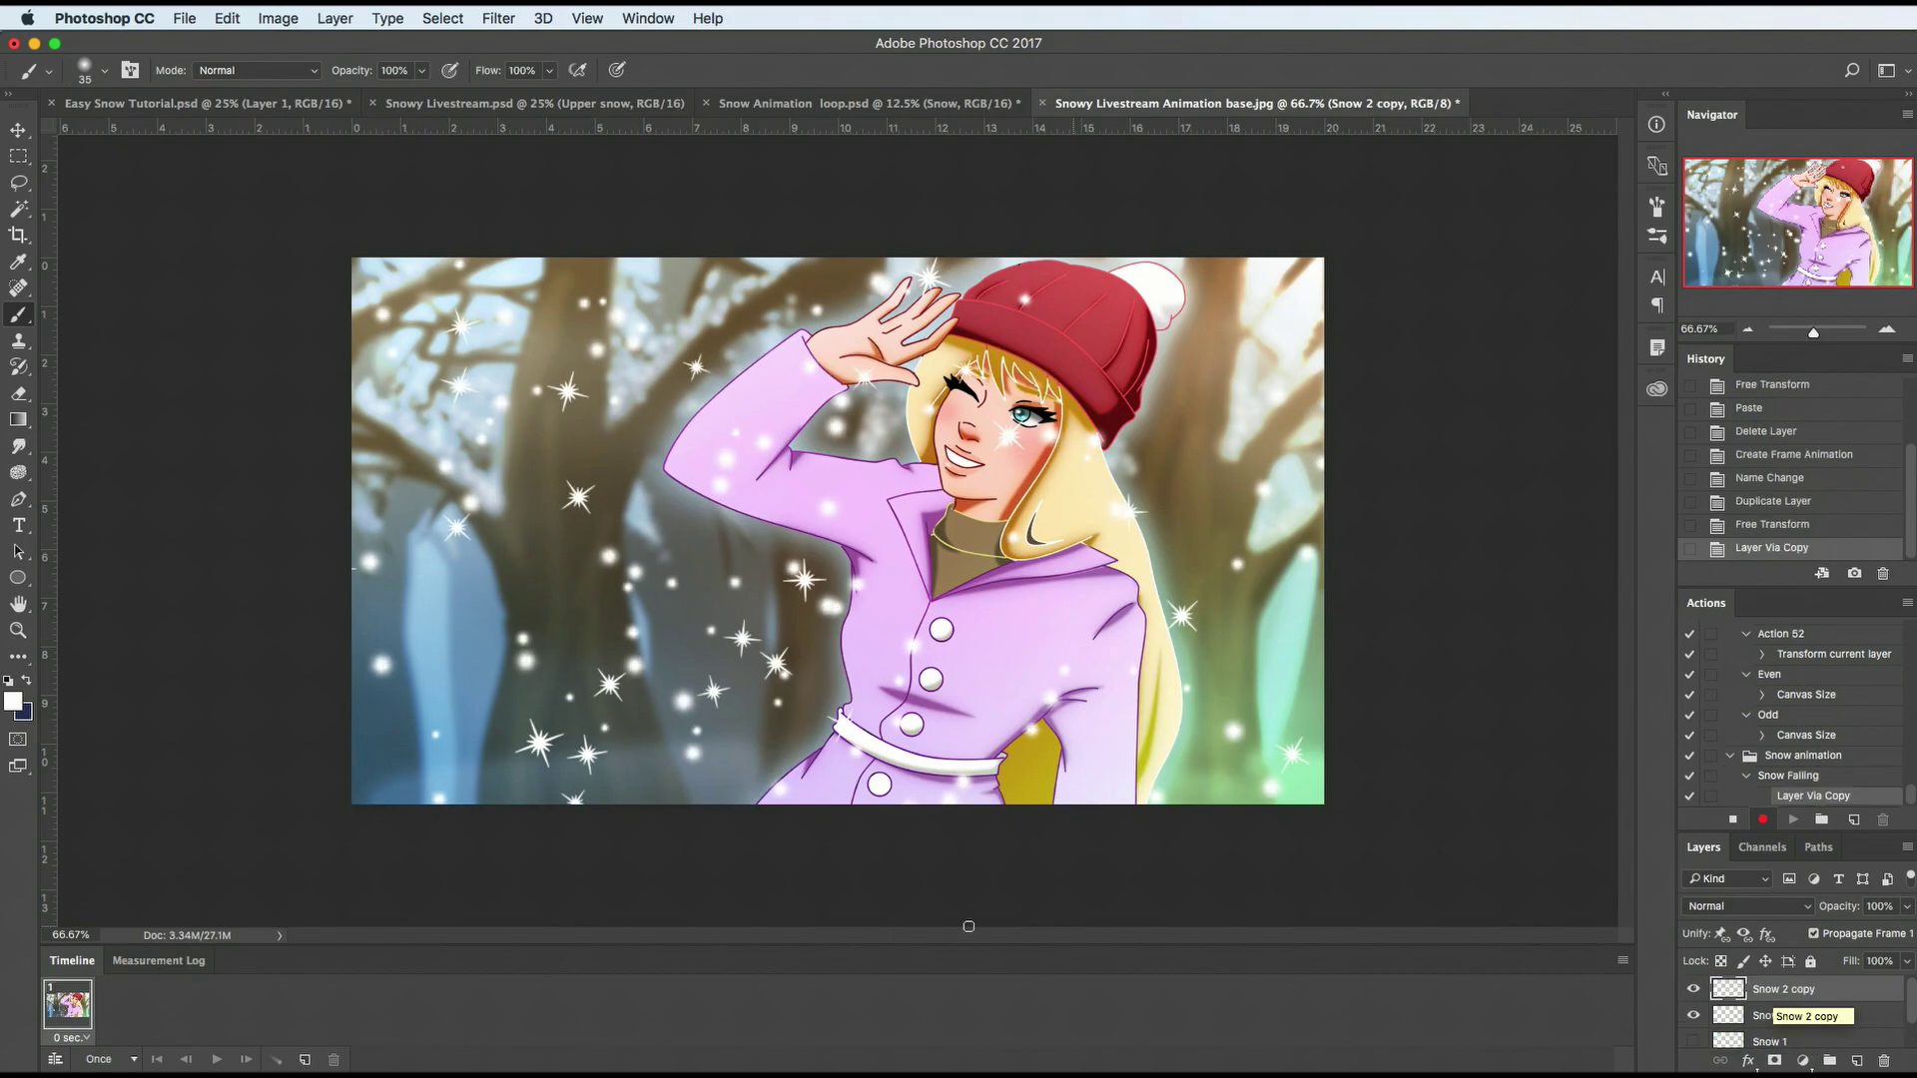
{"action": "key", "text": "ctrl+t"}
{"action": "left_click_drag", "start_coordinate": [1021, 512], "coordinate": [1020, 561]}
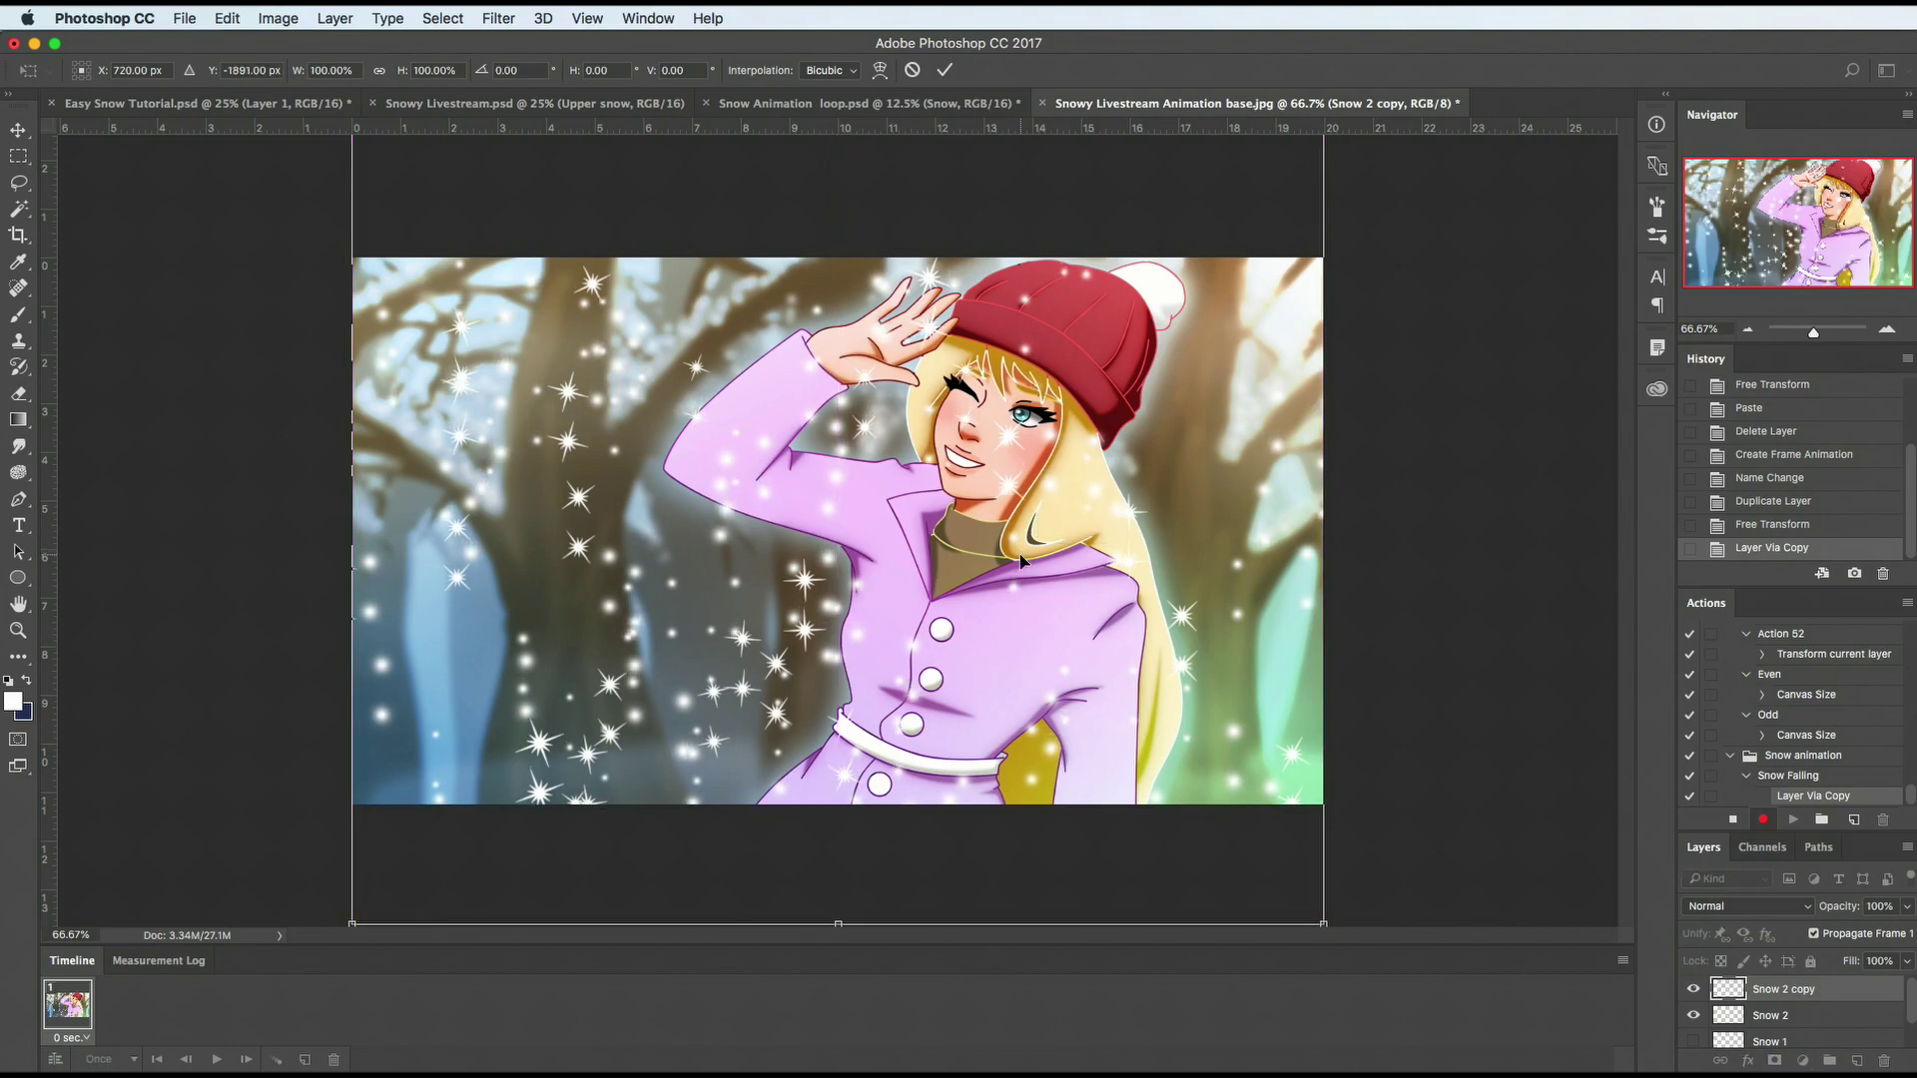
{"action": "key", "text": "Return"}
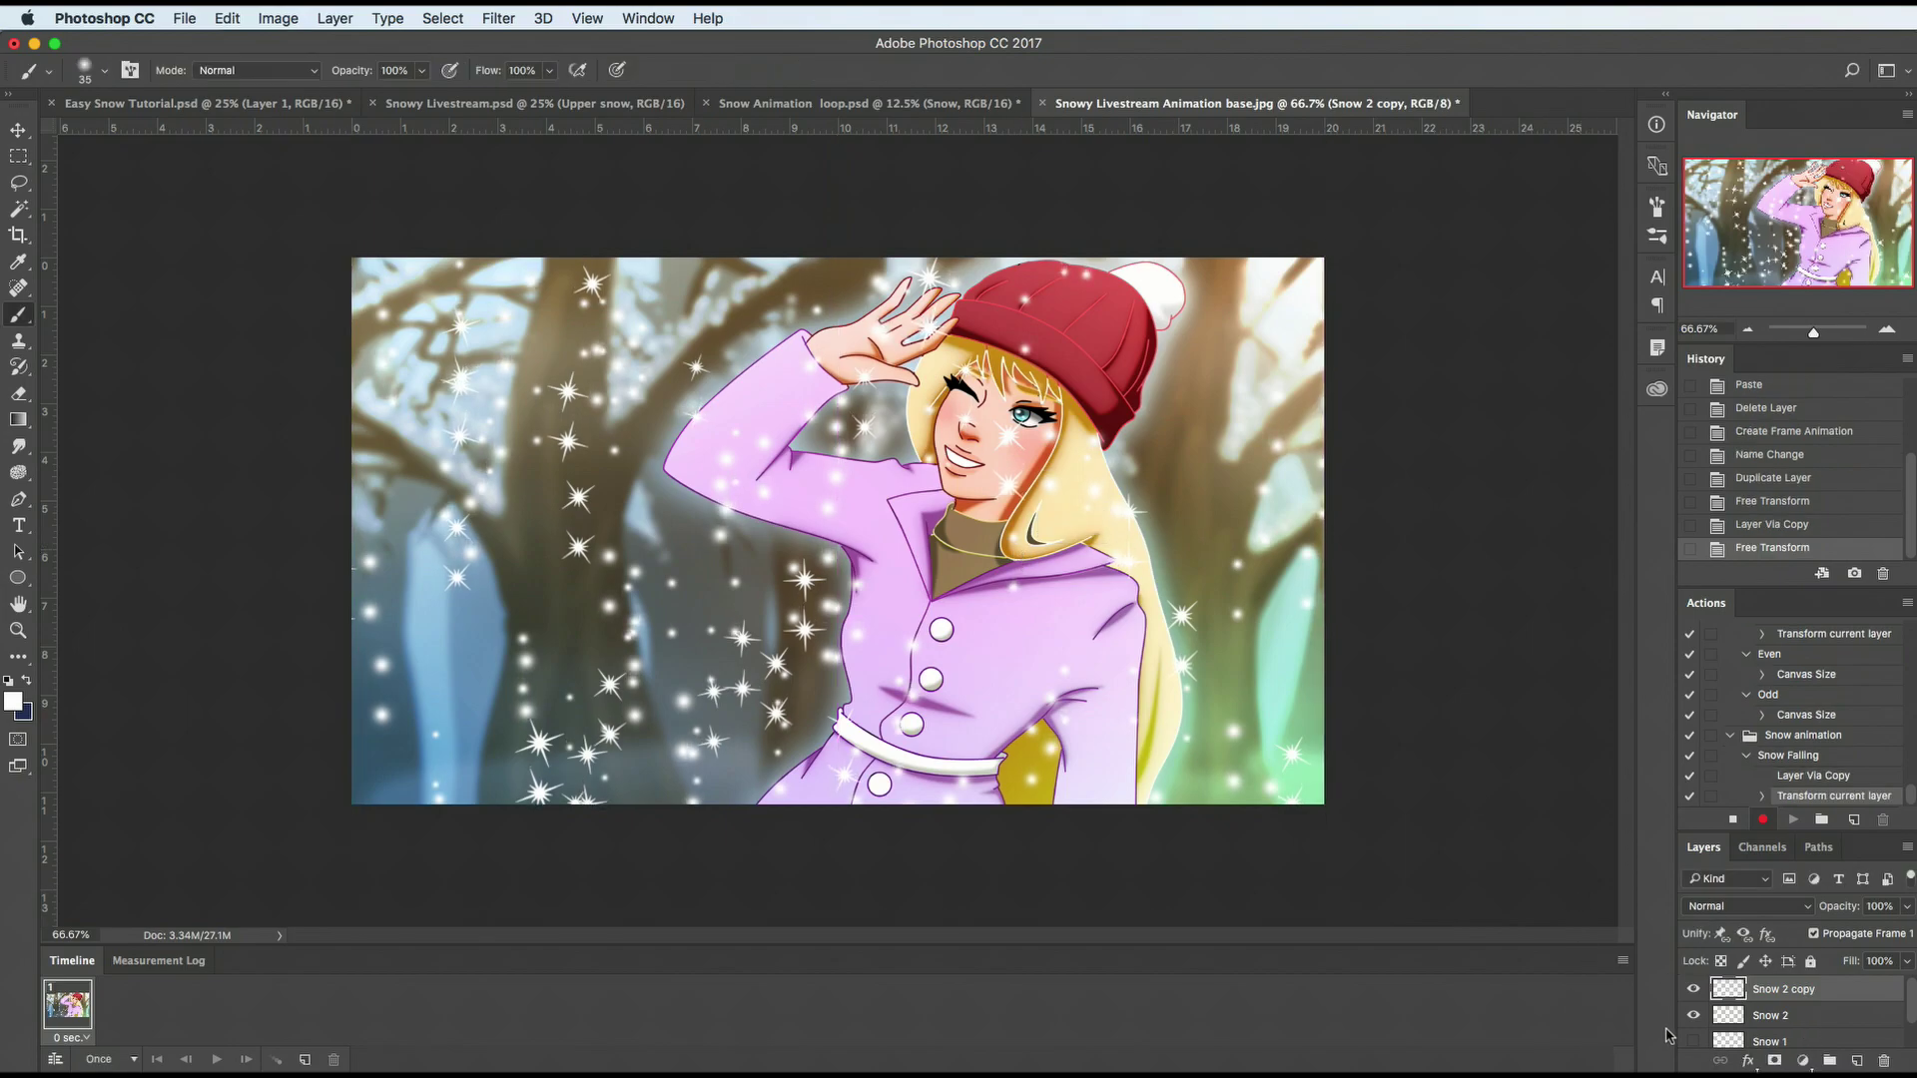
Step: Stop recording Snow Falling, hide Snow 2, and run the action once
{"action": "left_click", "coordinate": [1732, 820]}
{"action": "left_click", "coordinate": [1694, 1016]}
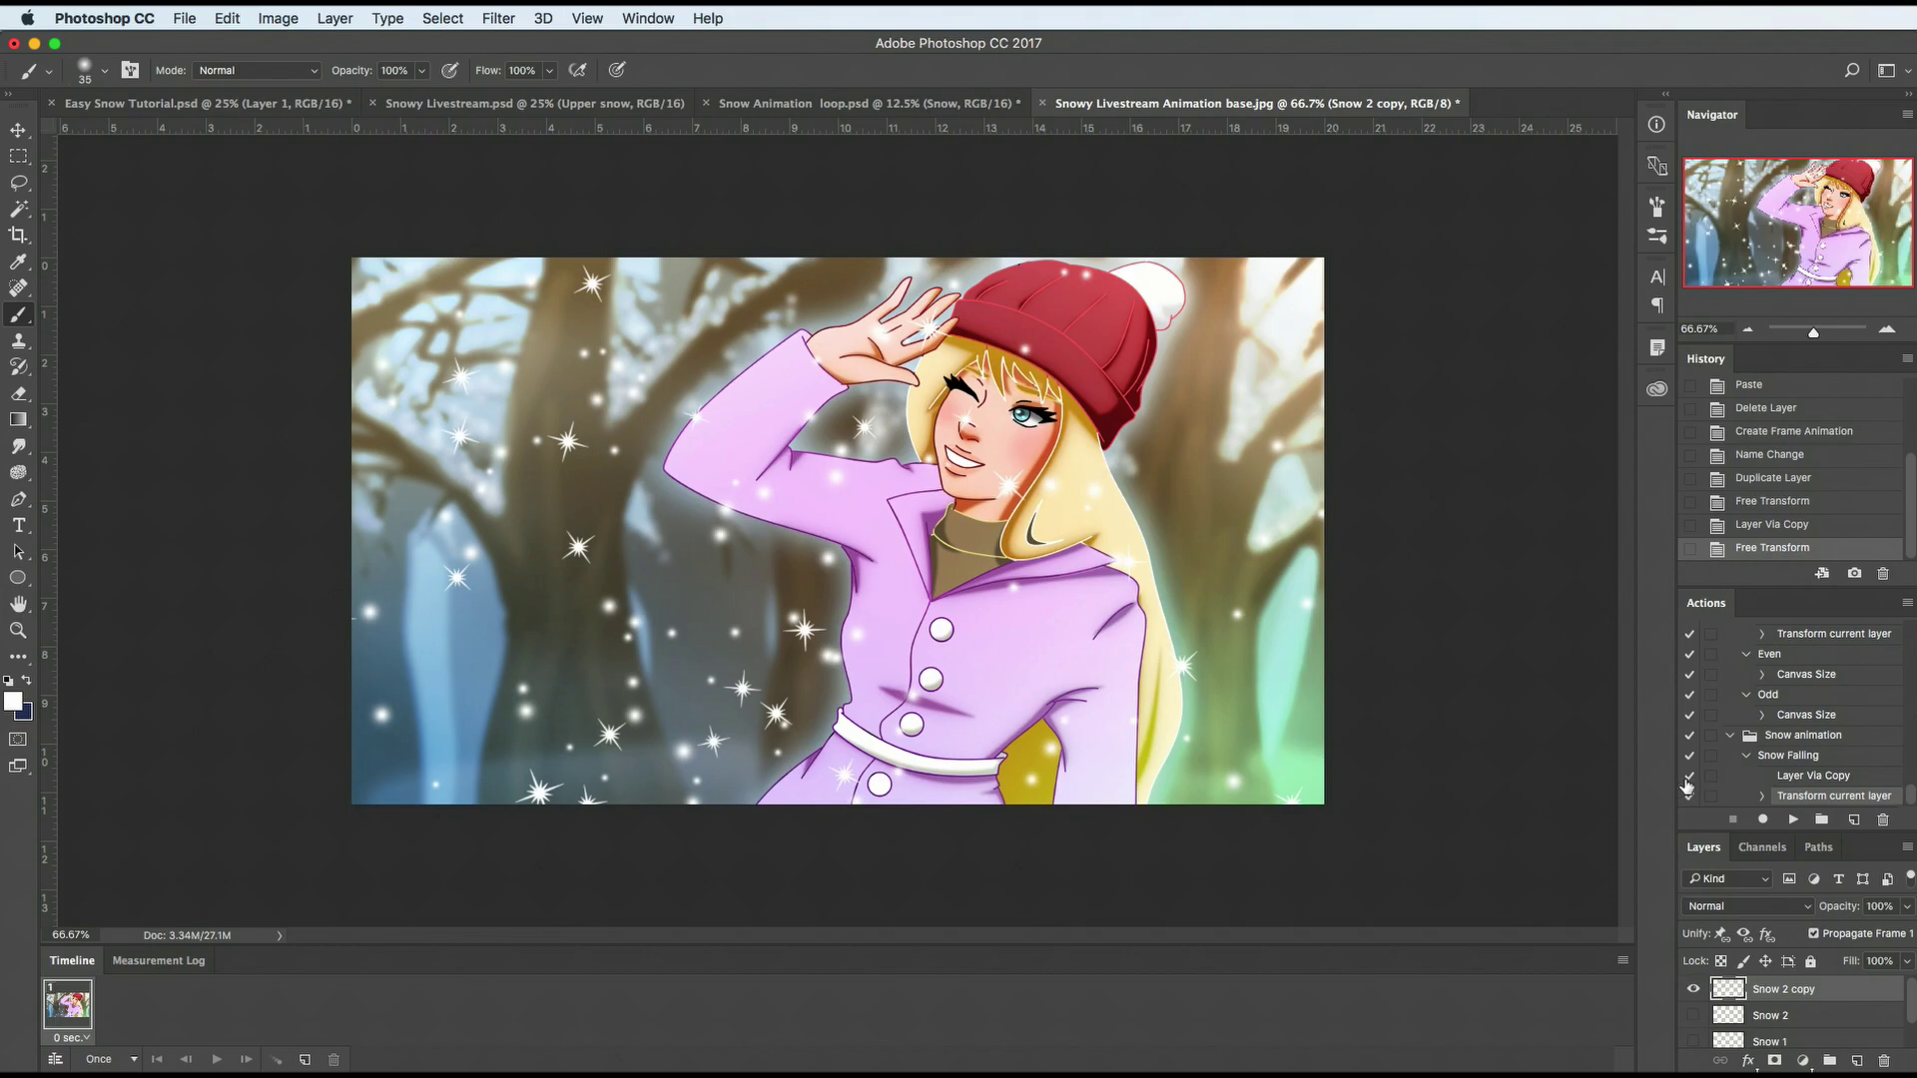
{"action": "left_click", "coordinate": [1781, 757]}
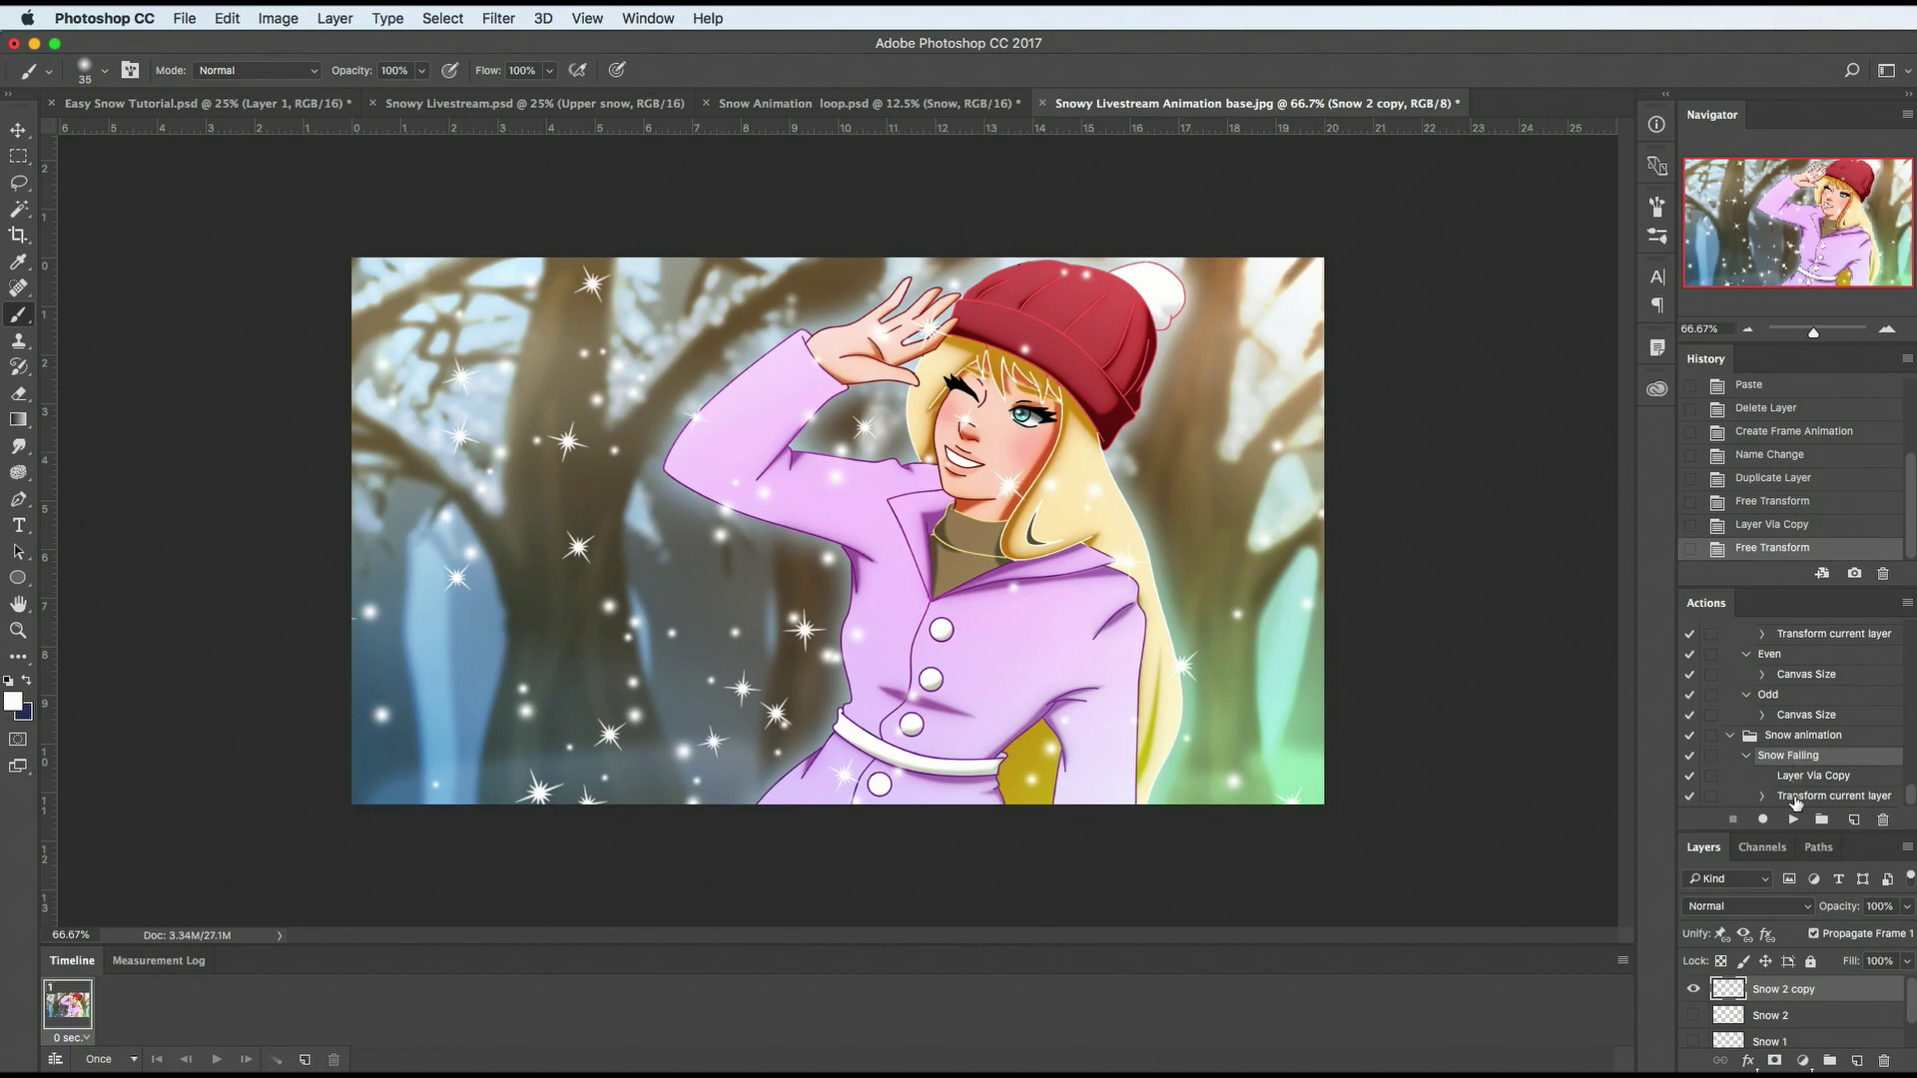
{"action": "left_click", "coordinate": [1794, 823]}
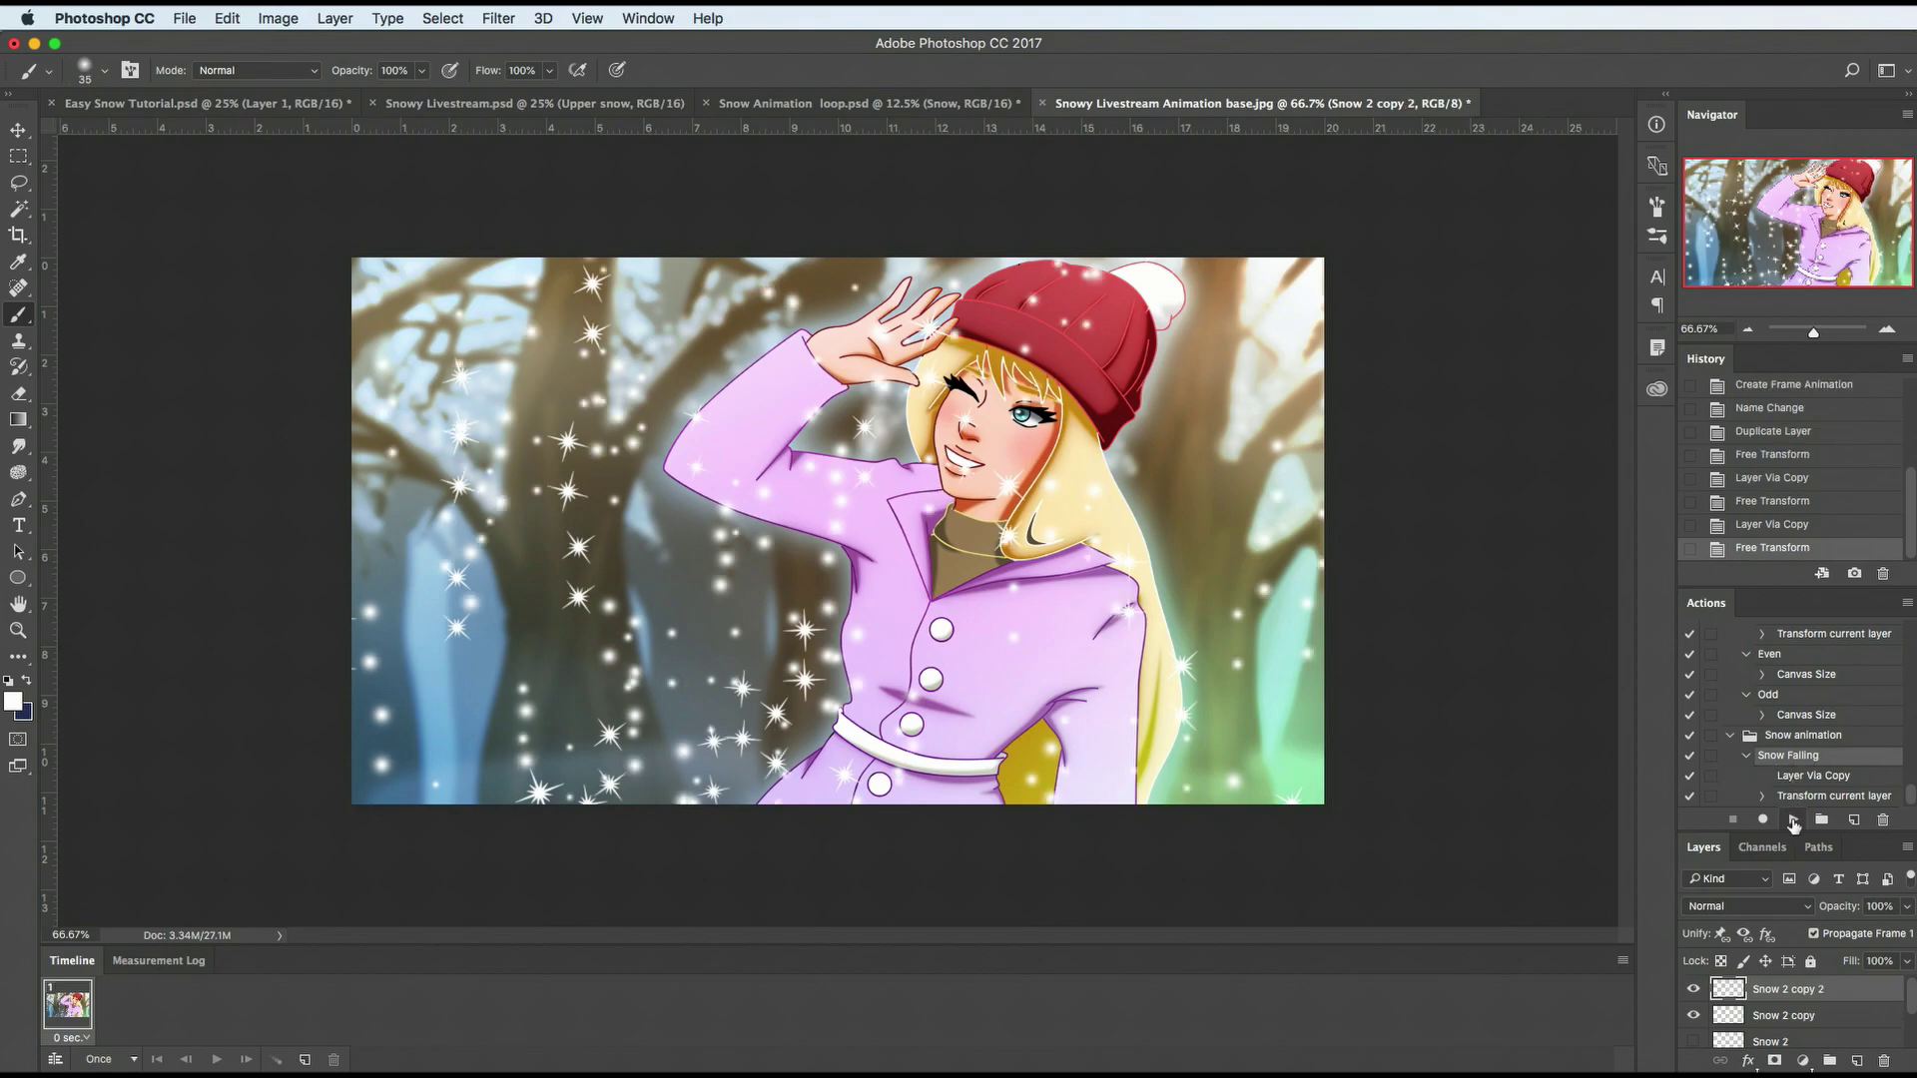
Step: Replay Snow Falling repeatedly, hiding the previous snow copy before each run
{"action": "left_click_drag", "start_coordinate": [1701, 1044], "coordinate": [1694, 1015]}
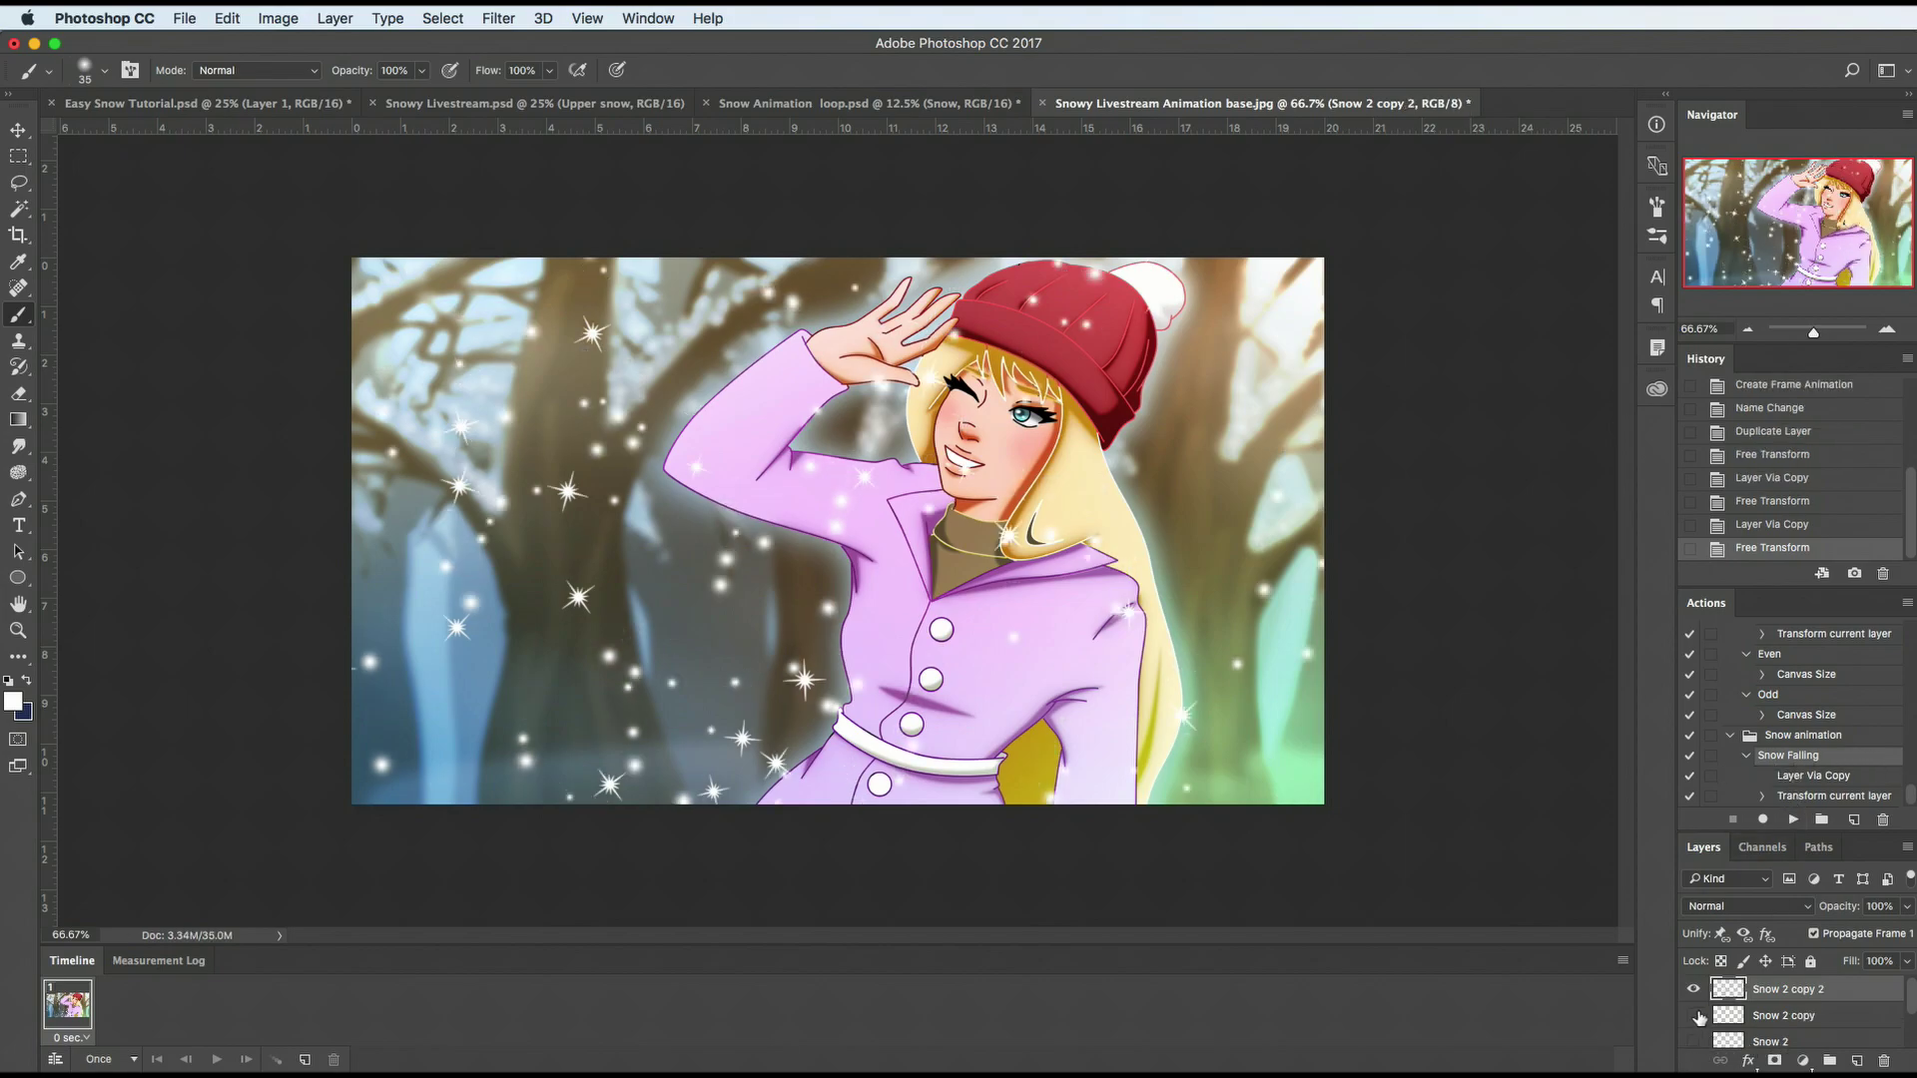
{"action": "left_click", "coordinate": [1794, 821]}
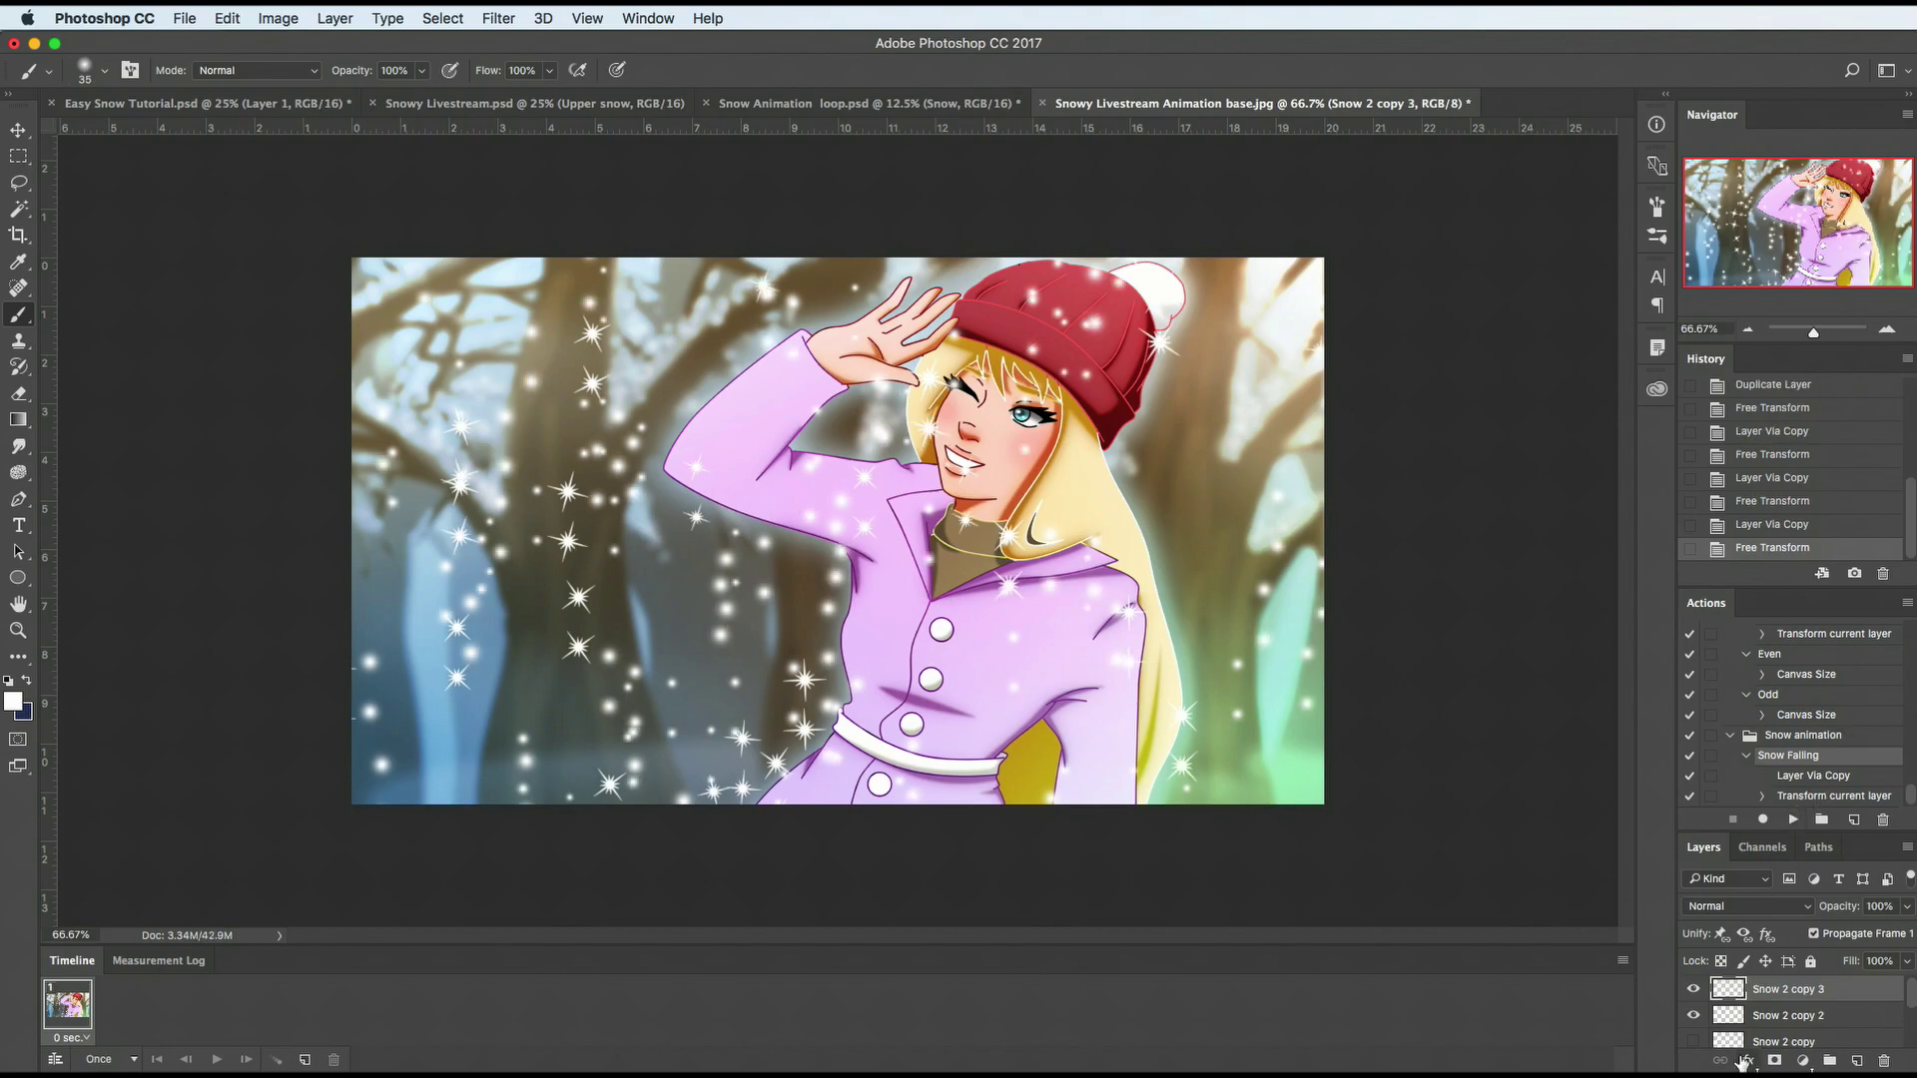
{"action": "left_click", "coordinate": [1693, 1016]}
{"action": "left_click", "coordinate": [1793, 820]}
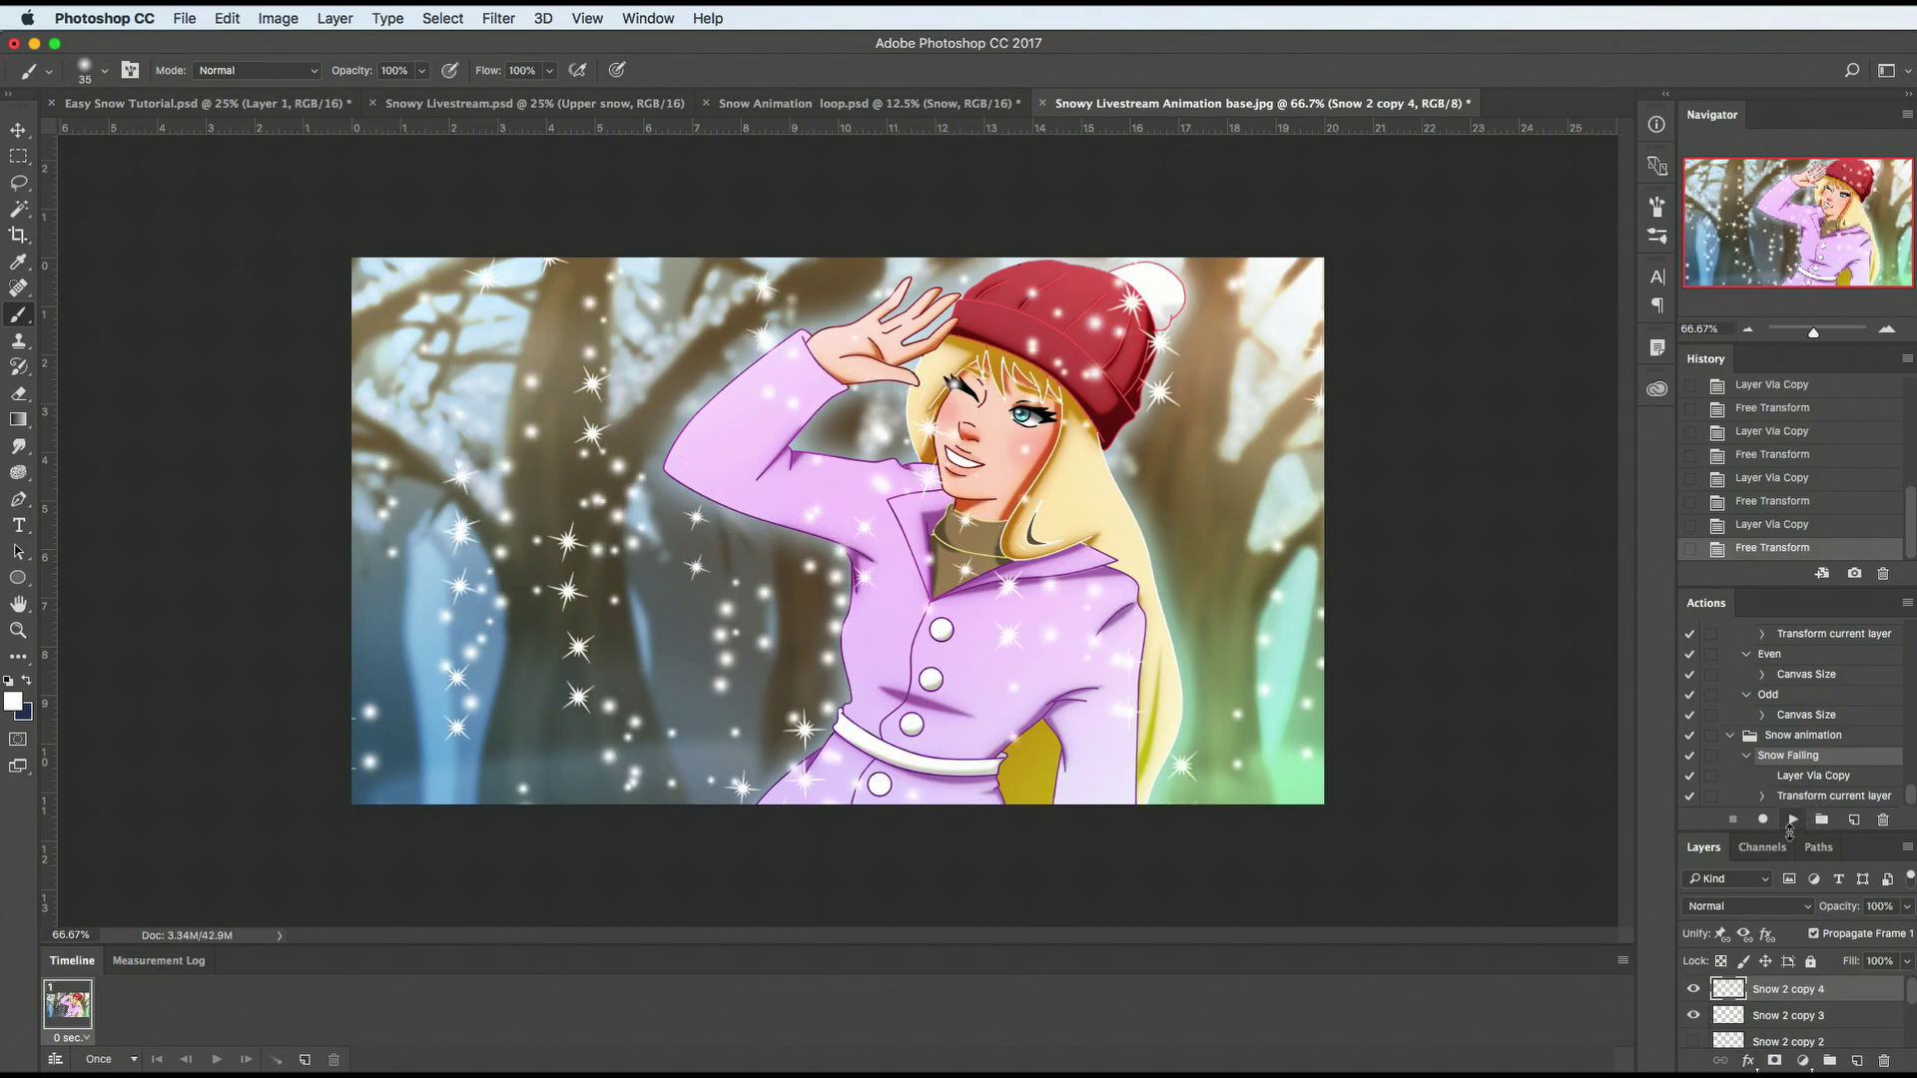
{"action": "left_click", "coordinate": [1693, 1016]}
{"action": "left_click", "coordinate": [1793, 820]}
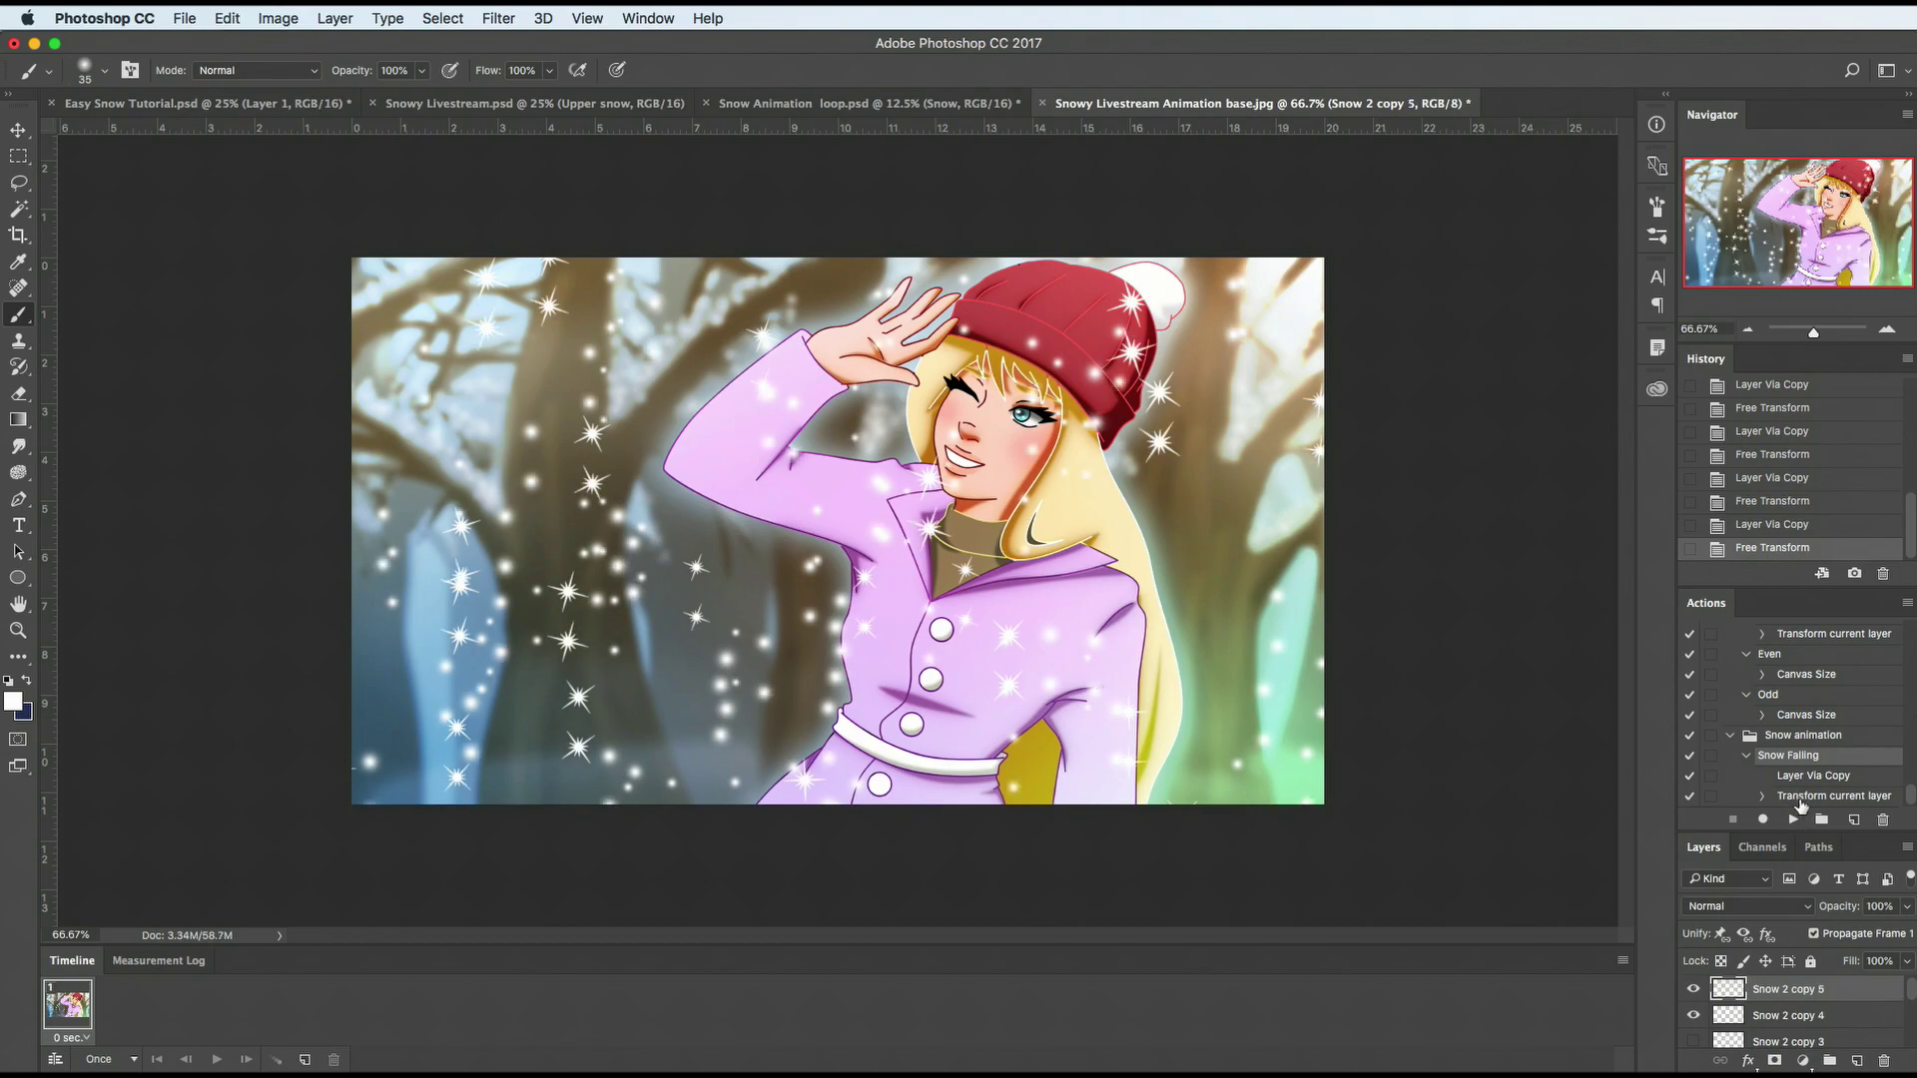
{"action": "left_click", "coordinate": [1692, 1015]}
Step: Check how far the latest snow copies, up to Snow 2 copy 10, extend using Free Transform bounds
{"action": "key", "text": "ctrl+t"}
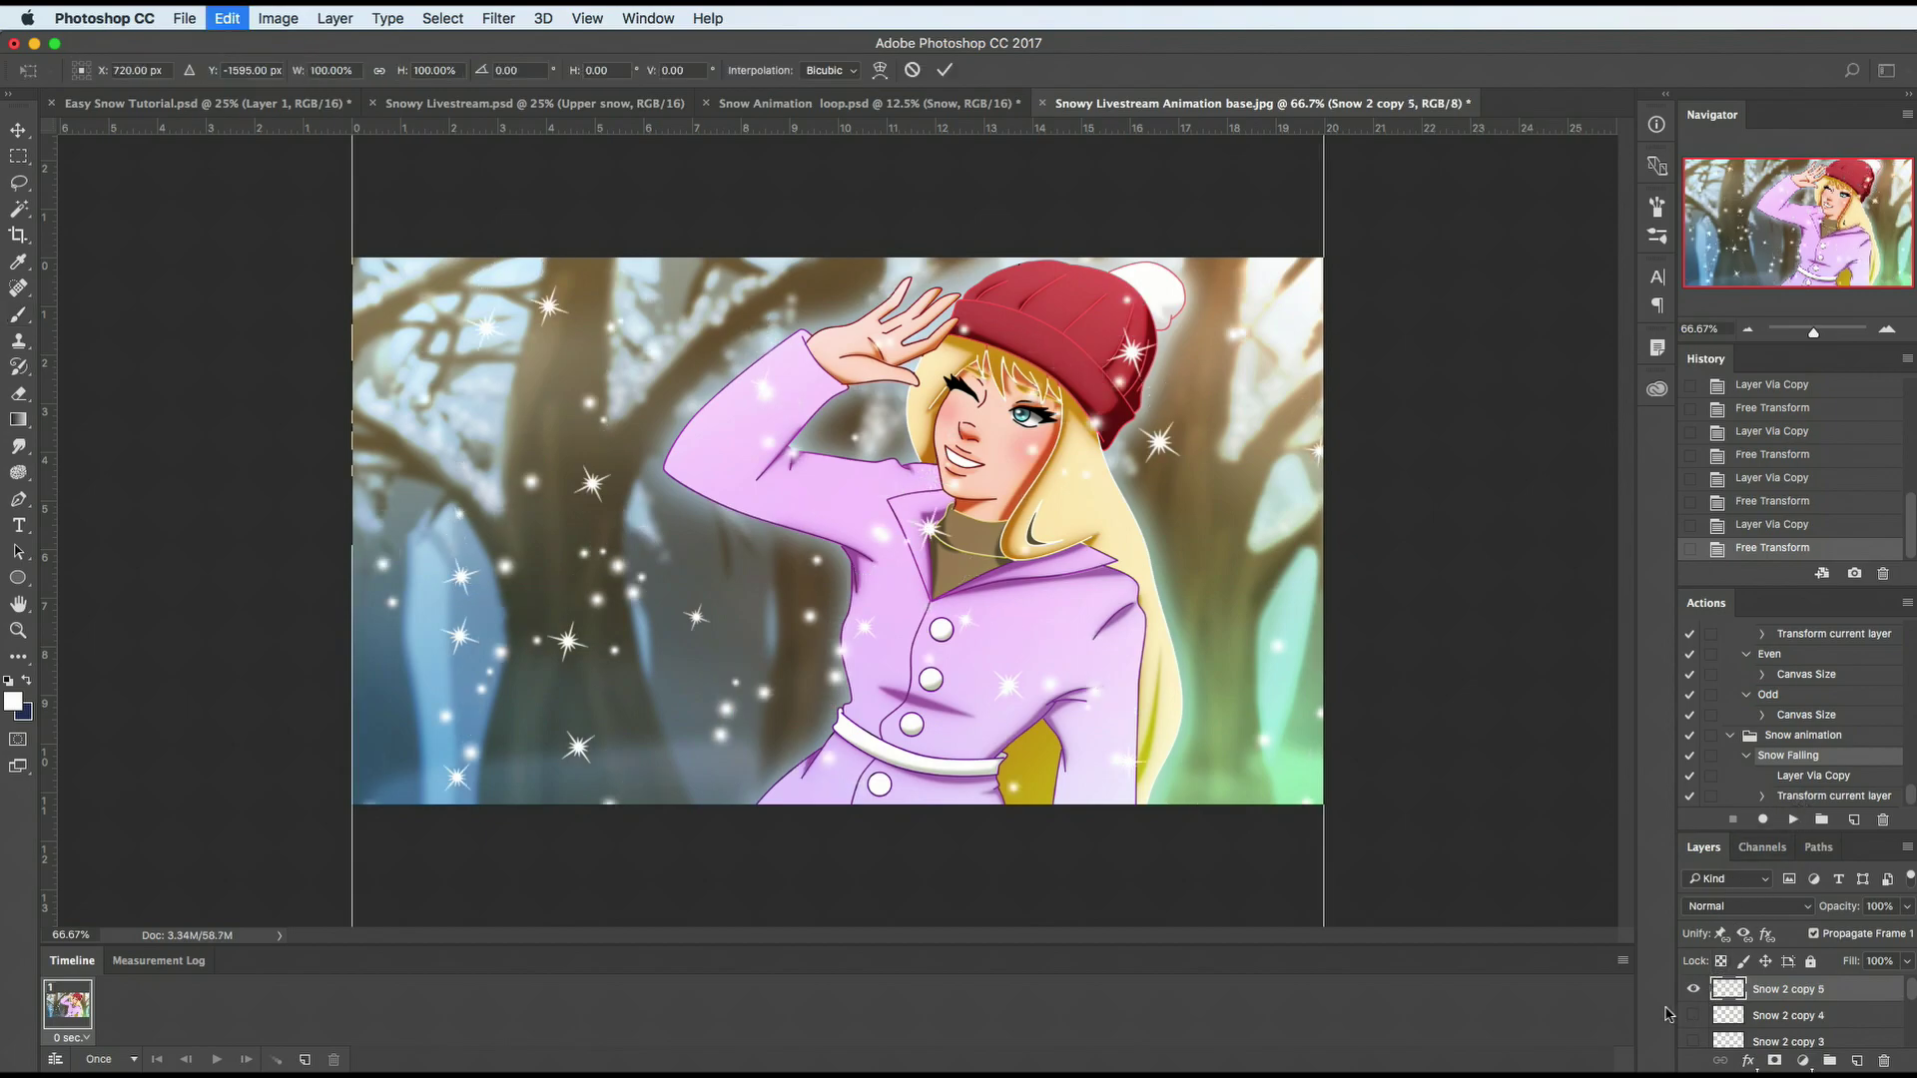
{"action": "key", "text": "ctrl+minus"}
{"action": "key", "text": "ctrl+minus"}
{"action": "key", "text": "ctrl+minus"}
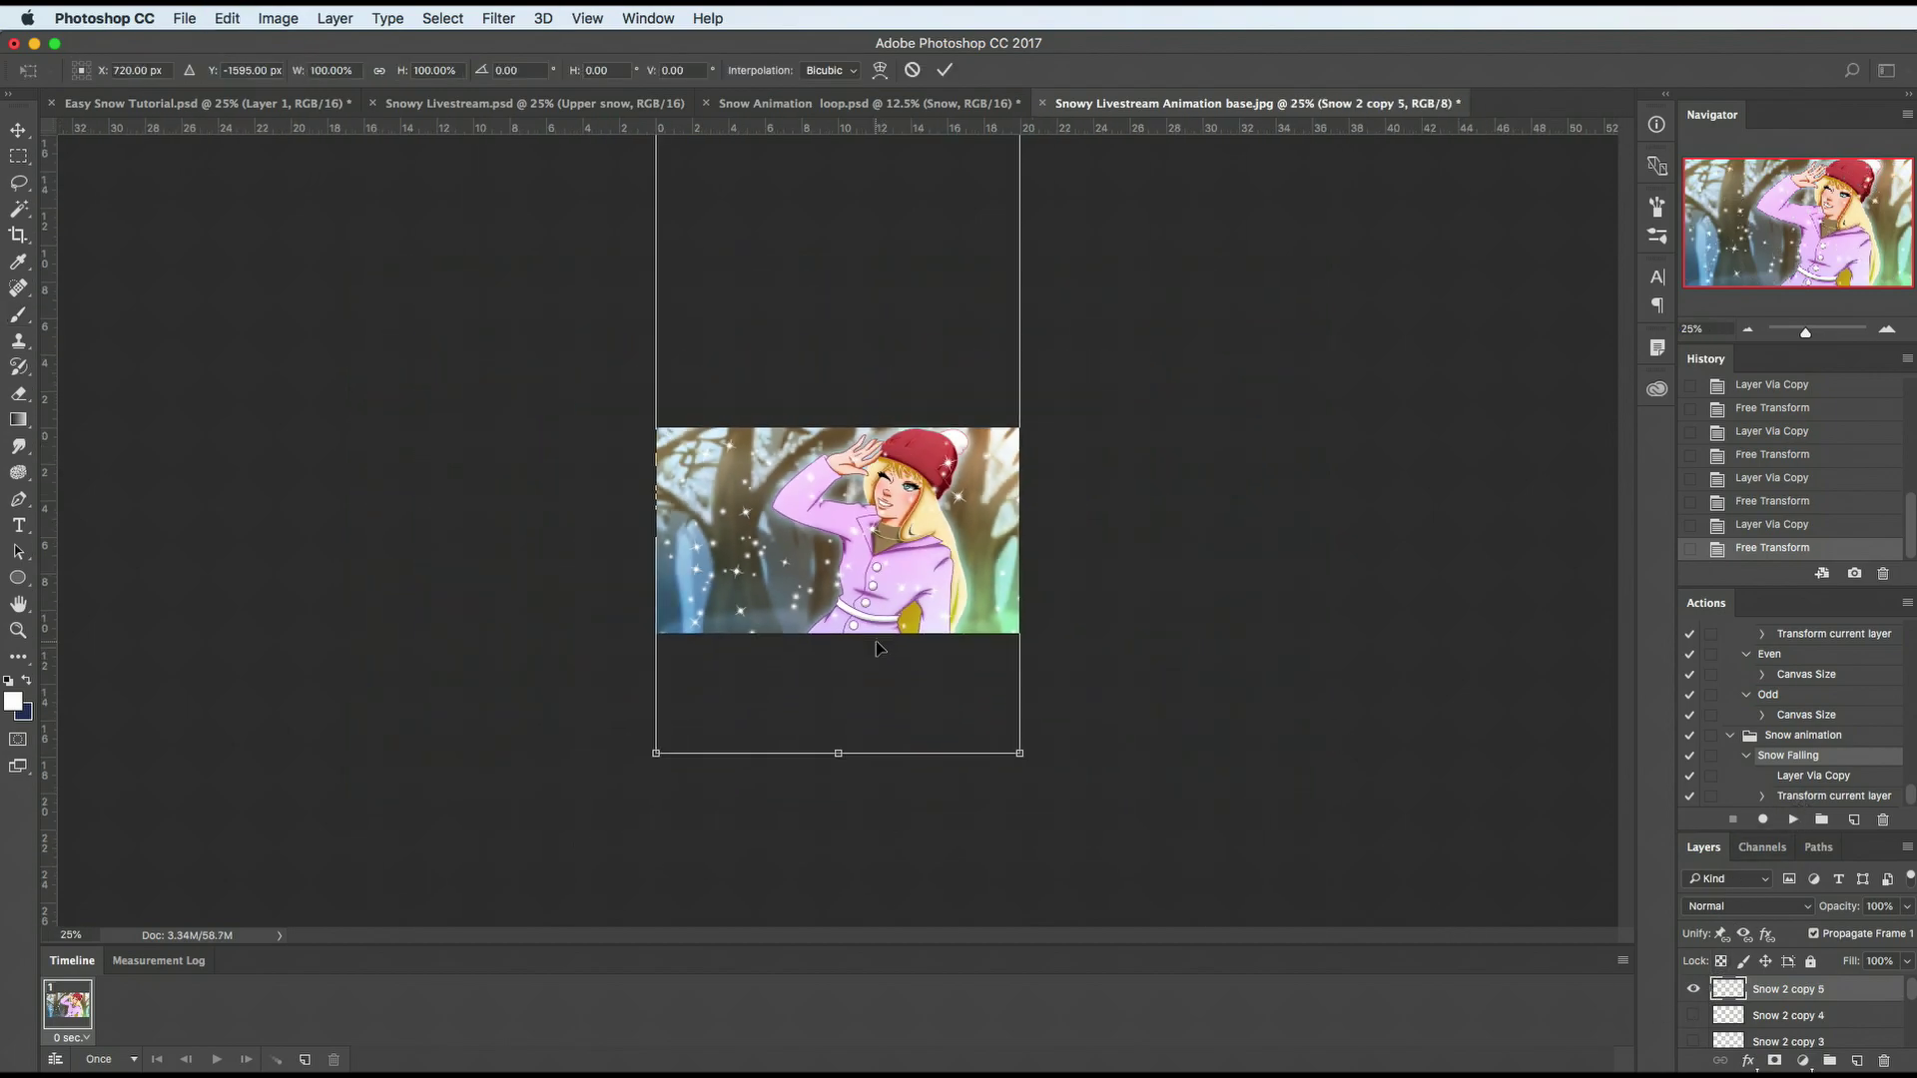
{"action": "key", "text": "Return"}
{"action": "key", "text": "b"}
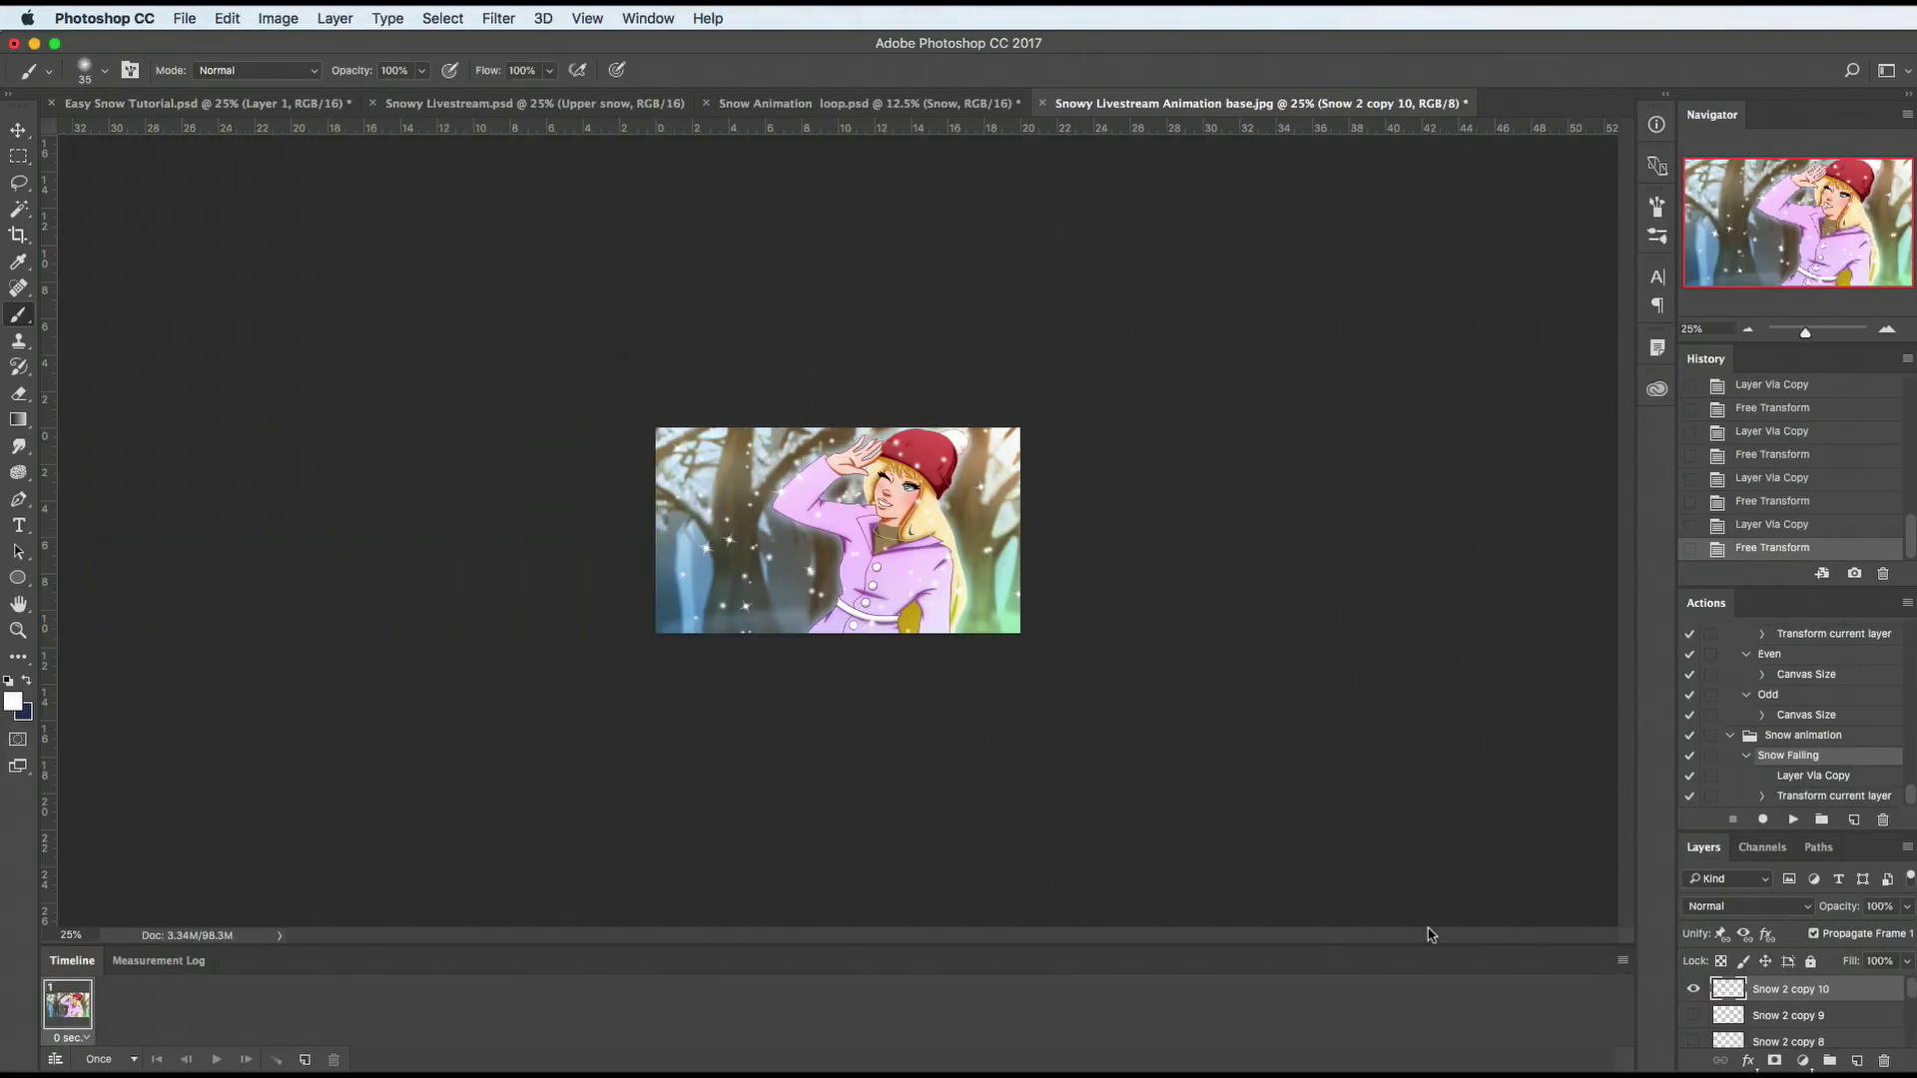
{"action": "key", "text": "ctrl+t"}
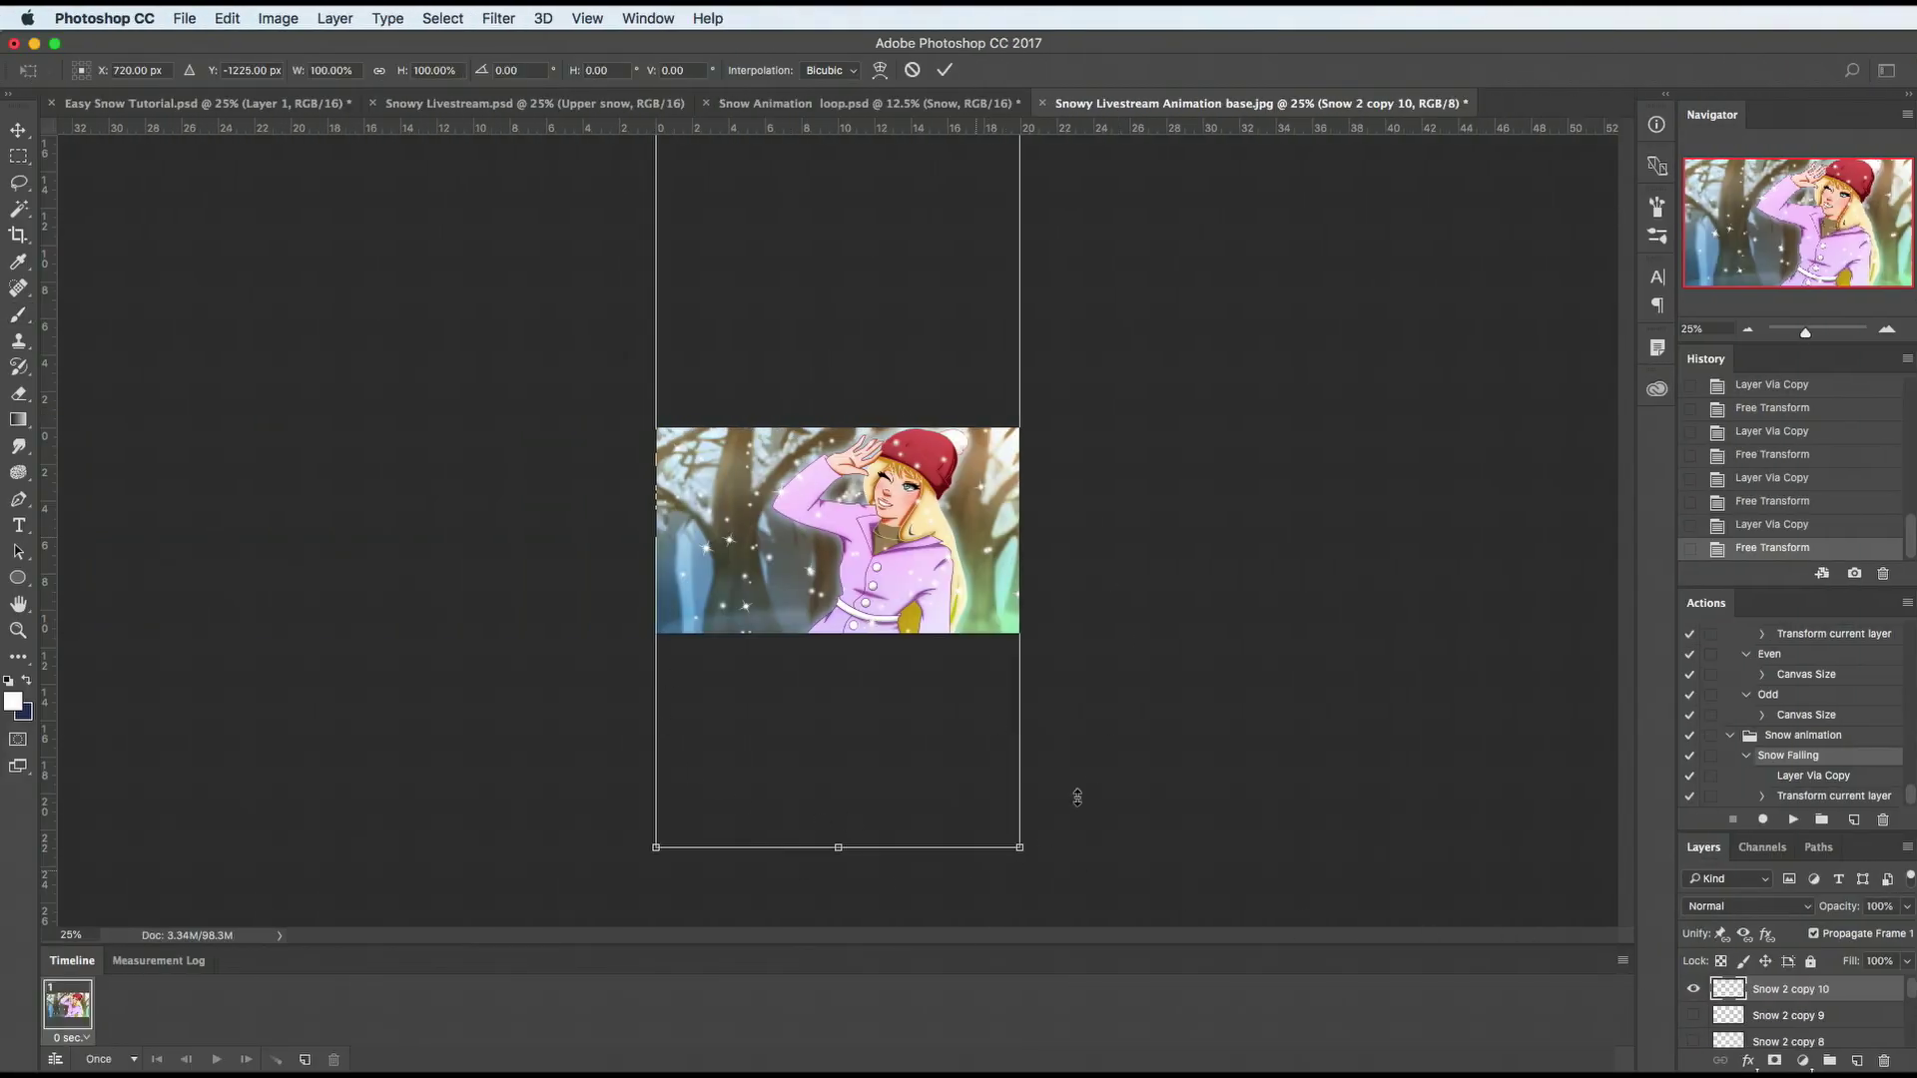
{"action": "key", "text": "Return"}
{"action": "key", "text": "b"}
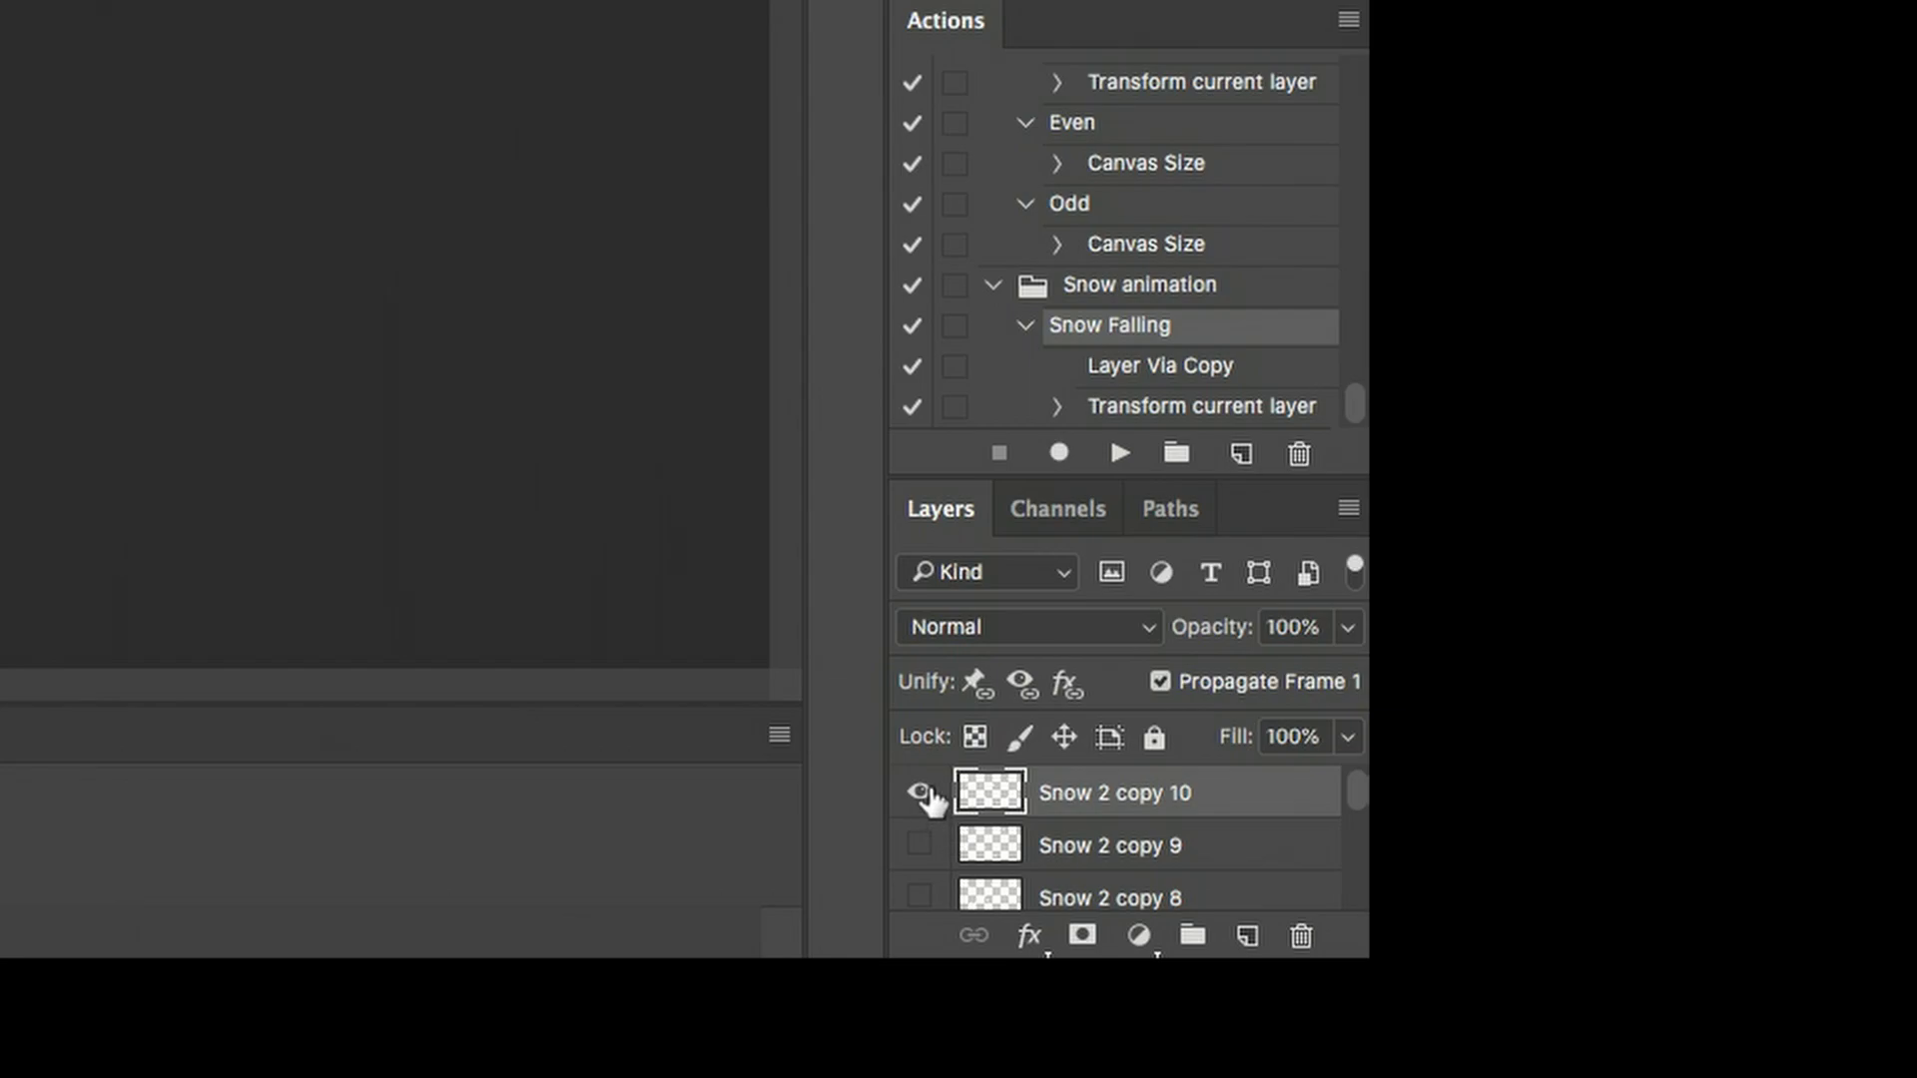
Step: Hide the Snow 2 copy 10 layer and show the Snow 1 layer
{"action": "left_click", "coordinate": [921, 793]}
{"action": "scroll", "coordinate": [921, 809], "scroll_direction": "down", "scroll_amount": 6}
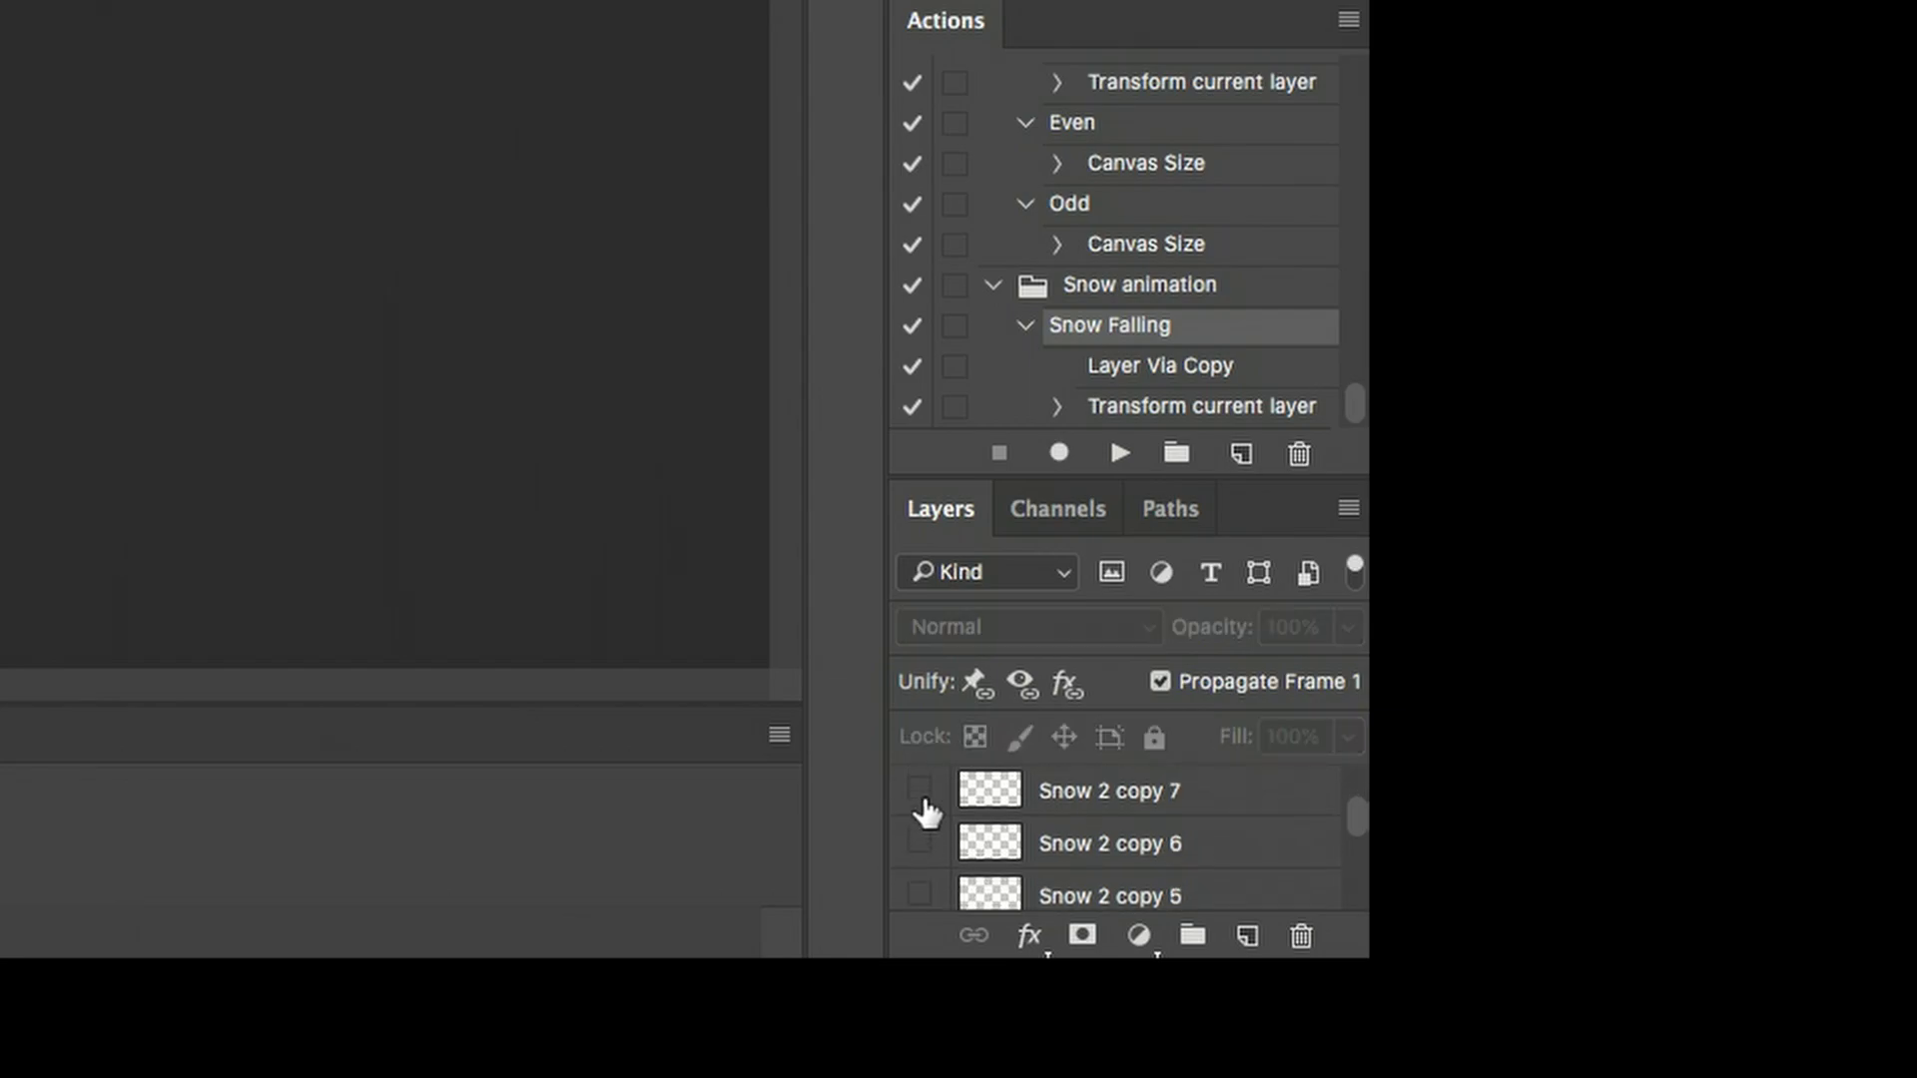
{"action": "left_click", "coordinate": [919, 830]}
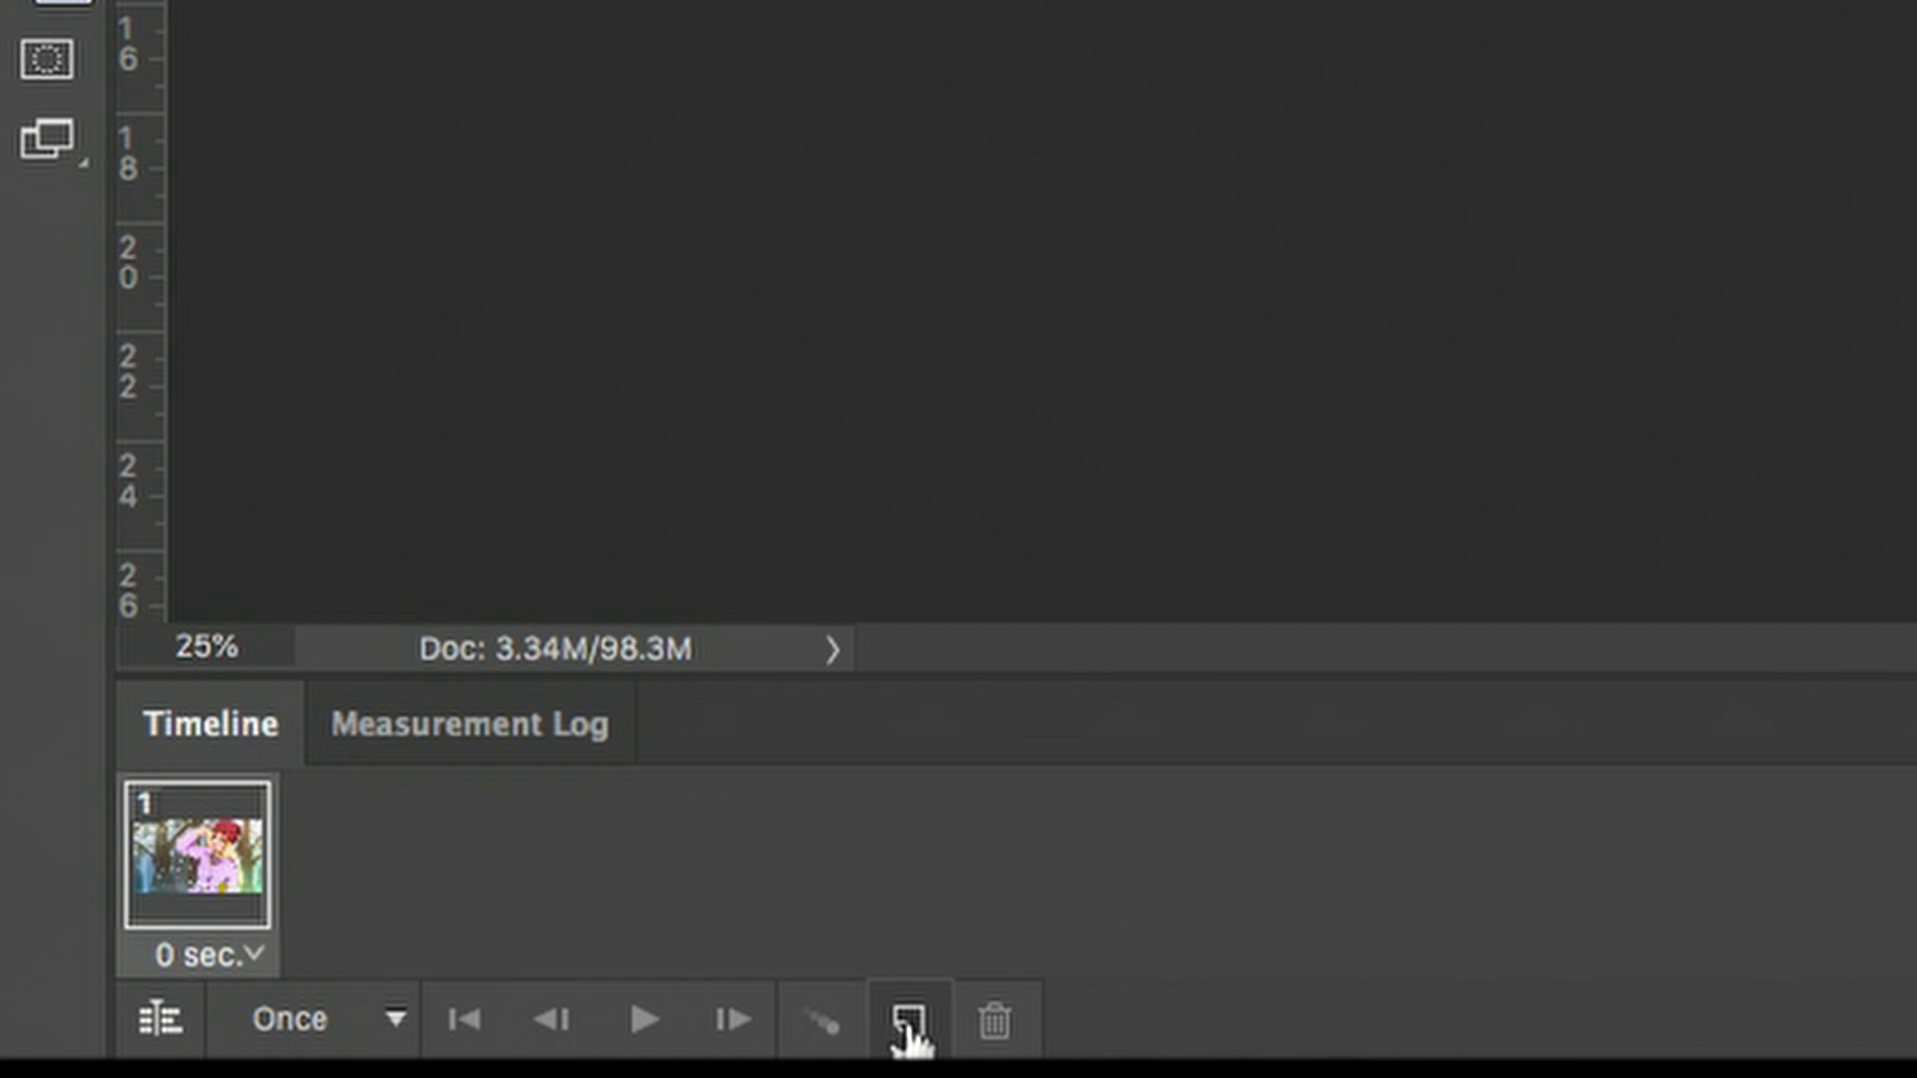
Step: Add a second animation frame and give both frames a 0.1-second delay
{"action": "left_click", "coordinate": [908, 1023]}
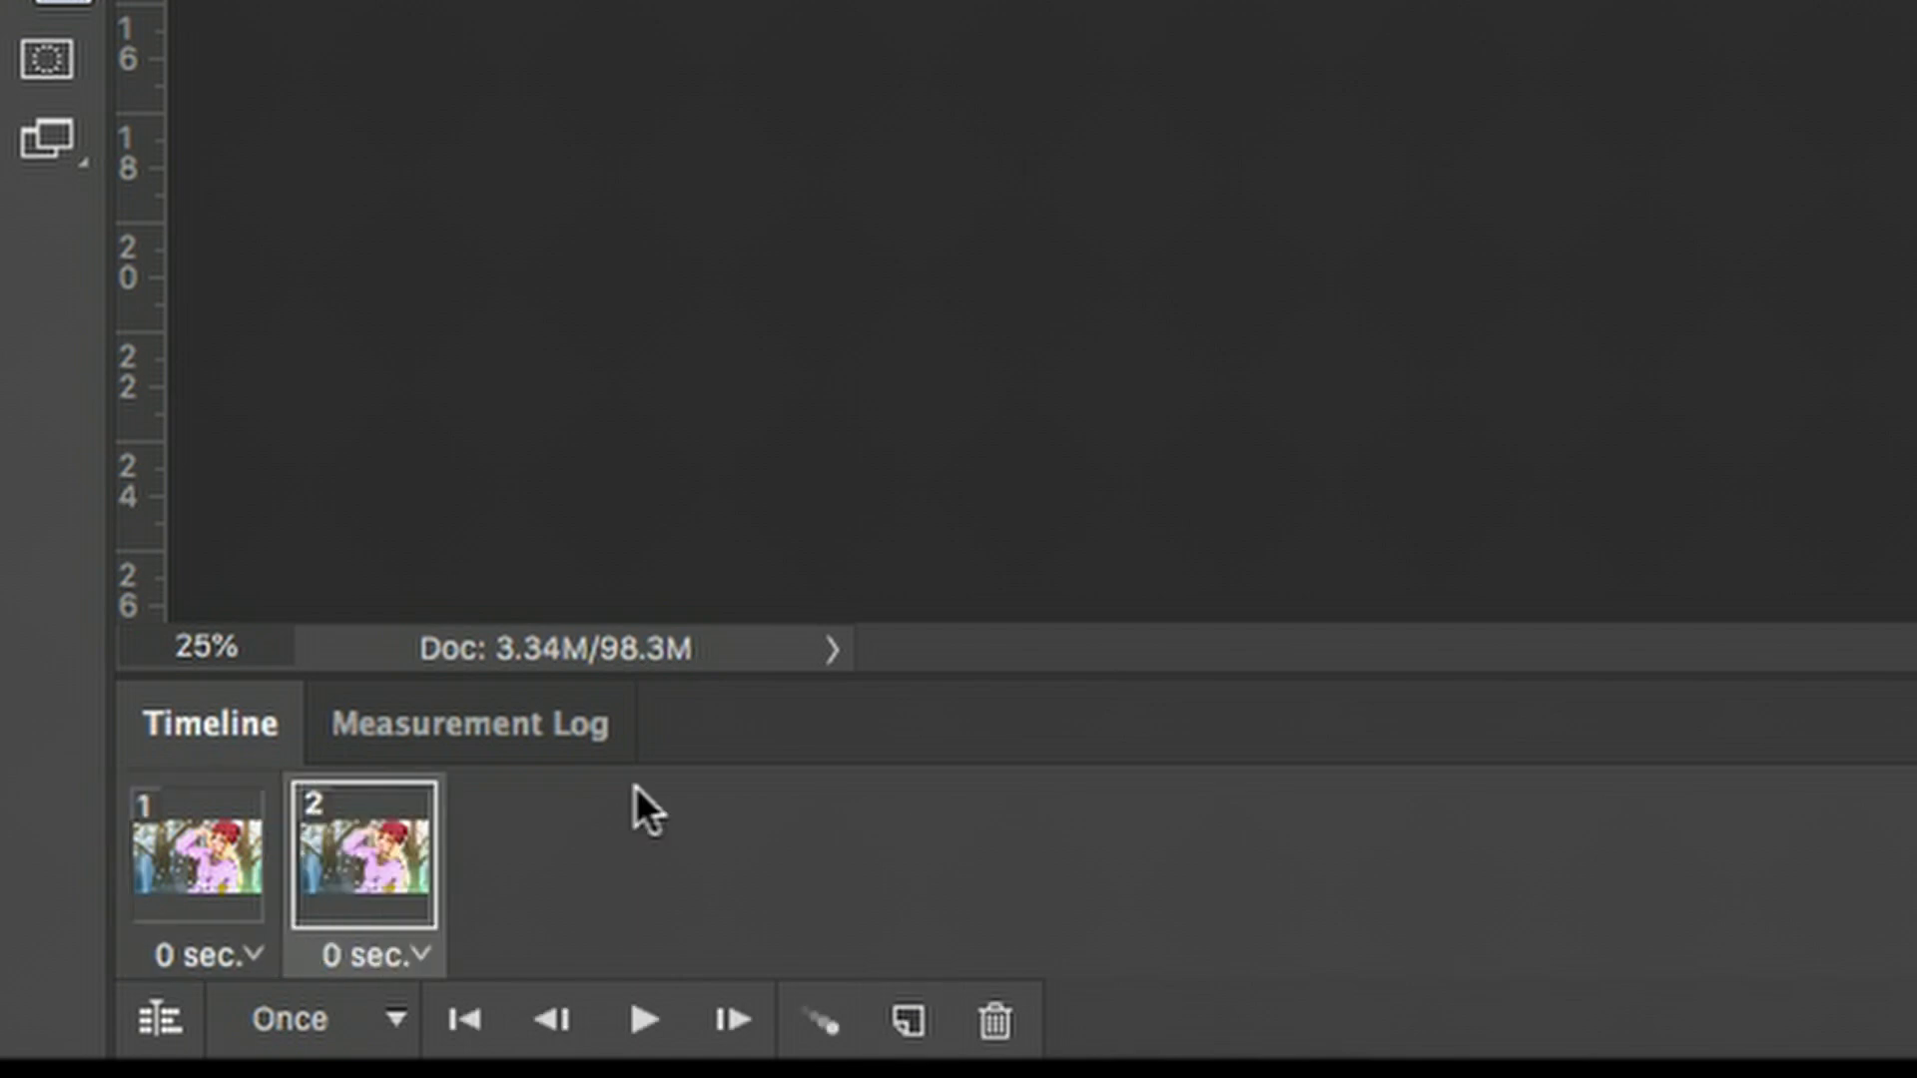
{"action": "left_click", "coordinate": [398, 954]}
{"action": "left_click", "coordinate": [394, 513]}
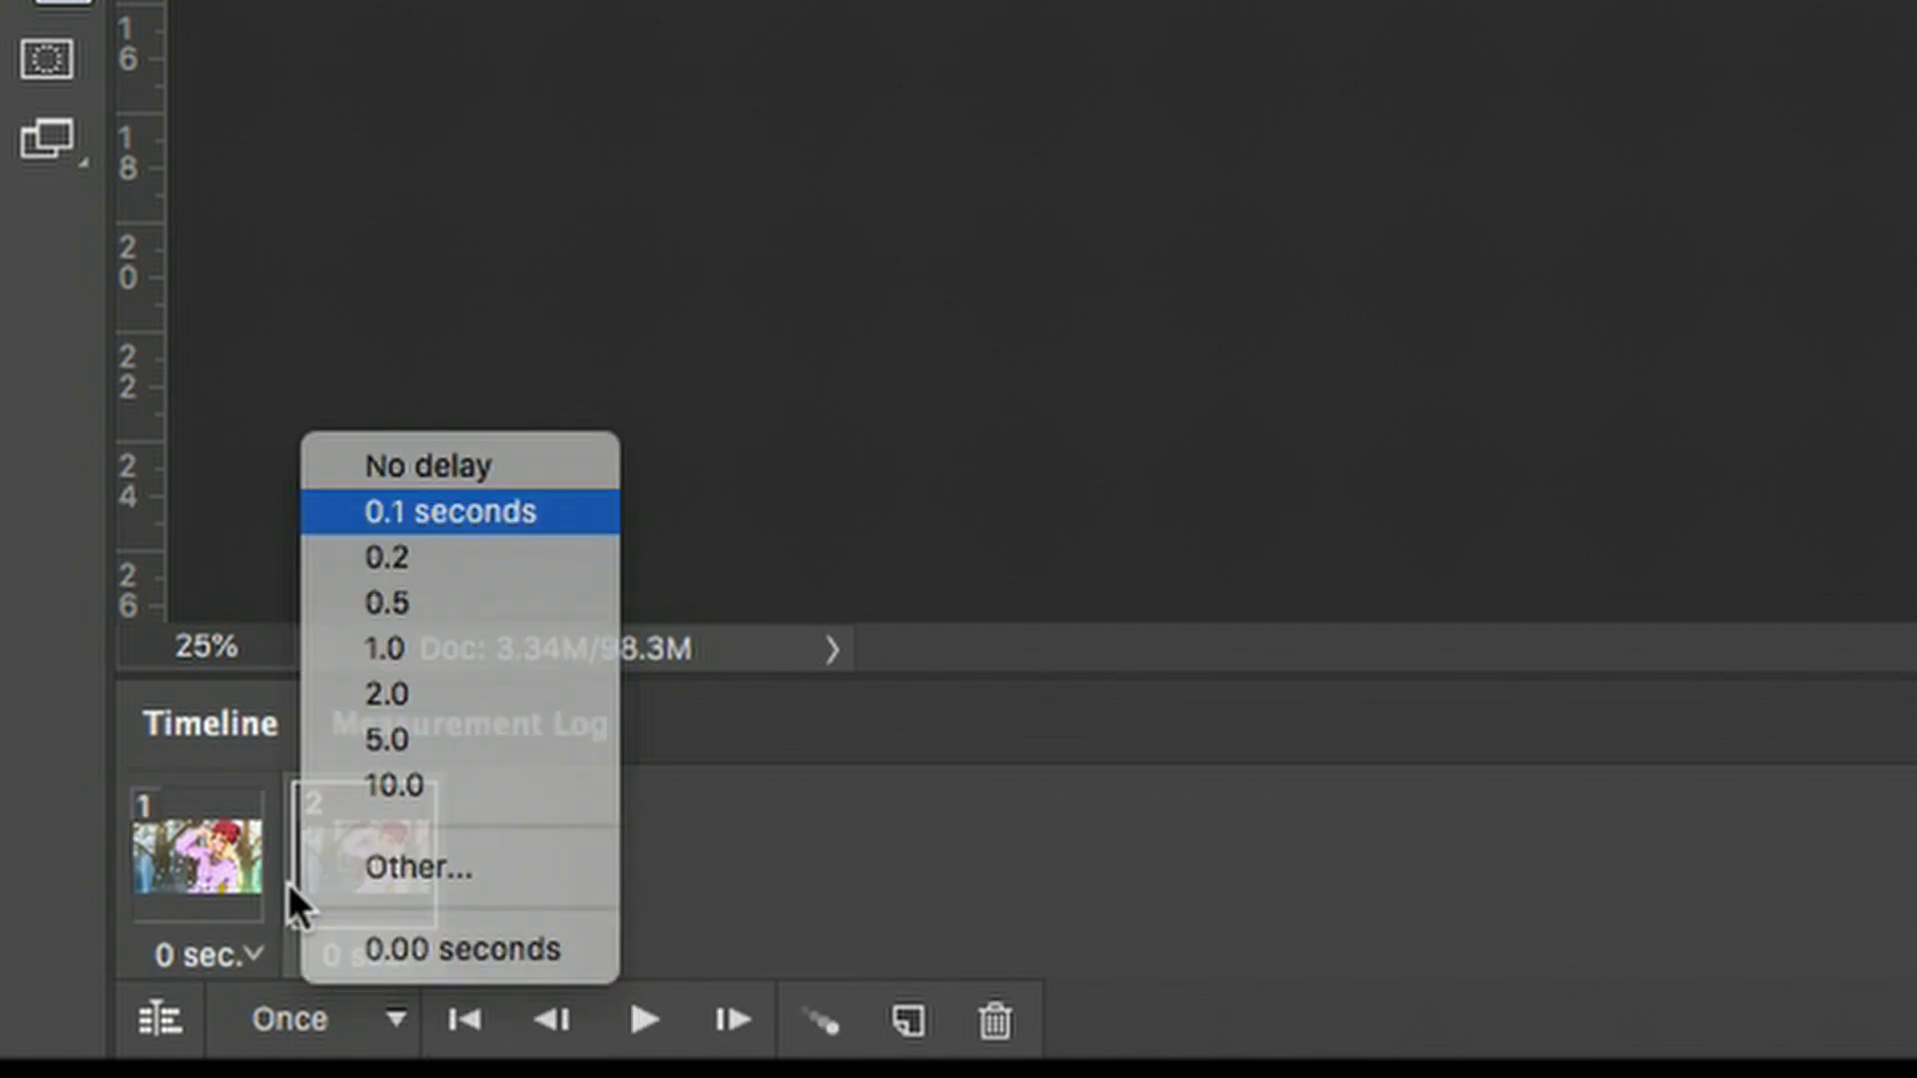
{"action": "left_click", "coordinate": [212, 955]}
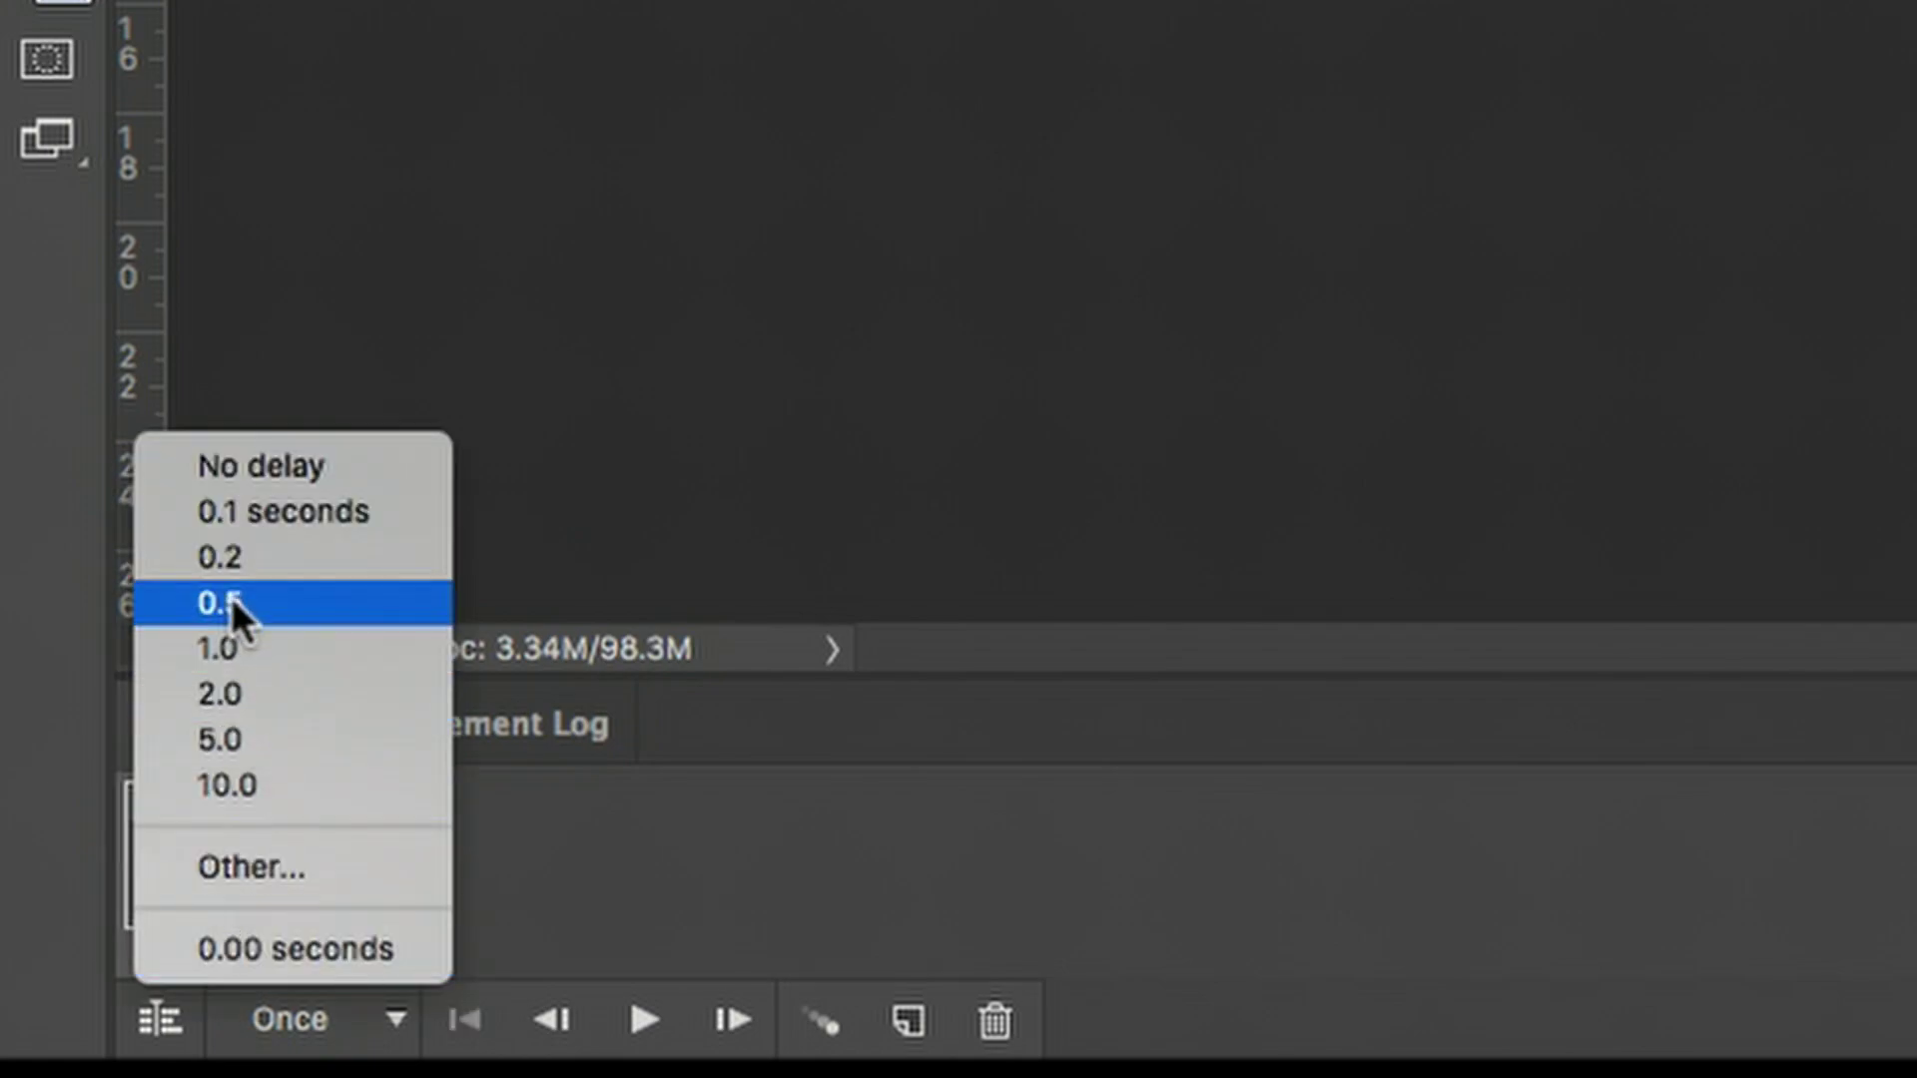
{"action": "left_click", "coordinate": [237, 511]}
{"action": "left_click", "coordinate": [340, 857]}
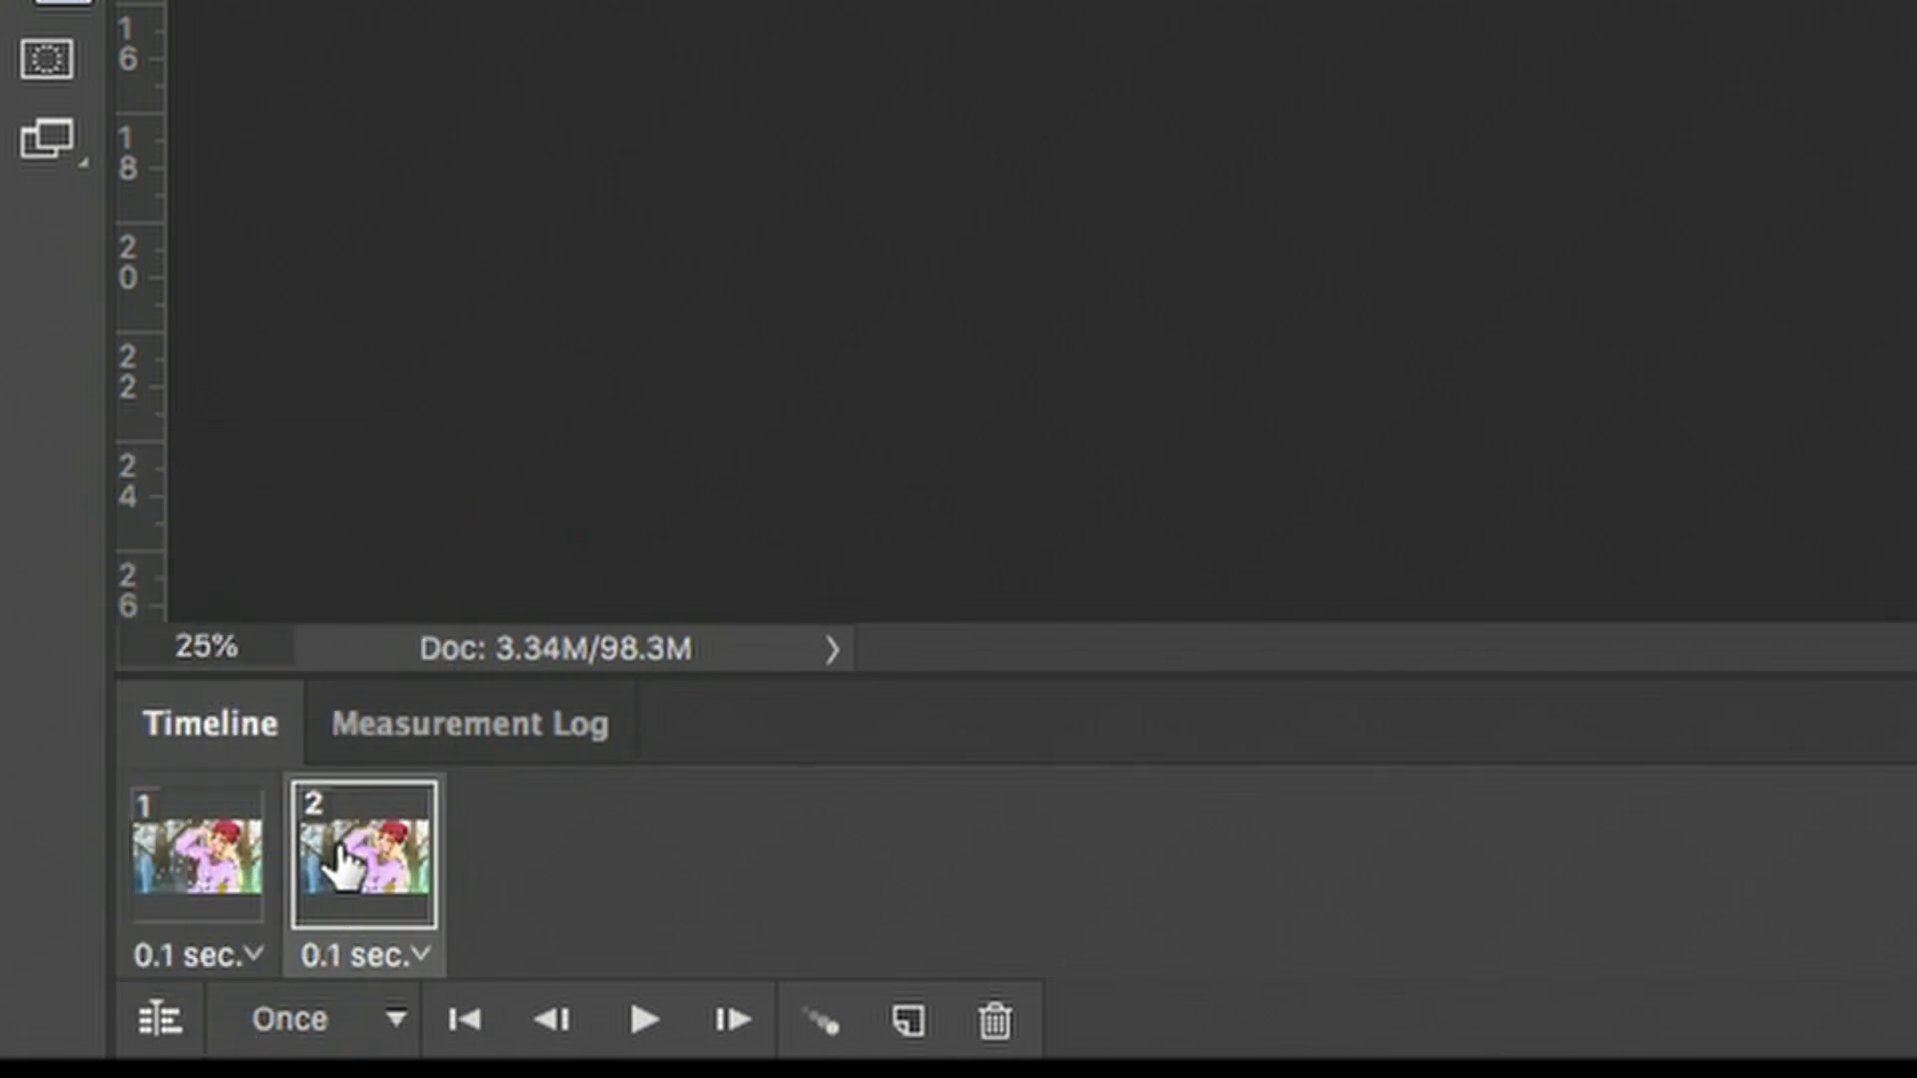
{"action": "left_click", "coordinate": [187, 857]}
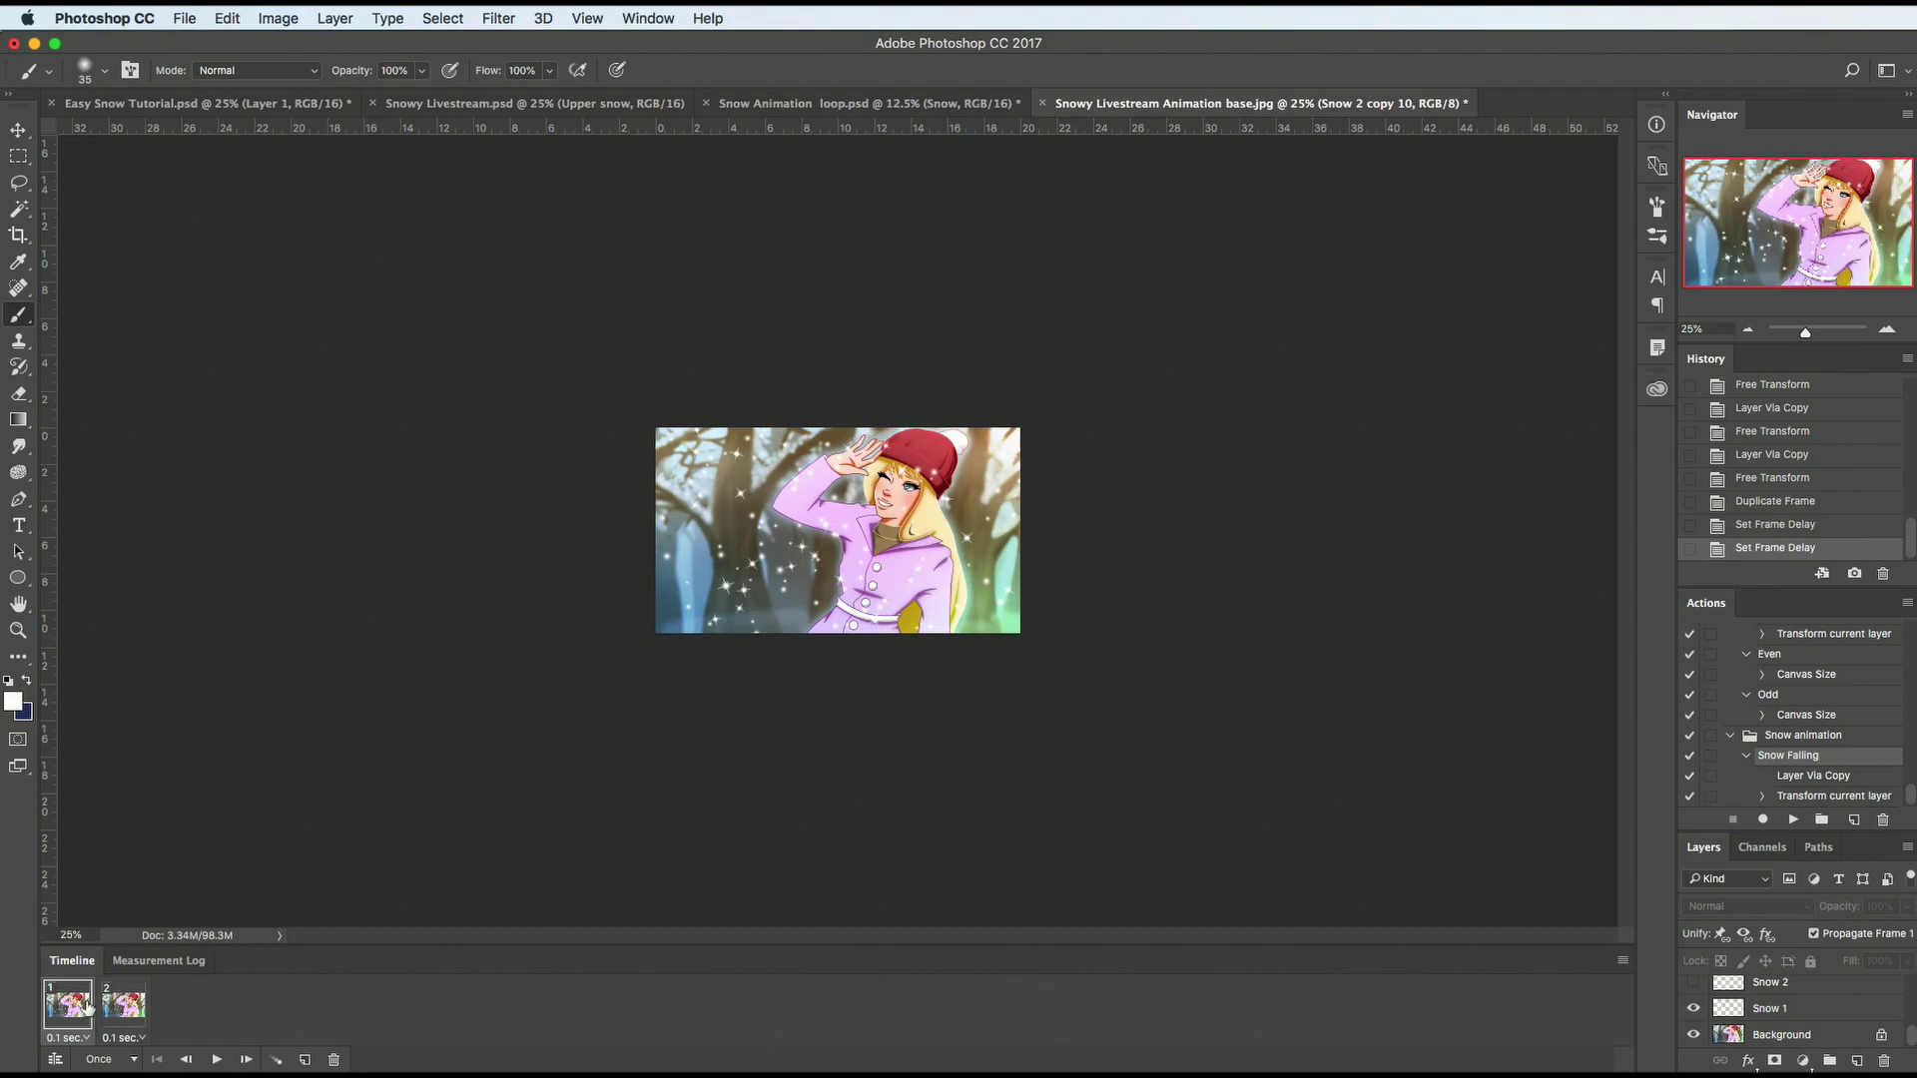
Step: Make frame 2 show the Snow 2 layer instead of Snow 1
{"action": "left_click", "coordinate": [123, 1006]}
{"action": "left_click", "coordinate": [70, 1005]}
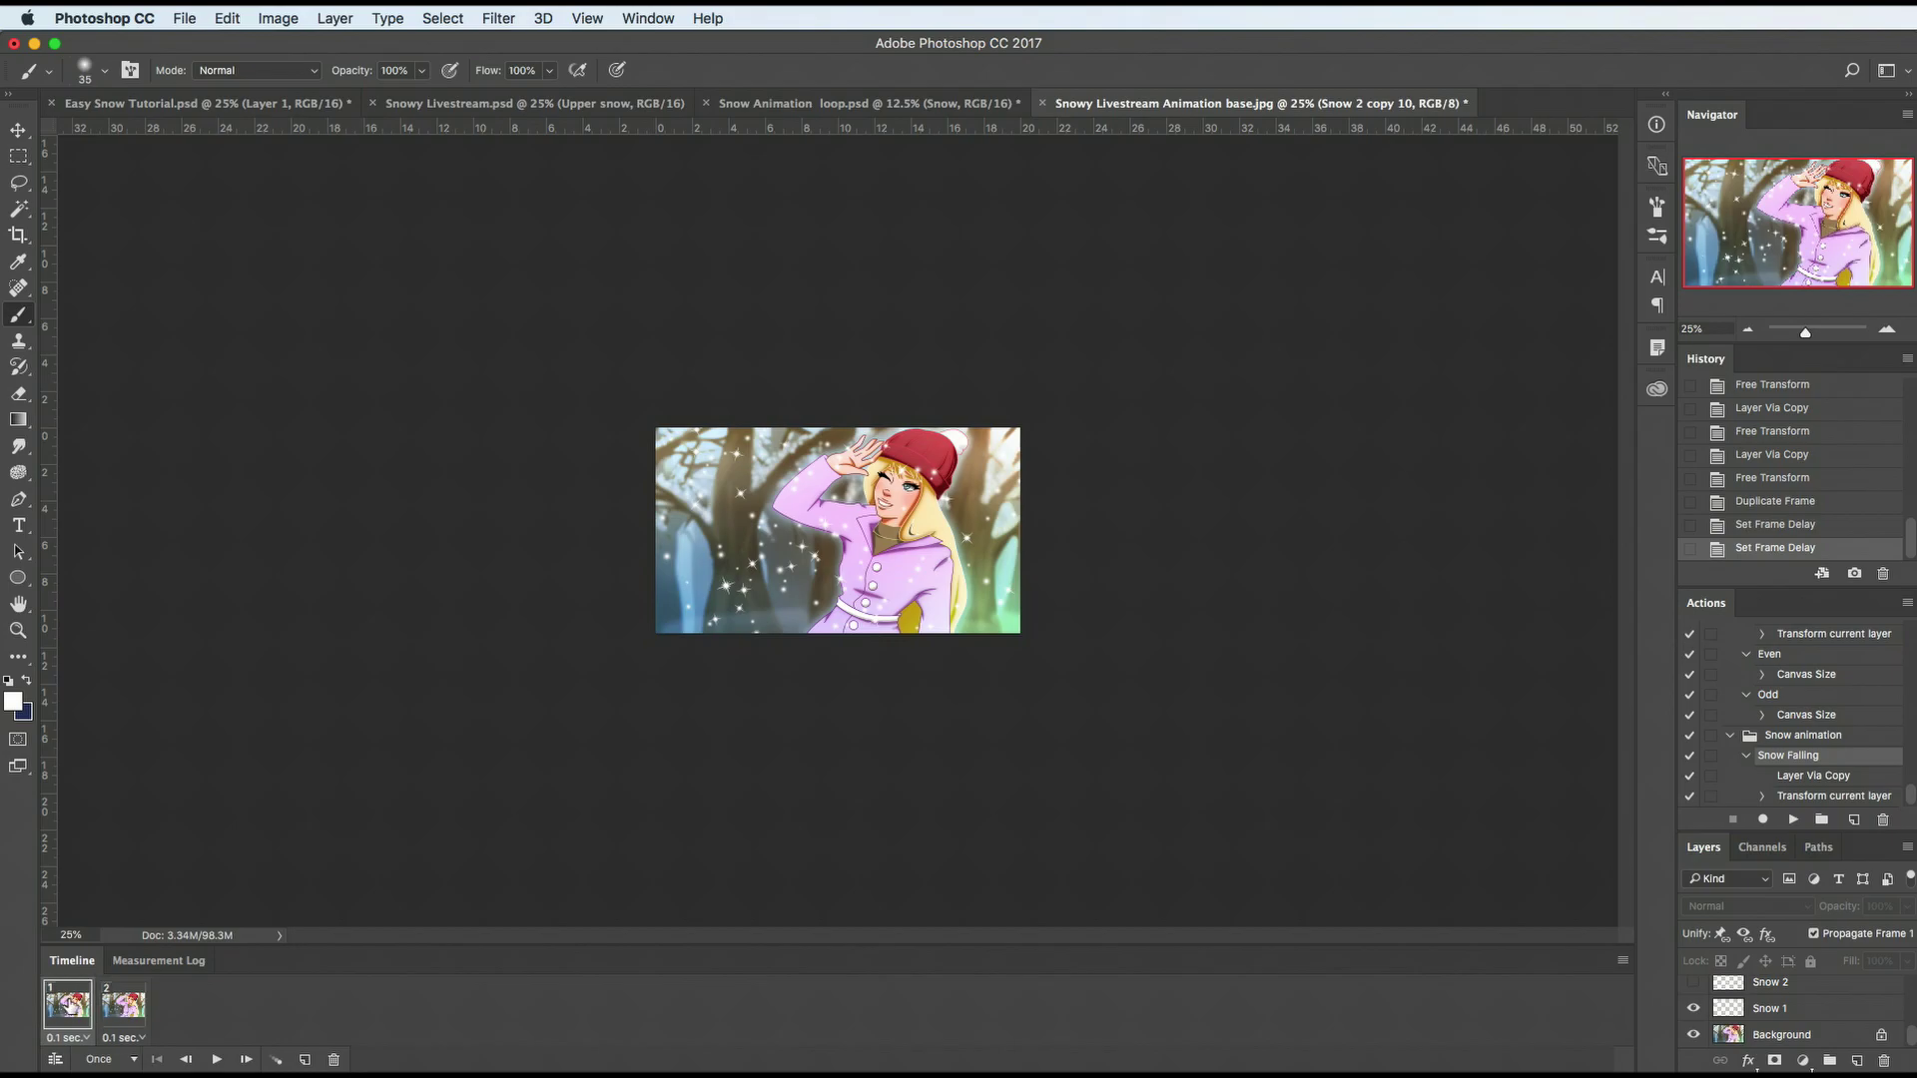
{"action": "left_click", "coordinate": [121, 1007]}
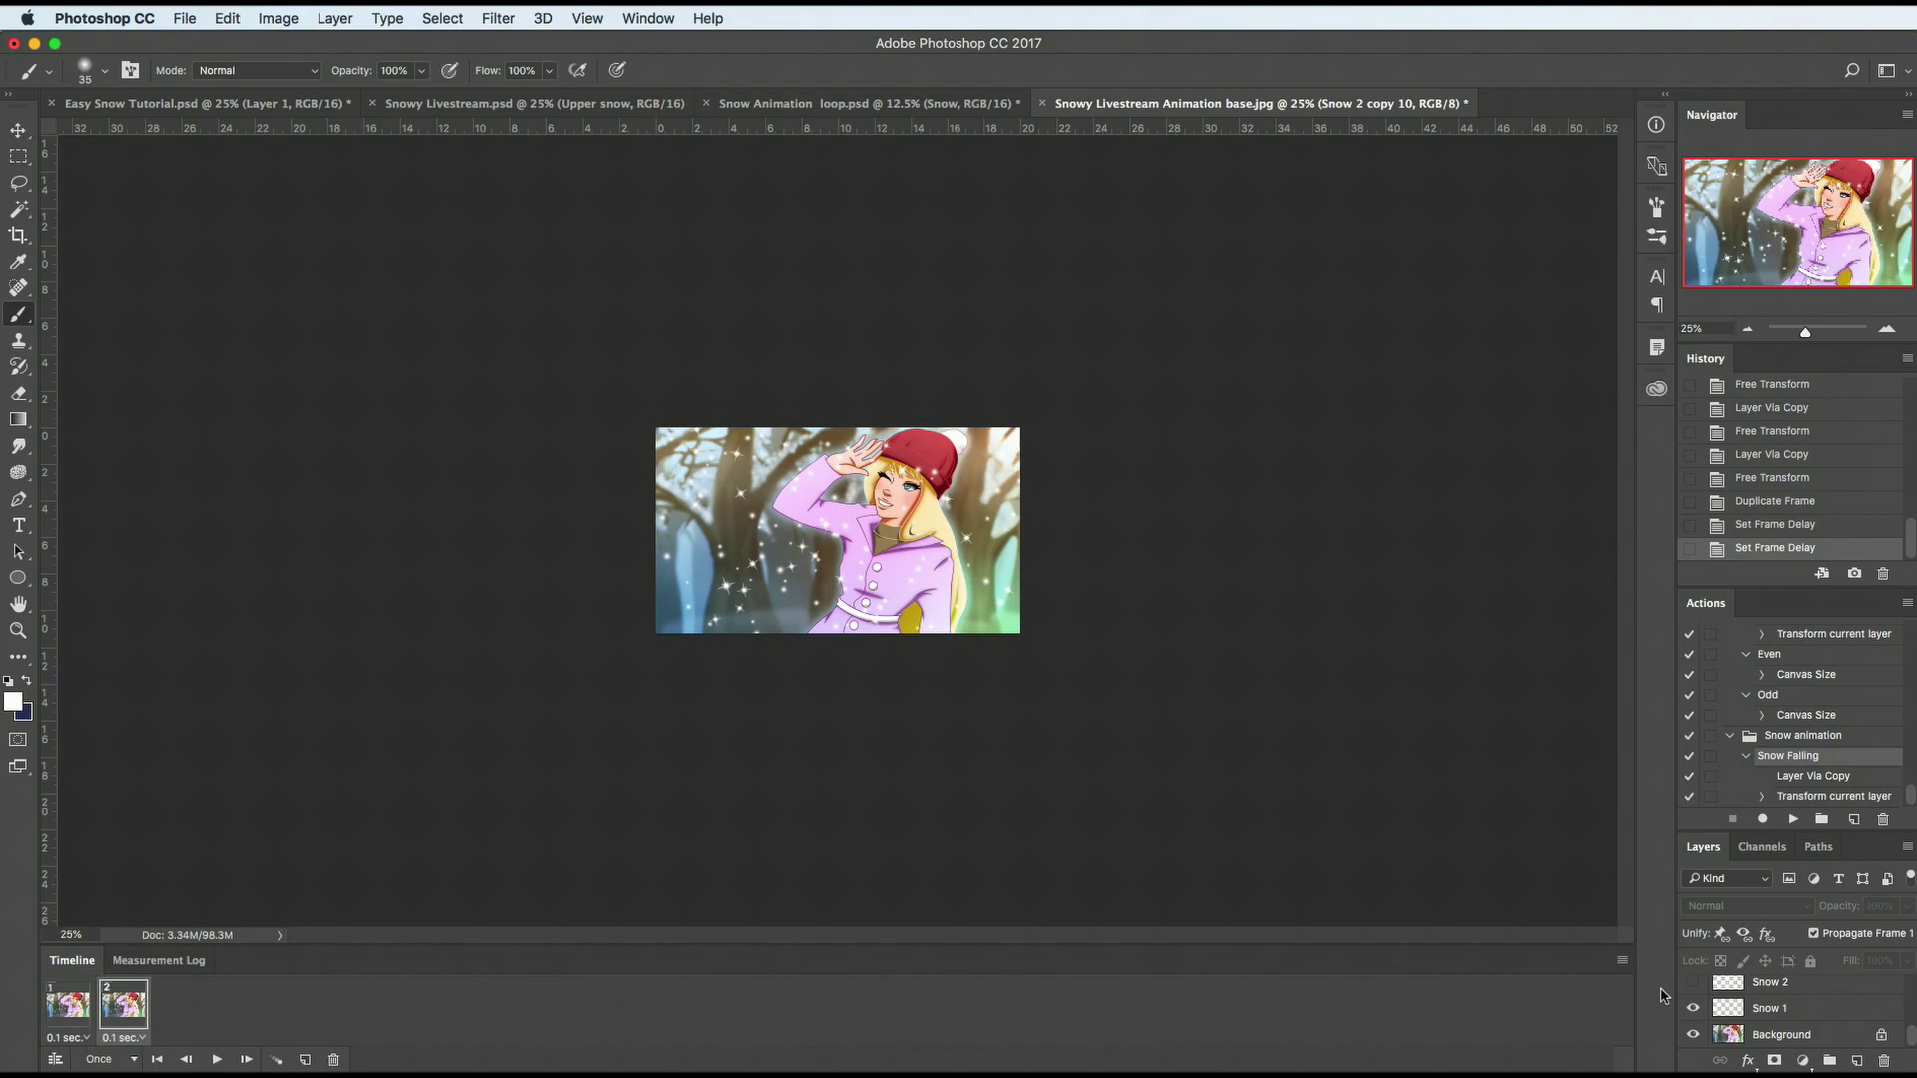
{"action": "left_click", "coordinate": [1694, 1009]}
{"action": "left_click", "coordinate": [1695, 986]}
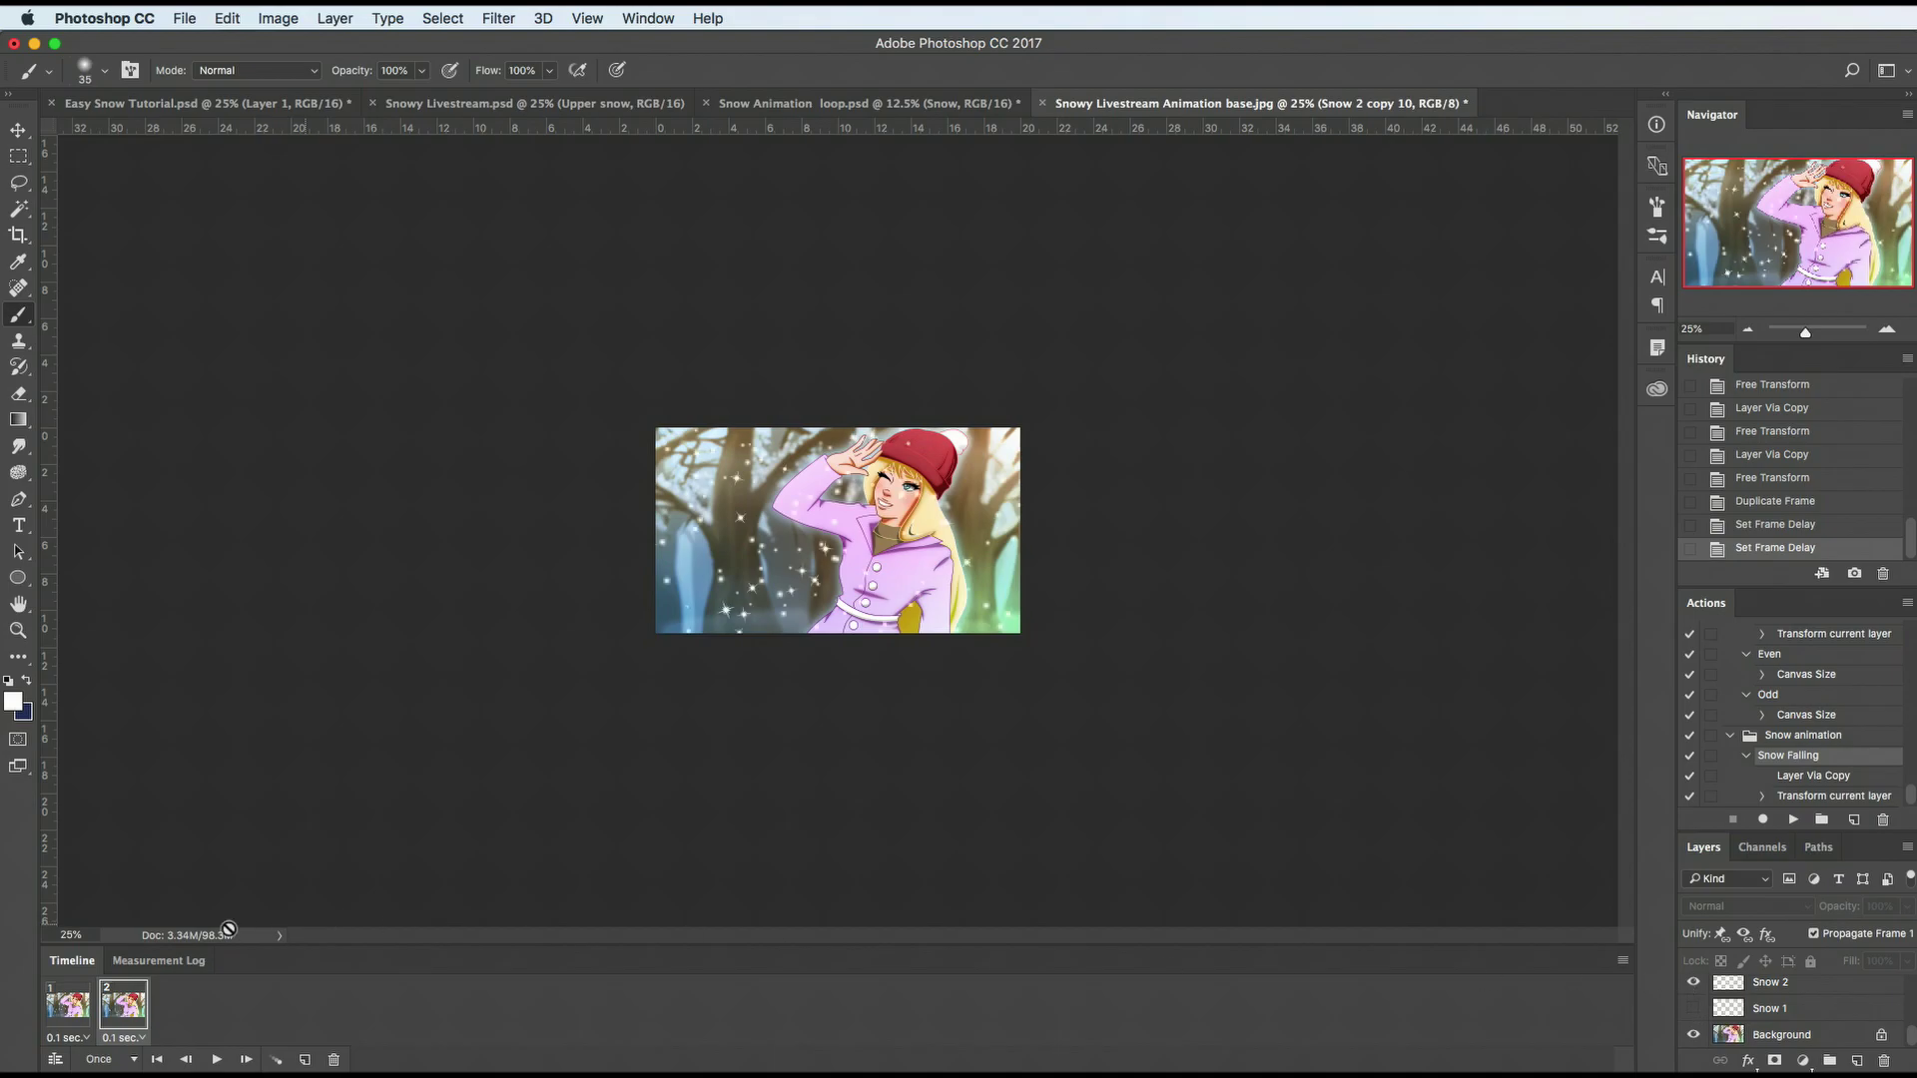
{"action": "left_click", "coordinate": [80, 1009]}
{"action": "left_click", "coordinate": [110, 1008]}
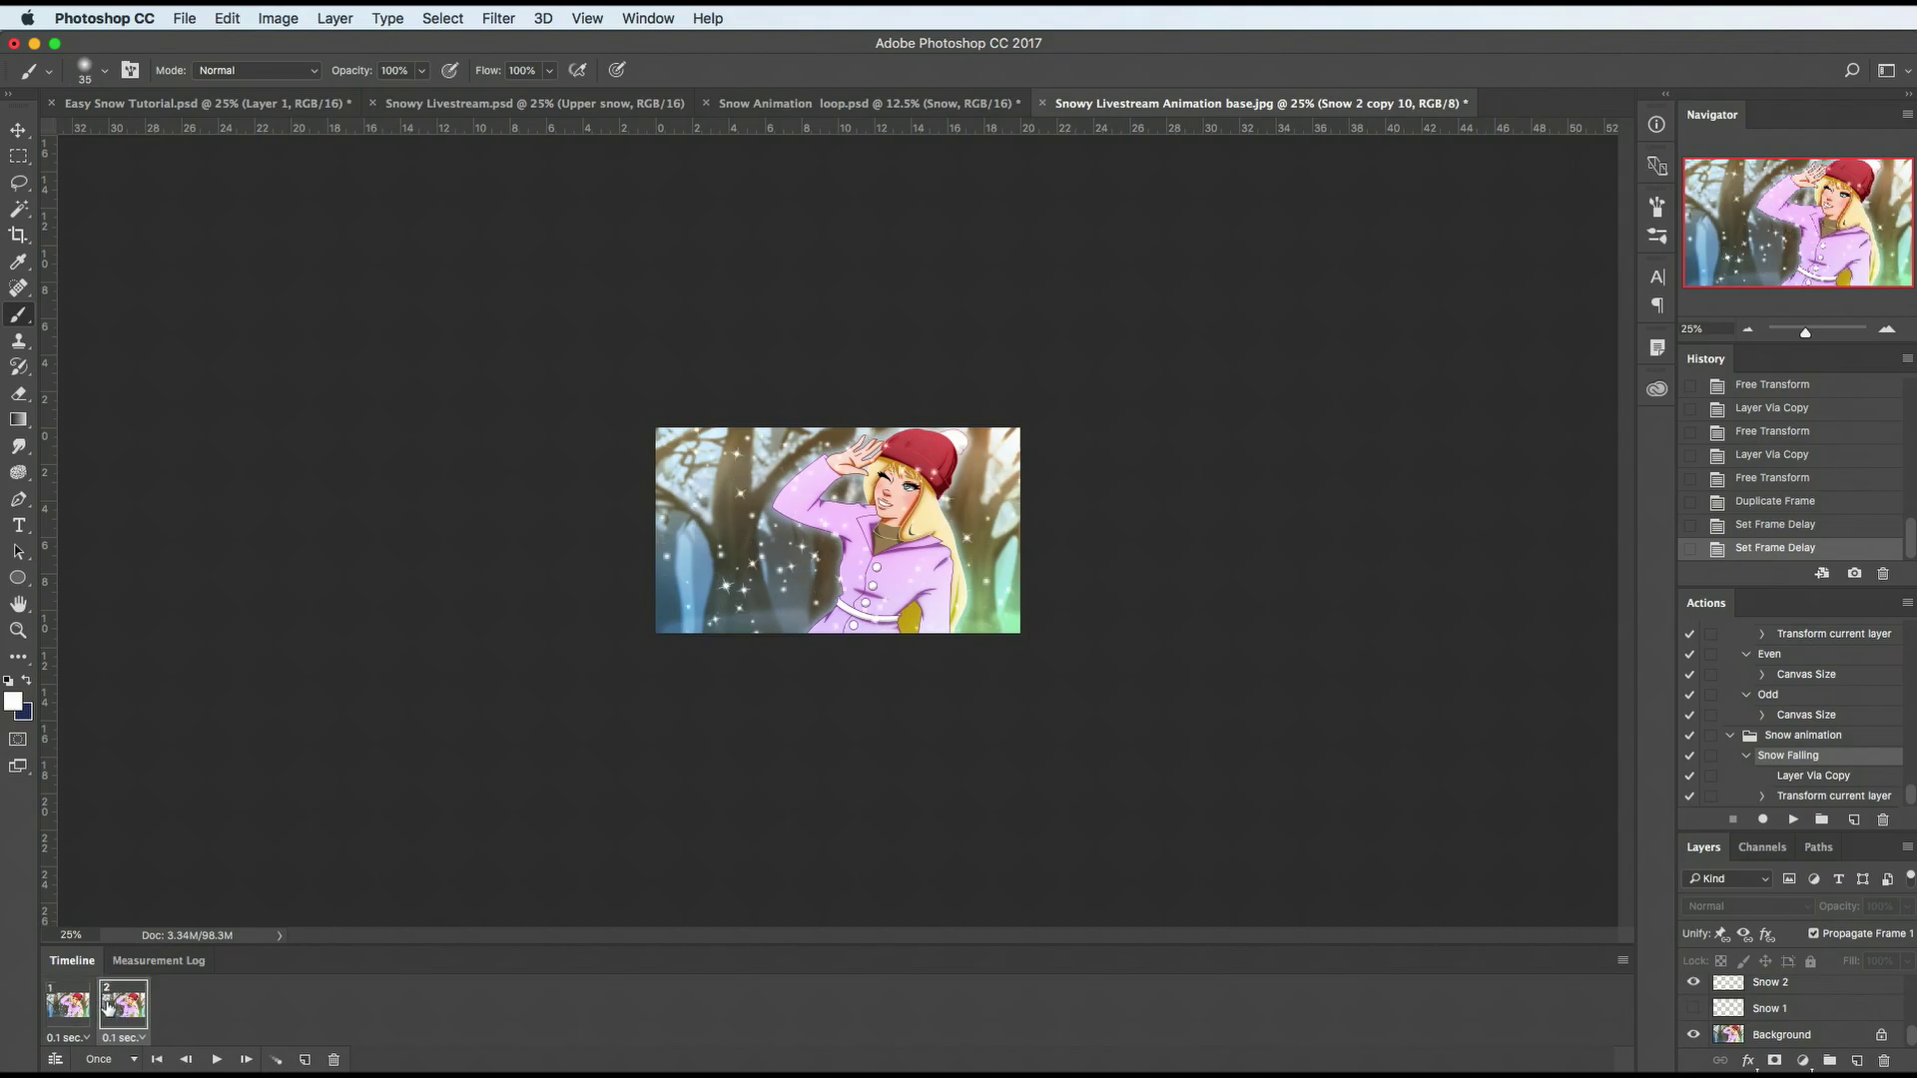
Step: Set the animation's looping to Forever and start playback
{"action": "left_click", "coordinate": [79, 1014]}
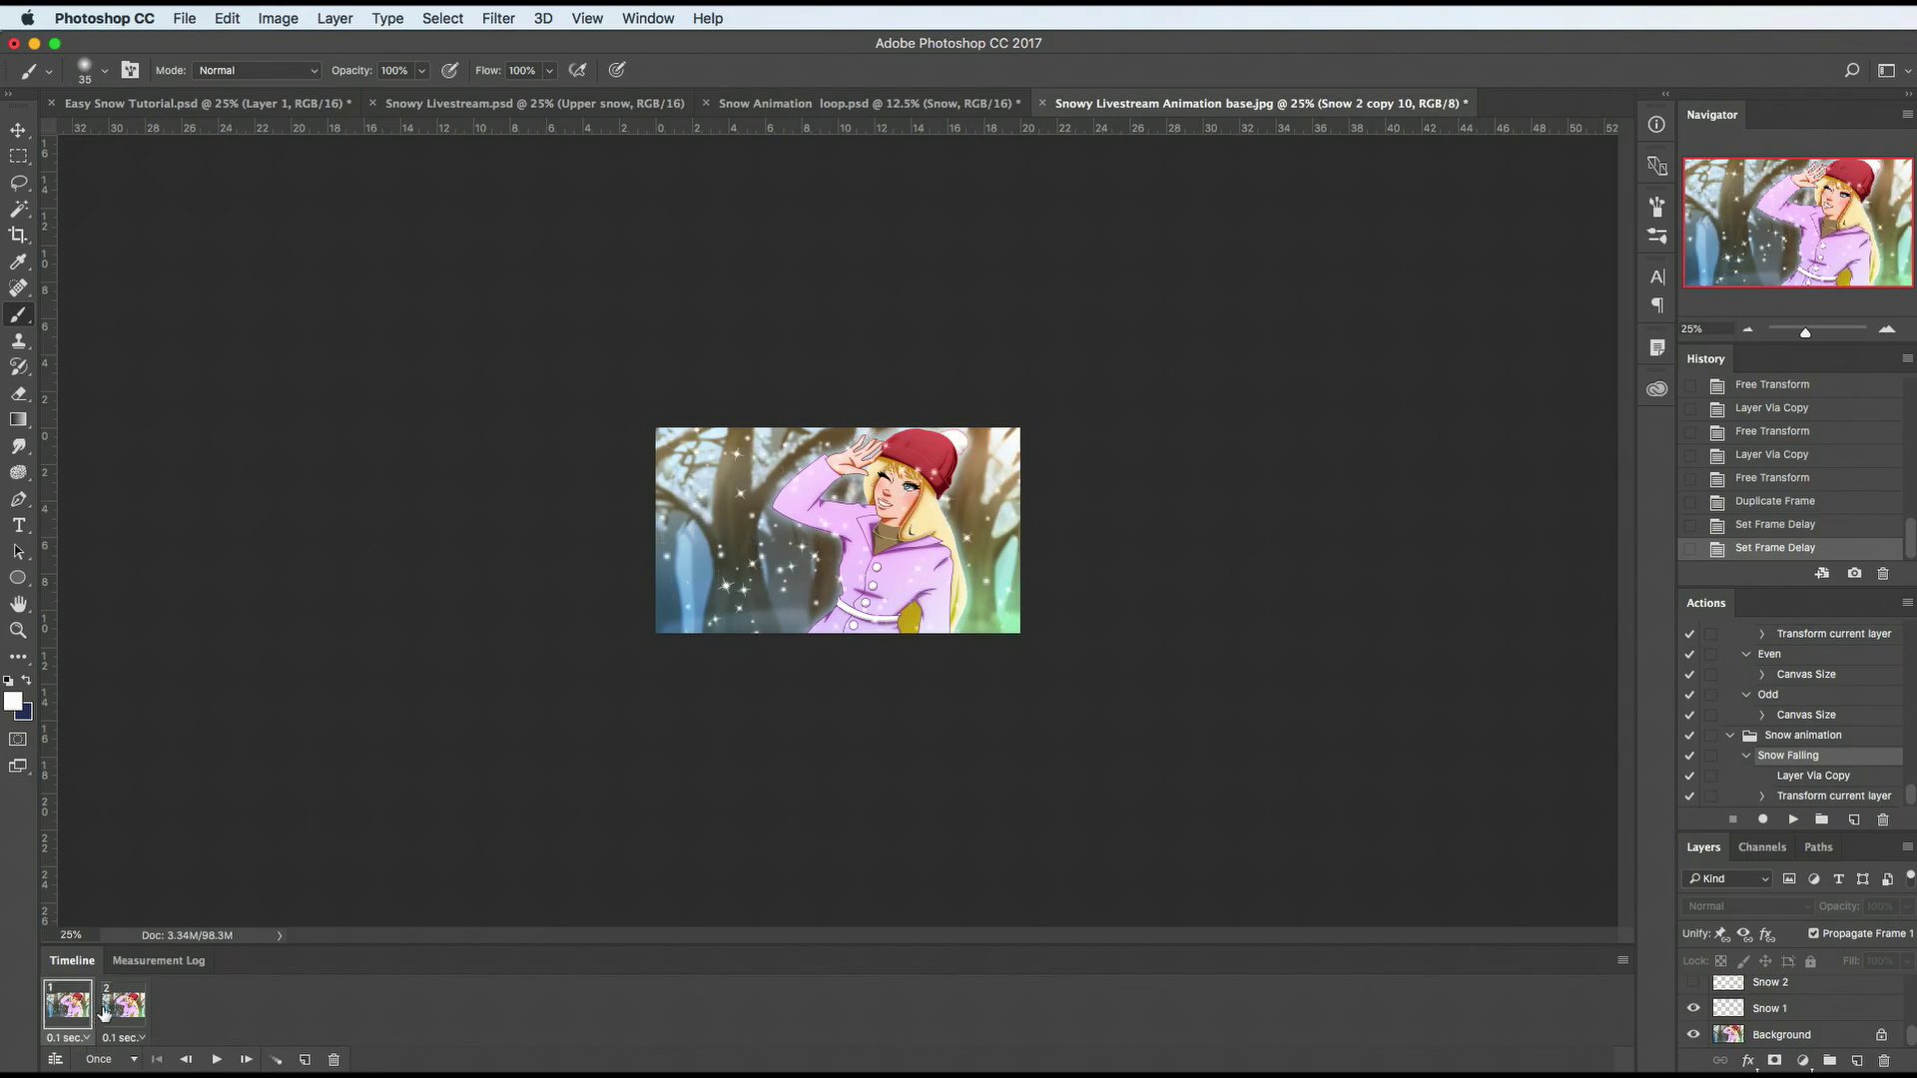
{"action": "left_click", "coordinate": [110, 1008]}
{"action": "left_click", "coordinate": [99, 1060]}
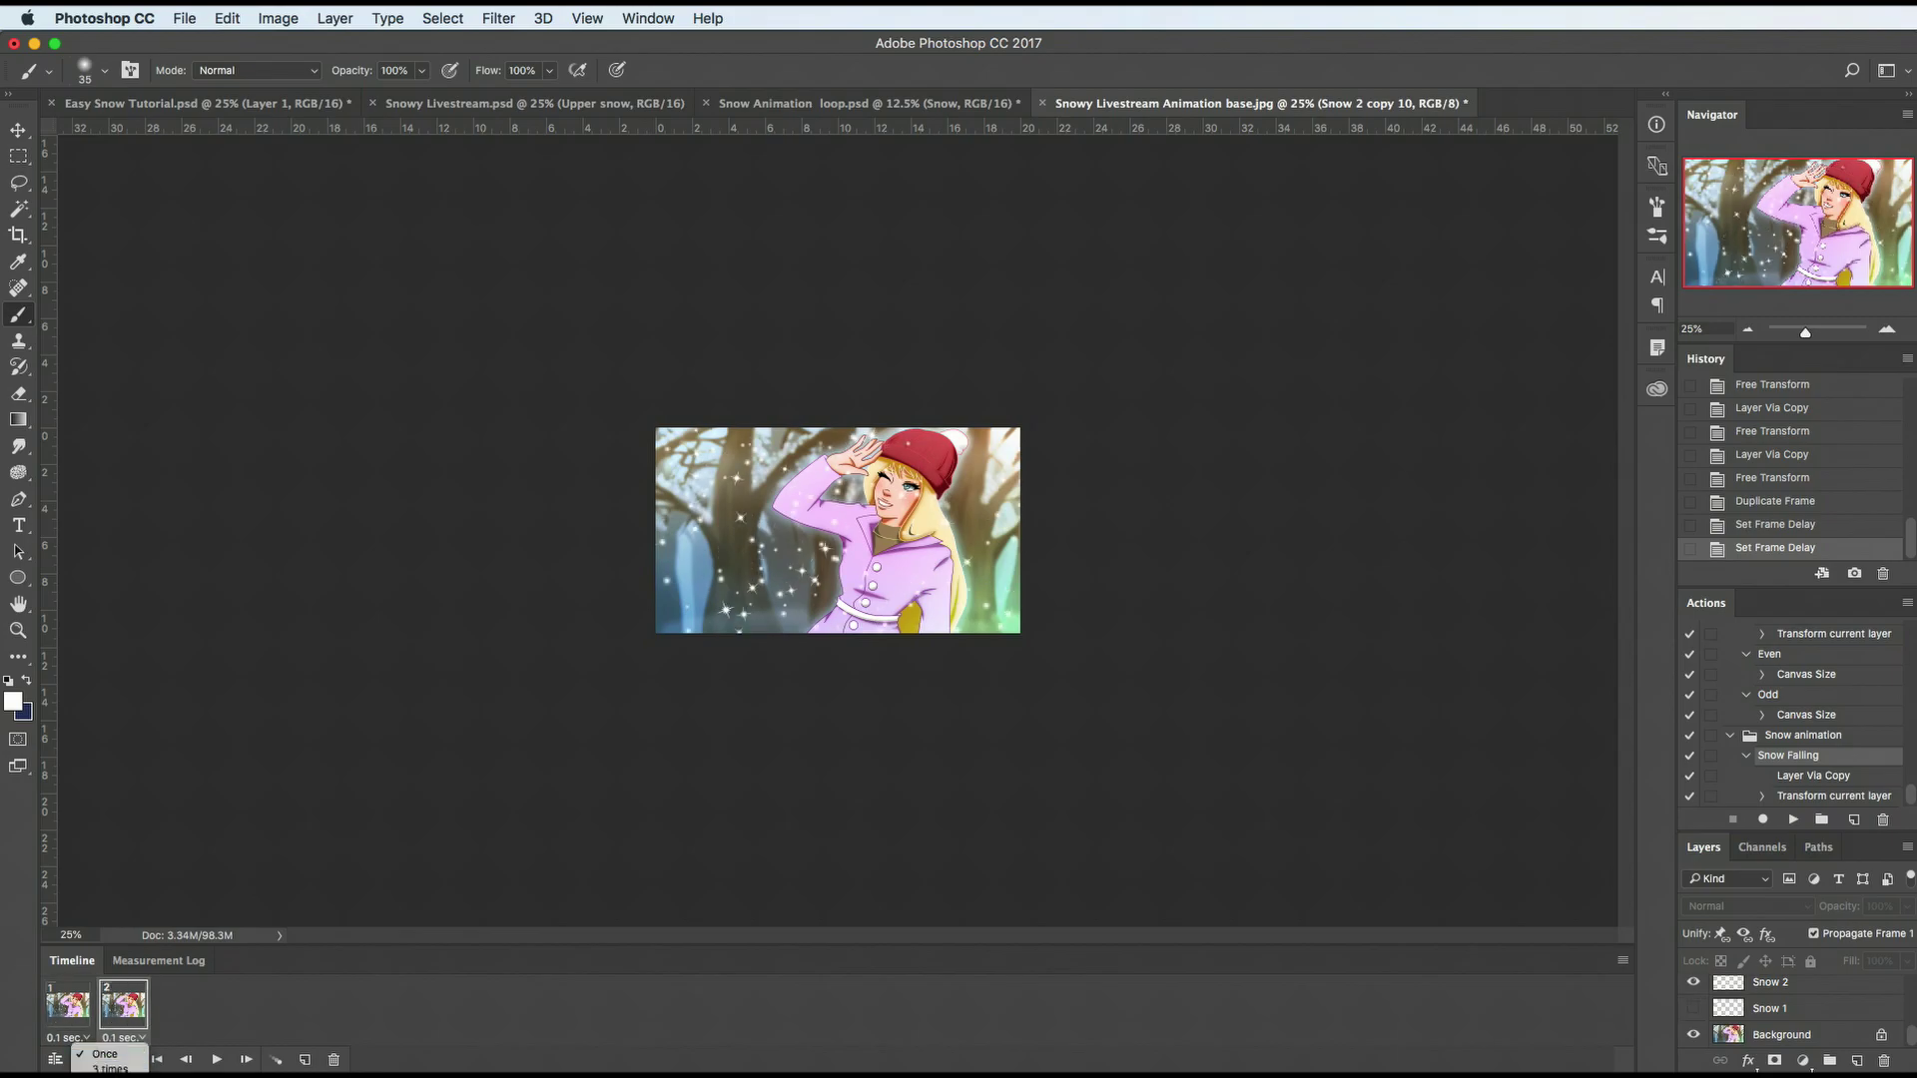
{"action": "left_click", "coordinate": [105, 1071]}
{"action": "left_click", "coordinate": [216, 1059]}
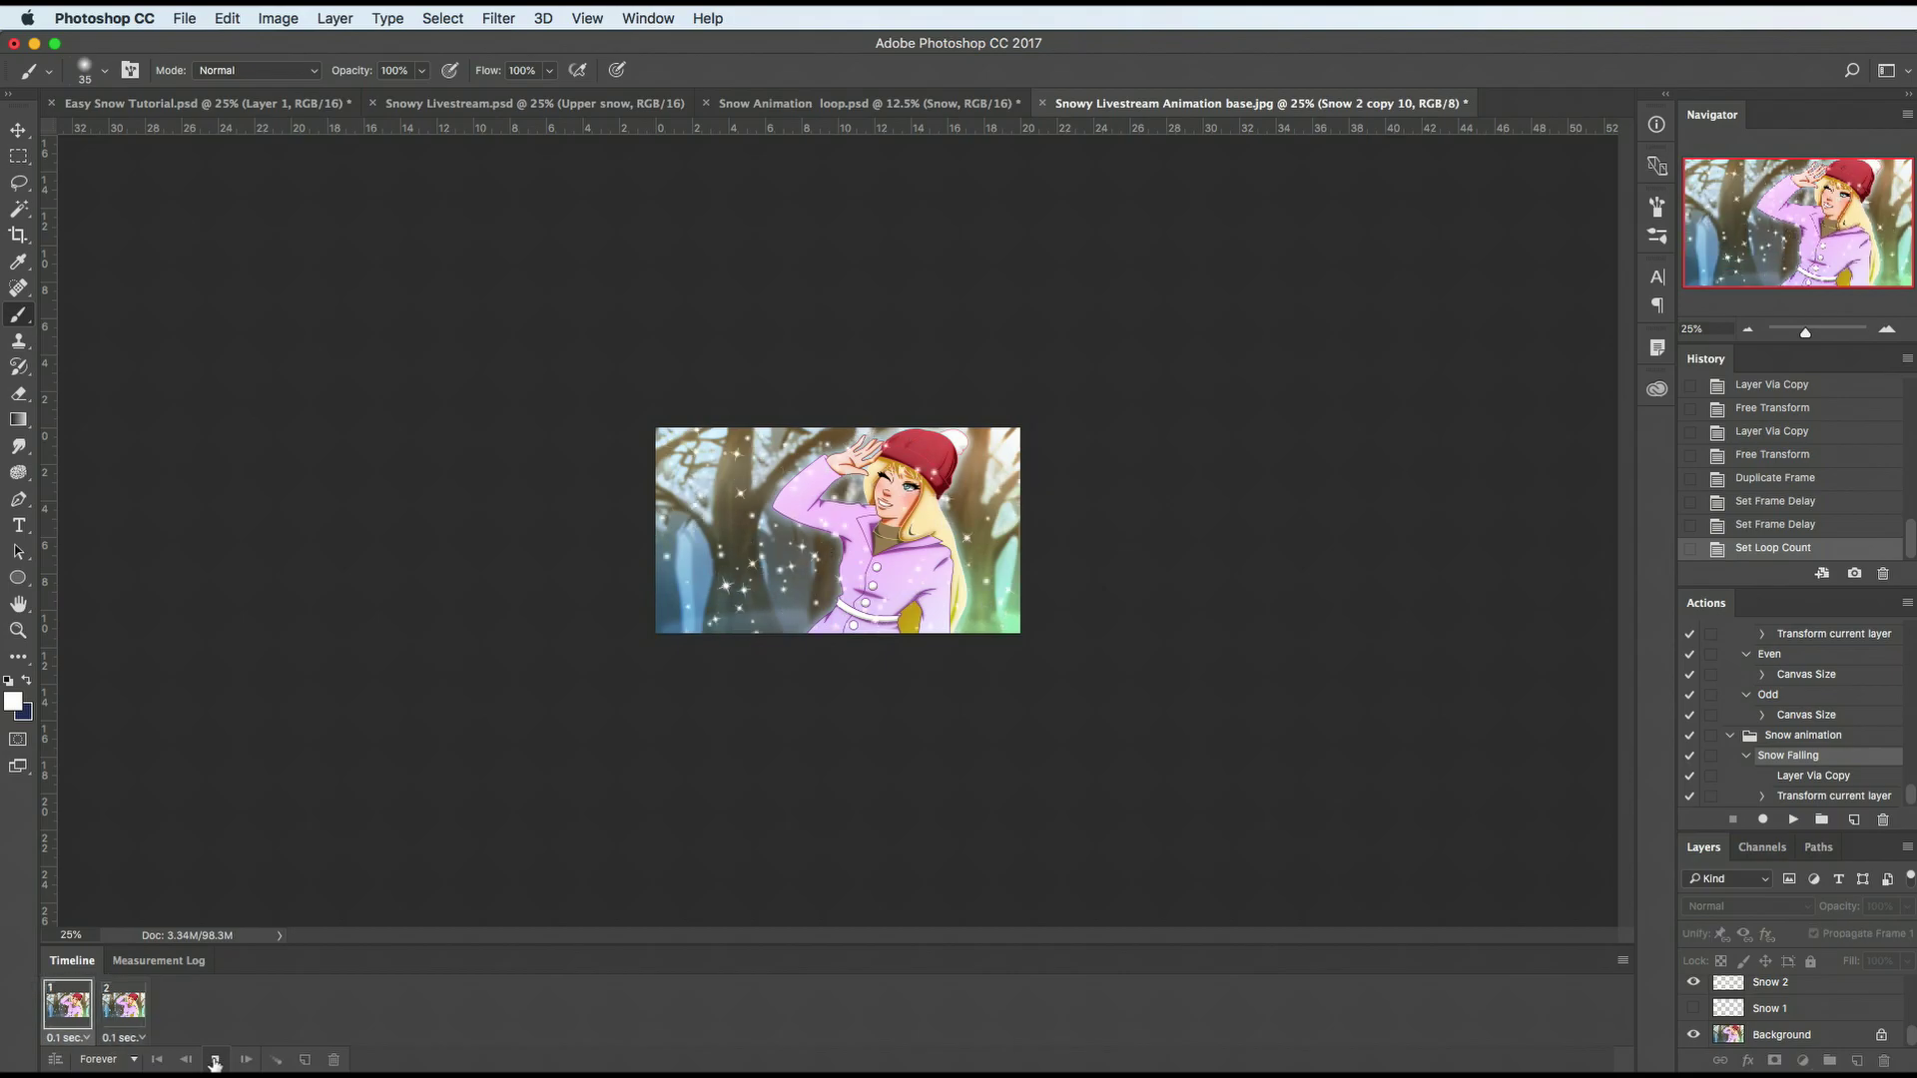
Step: Stop playback and add frames 3–5 showing Snow 2 copy, Snow 2 copy 2 and Snow 2 copy 3
{"action": "left_click", "coordinate": [215, 1060]}
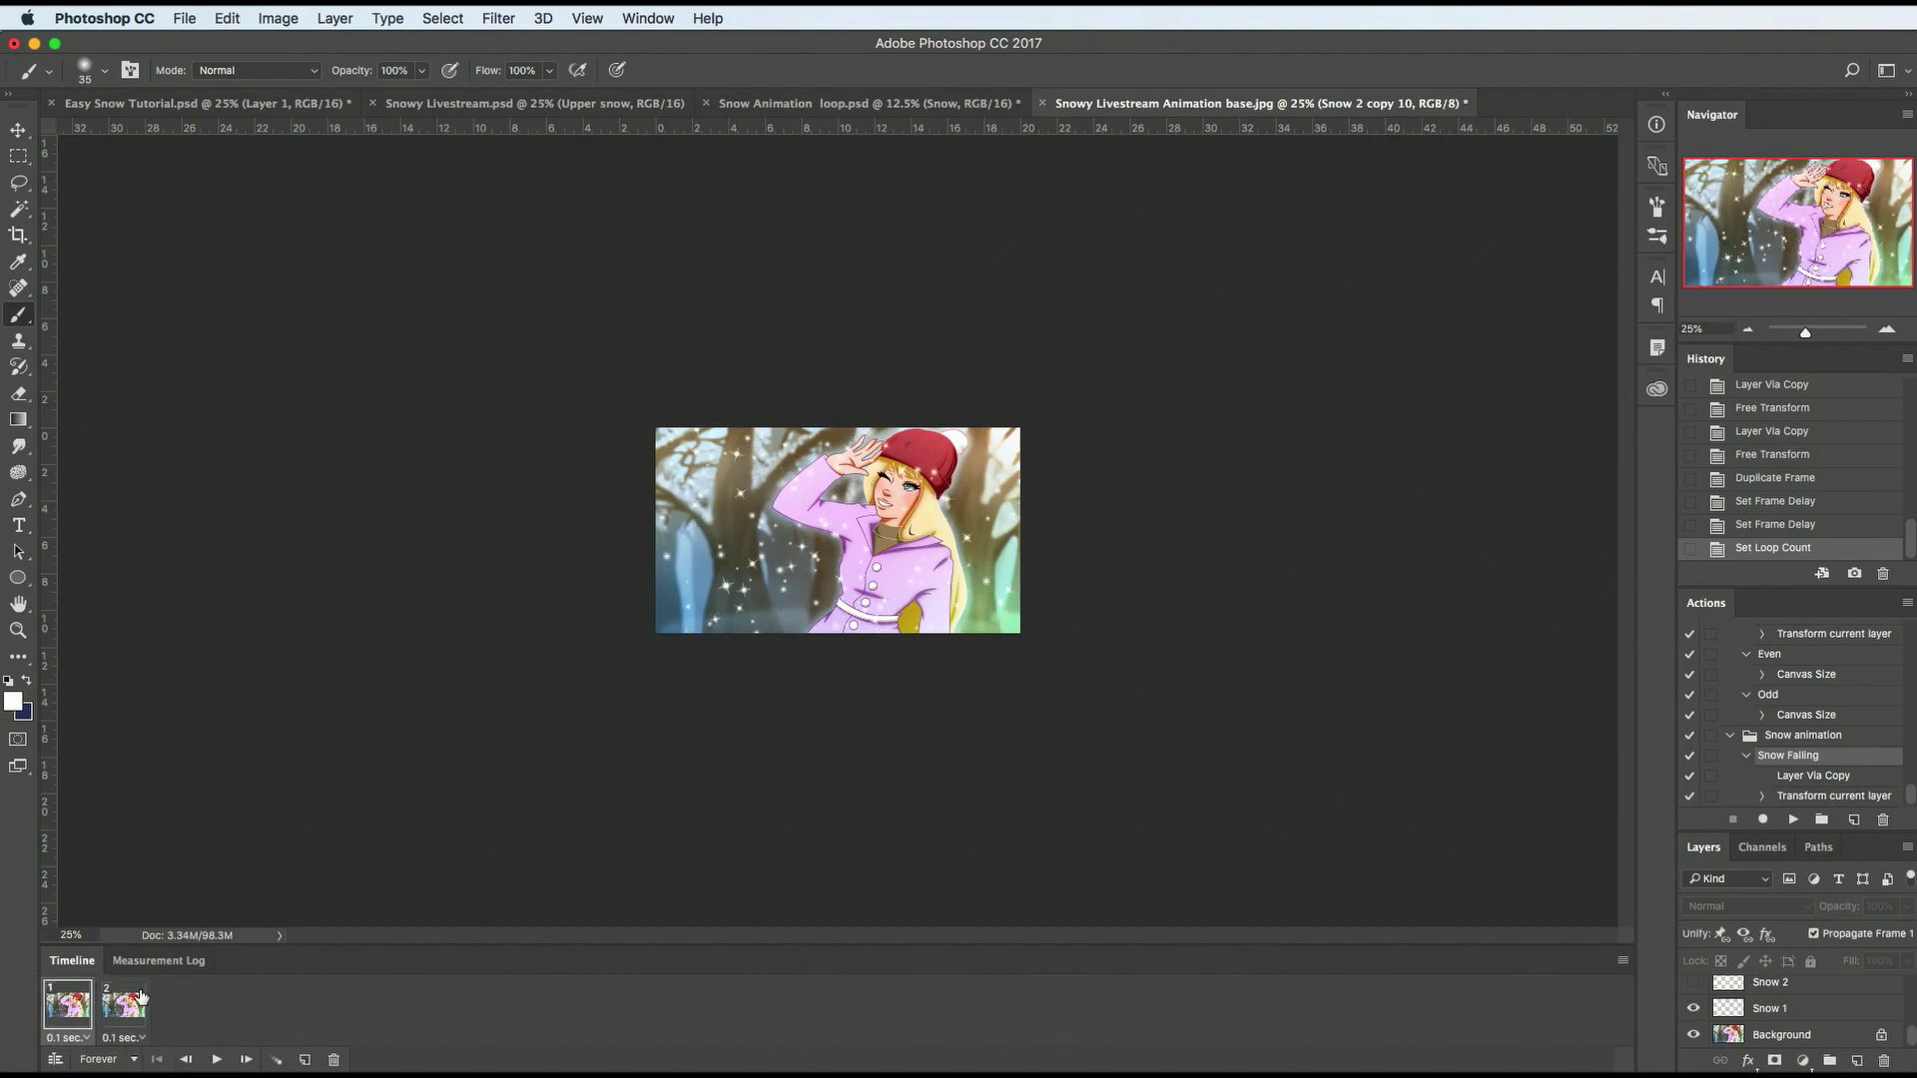
{"action": "left_click", "coordinate": [306, 1061]}
{"action": "scroll", "coordinate": [1757, 1008], "scroll_direction": "up", "scroll_amount": 1}
{"action": "left_click", "coordinate": [1694, 1020]}
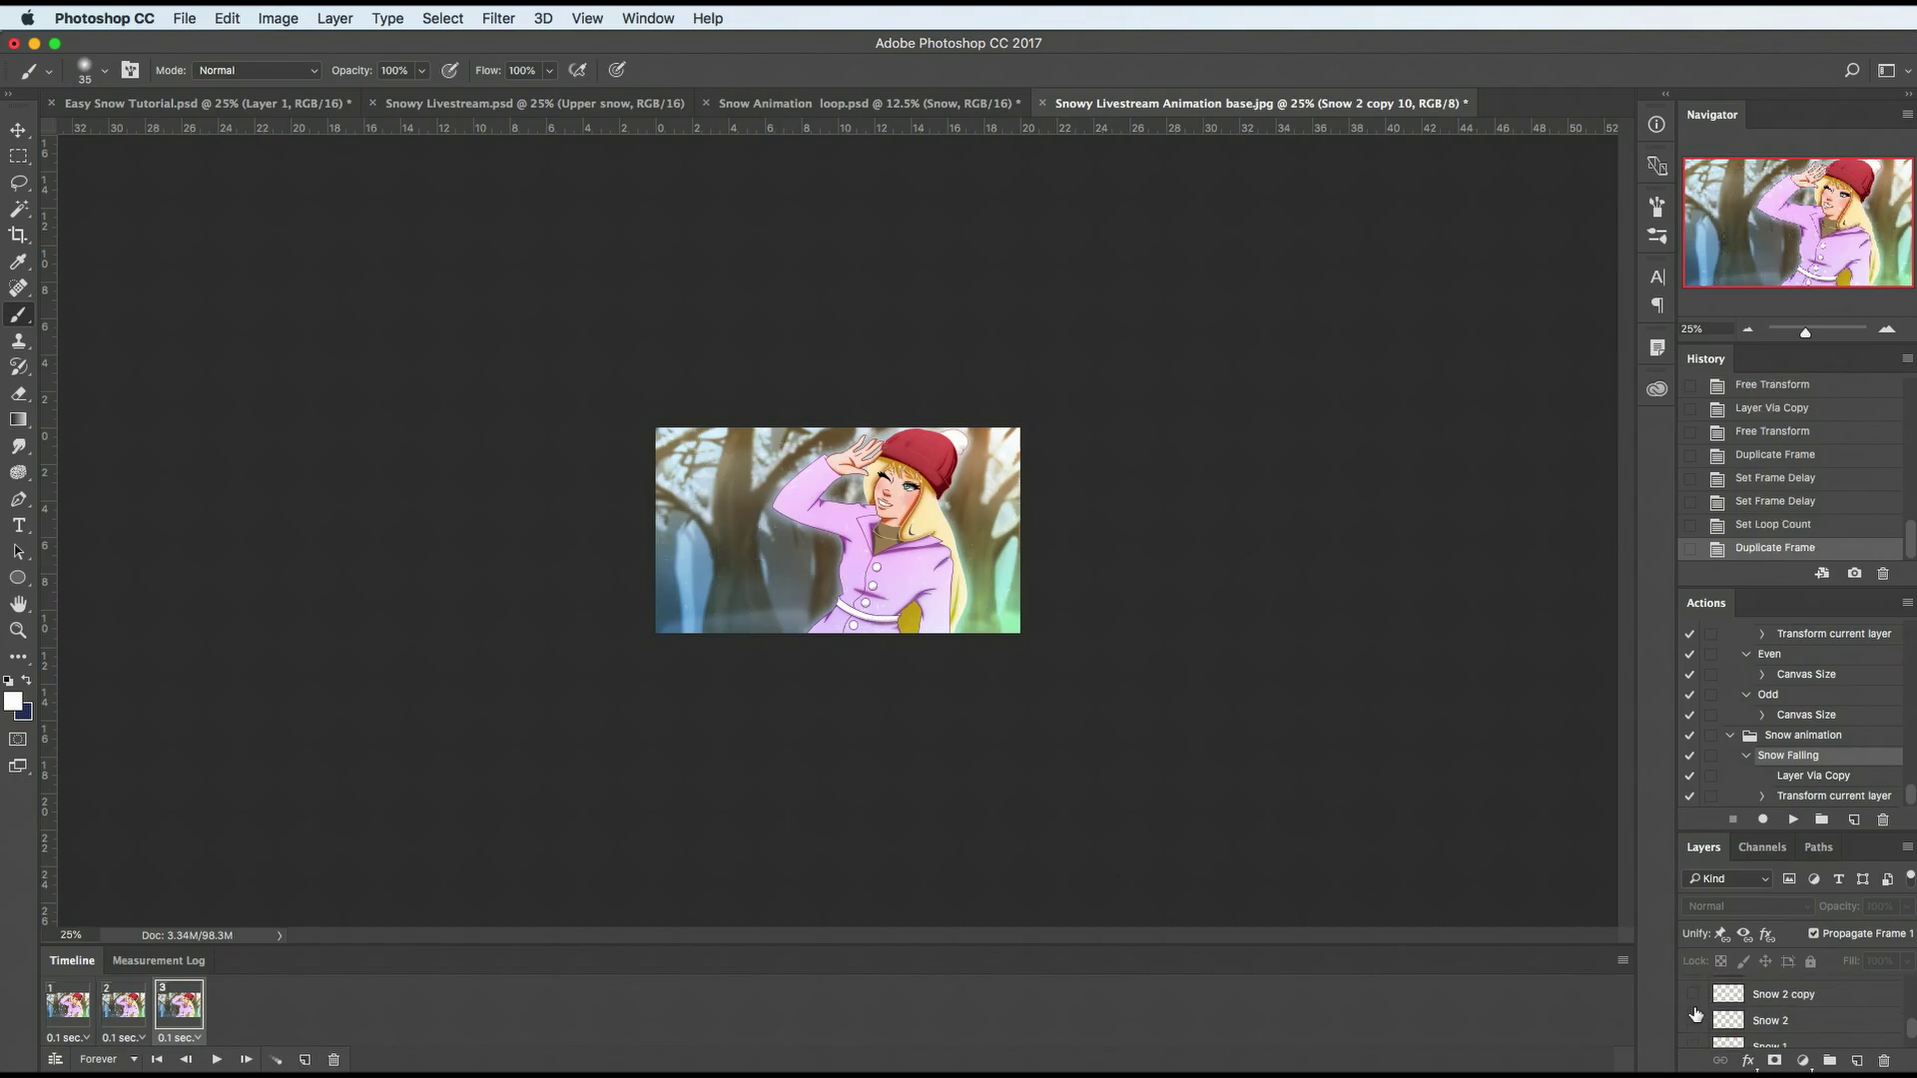
{"action": "left_click", "coordinate": [1693, 995]}
{"action": "left_click", "coordinate": [306, 1060]}
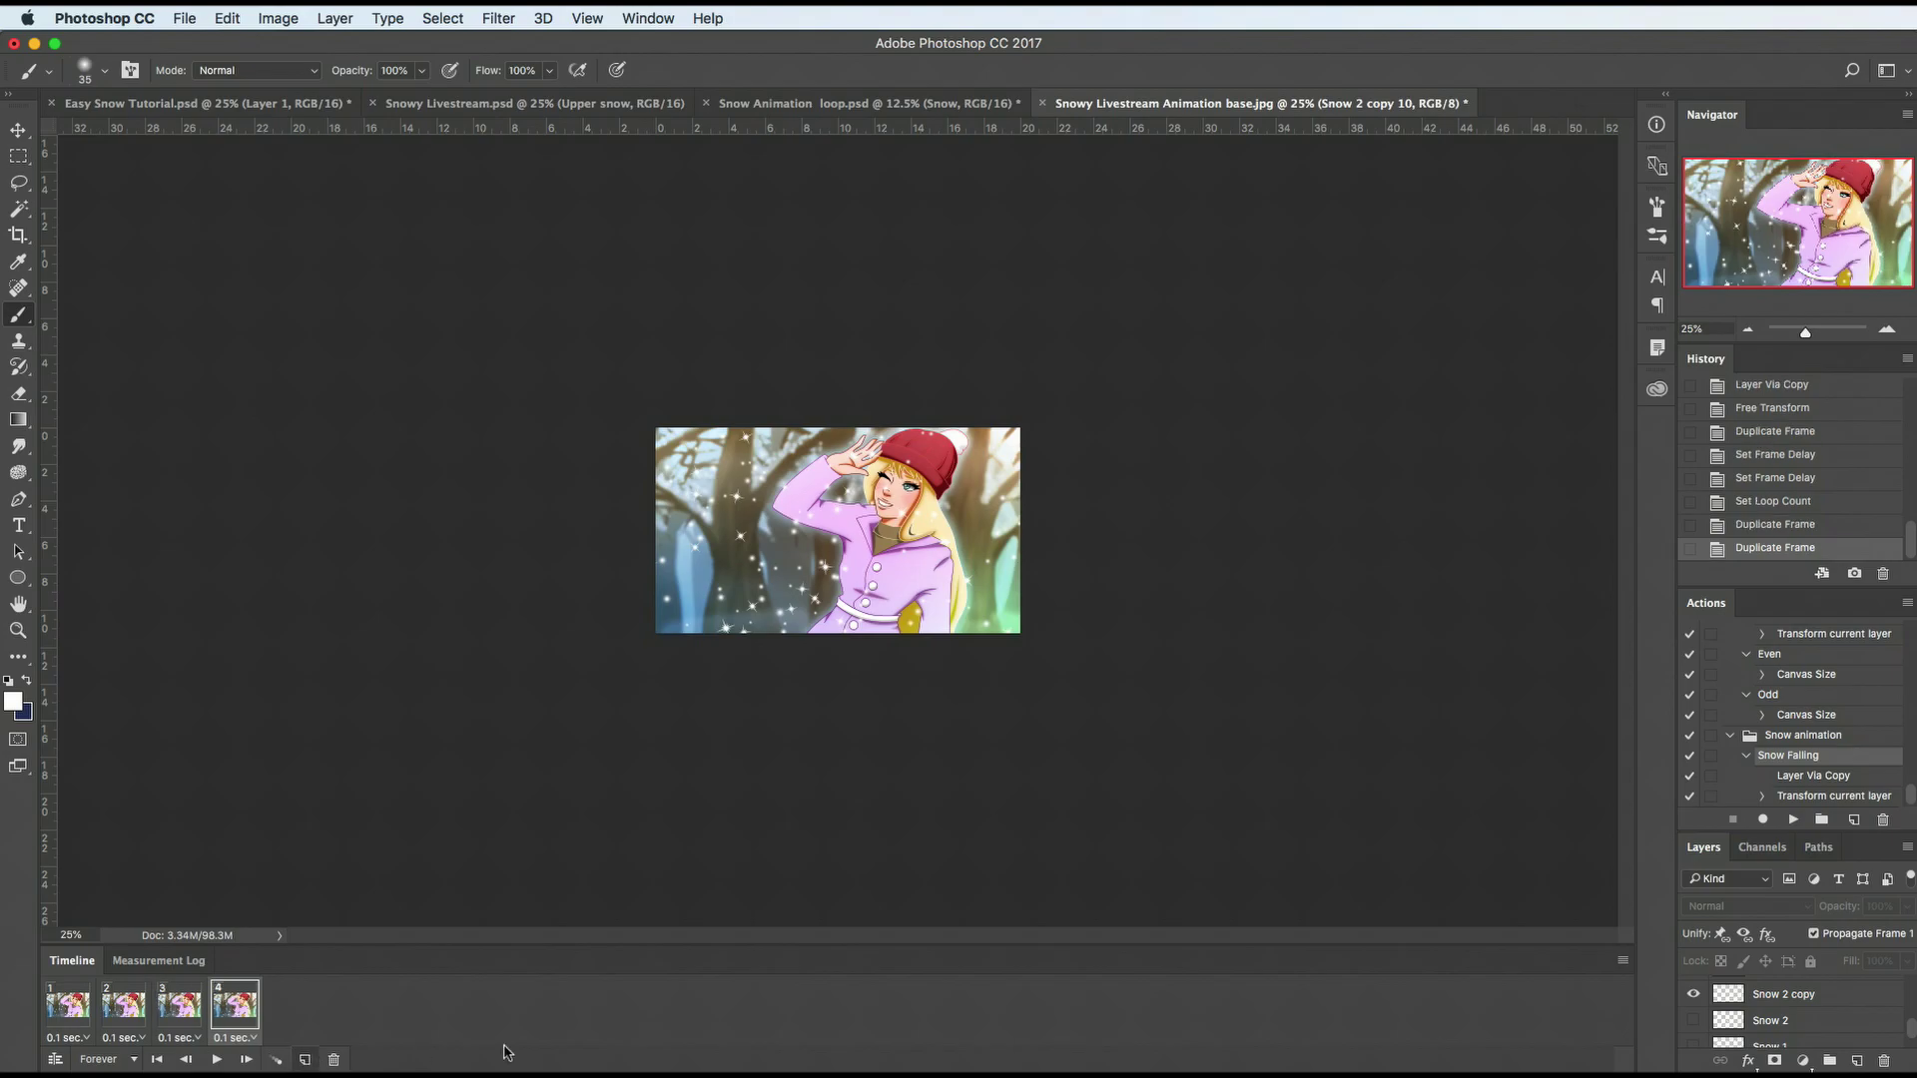
{"action": "scroll", "coordinate": [1757, 1014], "scroll_direction": "up", "scroll_amount": 1}
{"action": "left_click", "coordinate": [1693, 1028]}
{"action": "left_click", "coordinate": [1693, 1001]}
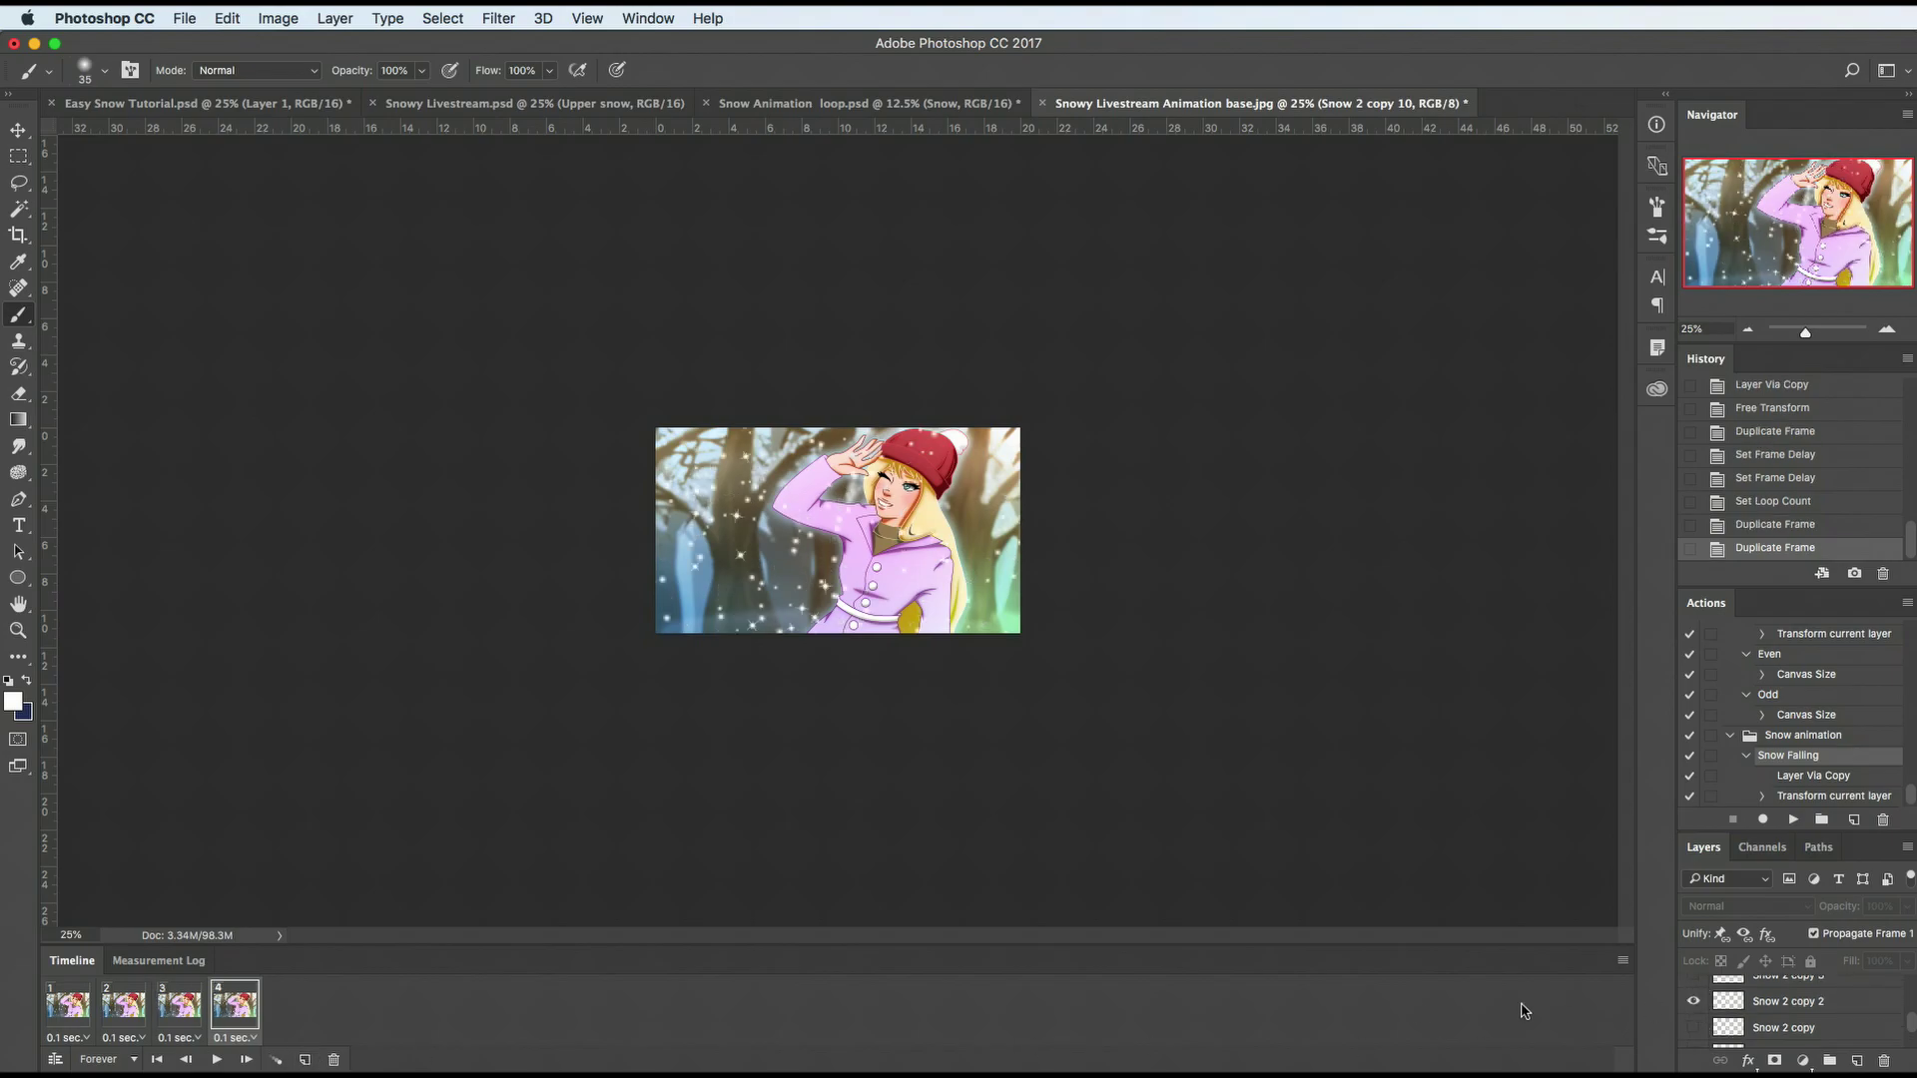
{"action": "left_click", "coordinate": [303, 1060]}
{"action": "left_click", "coordinate": [1693, 1001]}
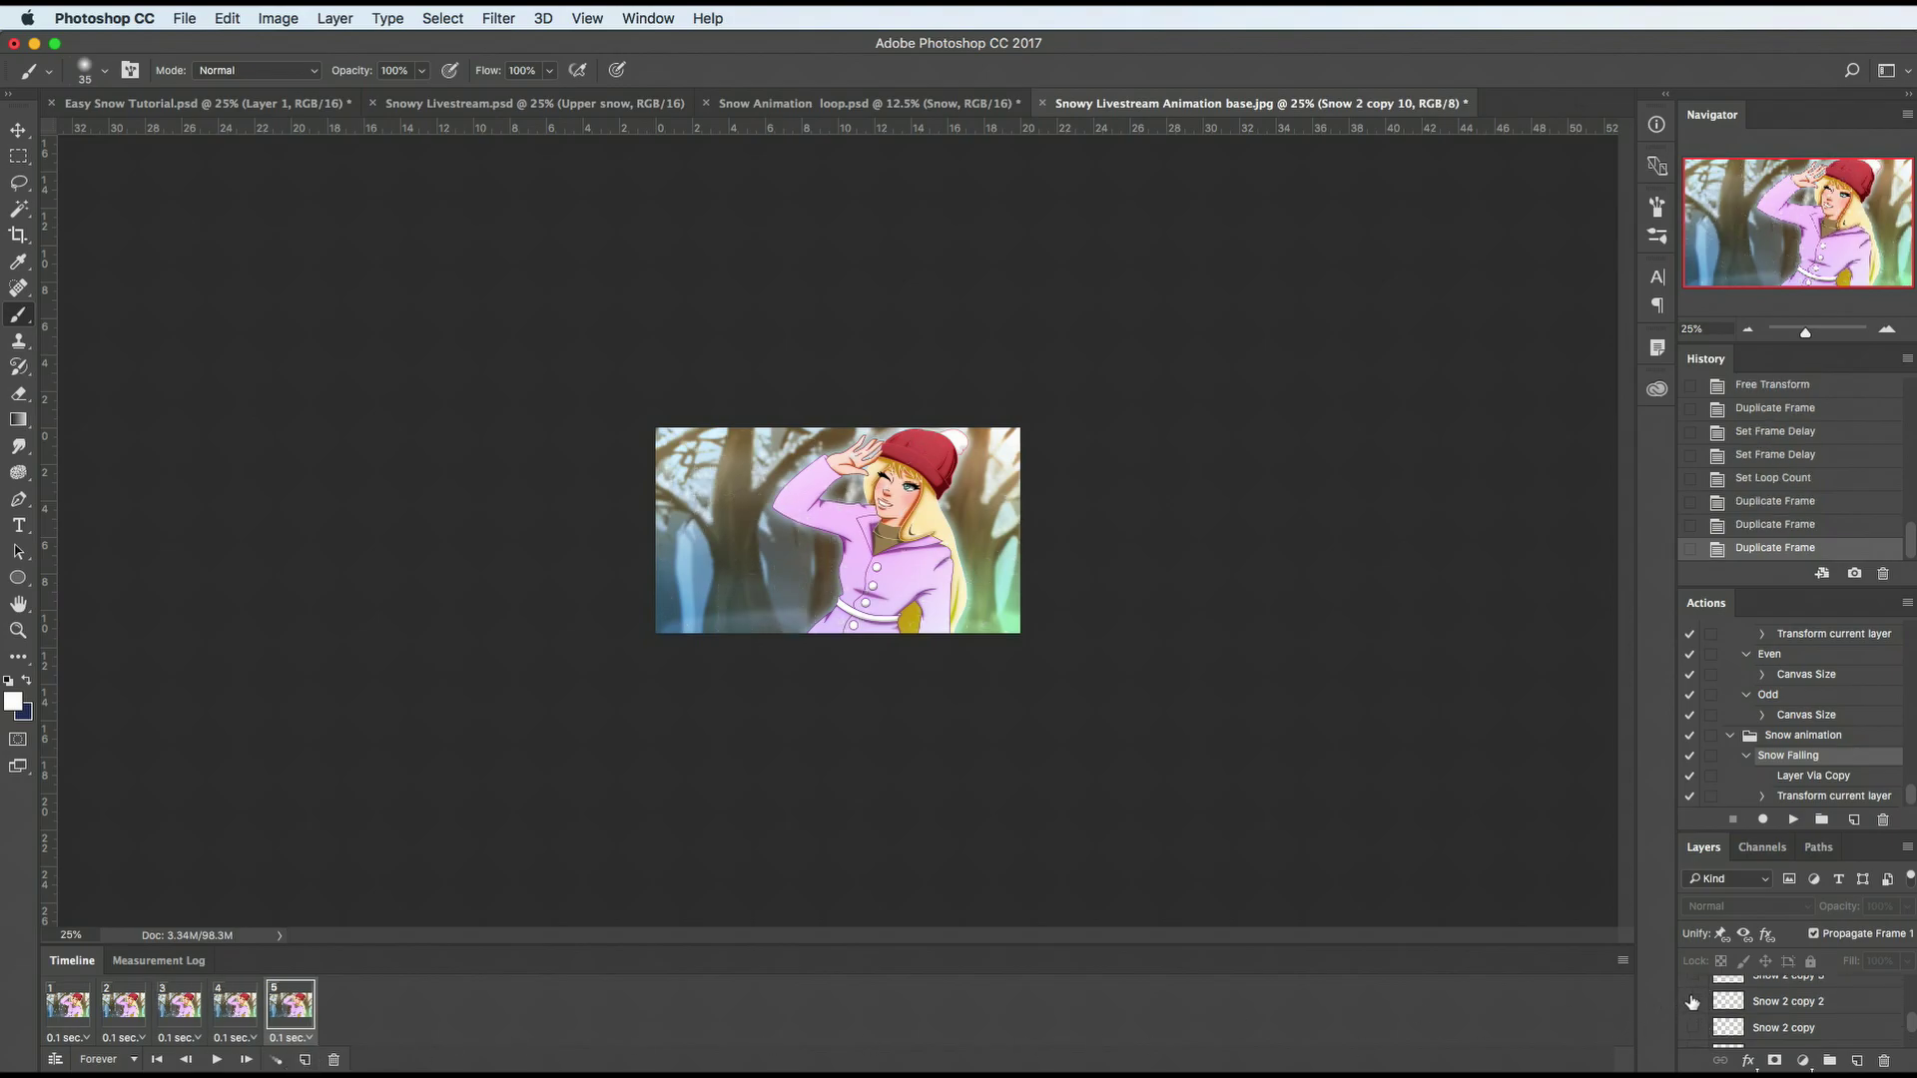
{"action": "scroll", "coordinate": [1693, 995], "scroll_direction": "up", "scroll_amount": 1}
{"action": "left_click", "coordinate": [1693, 995]}
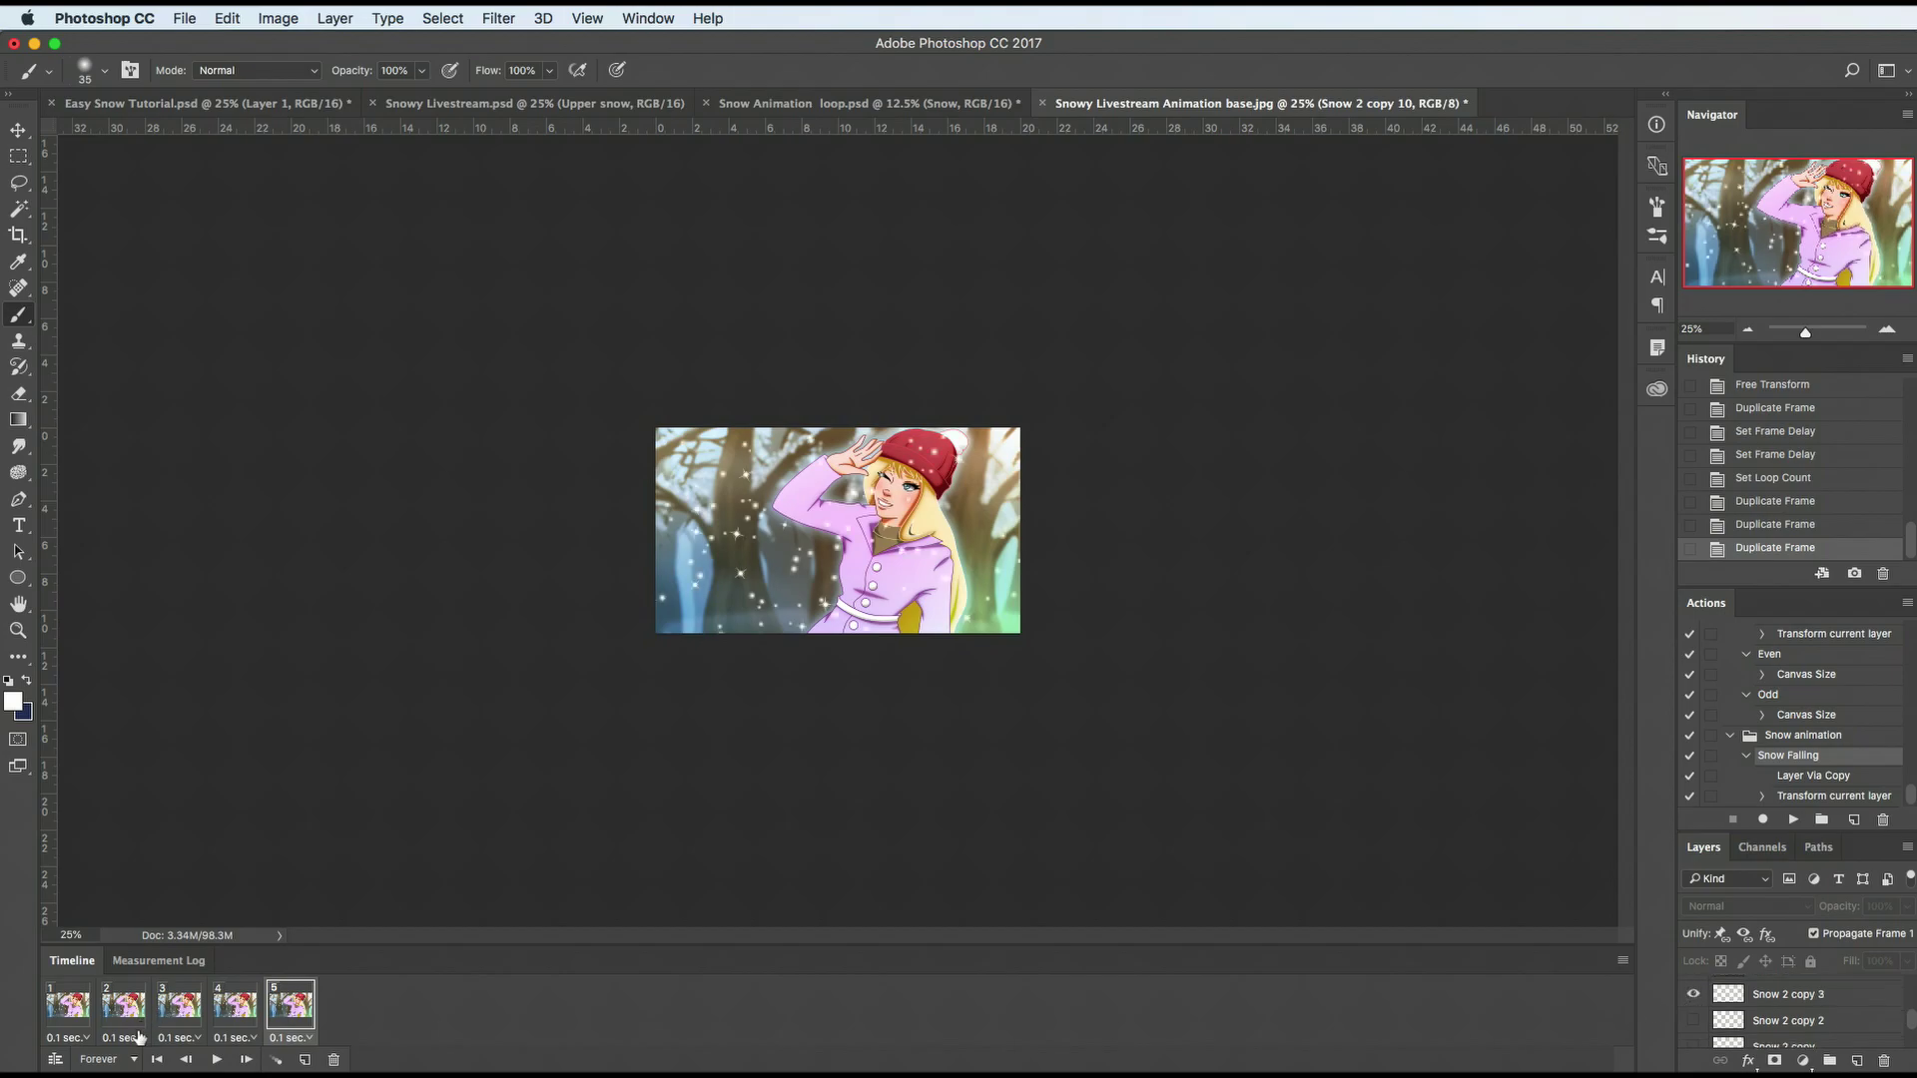
Step: Add frames 6–8 showing Snow 2 copy 4, Snow 2 copy 5 and Snow 2 copy 6
{"action": "left_click", "coordinate": [304, 1060]}
{"action": "scroll", "coordinate": [1762, 1023], "scroll_direction": "up", "scroll_amount": 1}
{"action": "scroll", "coordinate": [1763, 1026], "scroll_direction": "up", "scroll_amount": 1}
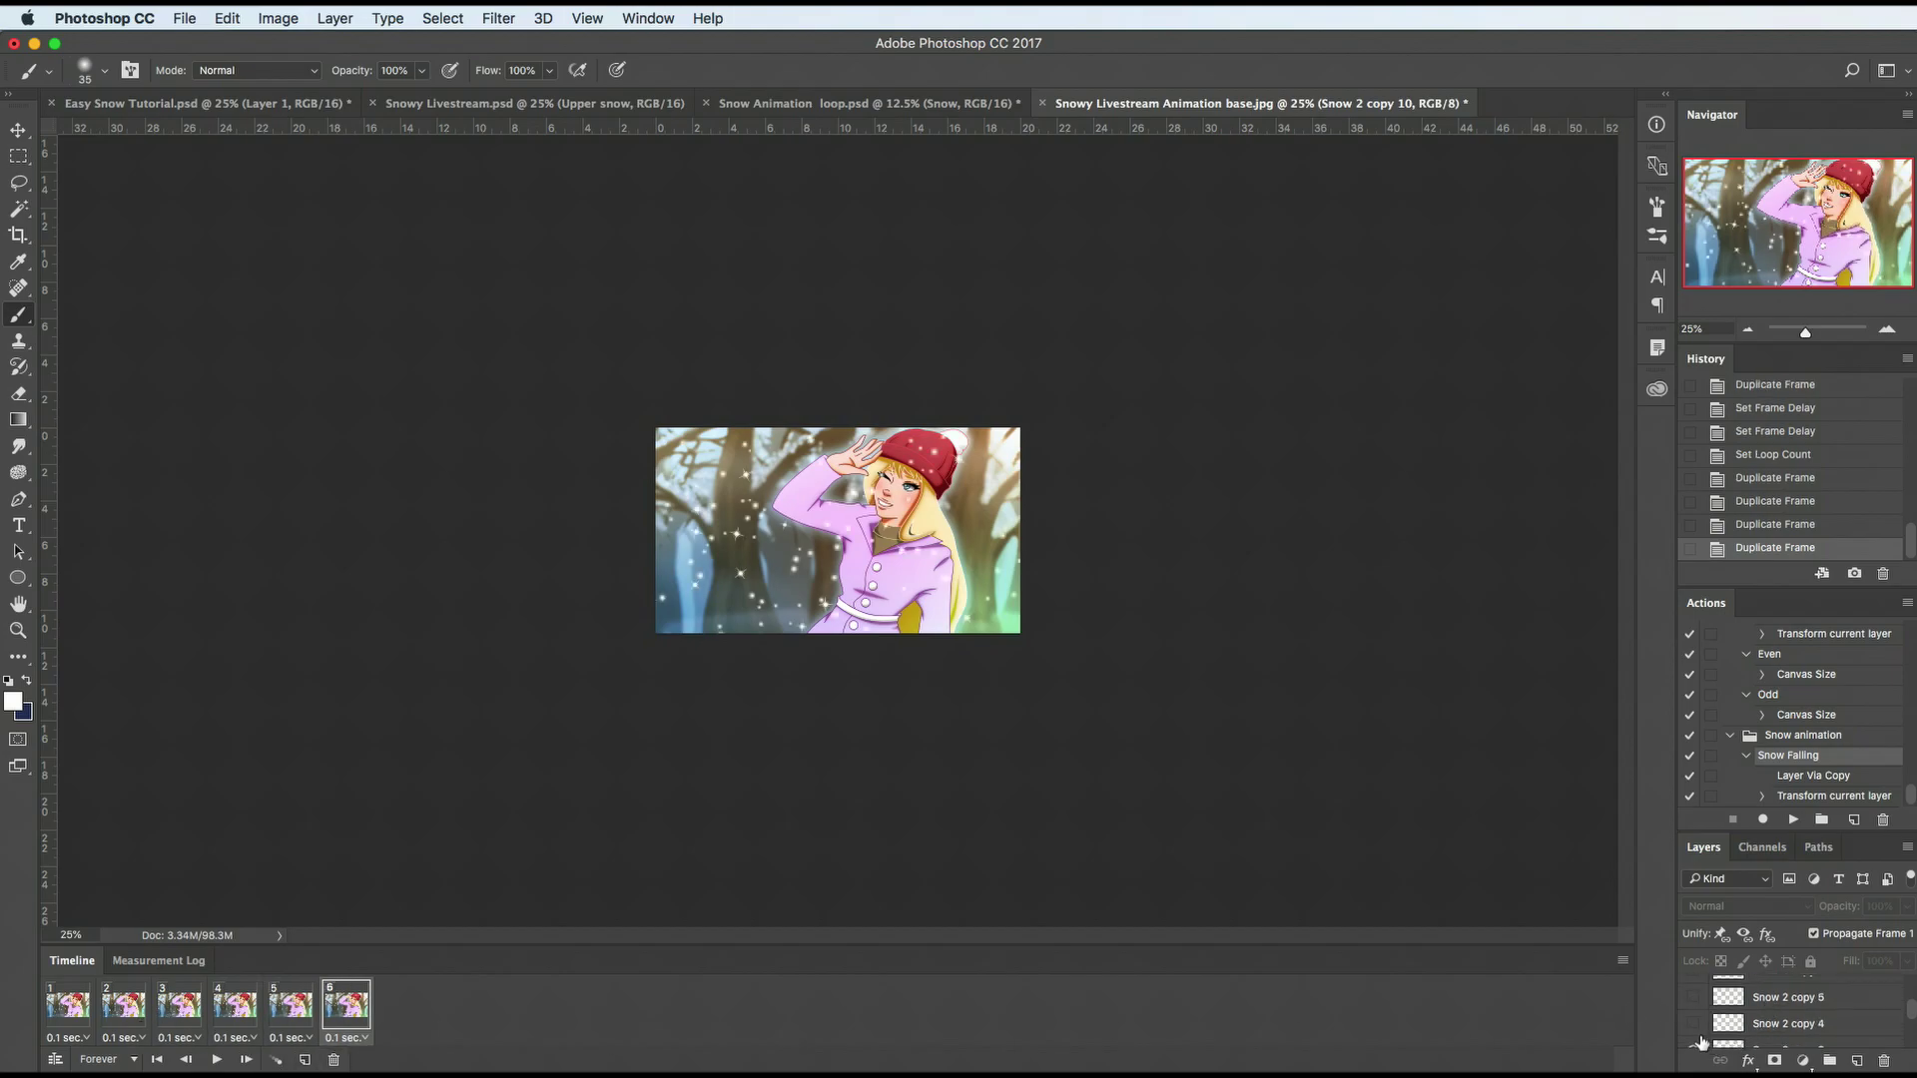
{"action": "left_click", "coordinate": [1694, 1032]}
{"action": "left_click", "coordinate": [1694, 1007]}
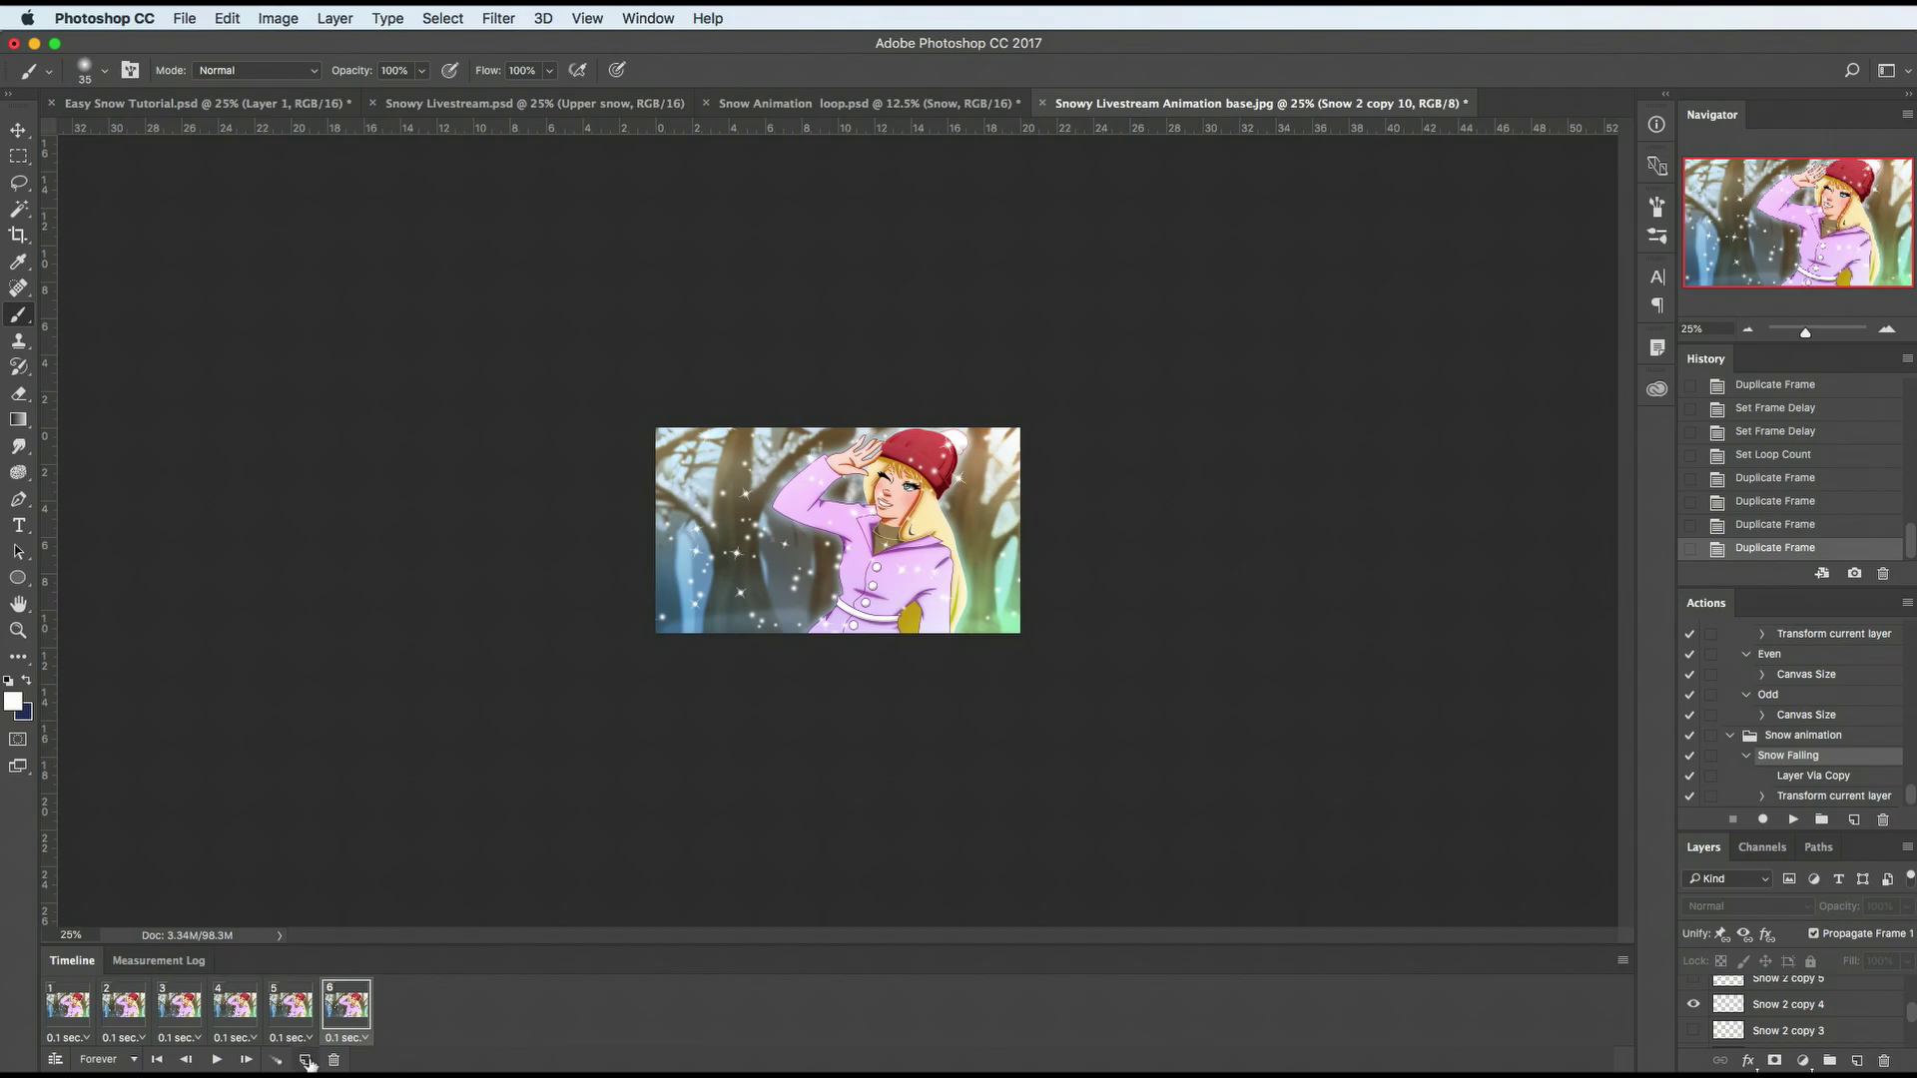
{"action": "left_click", "coordinate": [304, 1060]}
{"action": "left_click", "coordinate": [1693, 1005]}
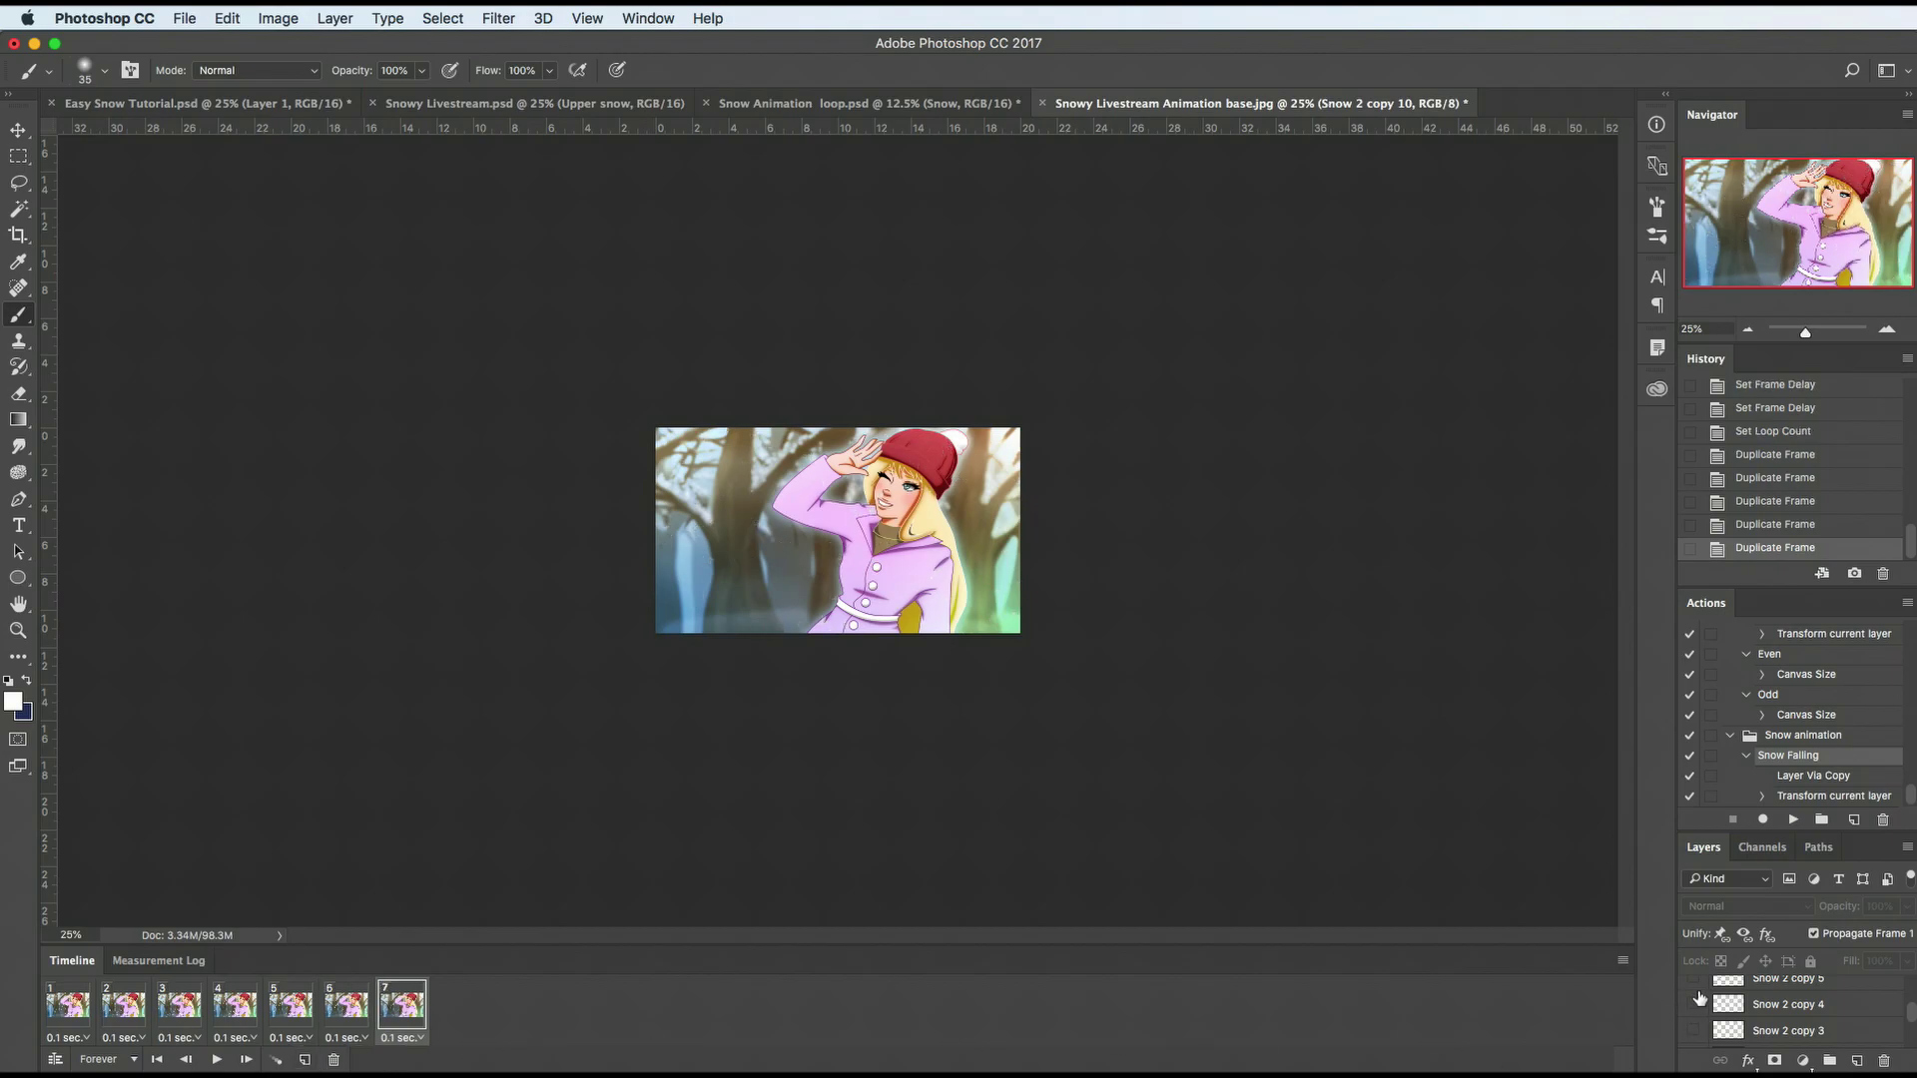
{"action": "left_click", "coordinate": [1693, 979]}
{"action": "left_click", "coordinate": [304, 1061]}
{"action": "left_click", "coordinate": [305, 1061]}
{"action": "scroll", "coordinate": [1764, 1008], "scroll_direction": "up", "scroll_amount": 2}
{"action": "left_click", "coordinate": [1694, 1030]}
Step: Add the remaining frames up to 12, ending on Snow 2 copy 10, then play the loop
{"action": "left_click", "coordinate": [1702, 1007]}
{"action": "left_click", "coordinate": [304, 1060]}
{"action": "scroll", "coordinate": [1764, 1008], "scroll_direction": "up", "scroll_amount": 3}
{"action": "left_click", "coordinate": [1693, 988]}
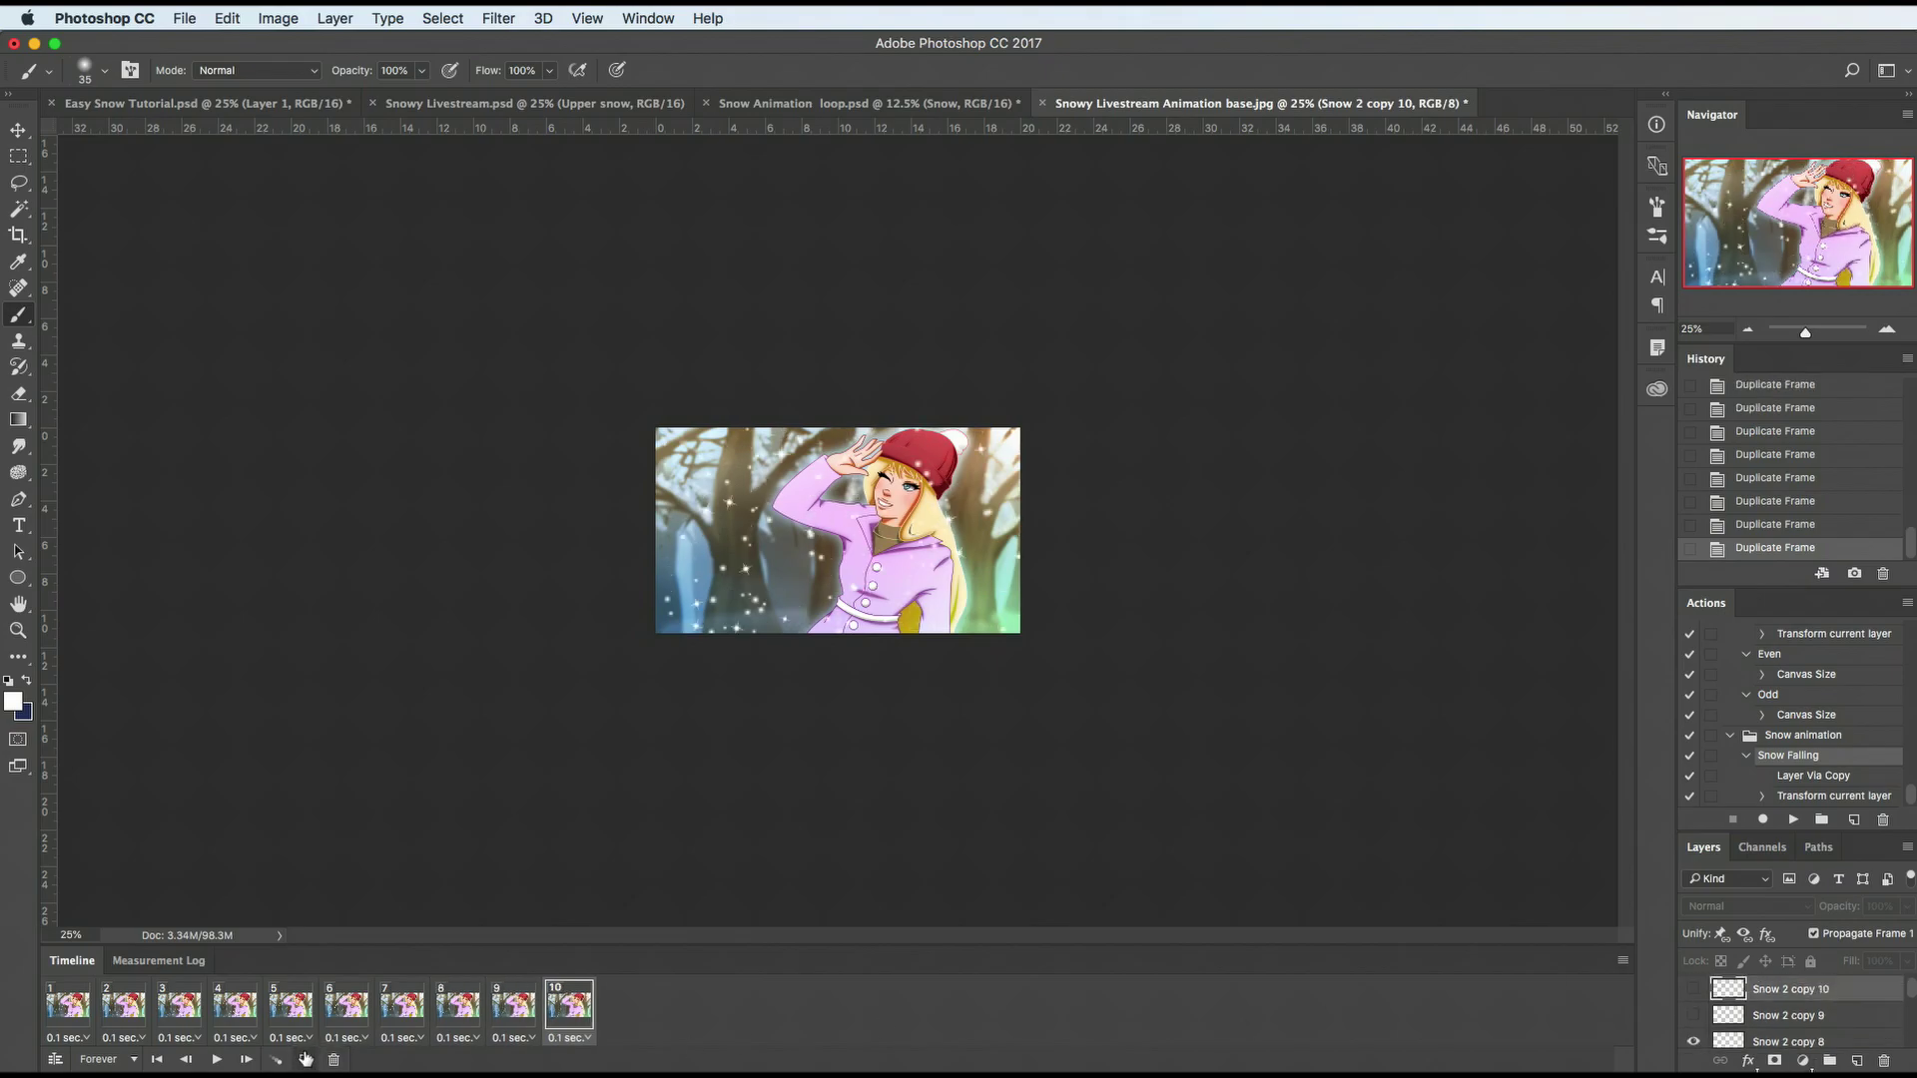
{"action": "left_click", "coordinate": [305, 1060]}
{"action": "left_click", "coordinate": [305, 1060]}
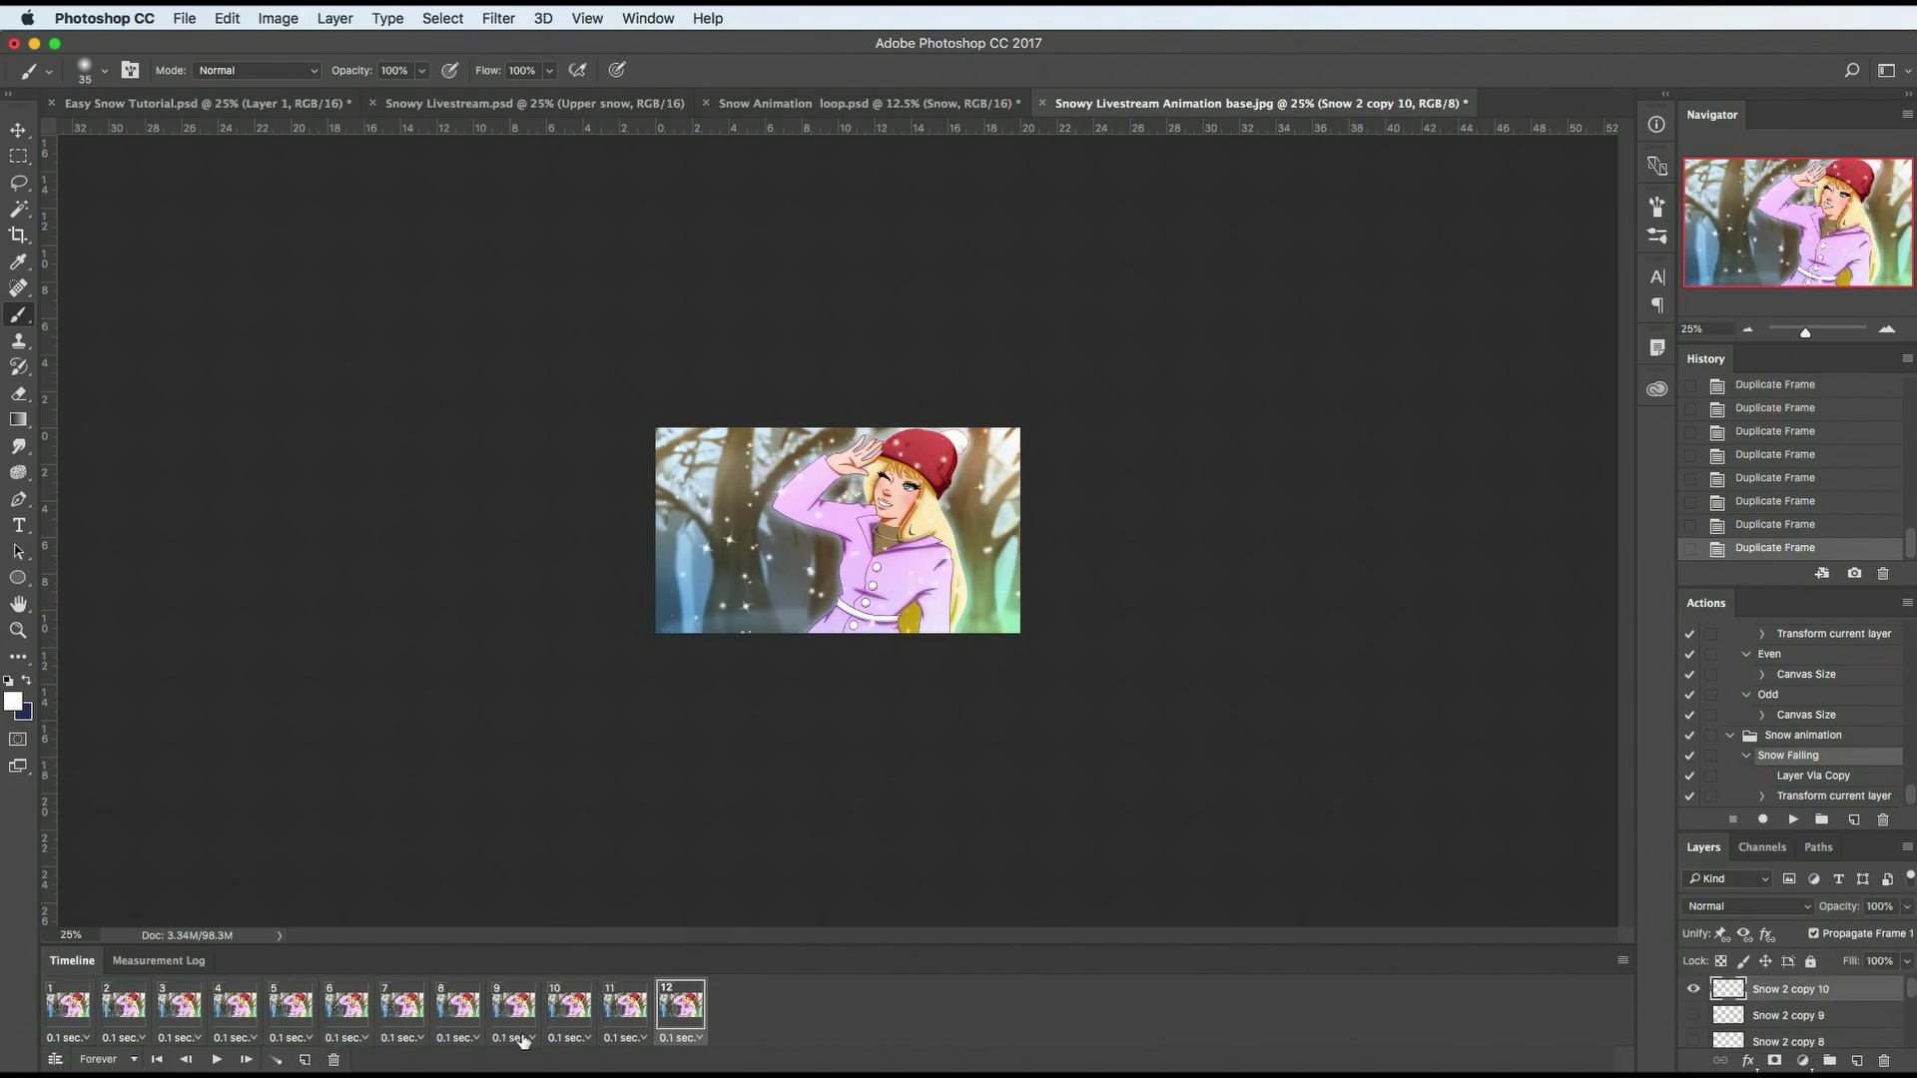
{"action": "left_click", "coordinate": [76, 1013]}
{"action": "left_click", "coordinate": [687, 1008]}
{"action": "left_click", "coordinate": [217, 1060]}
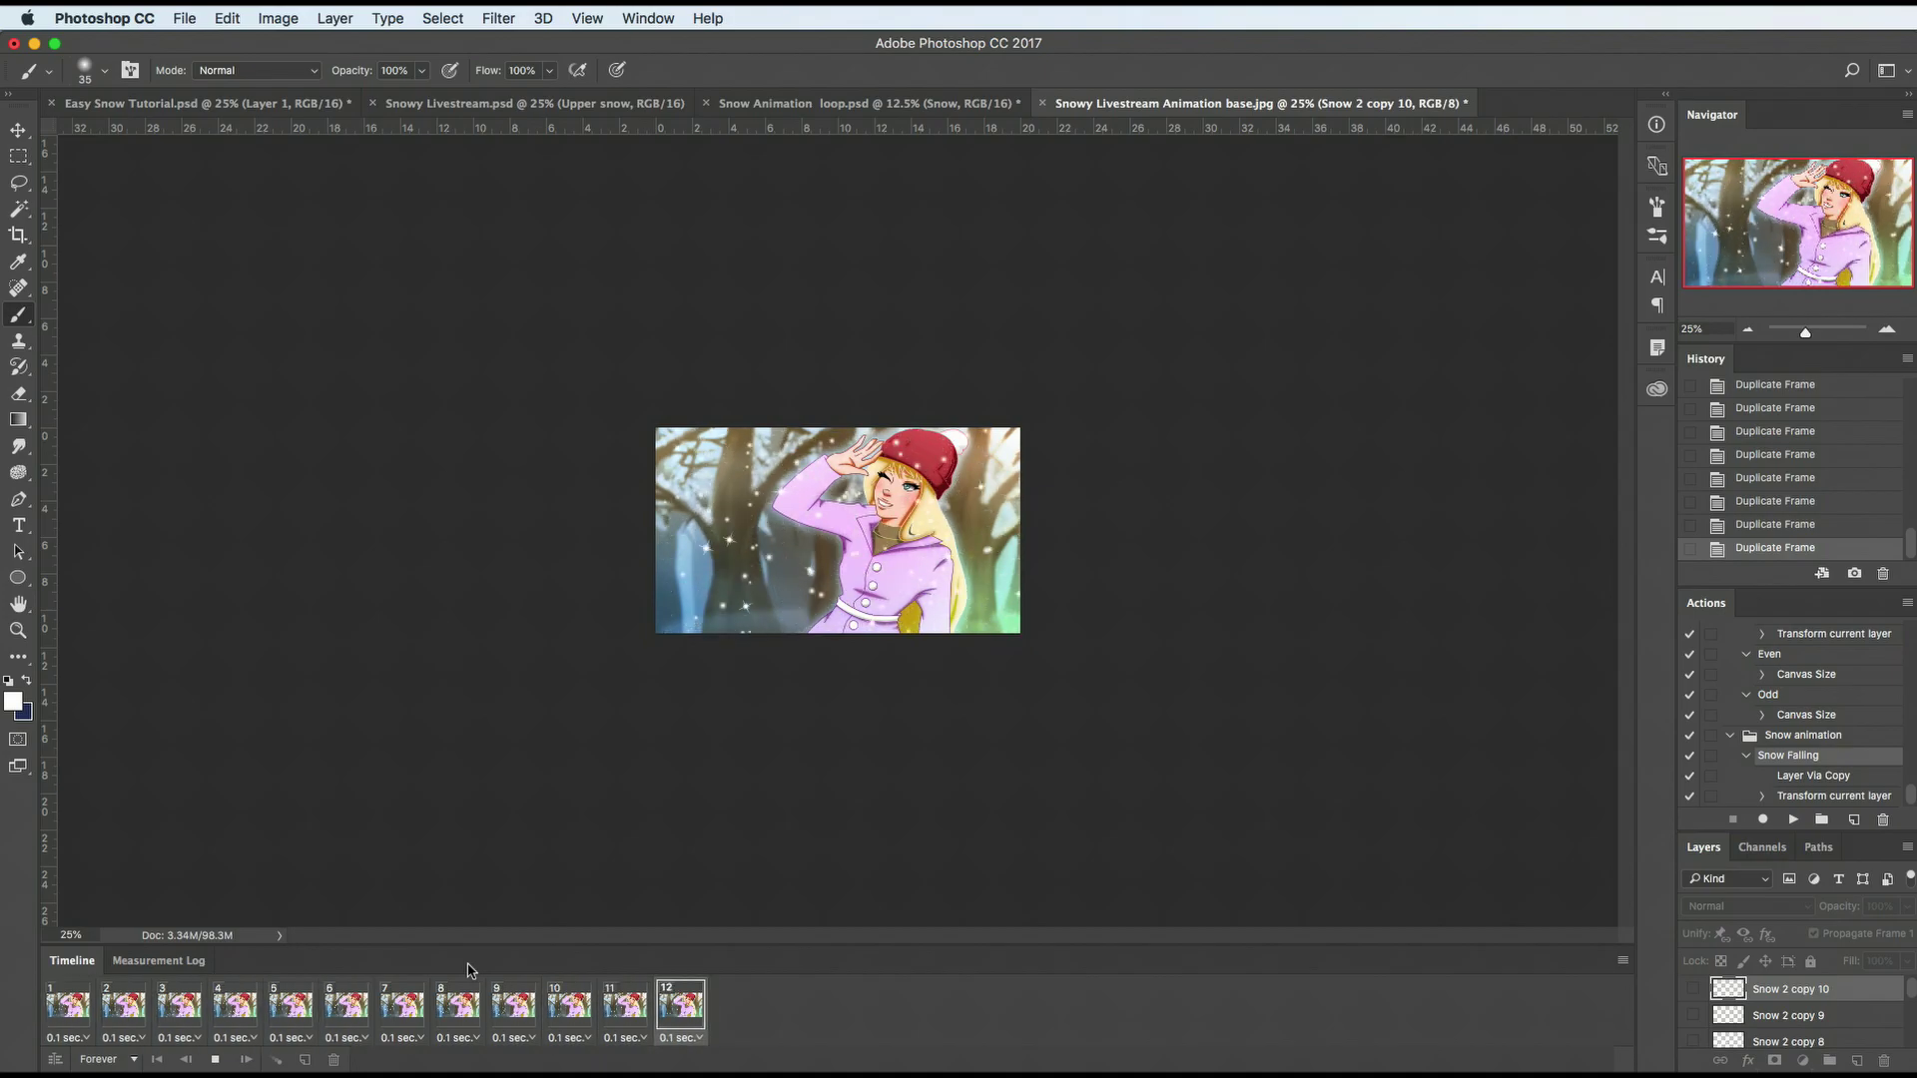
{"action": "key", "text": "super+plus"}
{"action": "key", "text": "super+plus"}
{"action": "key", "text": "super+plus"}
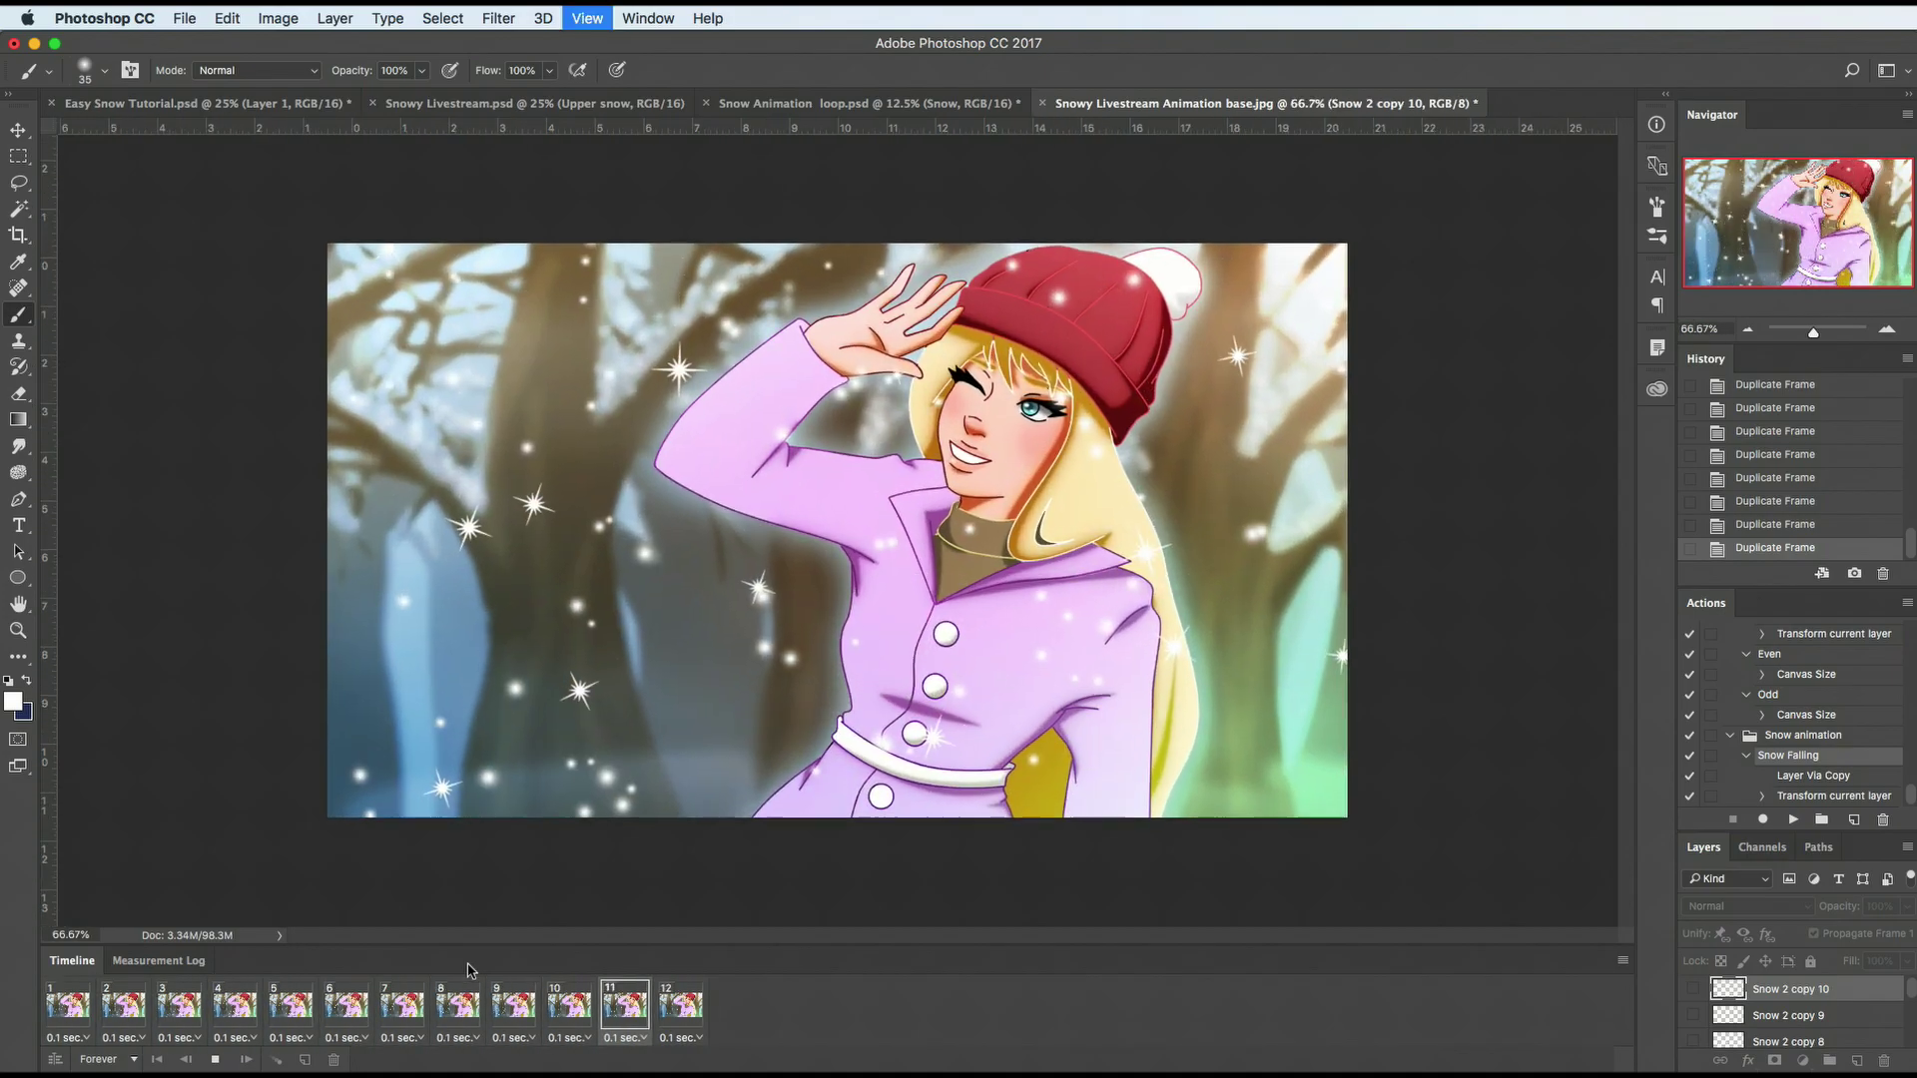
Step: Watch the 12-frame snow animation at 100% zoom, then stop it on frame 1
{"action": "key", "text": "super+plus"}
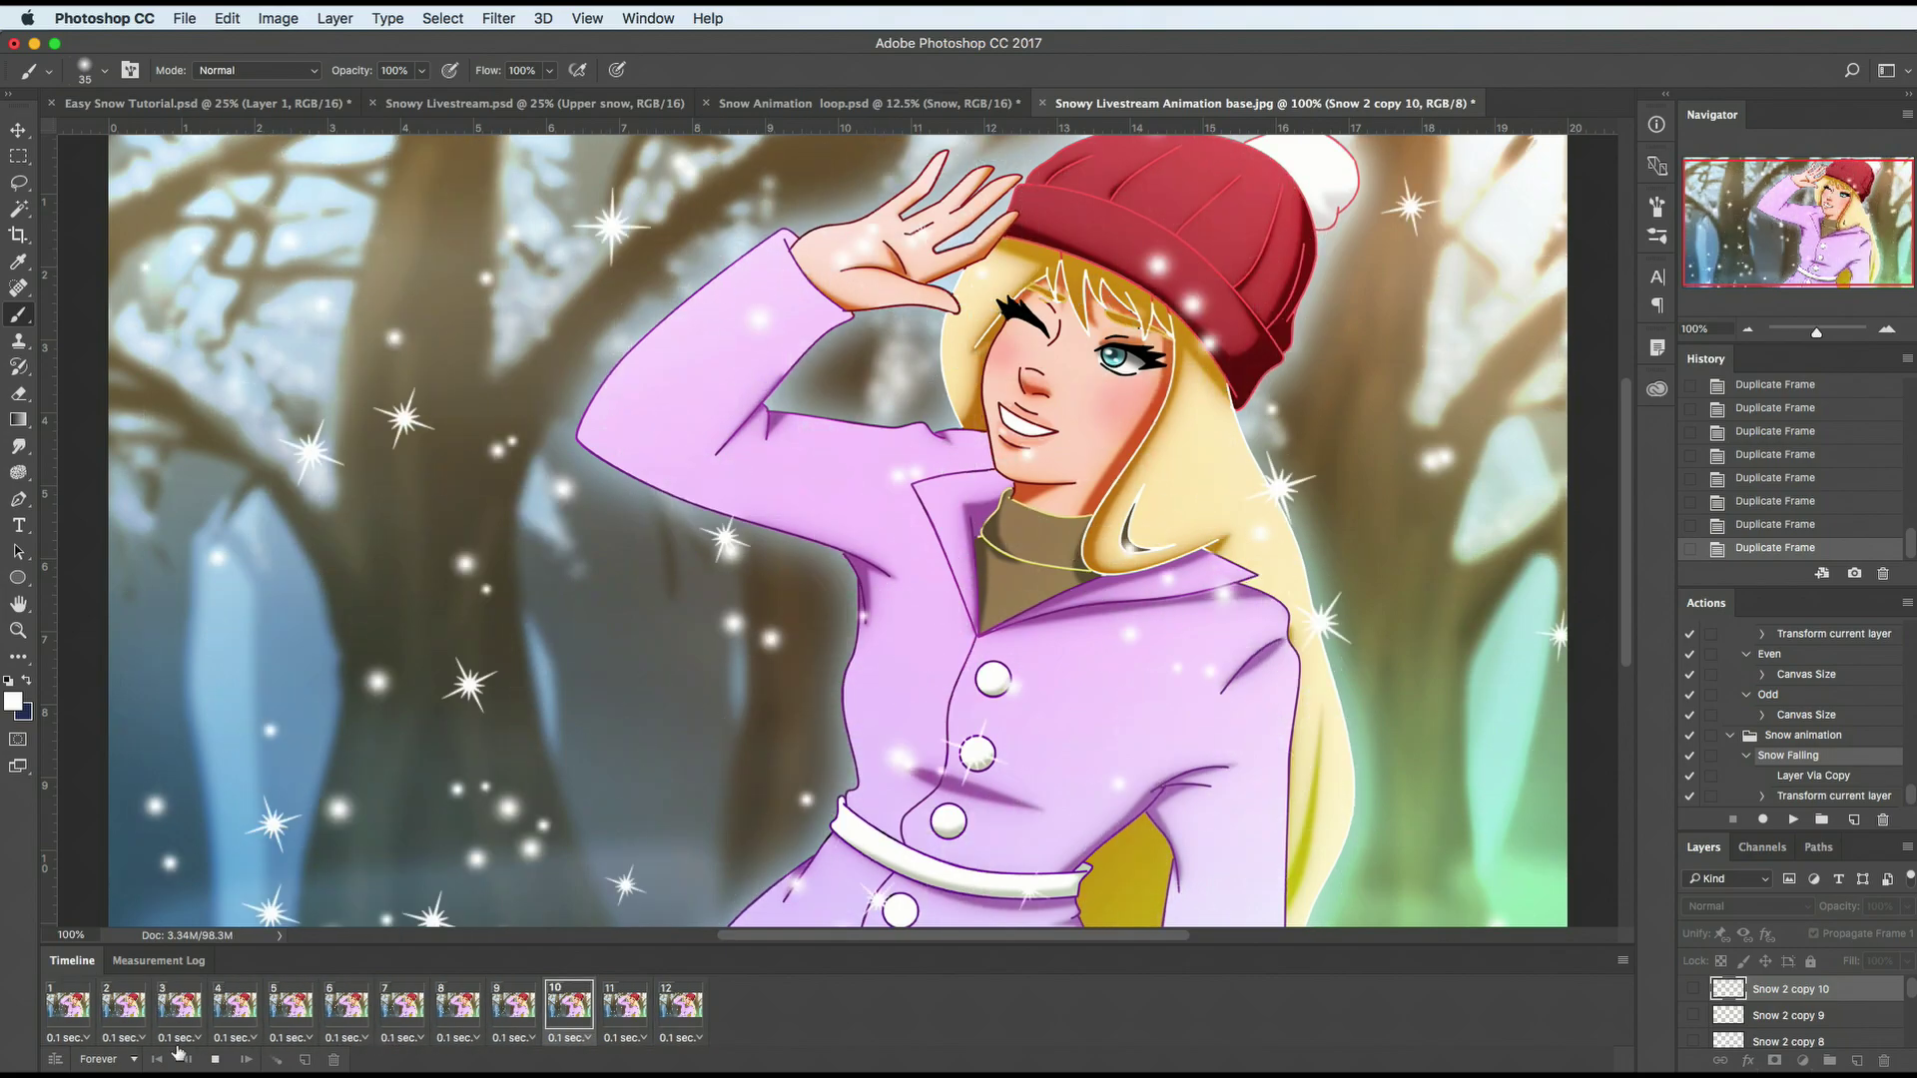
{"action": "left_click", "coordinate": [211, 1062]}
{"action": "left_click", "coordinate": [89, 1006]}
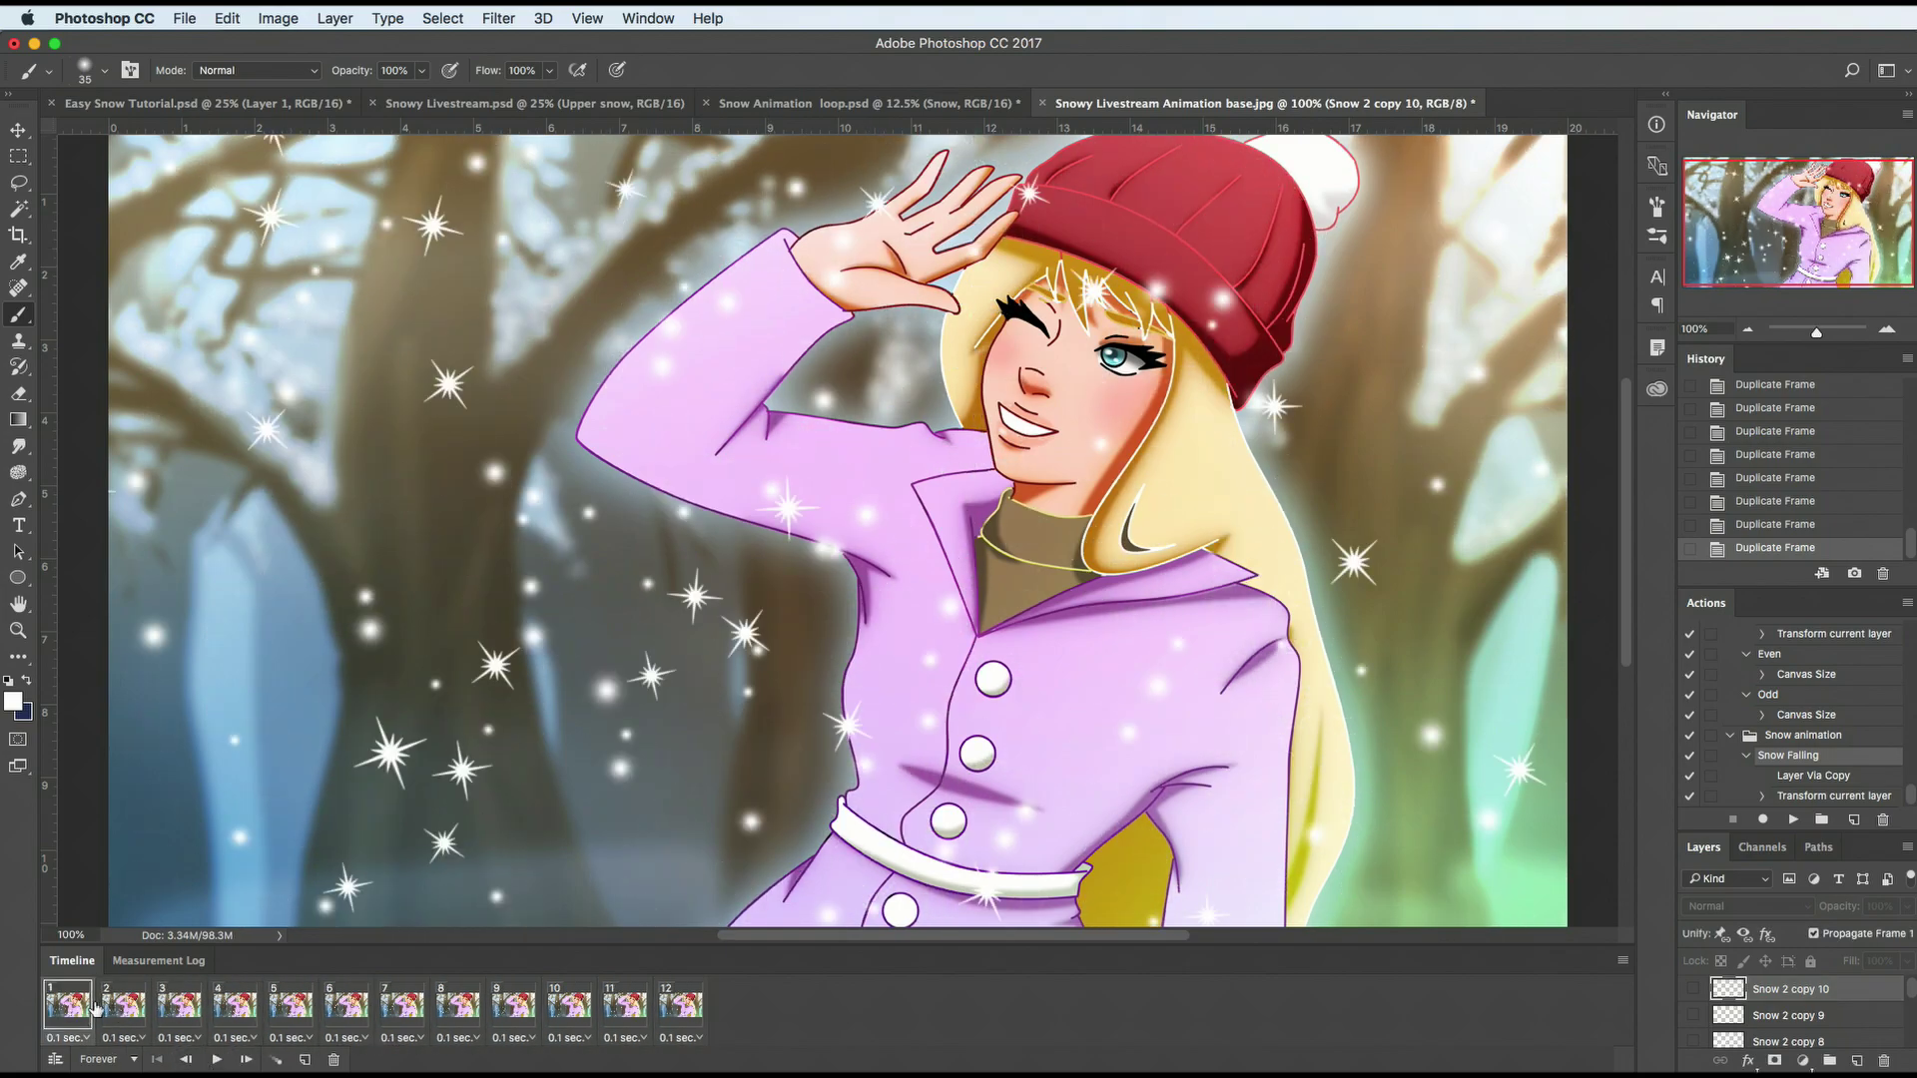
{"action": "left_click", "coordinate": [180, 17]}
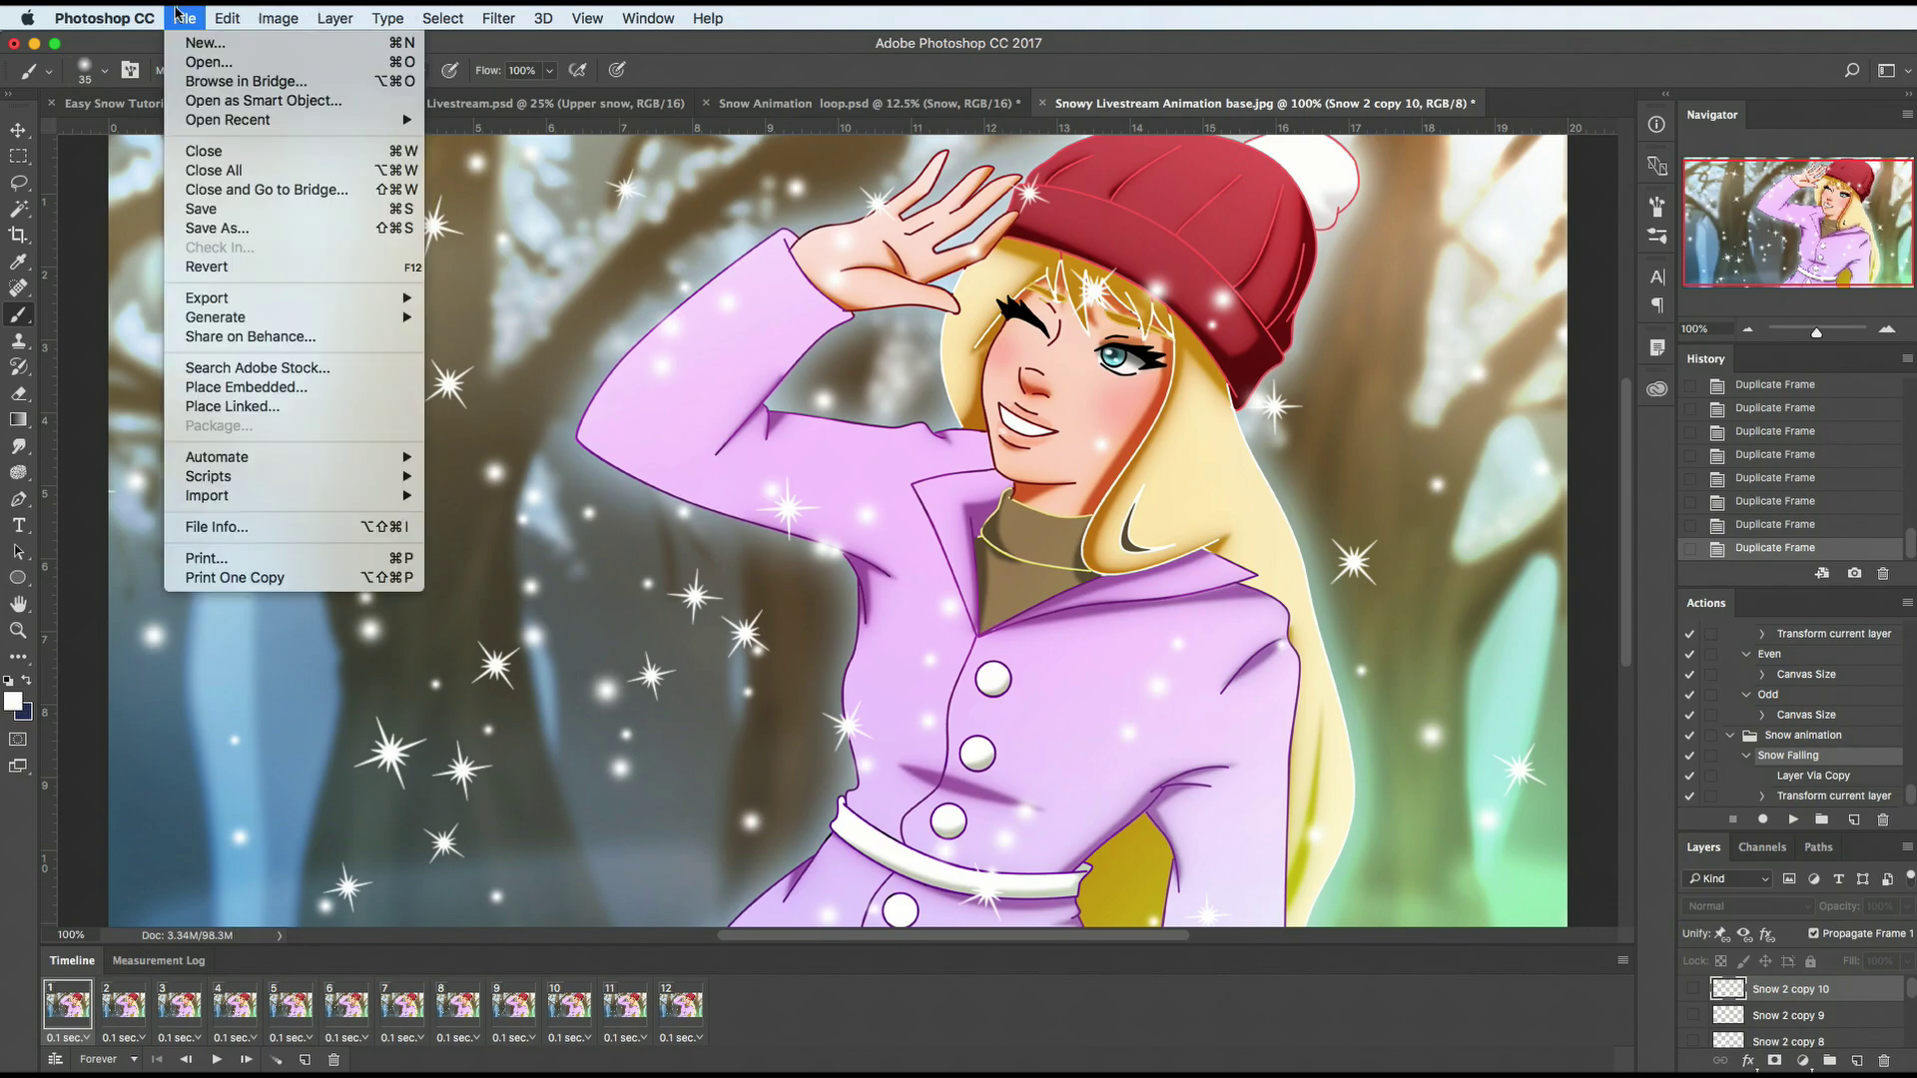
Step: Save the animation with Save for Web (Legacy) as a 1440×810 GIF looping Forever
{"action": "left_click", "coordinate": [180, 16]}
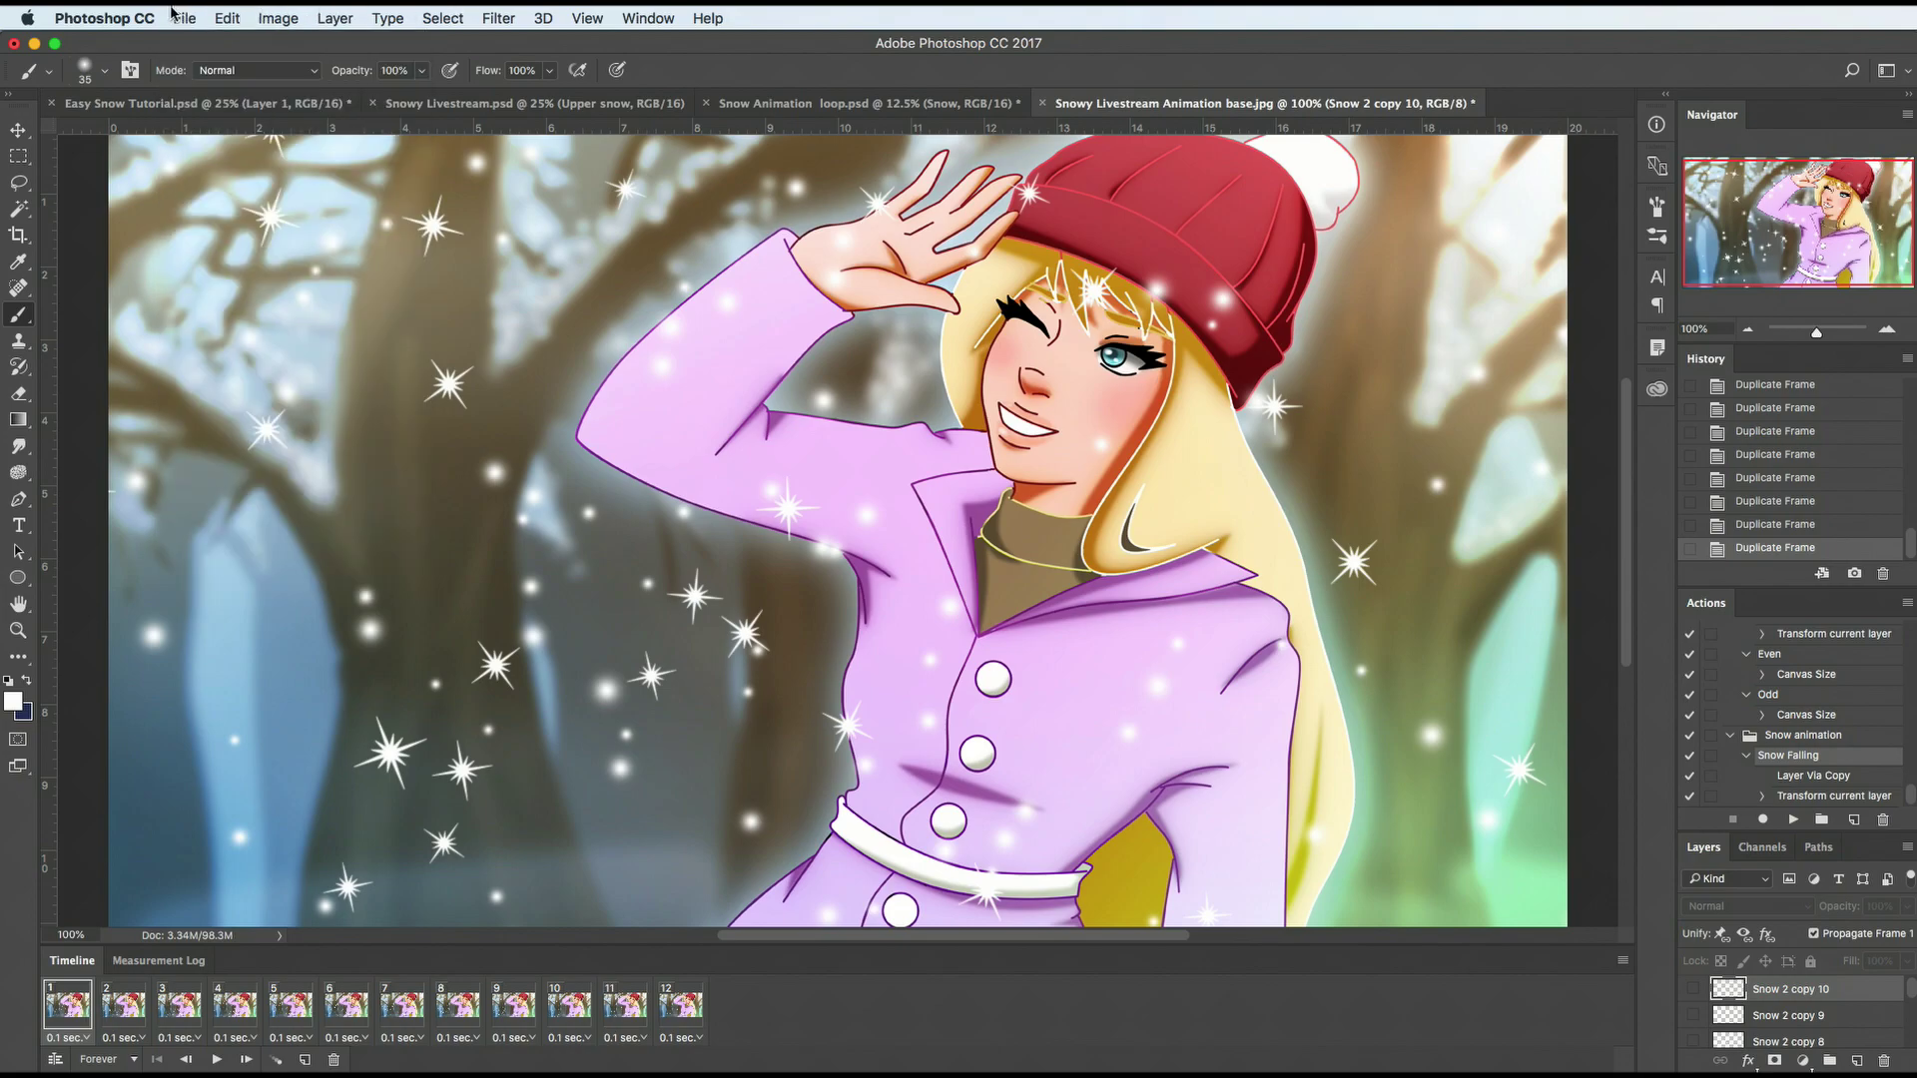
{"action": "left_click", "coordinate": [183, 13]}
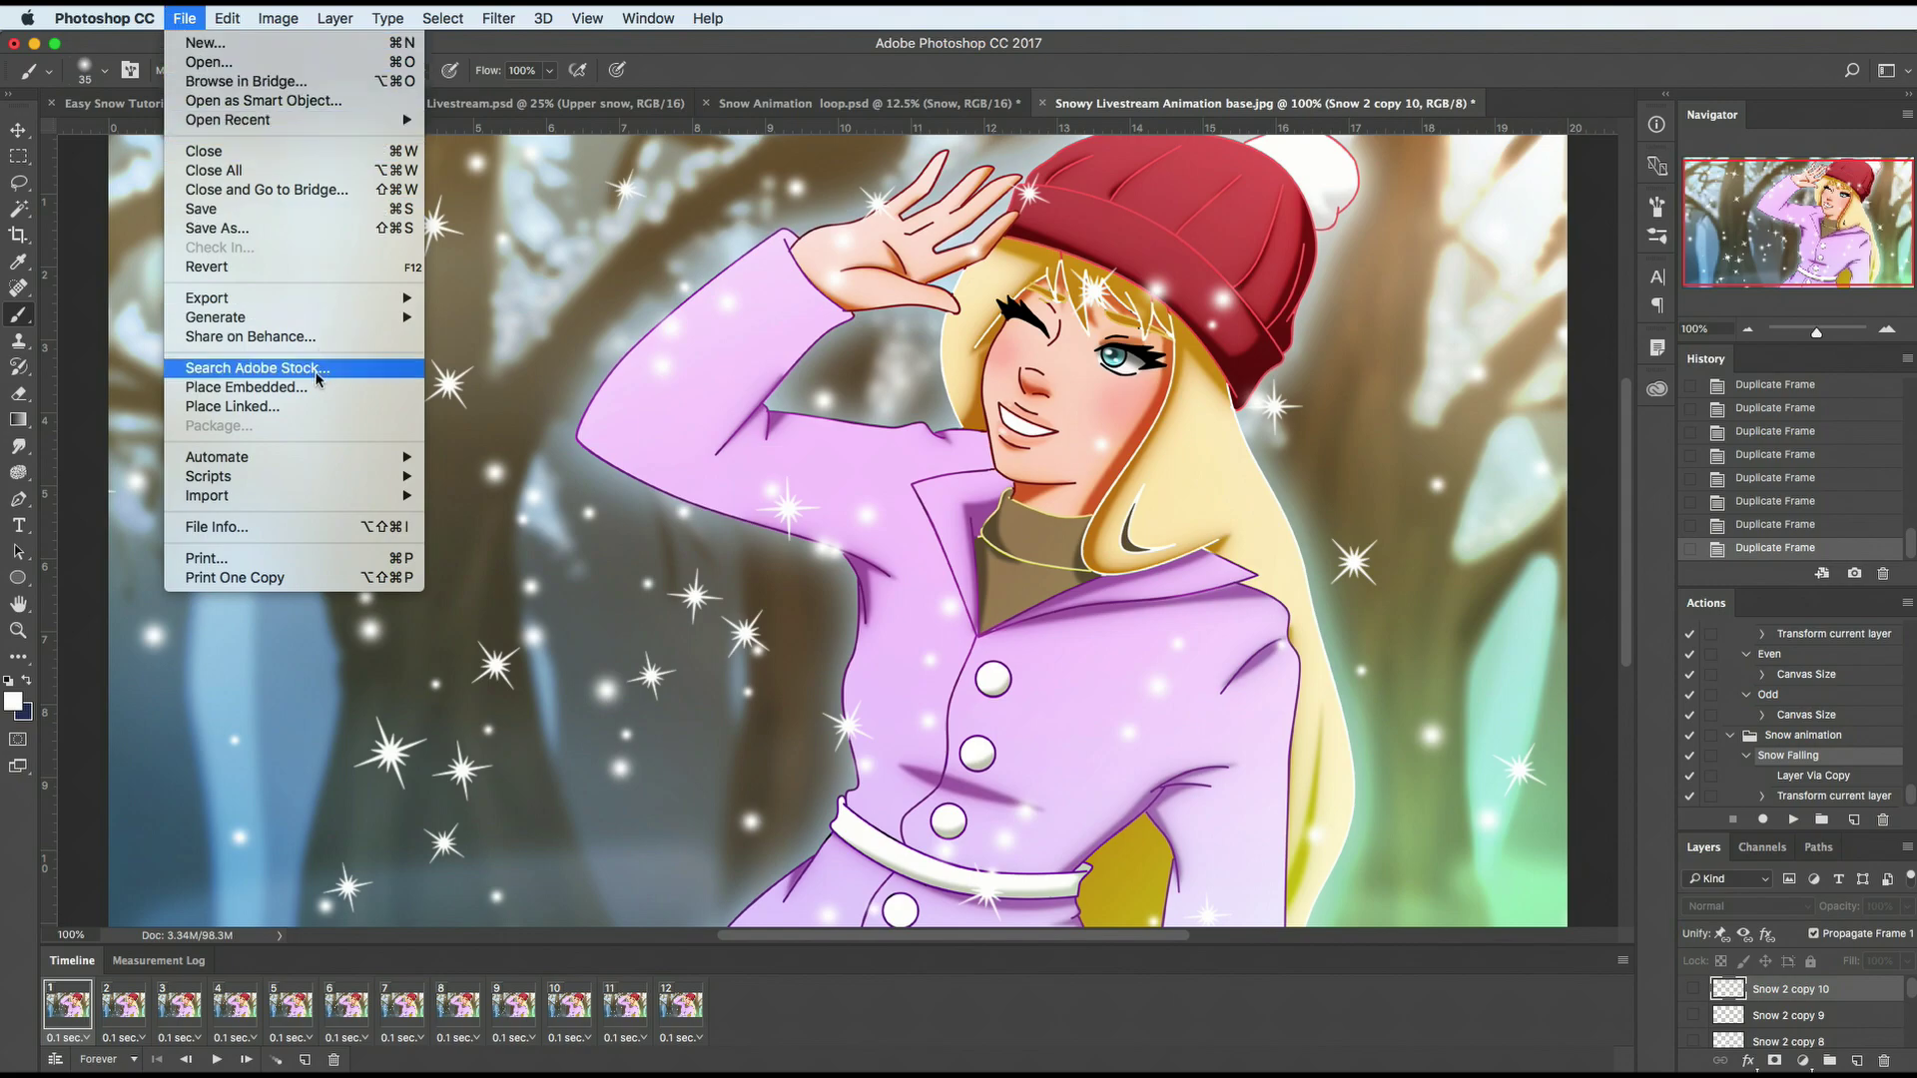
{"action": "mouse_move", "coordinate": [299, 298]}
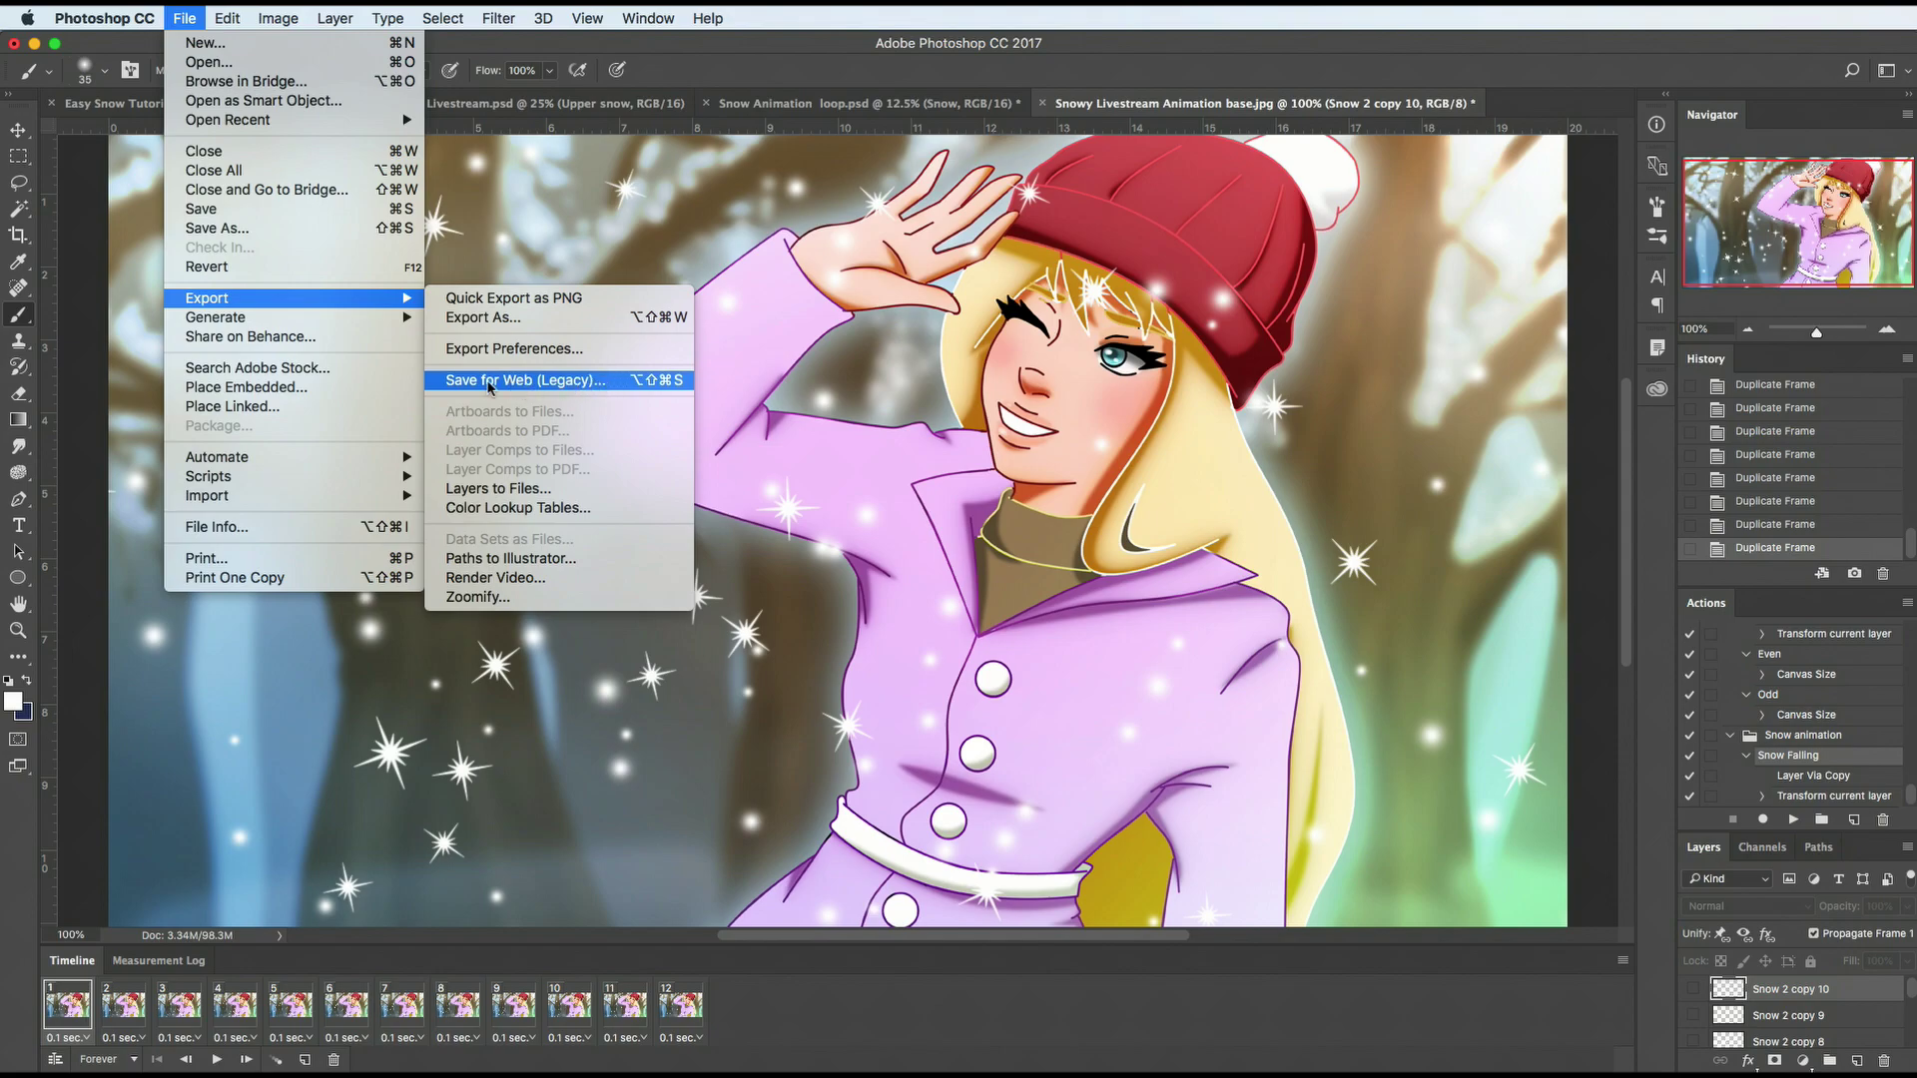
{"action": "left_click", "coordinate": [639, 380]}
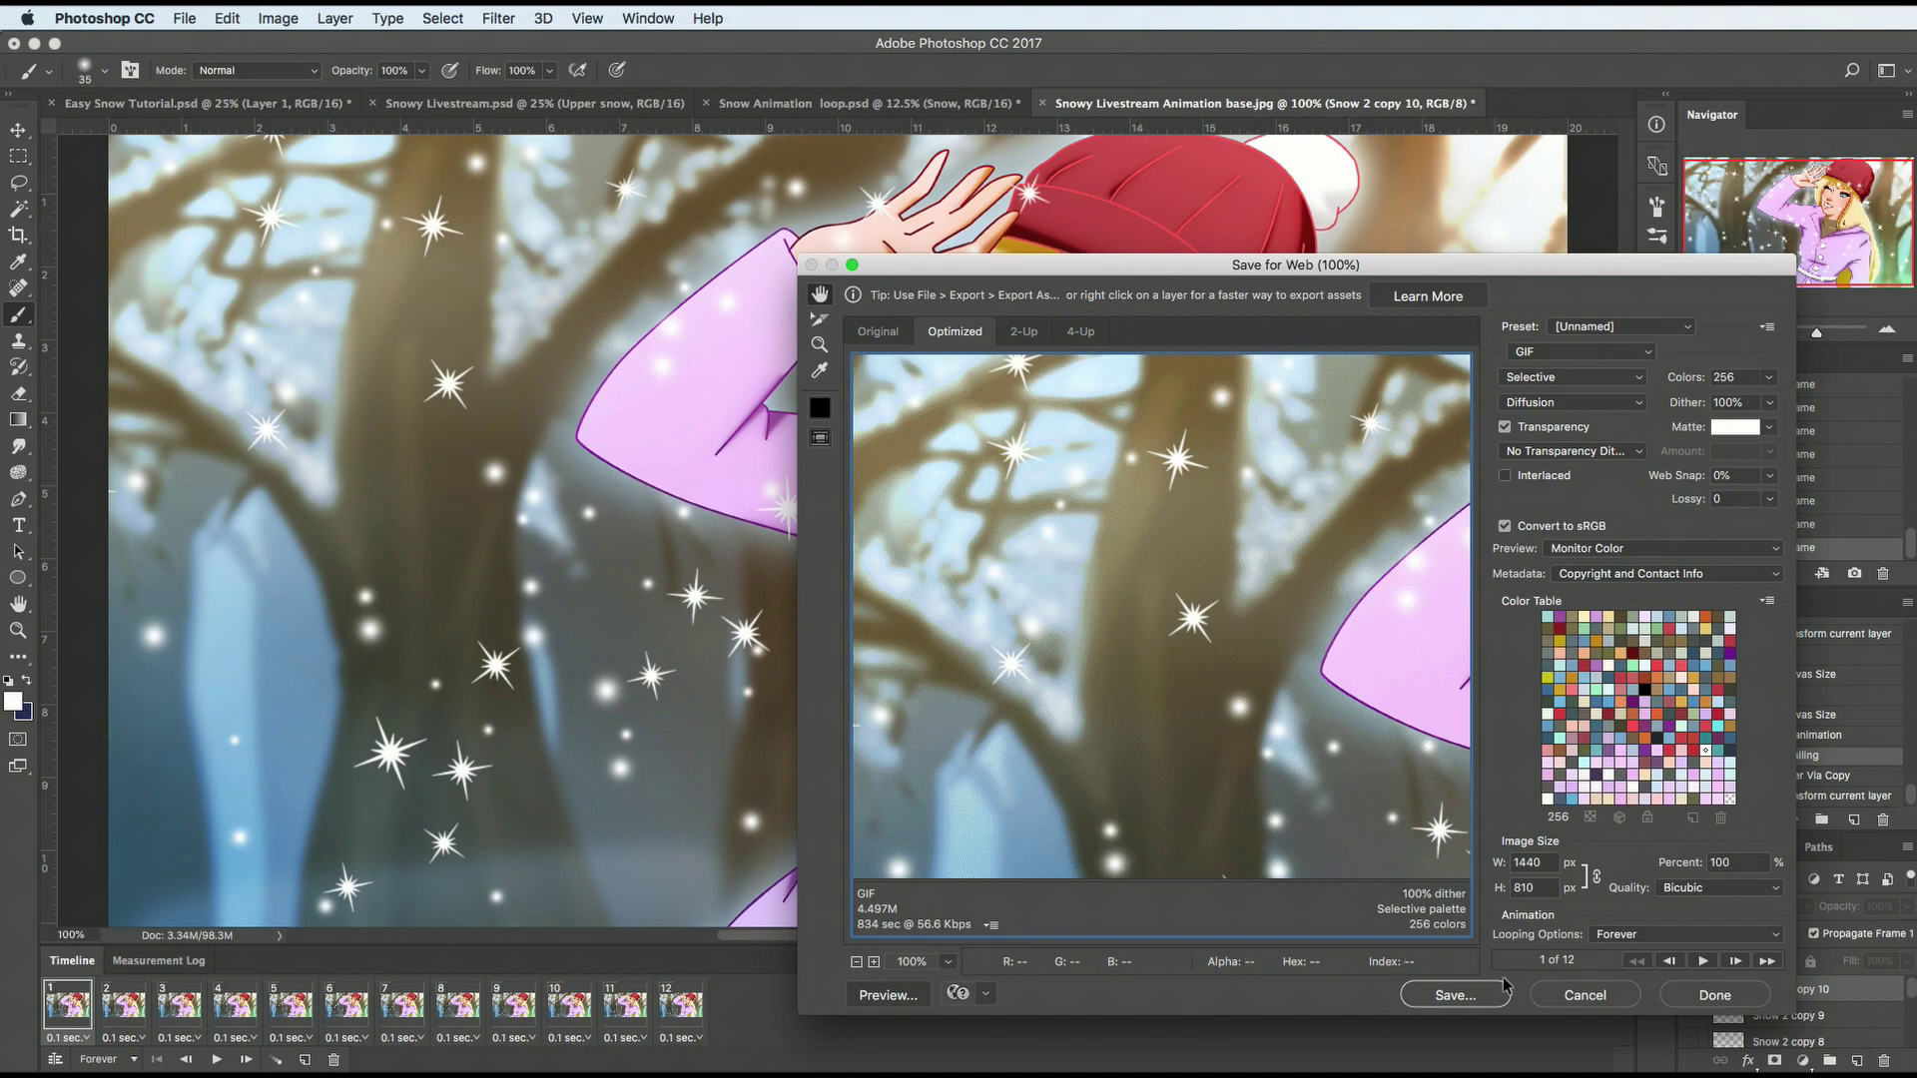
{"action": "left_click", "coordinate": [1438, 995]}
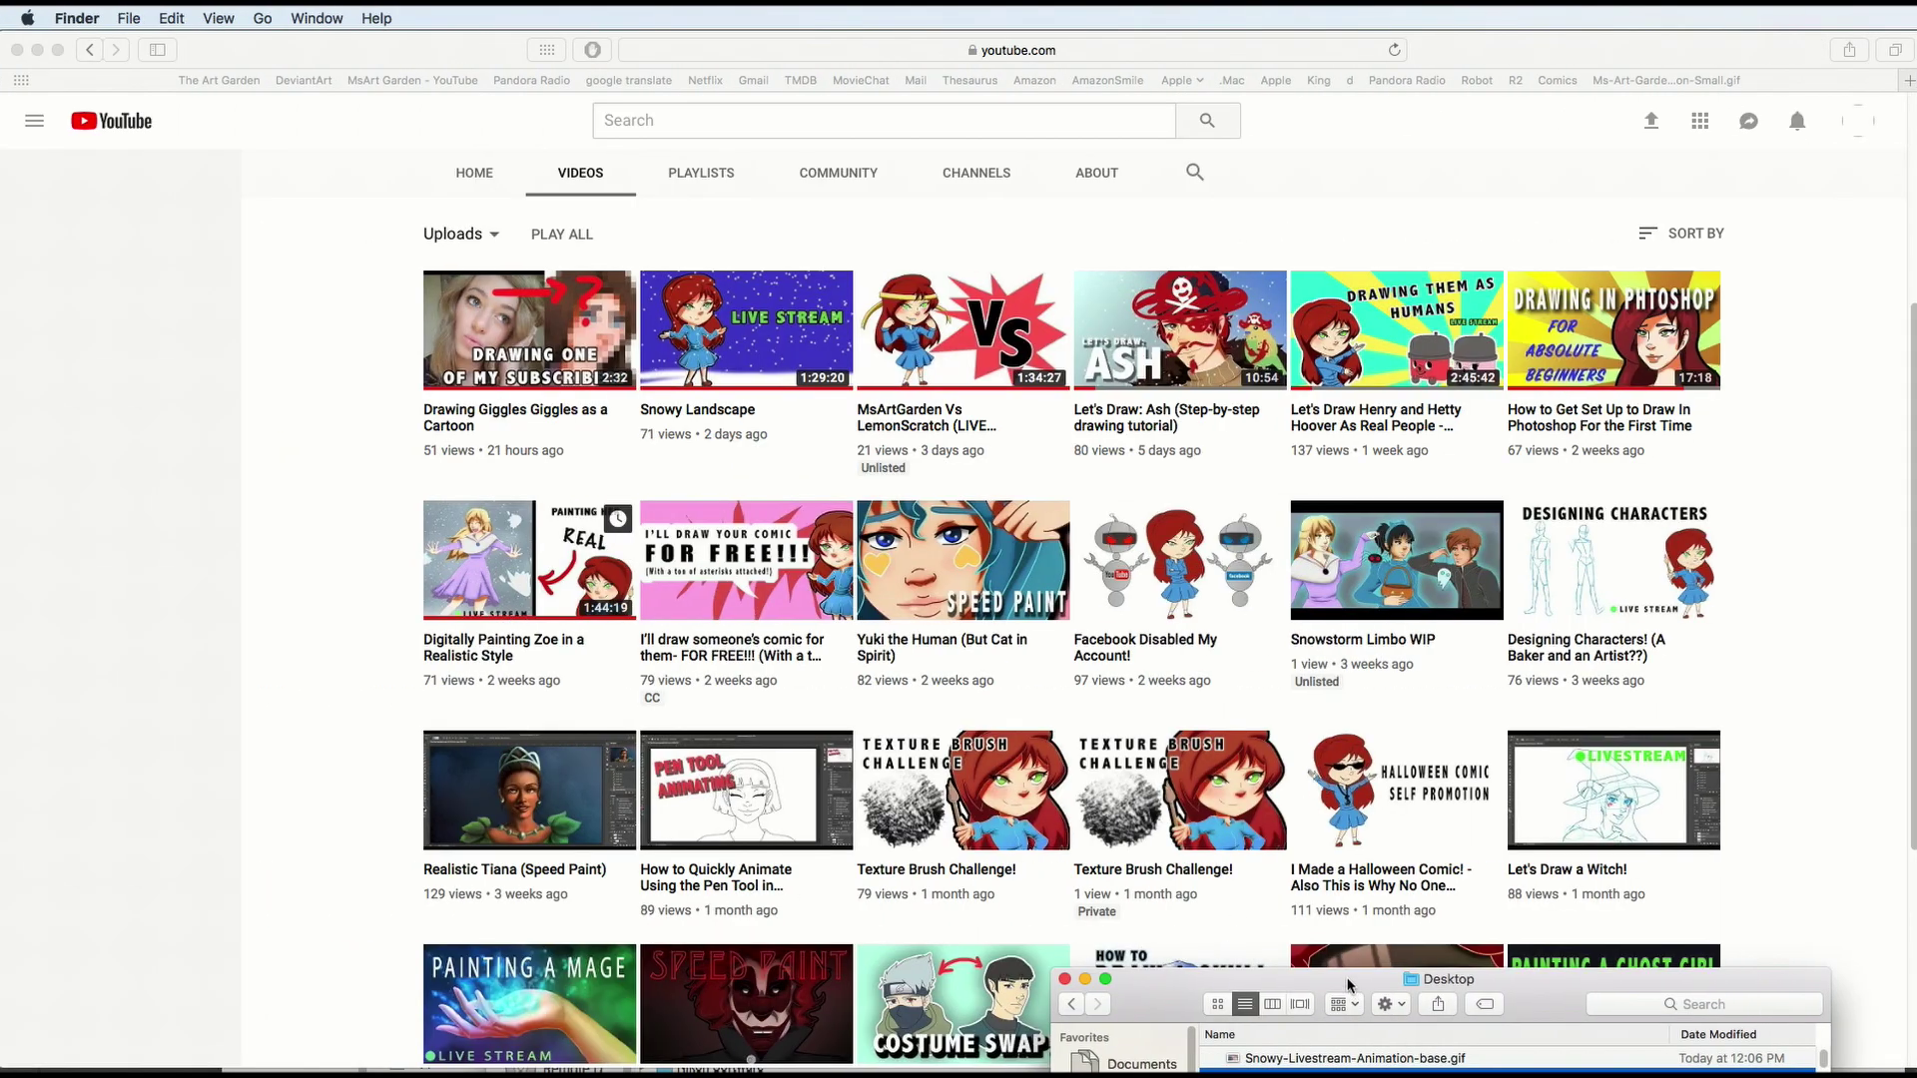
Step: Preview Snowy-Livestream-Animation-base.gif looping in Safari, then return to Photoshop
{"action": "left_click_drag", "start_coordinate": [1348, 985], "coordinate": [1288, 977]}
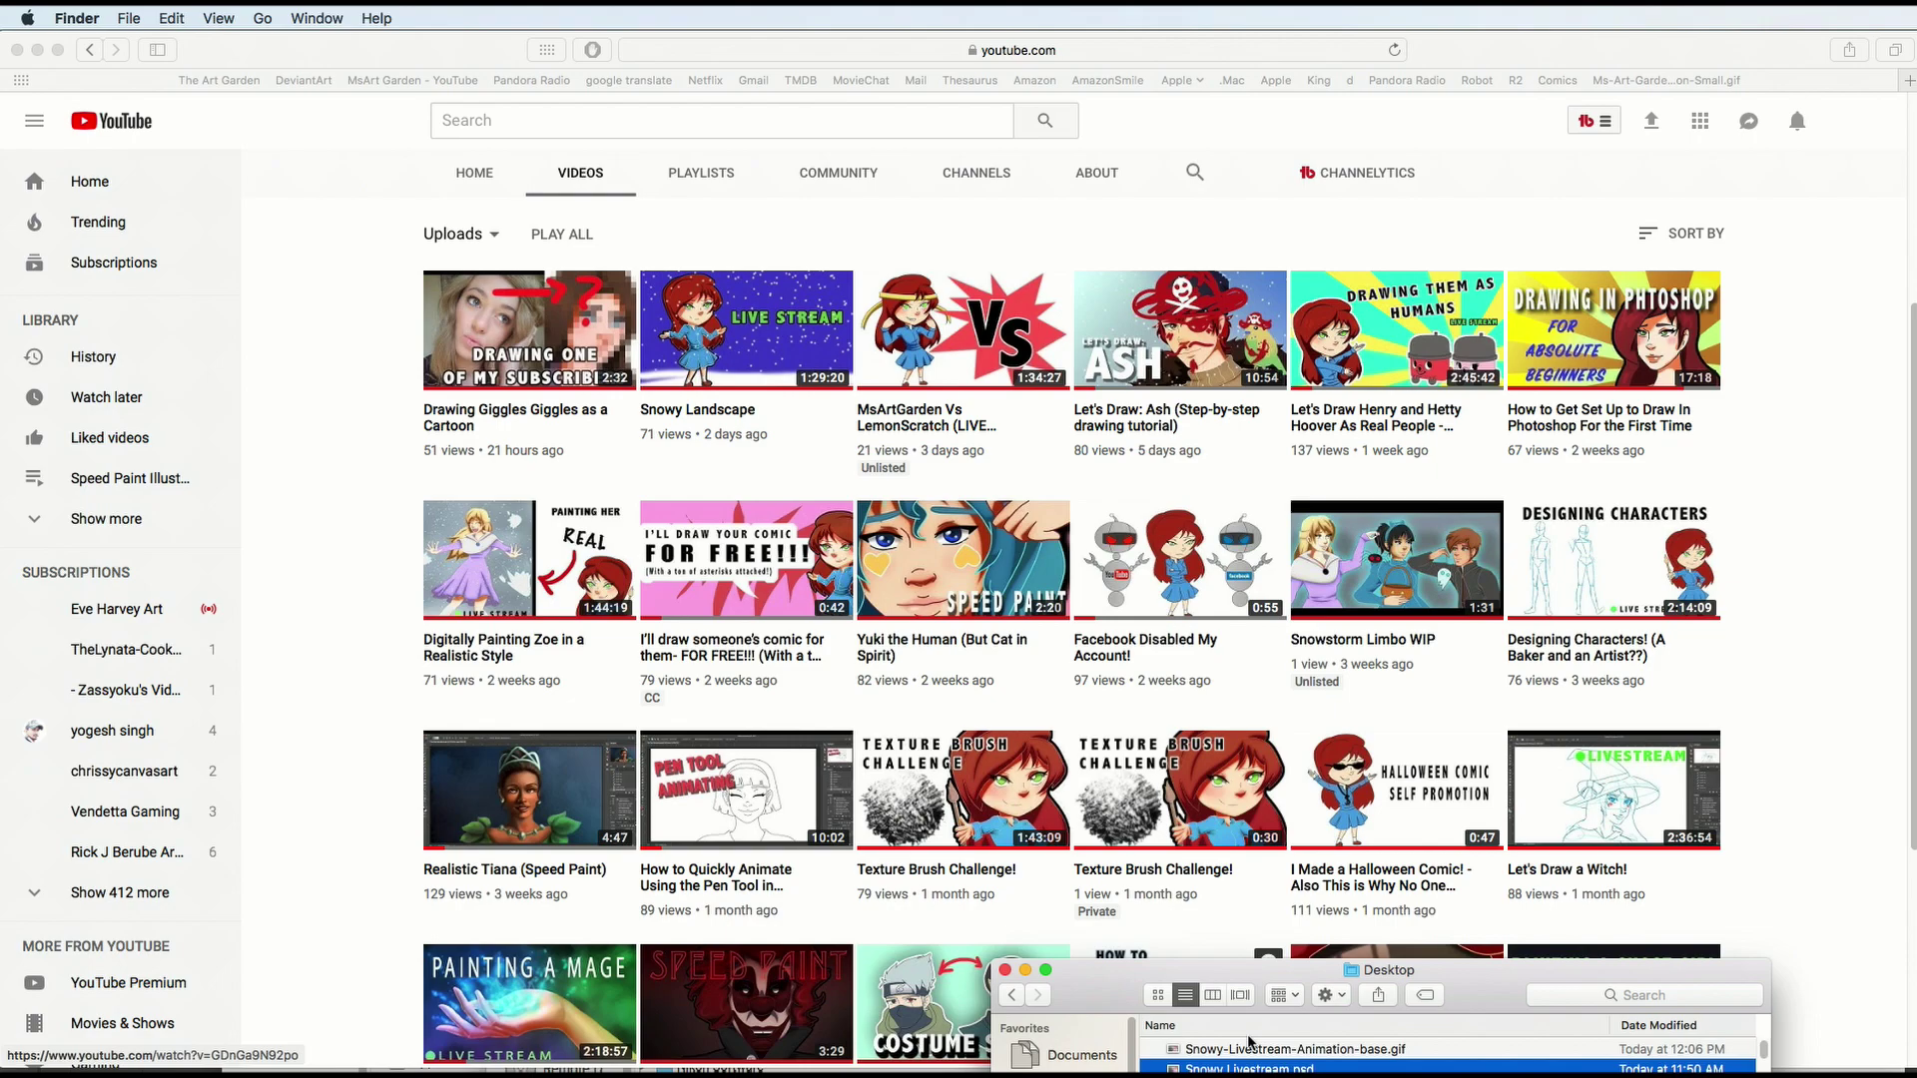
{"action": "left_click_drag", "start_coordinate": [1249, 1041], "coordinate": [360, 614]}
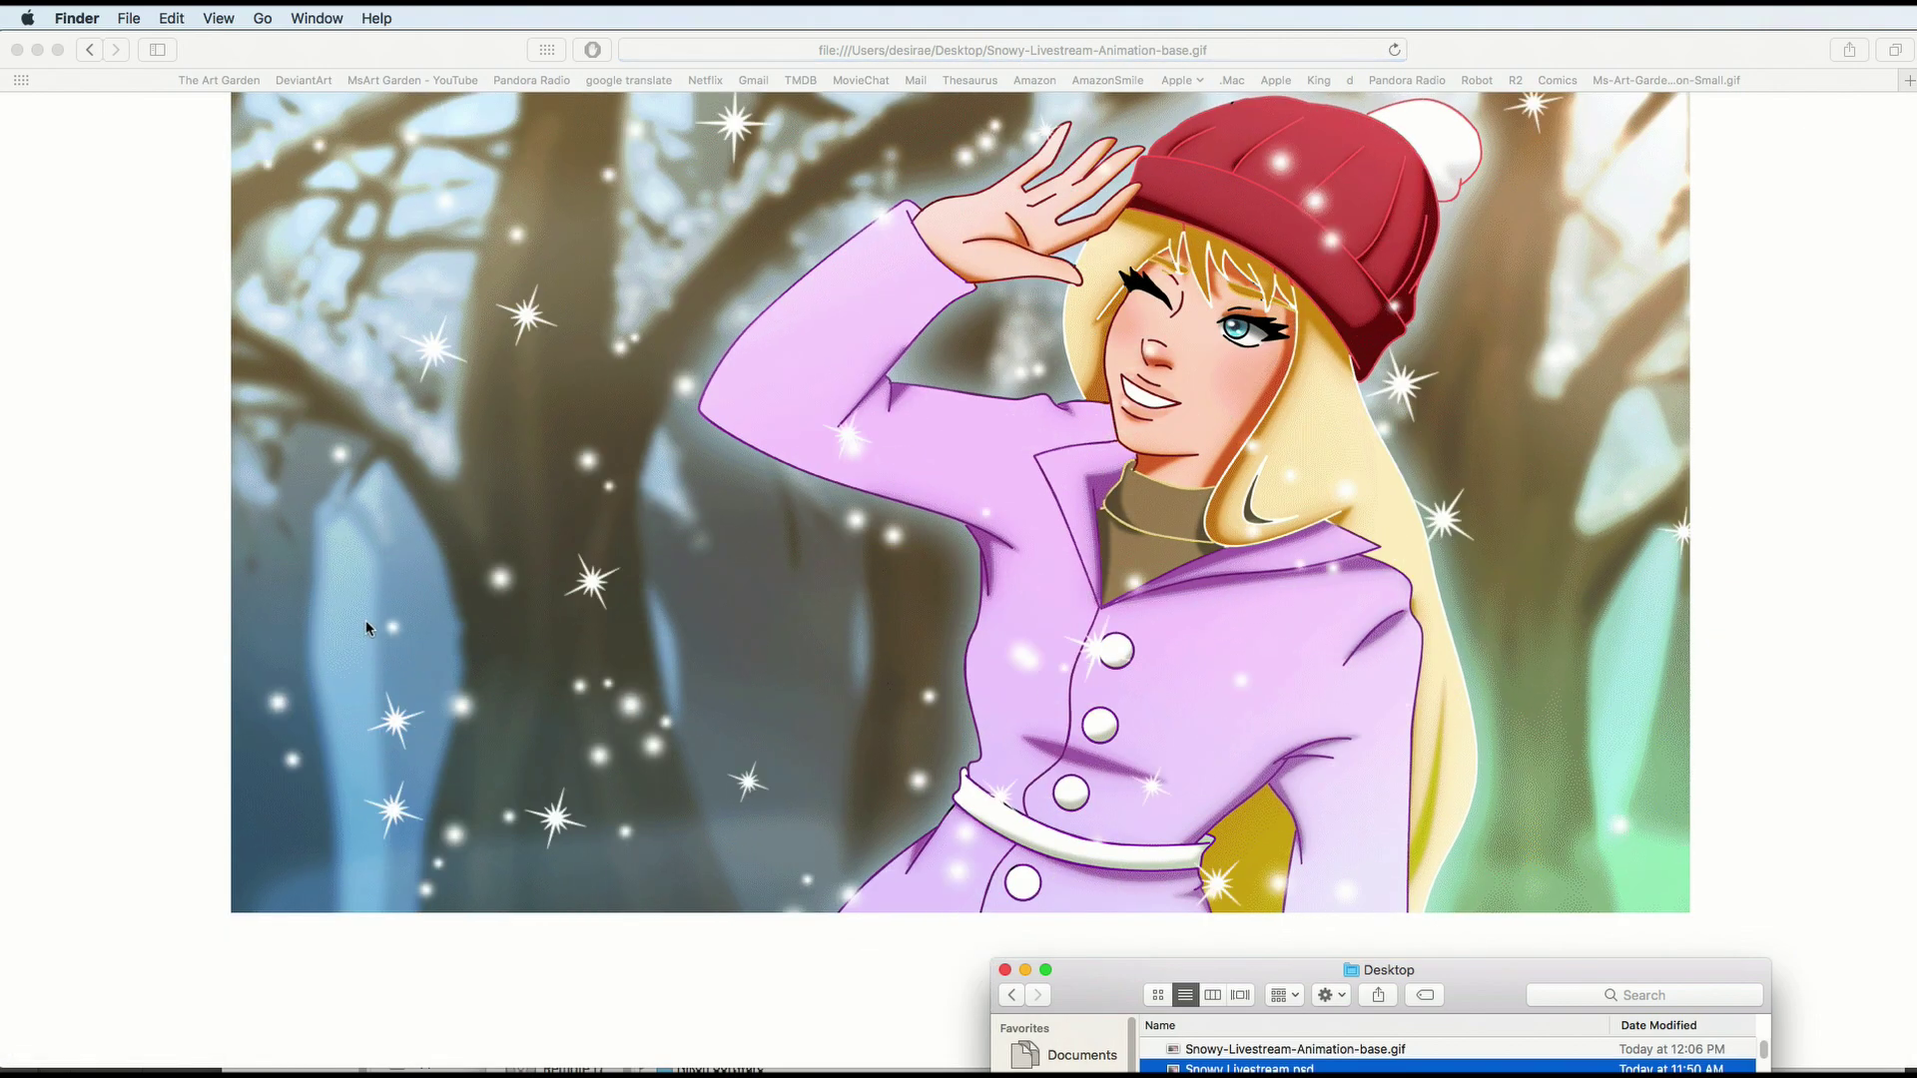
{"action": "left_click", "coordinate": [1849, 677]}
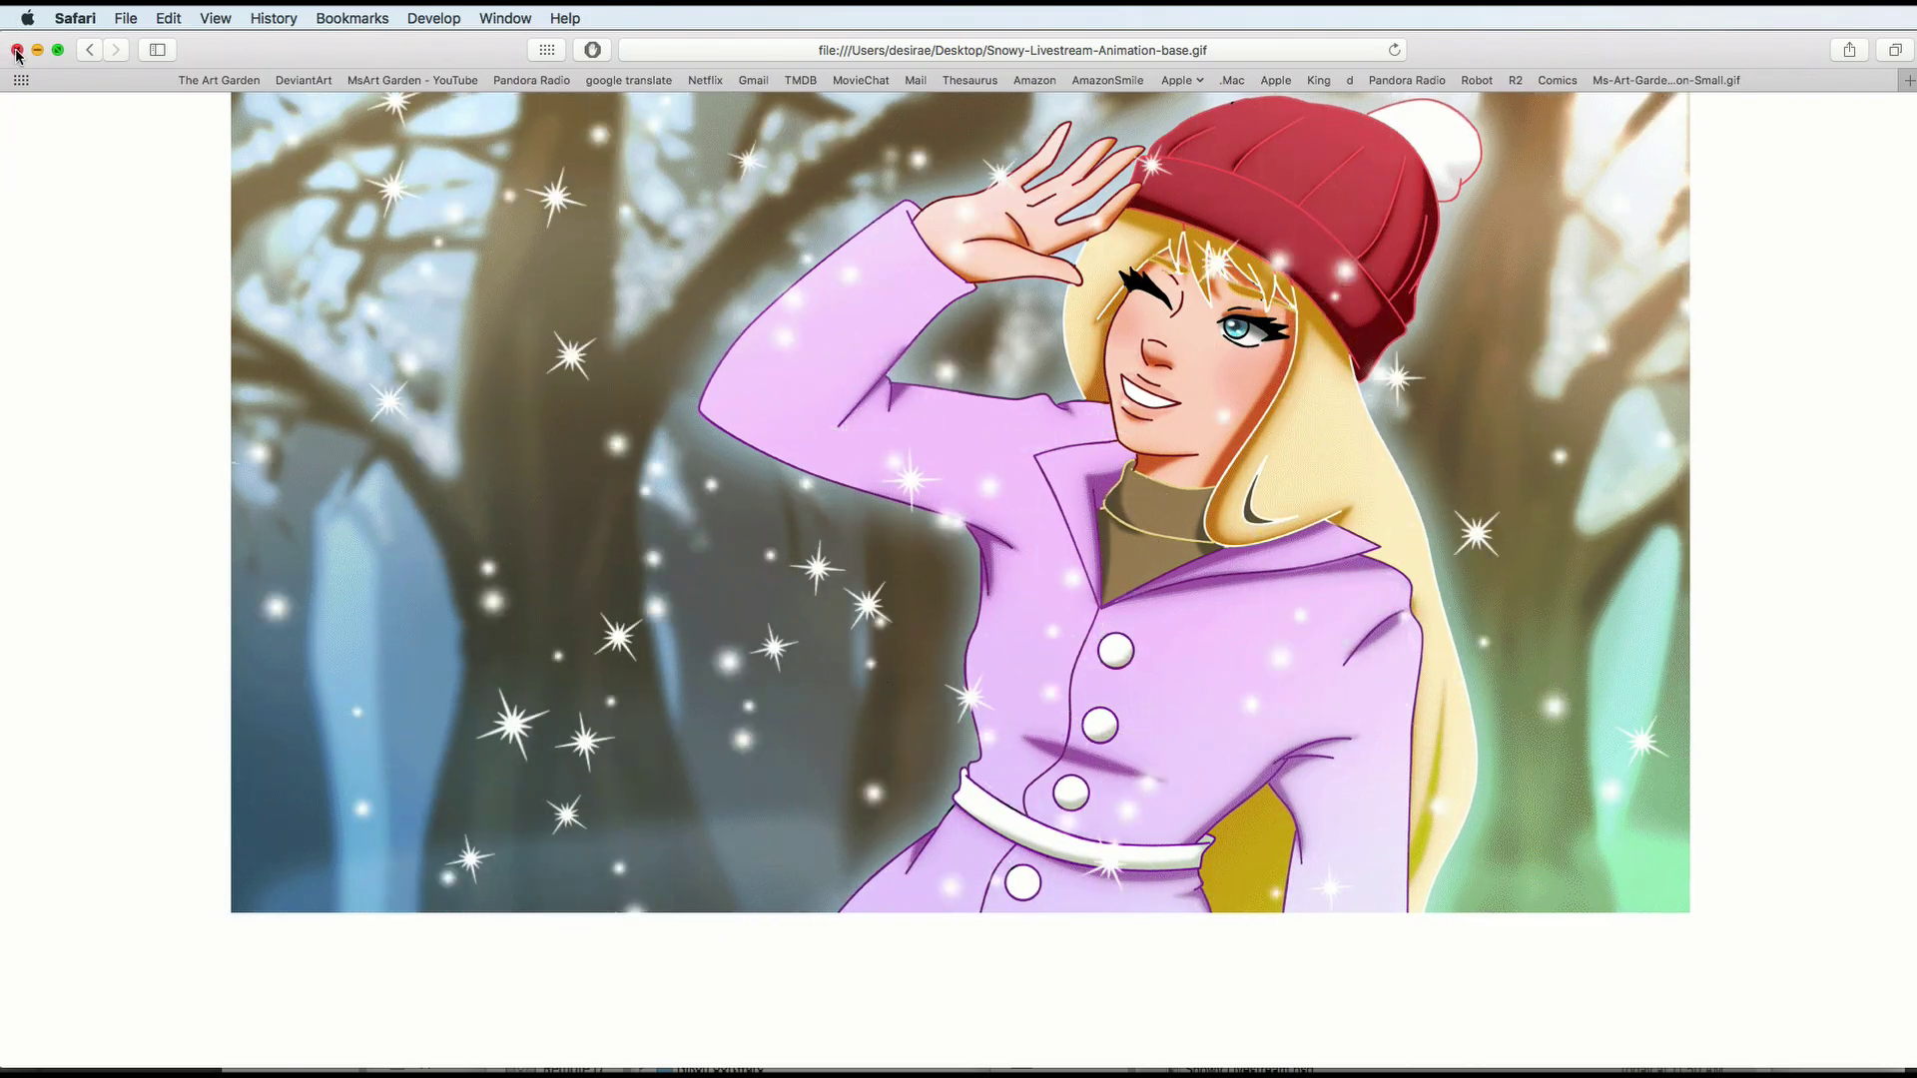
{"action": "key", "text": "ctrl+Left"}
{"action": "left_click", "coordinate": [185, 17]}
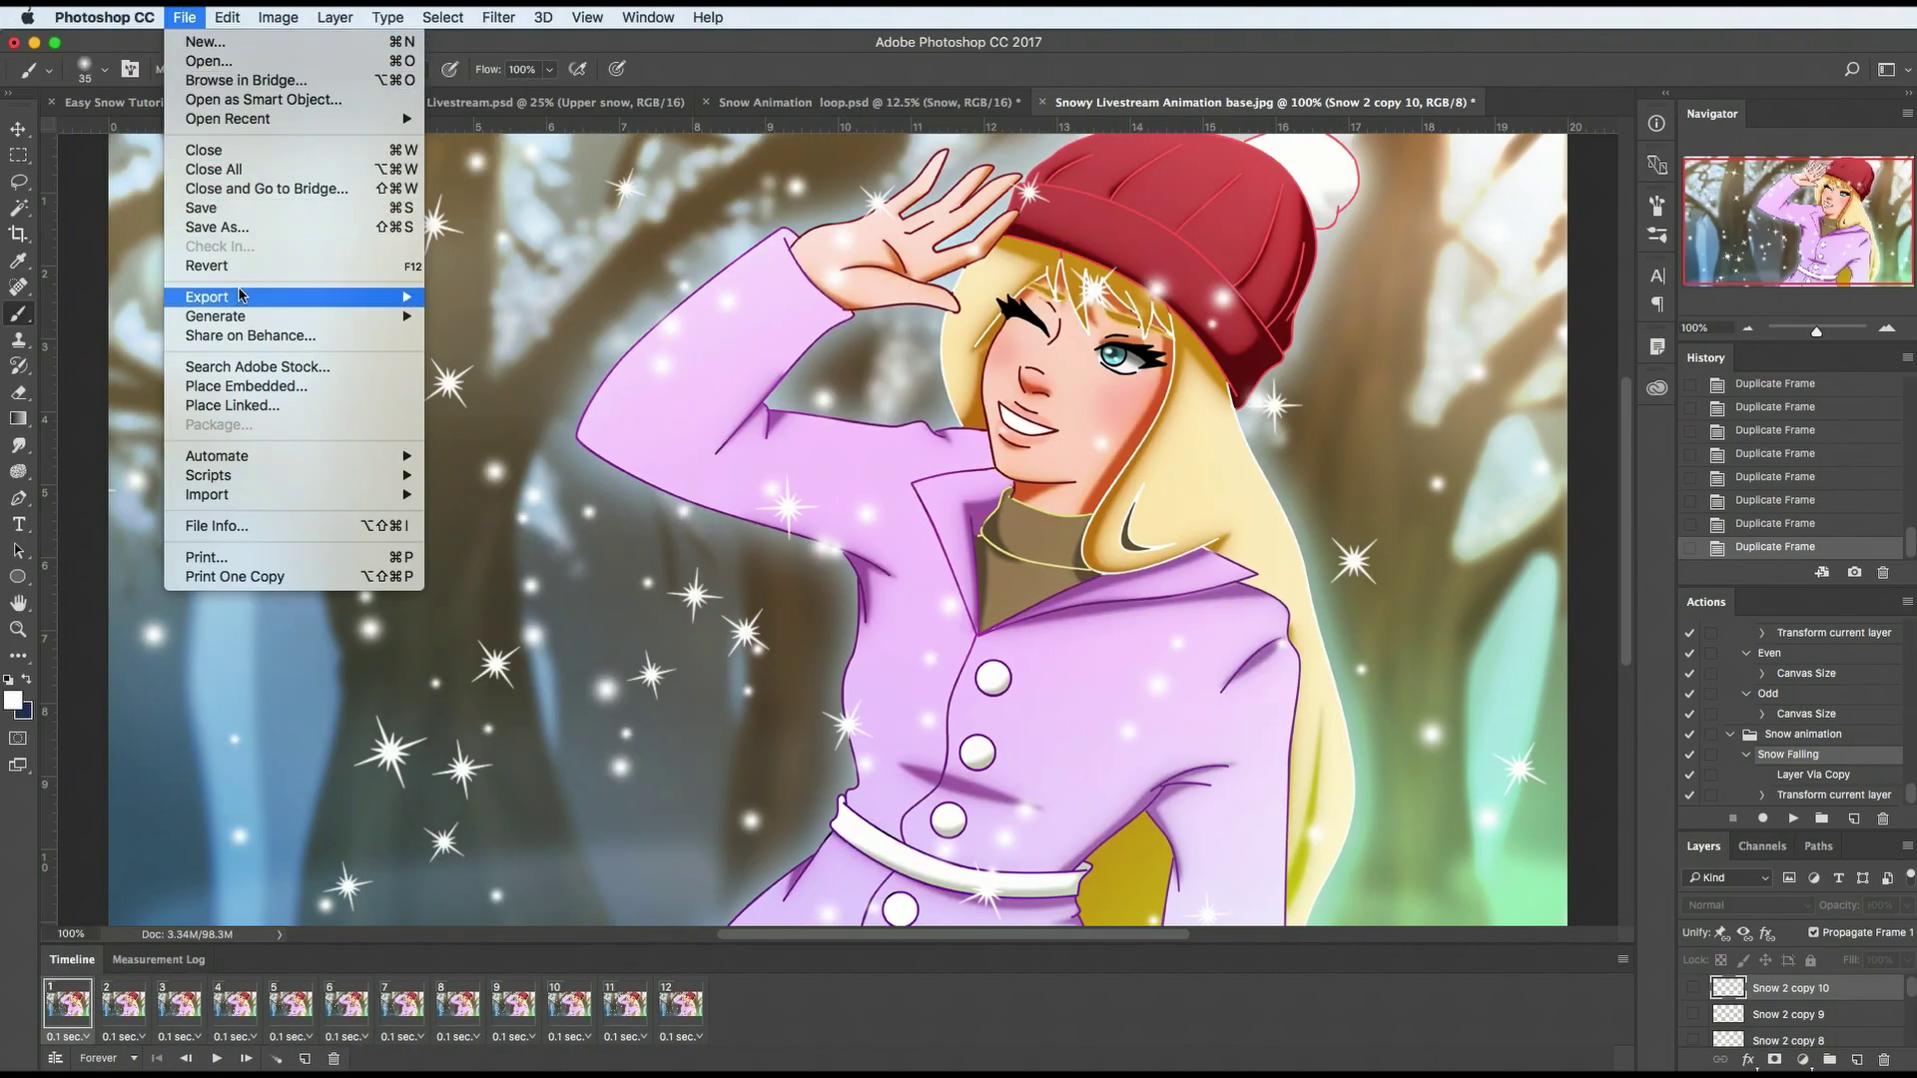
Step: Render the animation to a 1440×810, 30 fps QuickTime video with Animation High Quality
{"action": "mouse_move", "coordinate": [240, 296]}
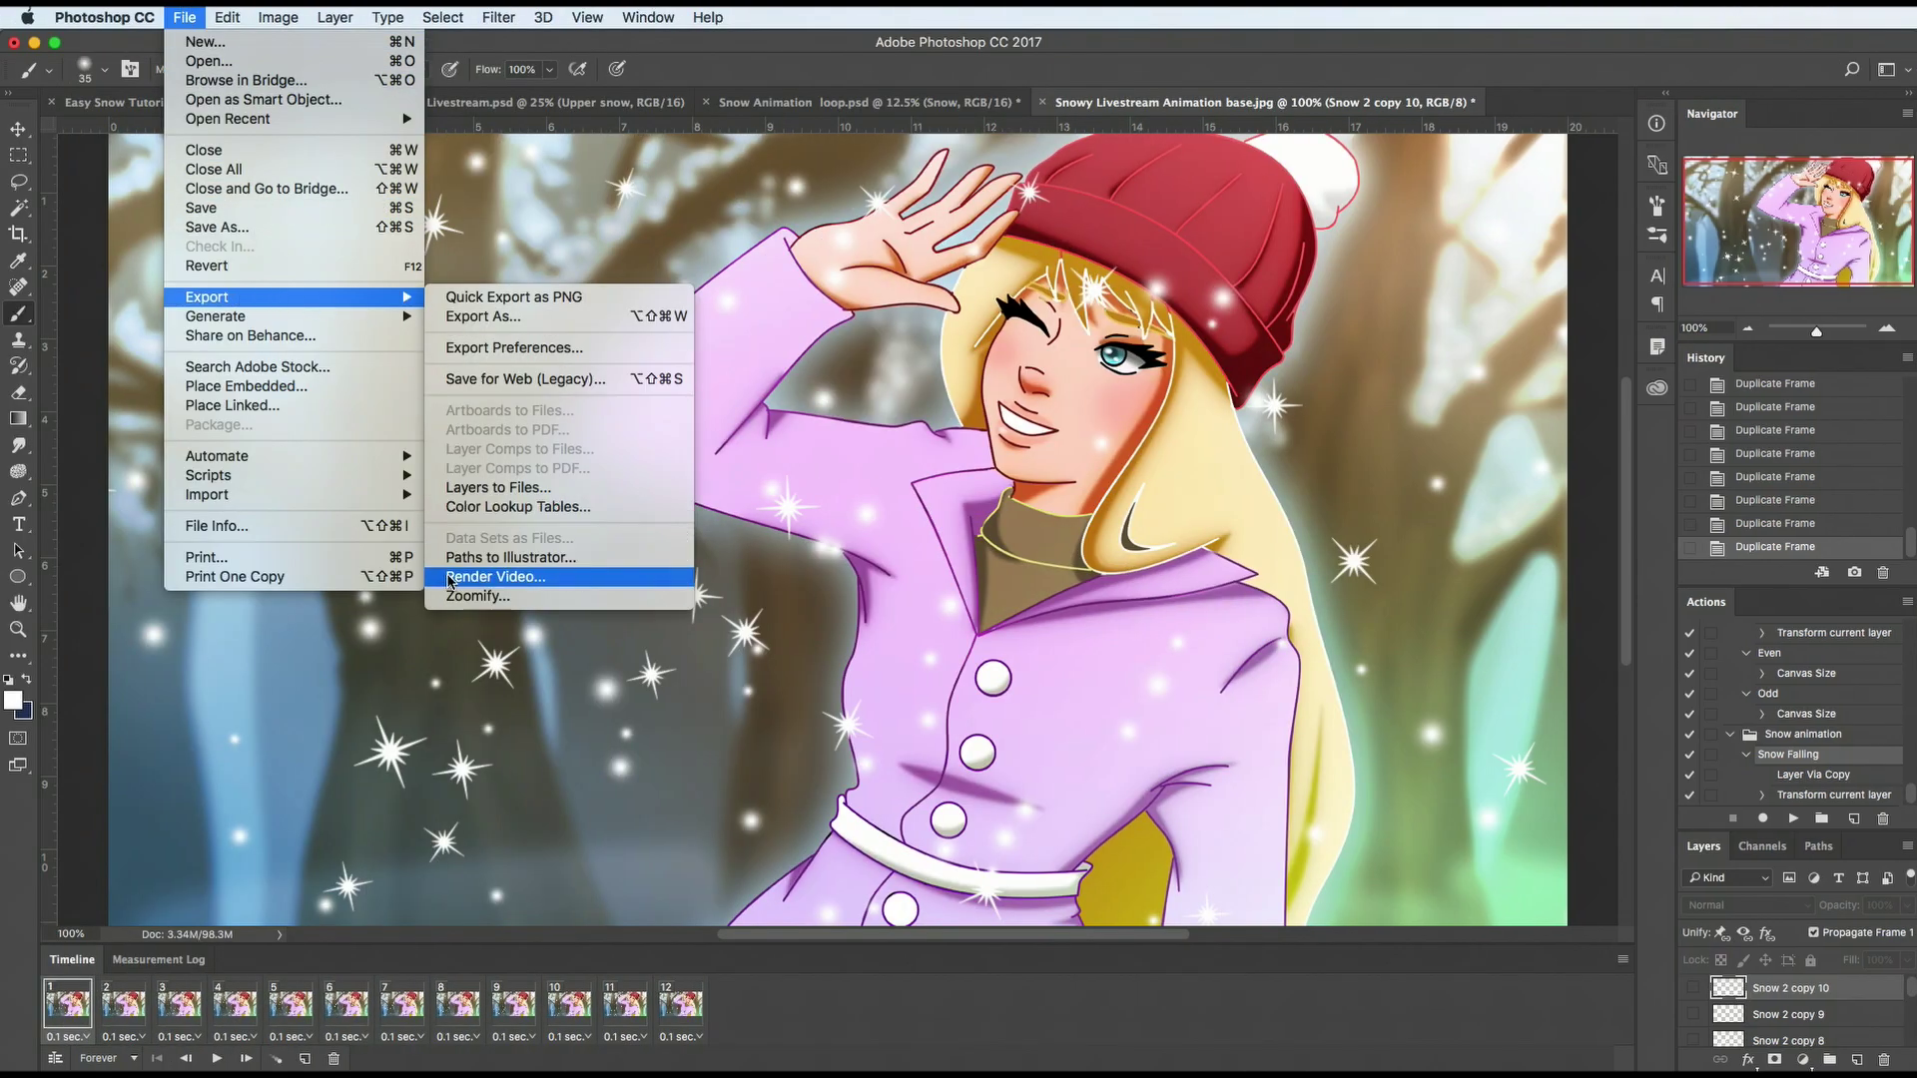
{"action": "left_click", "coordinate": [510, 585]}
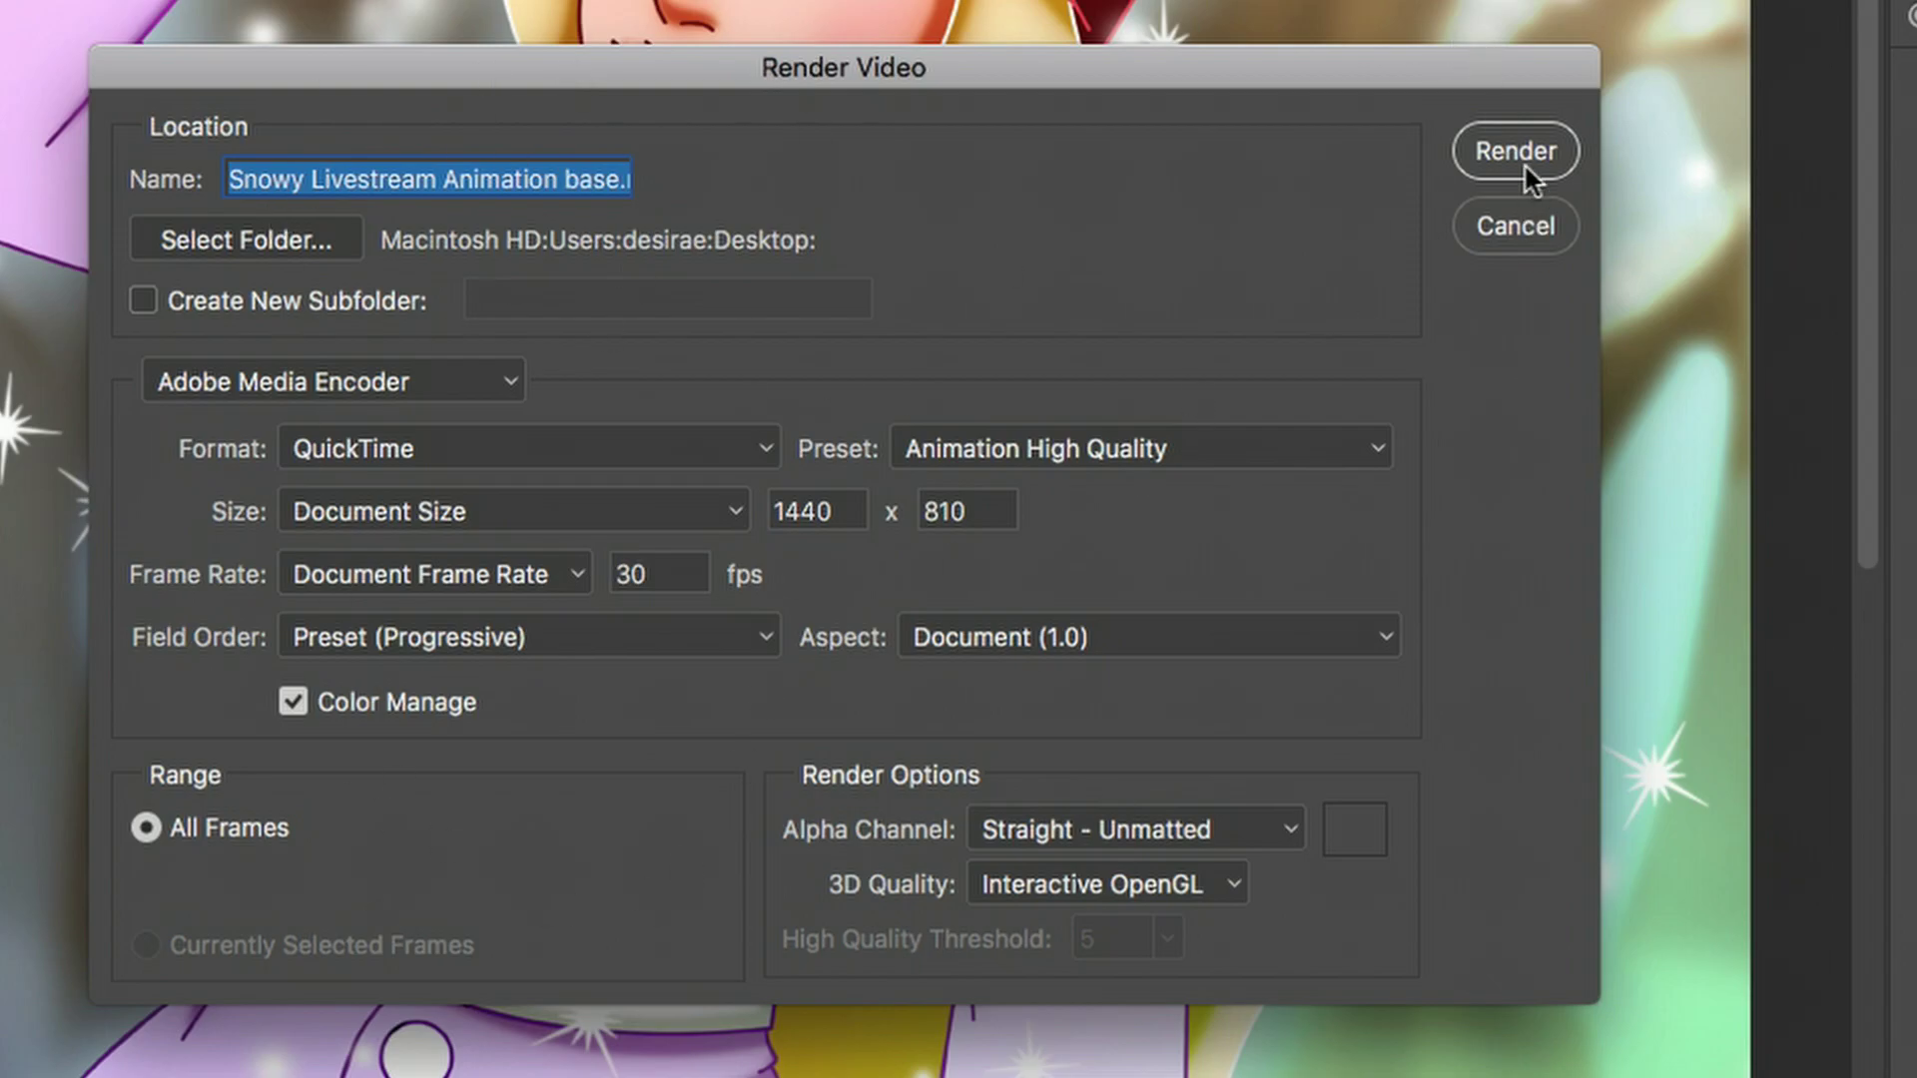
{"action": "left_click", "coordinate": [1520, 154]}
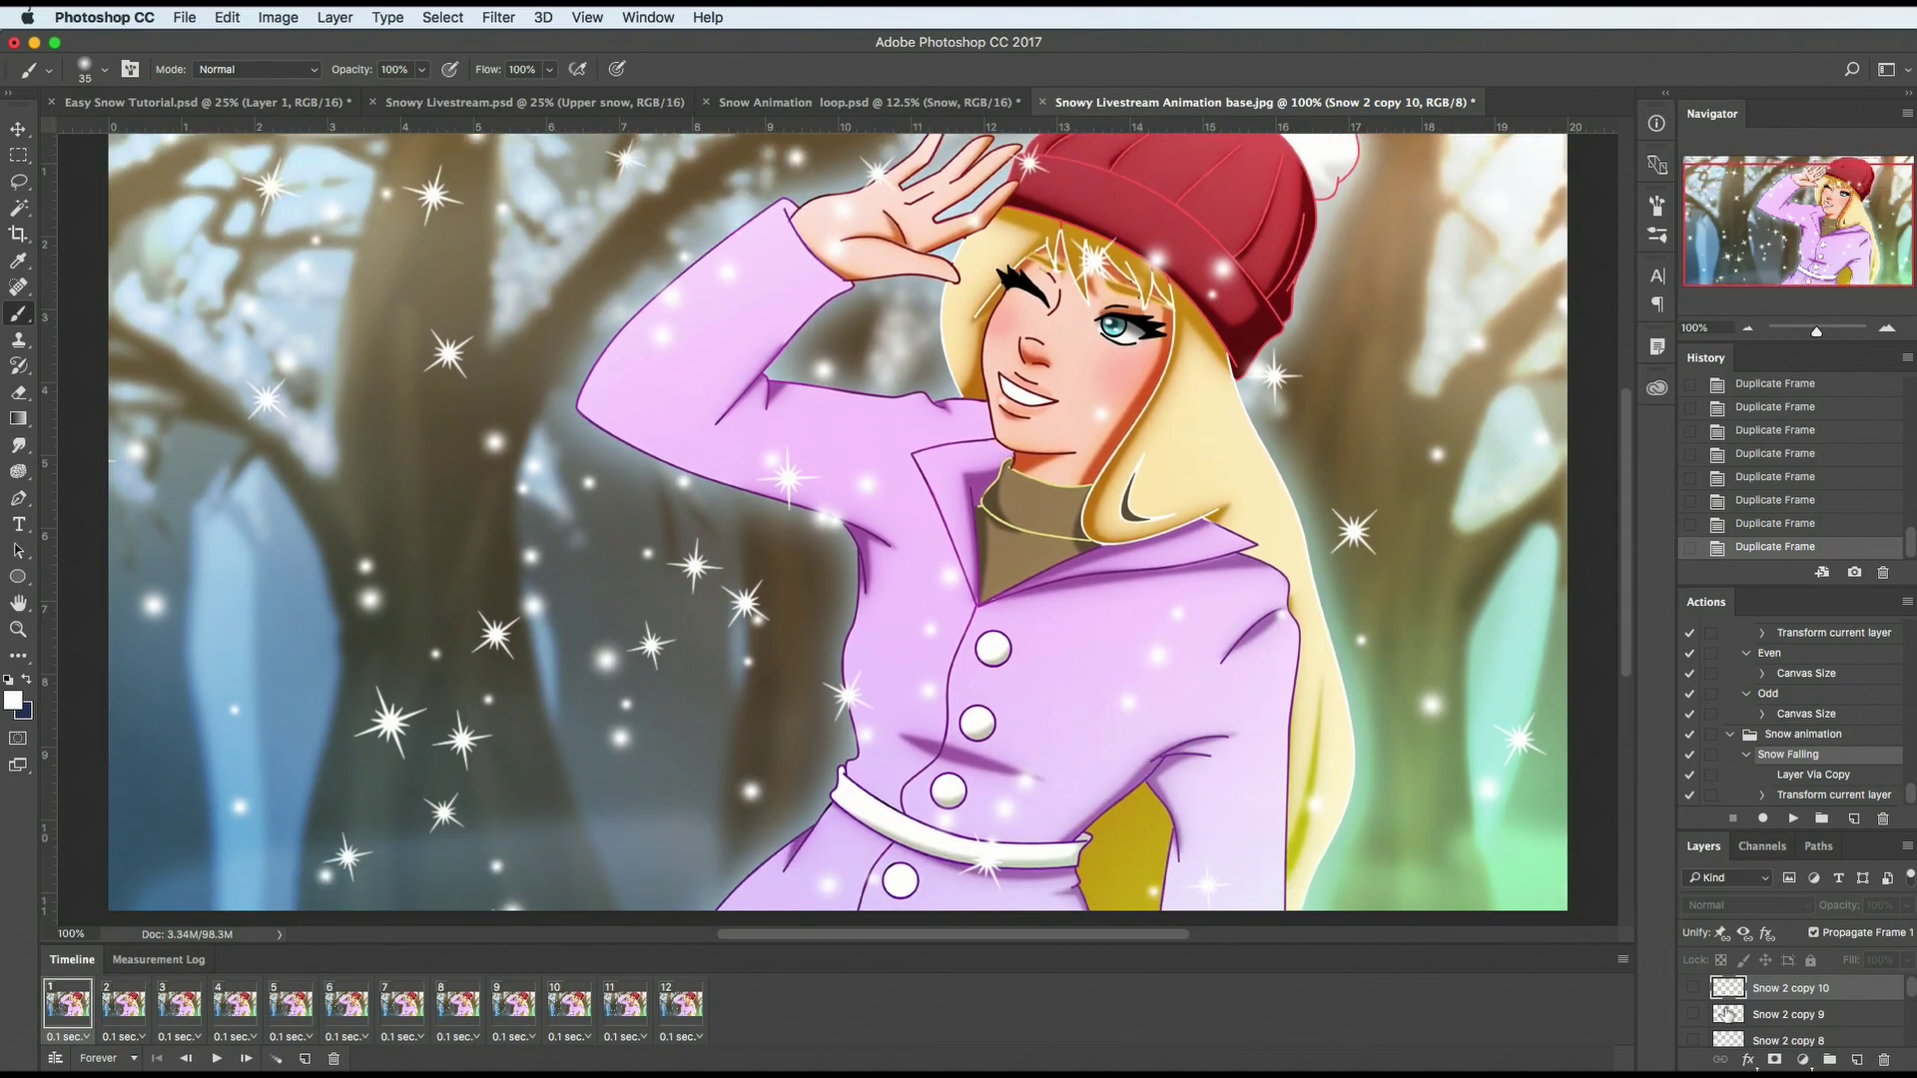
{"action": "scroll", "coordinate": [1697, 1014], "scroll_direction": "down", "scroll_amount": 5}
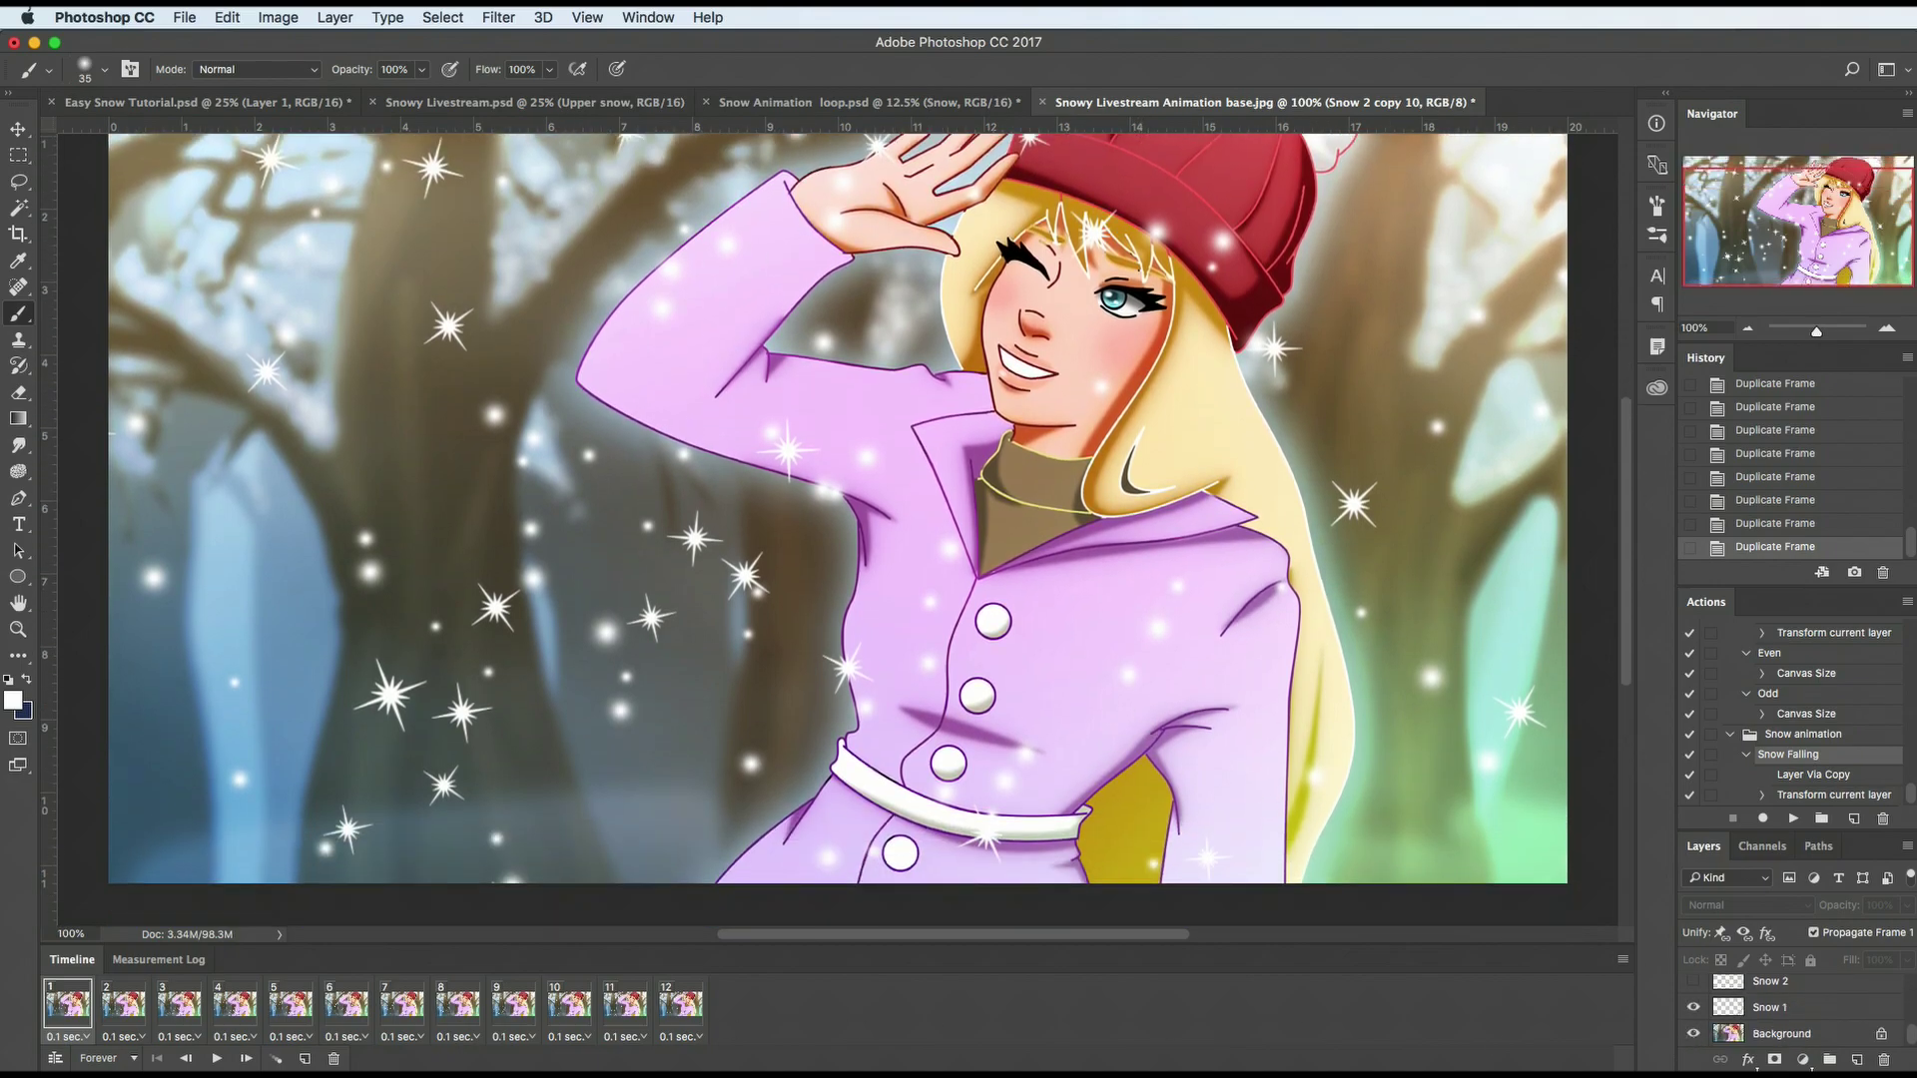
Step: Hide the Background illustration layer in every frame and play the snow-only animation
{"action": "left_click", "coordinate": [1695, 1035]}
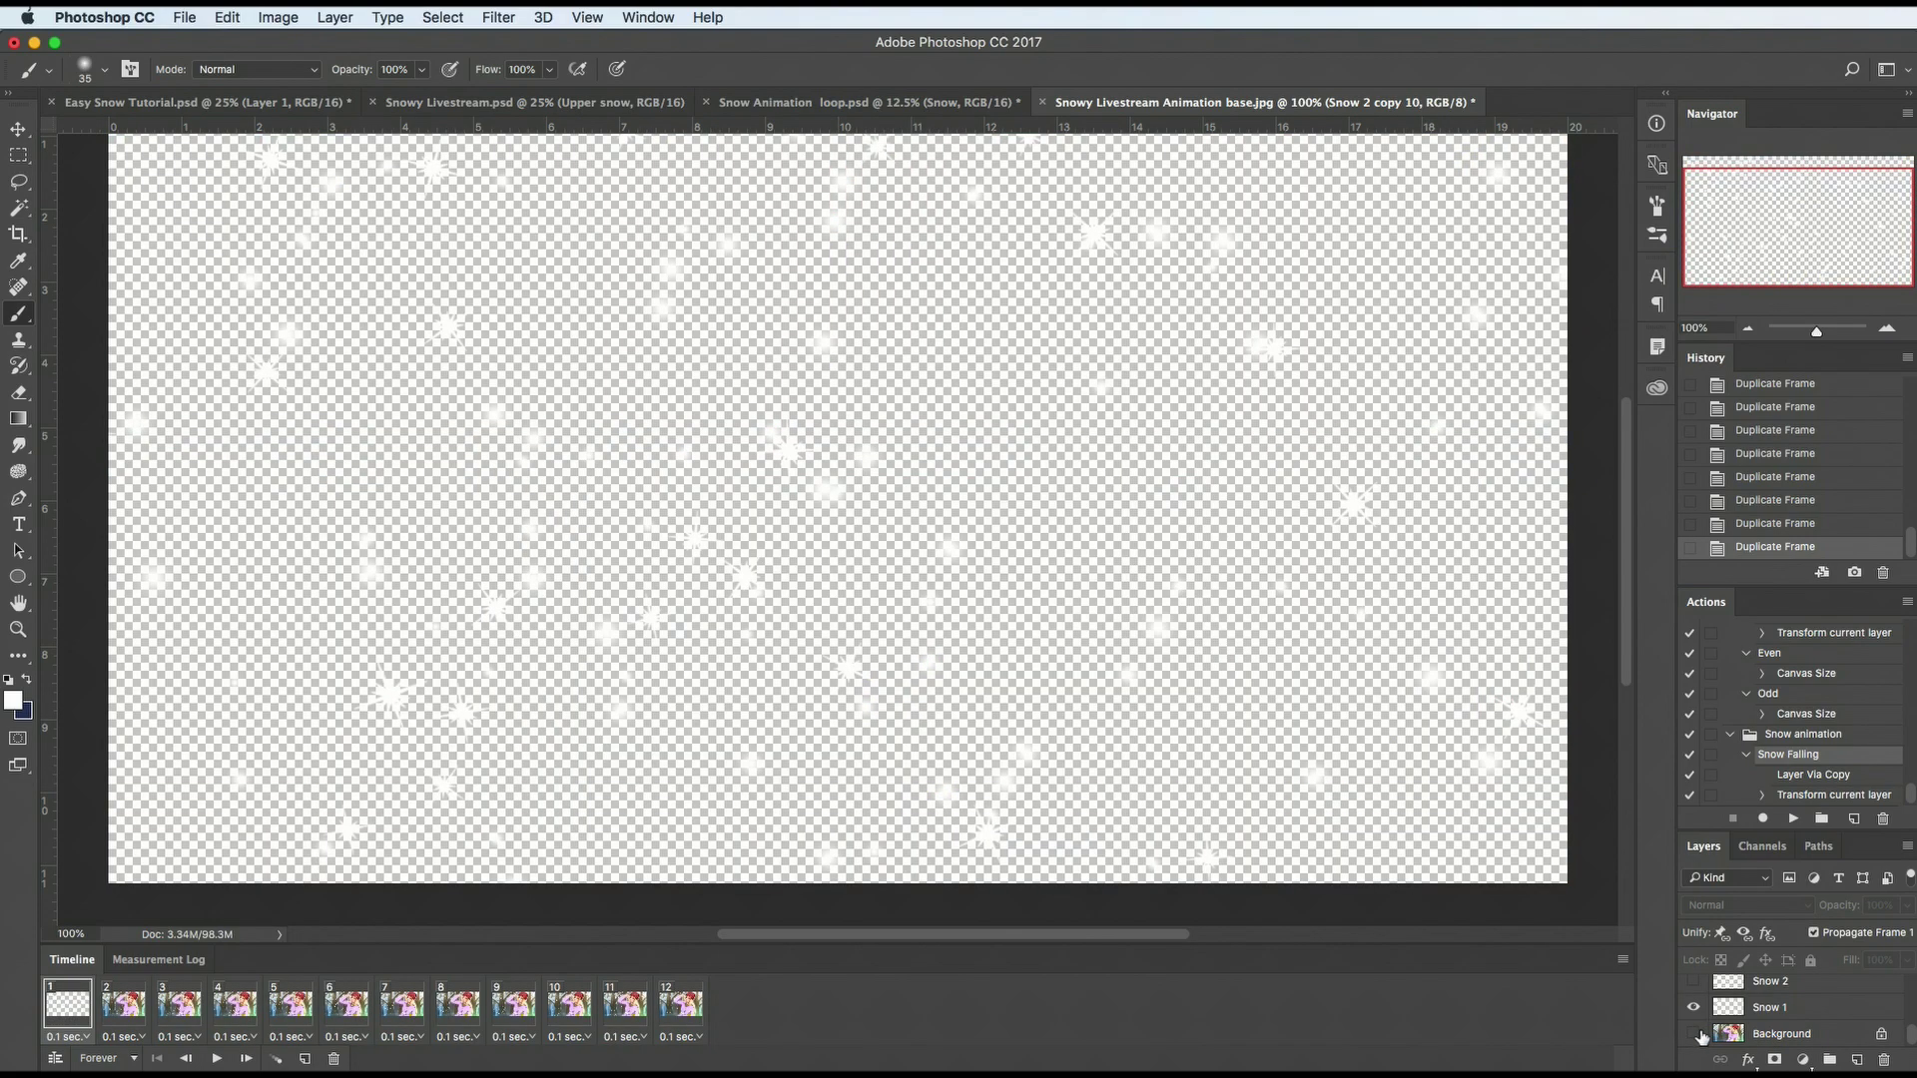
{"action": "left_click", "coordinate": [105, 1006]}
{"action": "left_click", "coordinate": [1694, 1035]}
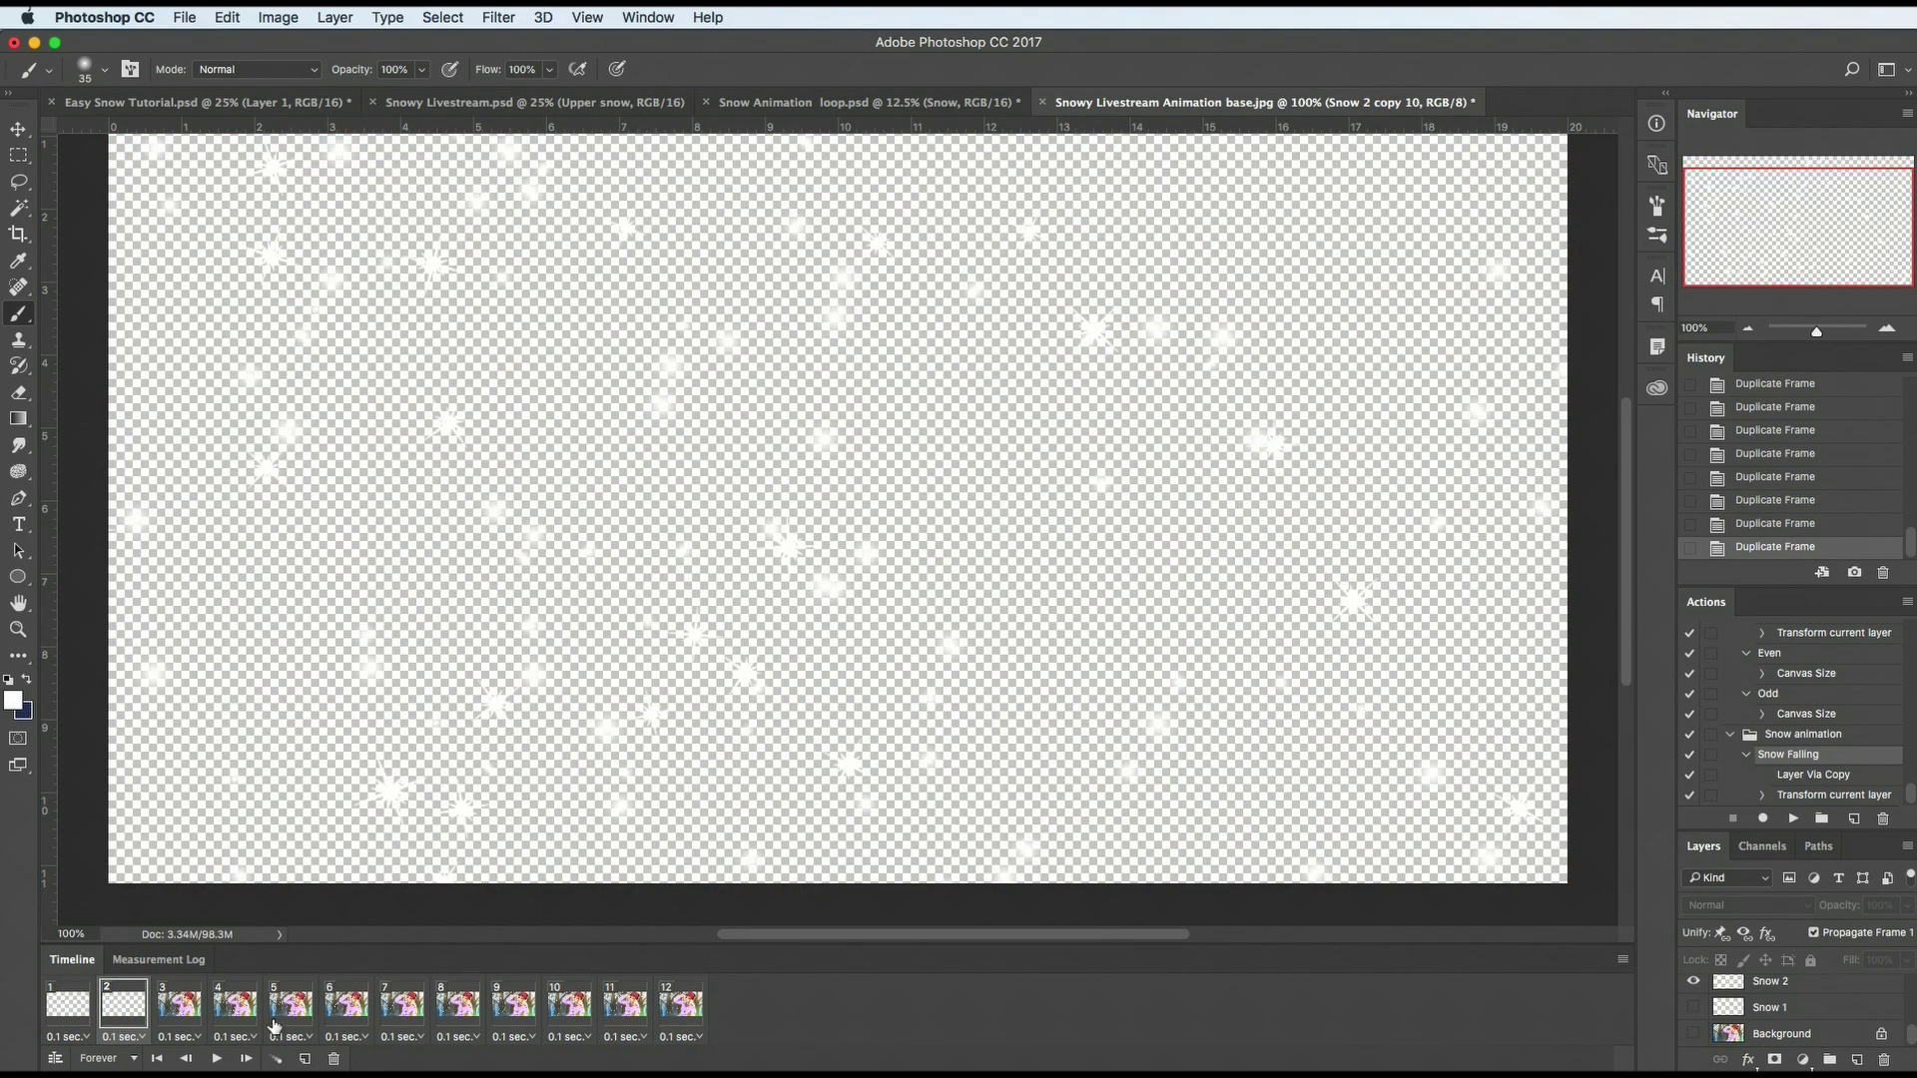
{"action": "key", "text": "Right"}
{"action": "left_click", "coordinate": [1699, 1039]}
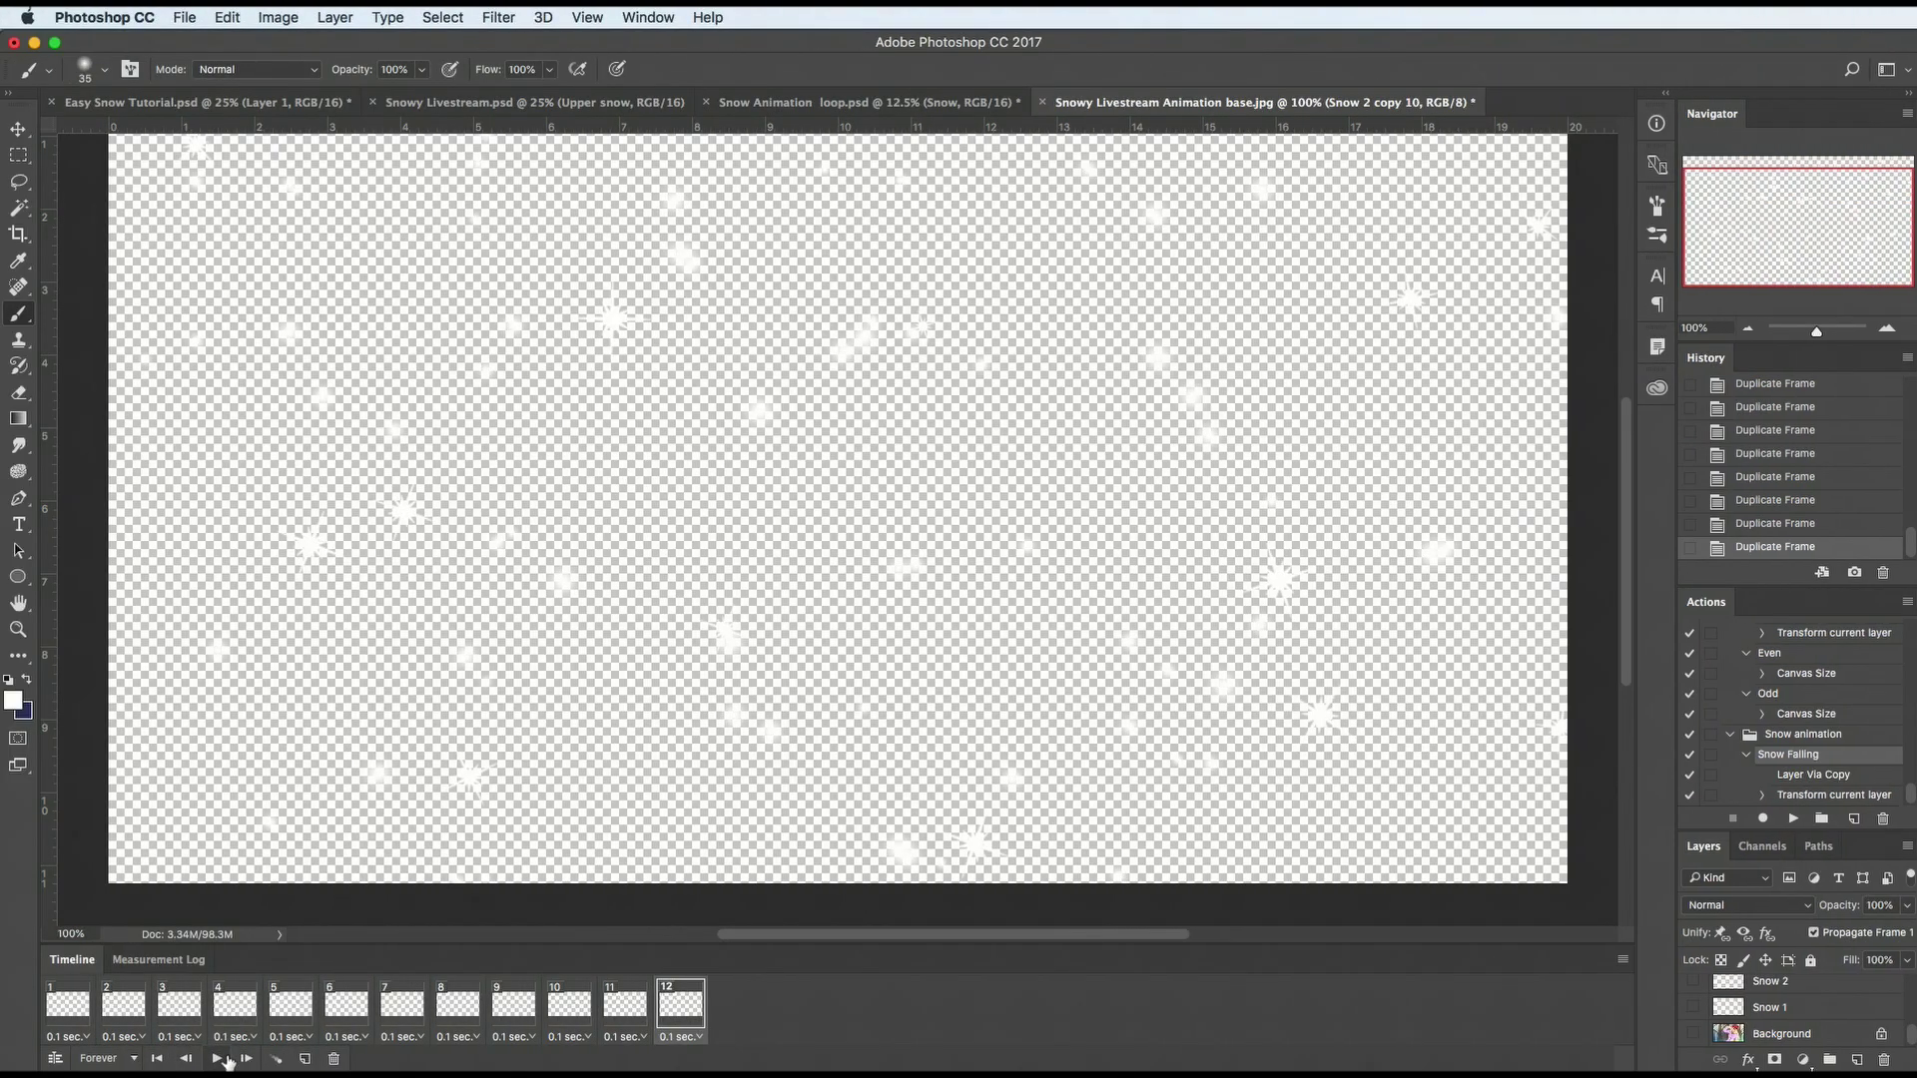
{"action": "left_click", "coordinate": [216, 1058]}
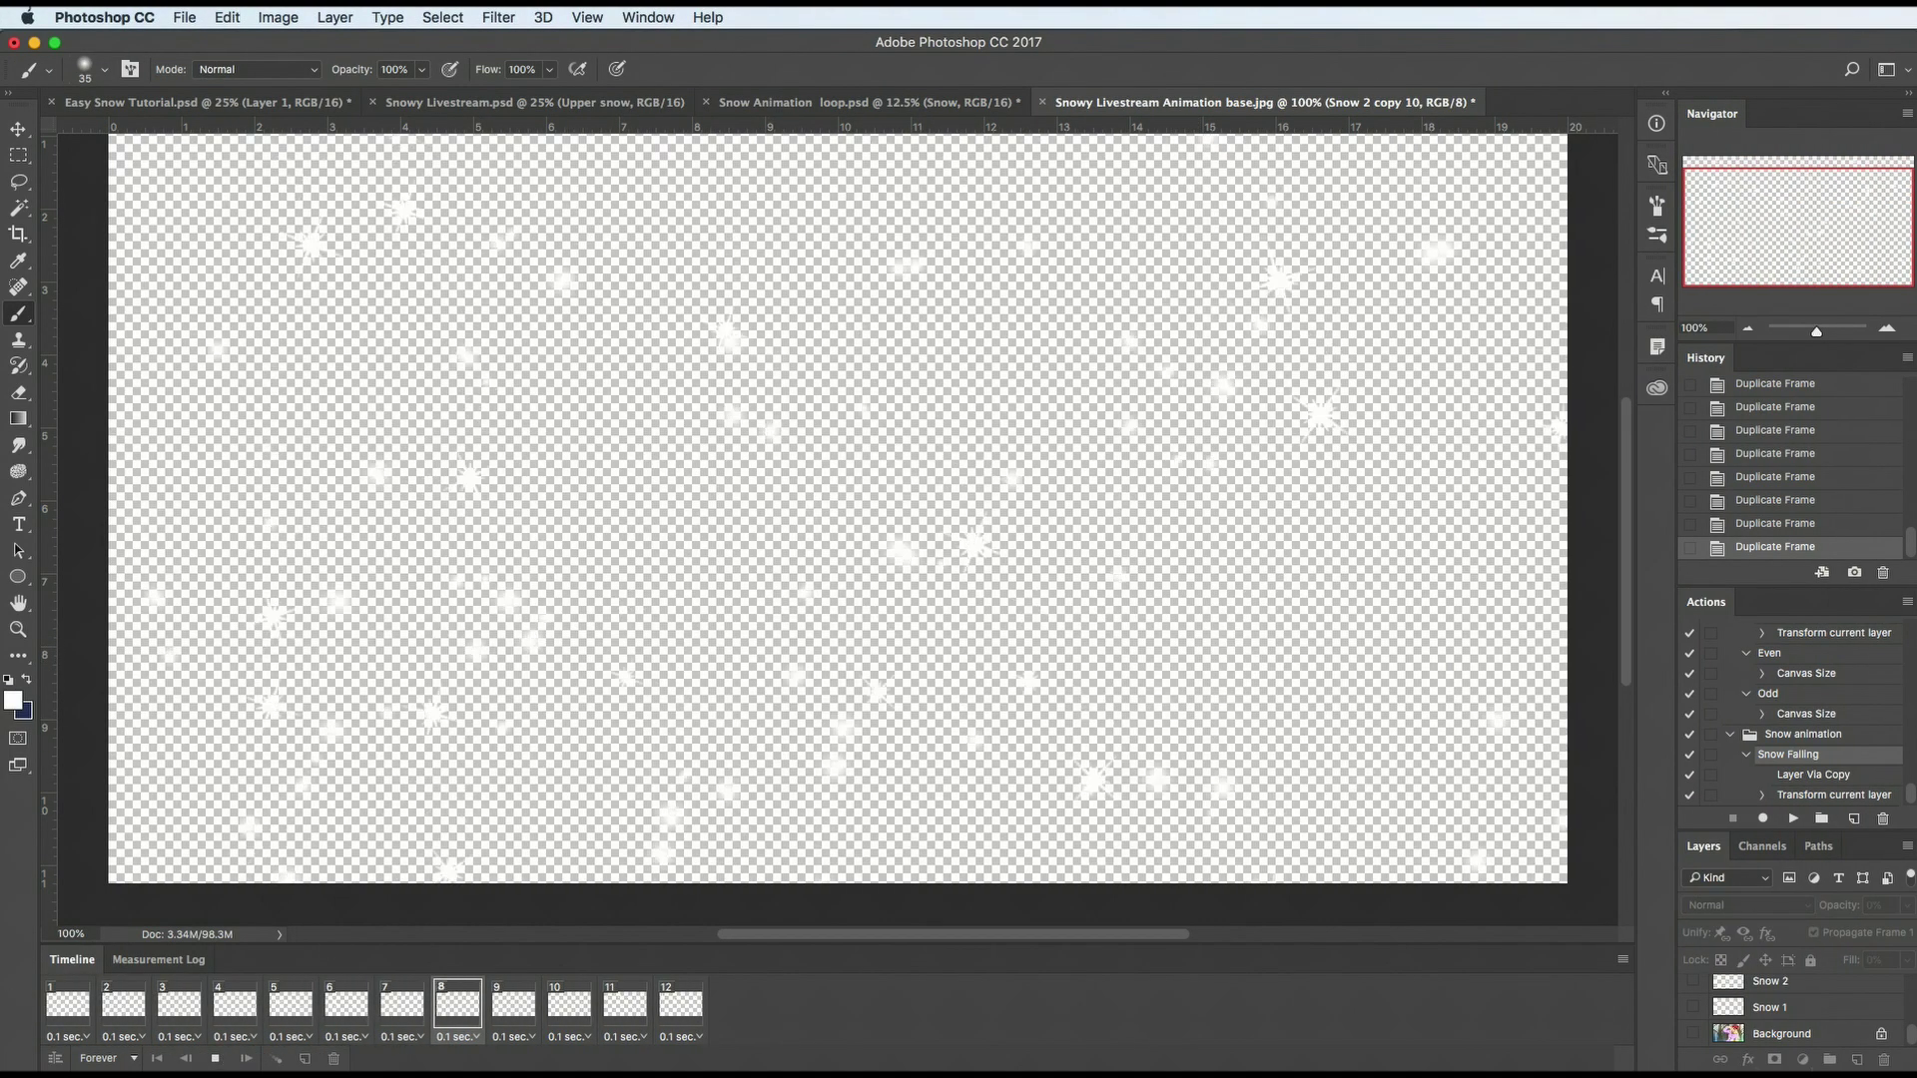
Step: Render the snow-only animation as QuickTime 'Tranparent snow' with Straight – Unmatted alpha
{"action": "left_click", "coordinate": [217, 1059]}
{"action": "left_click", "coordinate": [184, 17]}
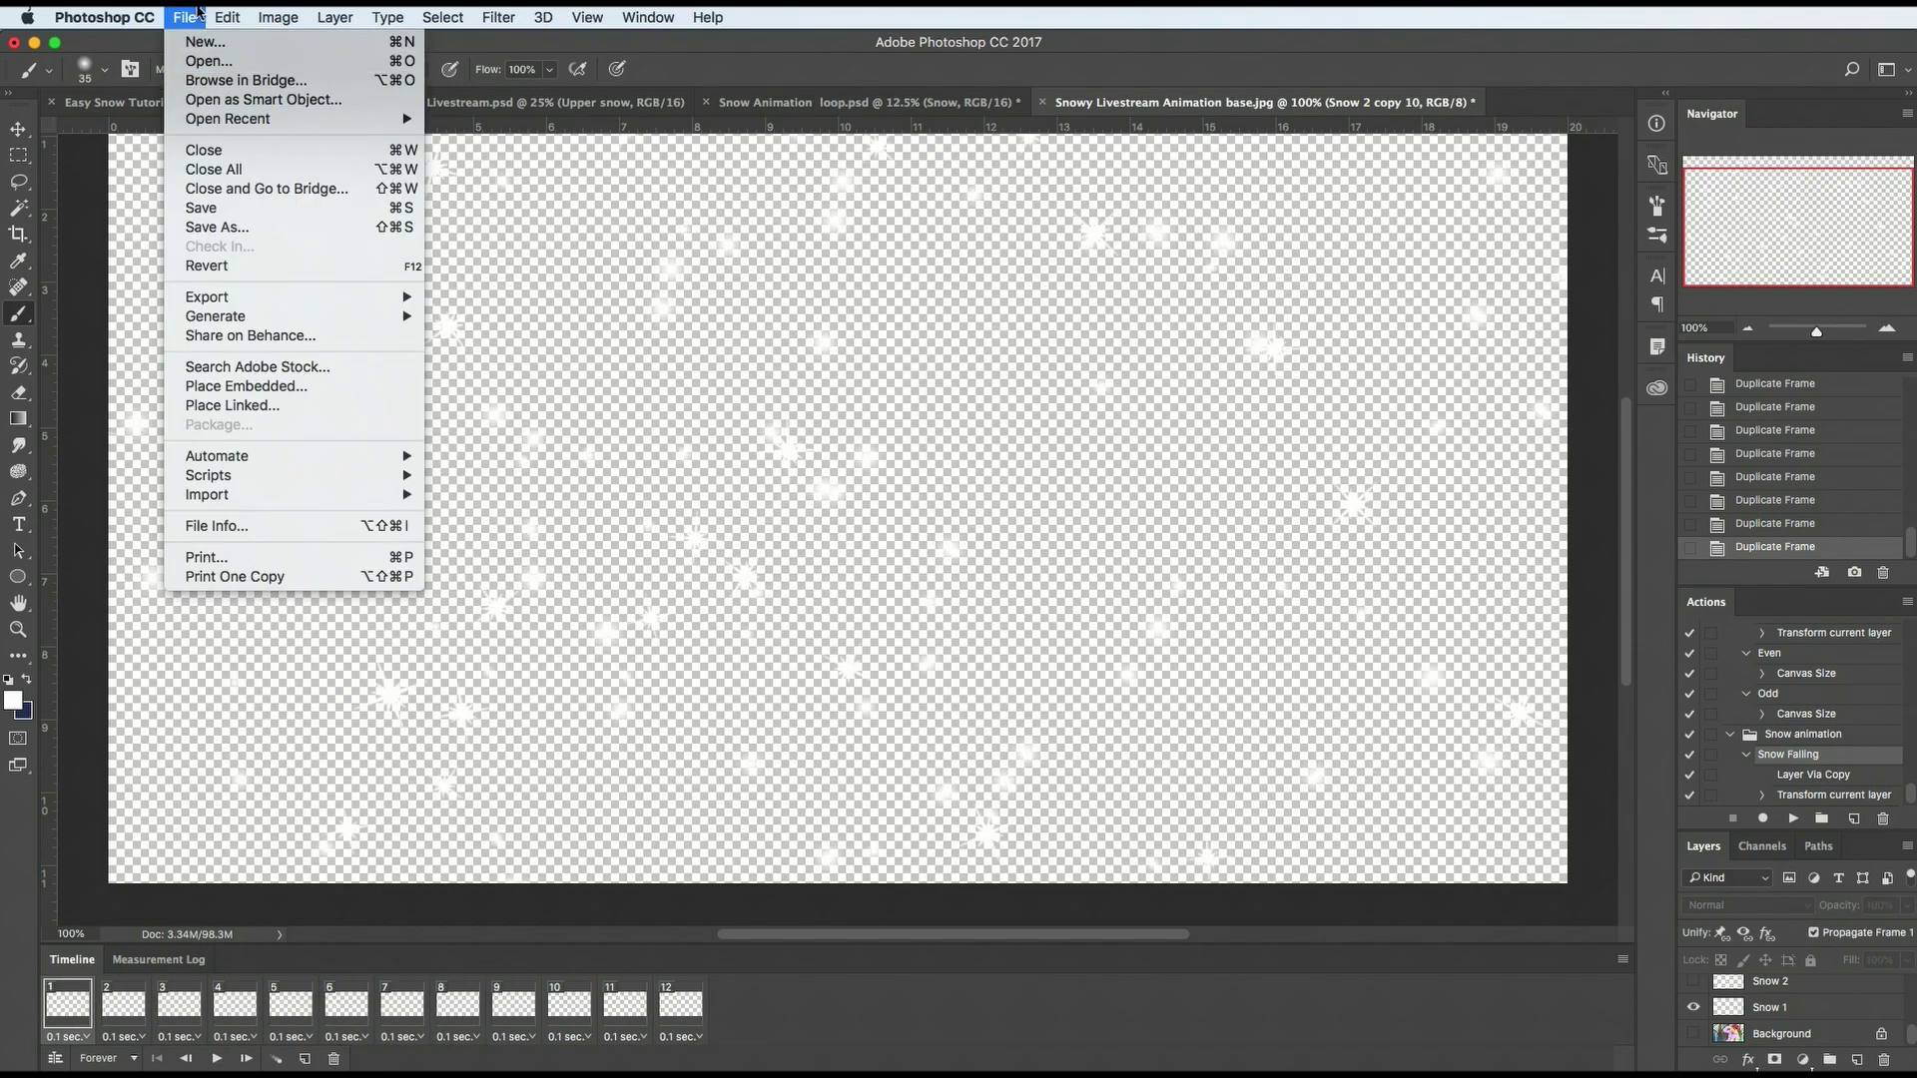
{"action": "mouse_move", "coordinate": [258, 302]}
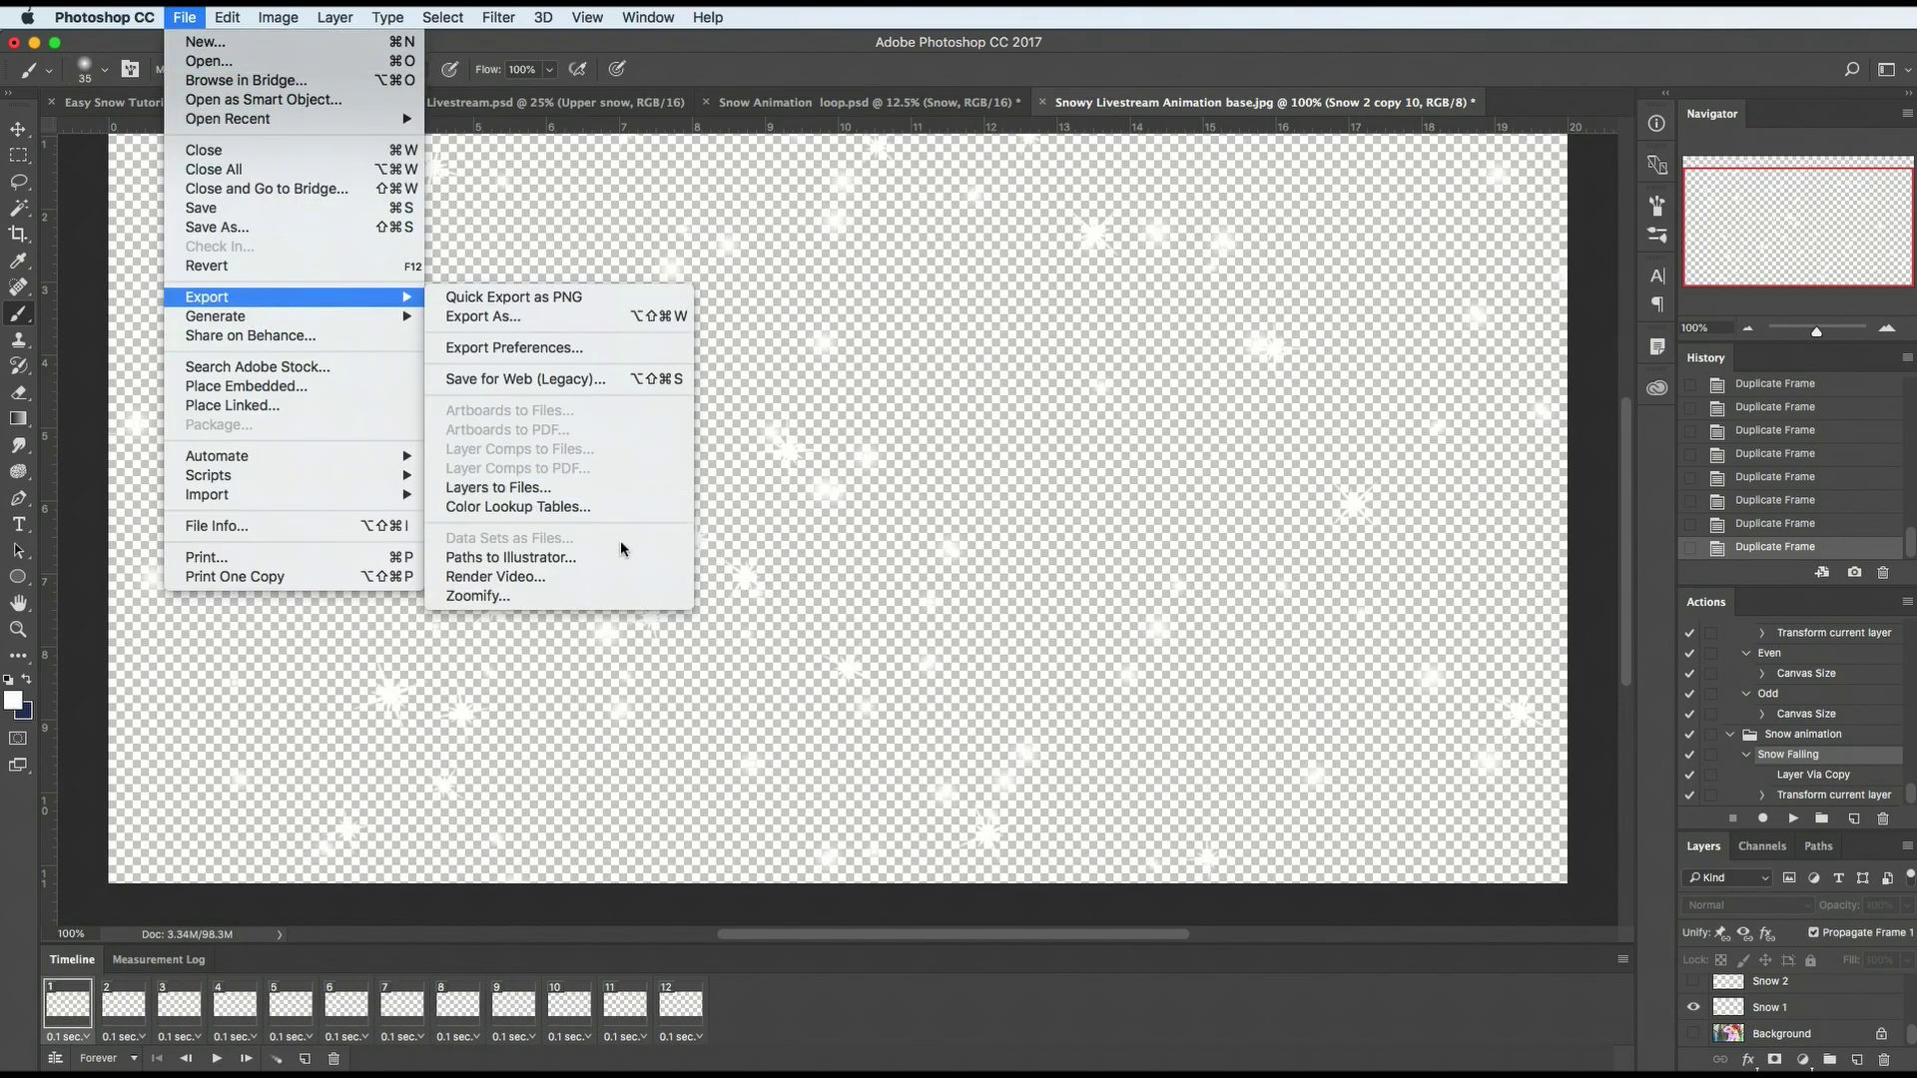
{"action": "left_click", "coordinate": [602, 577]}
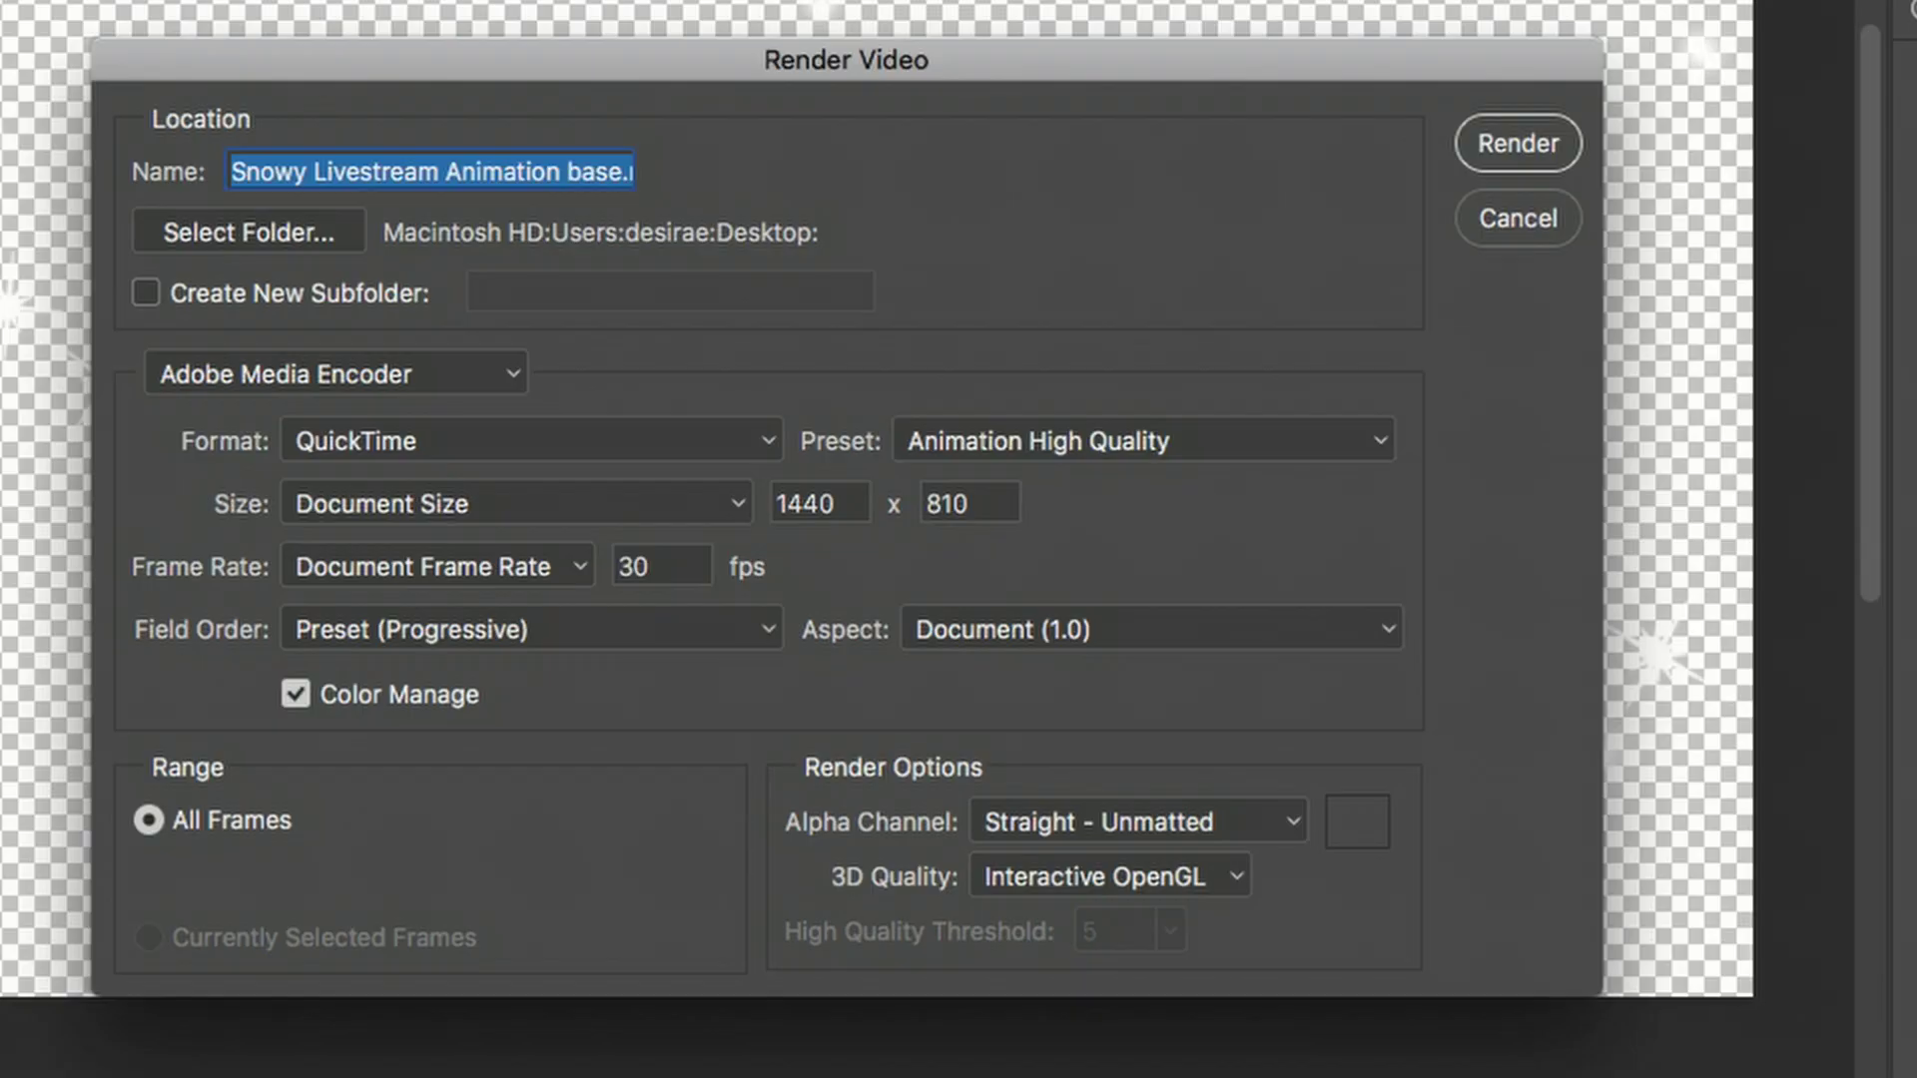
{"action": "type", "text": "Tranparent snow"}
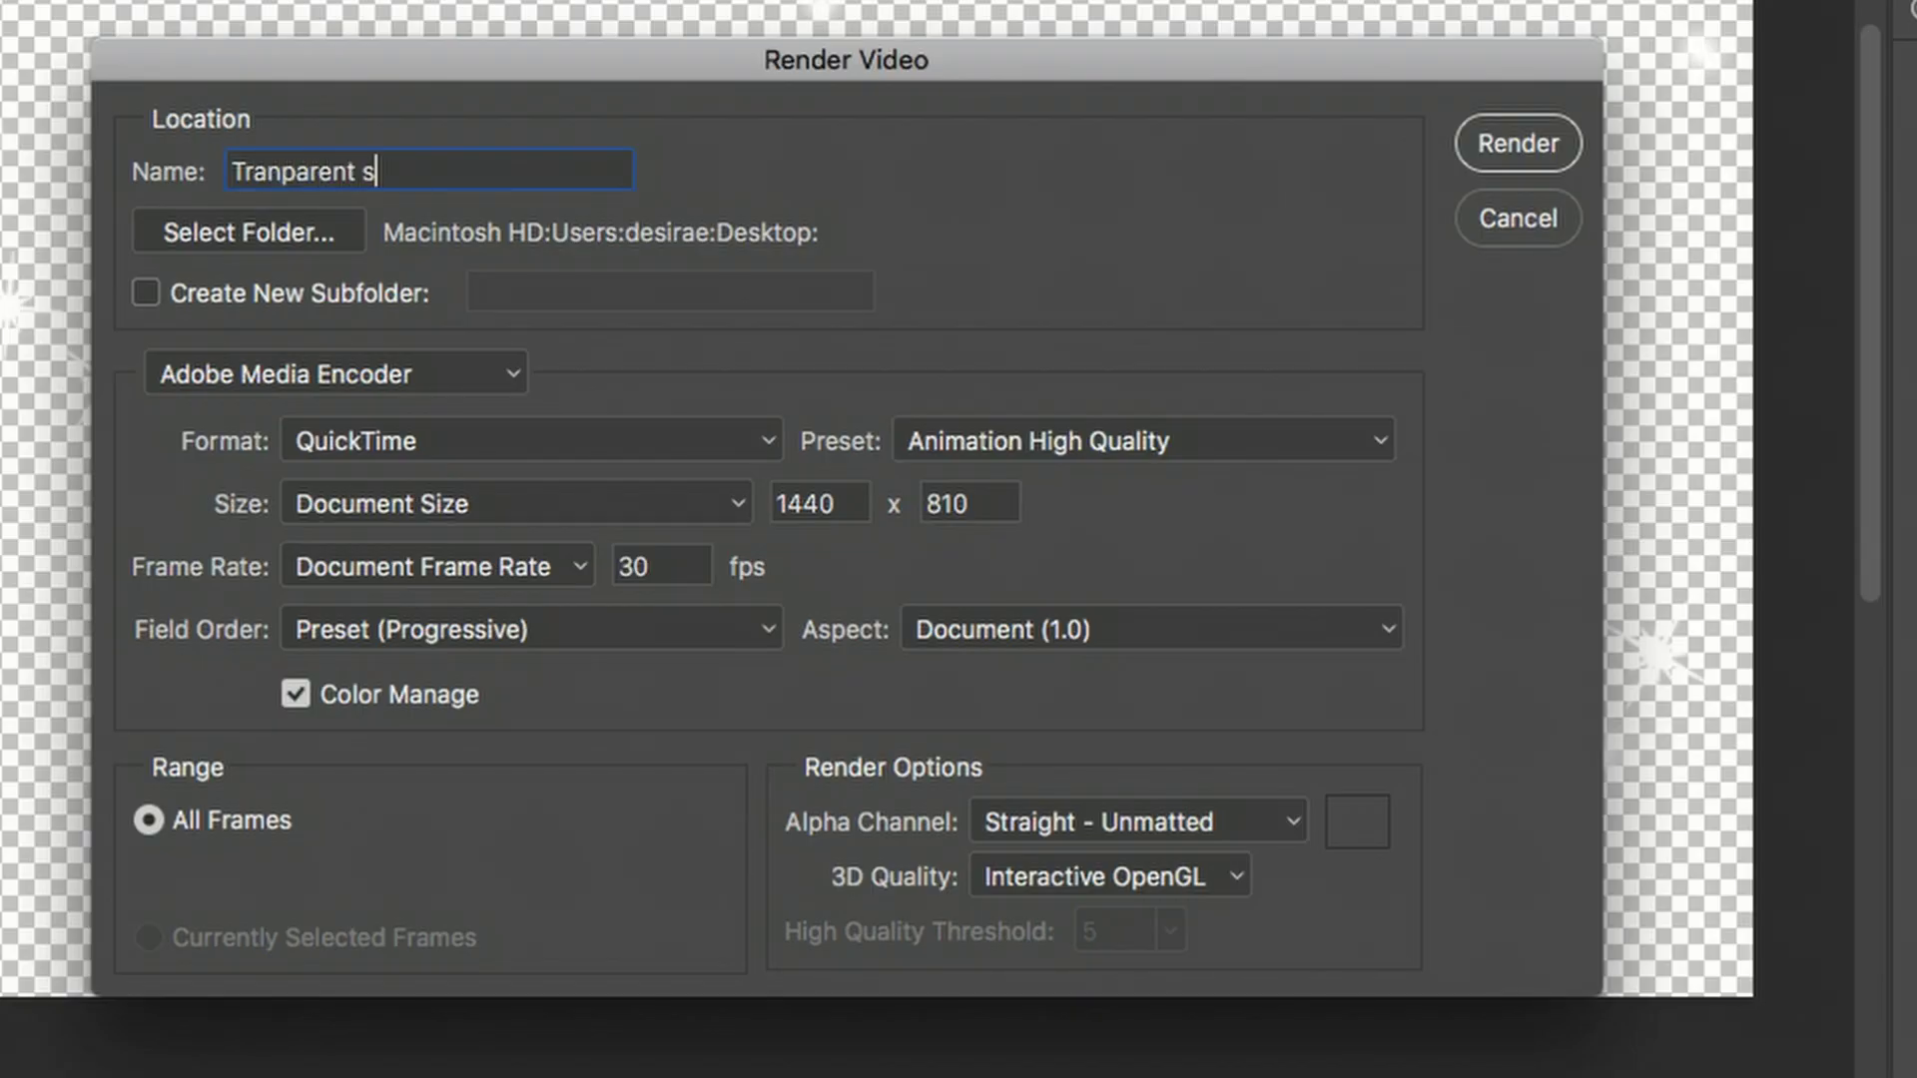
{"action": "left_click", "coordinate": [1203, 821]}
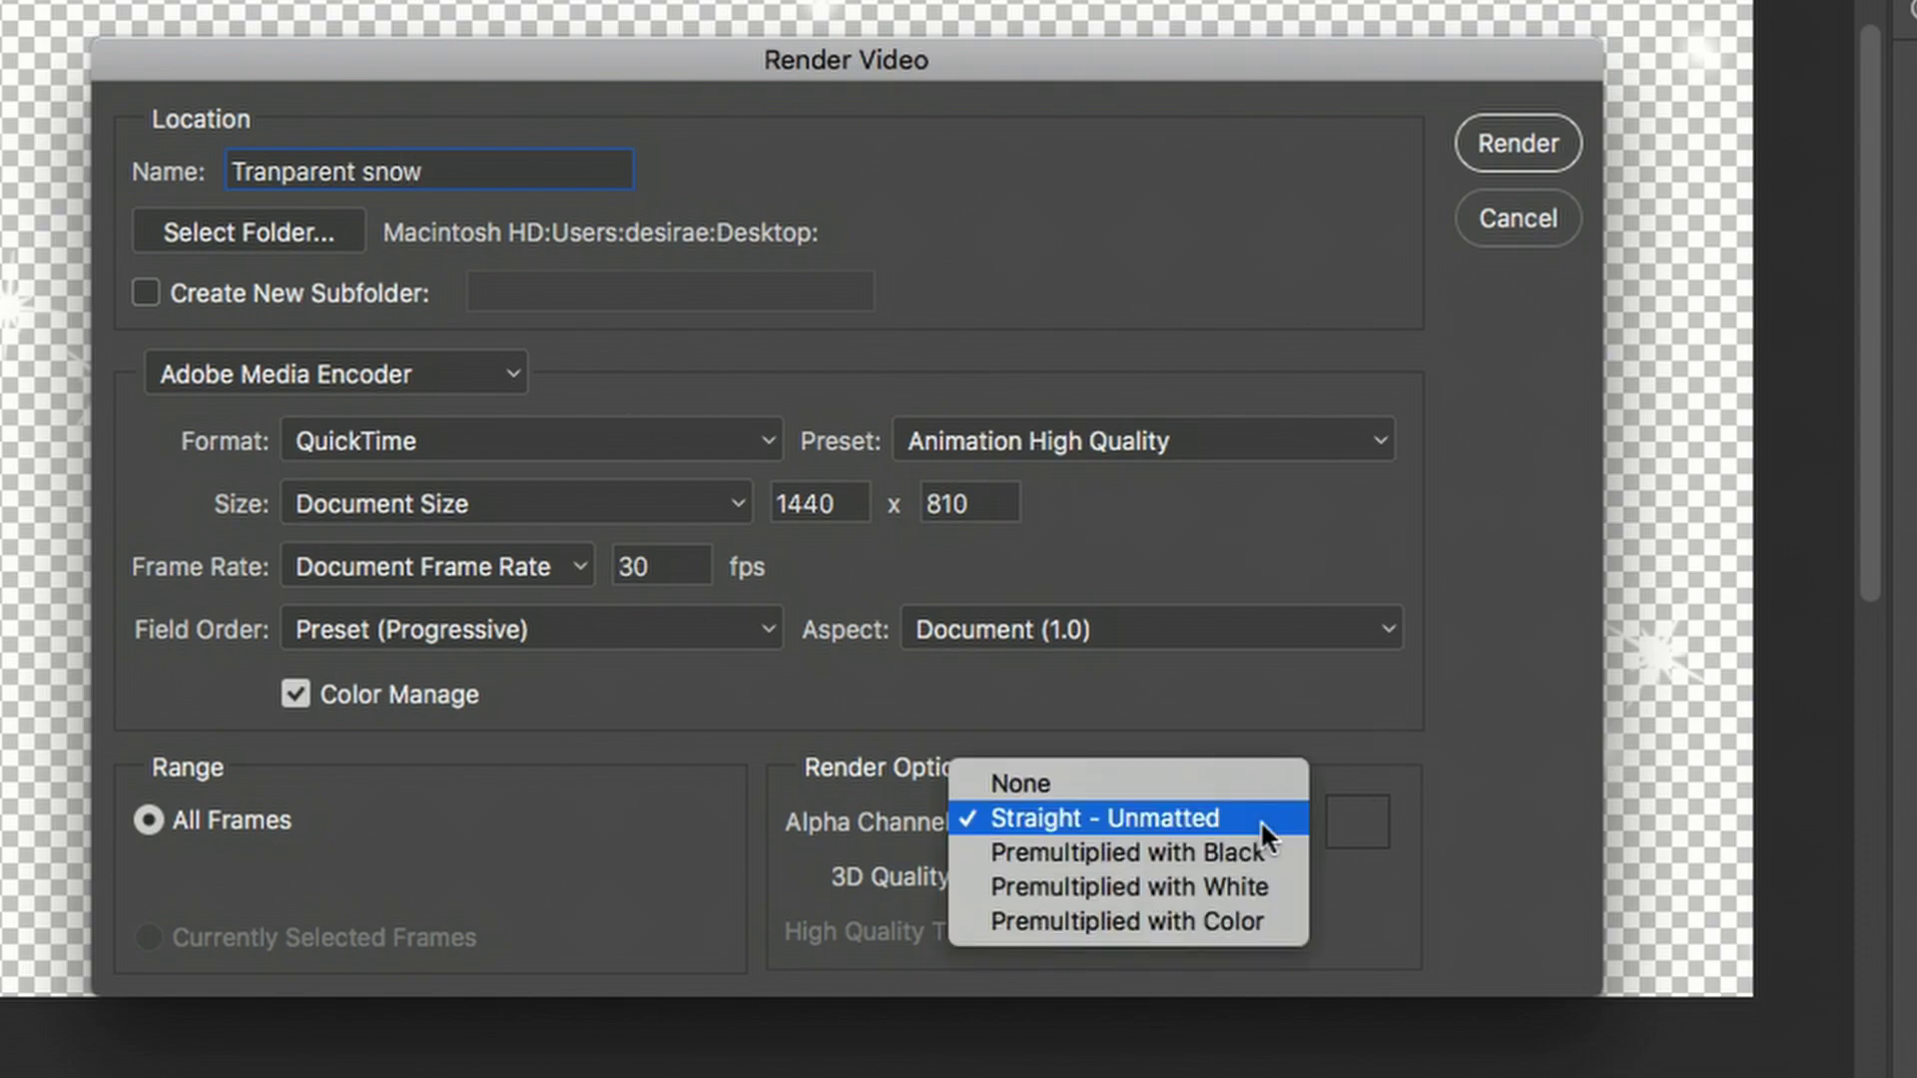
{"action": "left_click", "coordinate": [1096, 817]}
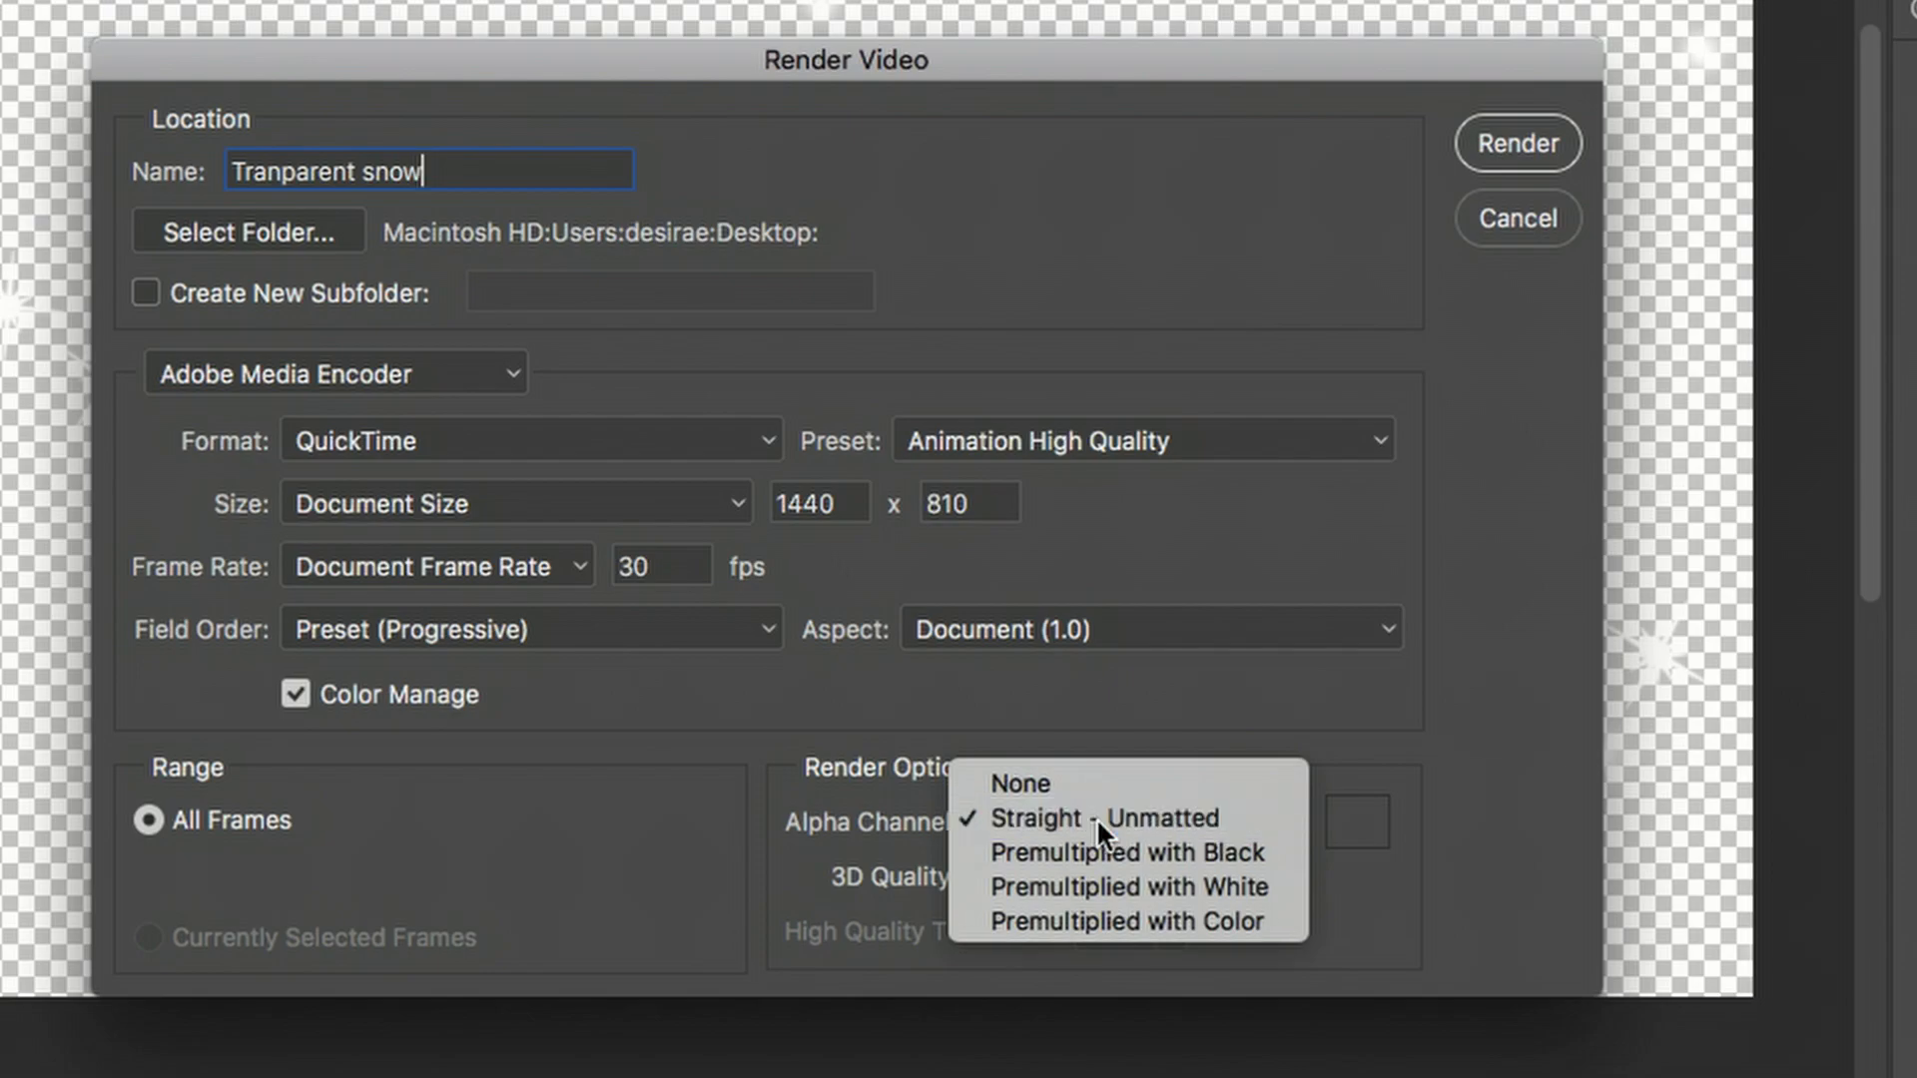
{"action": "left_click", "coordinate": [1518, 144]}
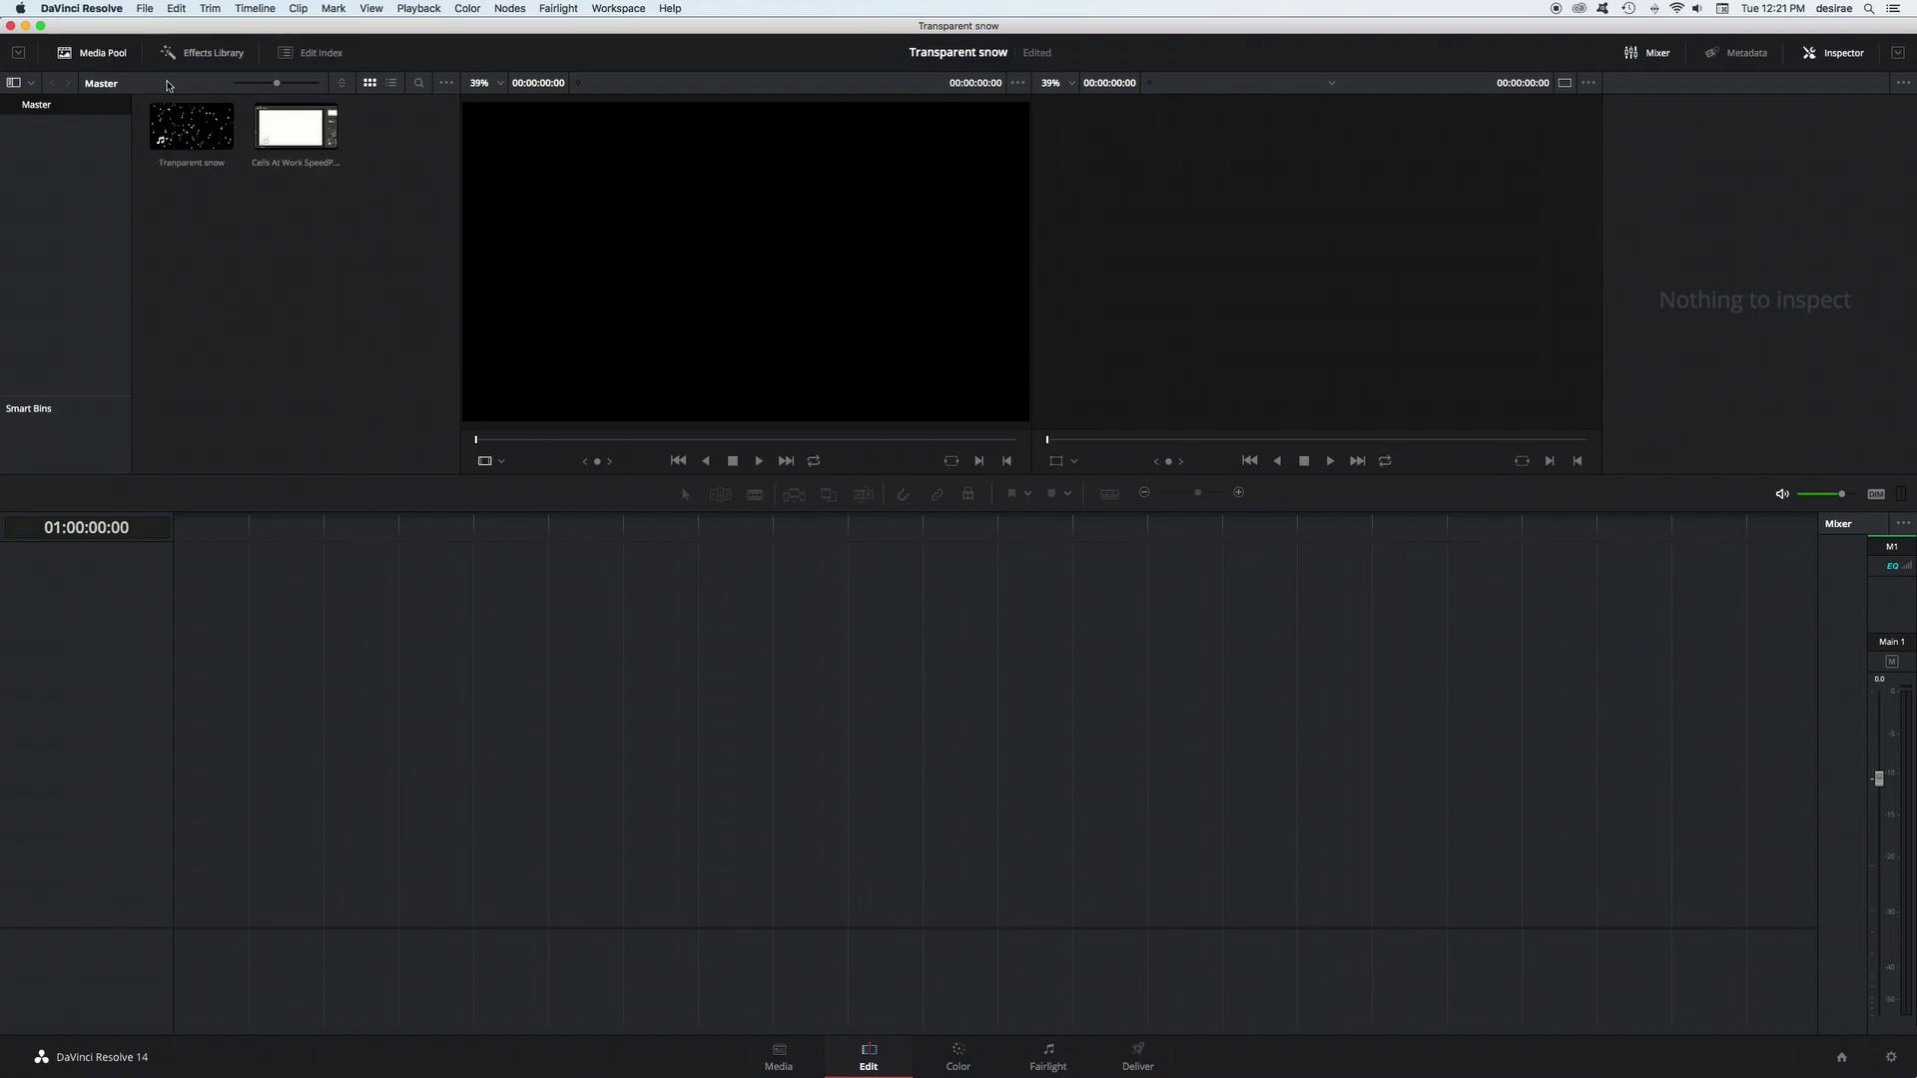
Step: Put the Cells At Work footage on a timeline with the Tranparent snow clip on V2 above it
{"action": "left_click", "coordinate": [157, 128]}
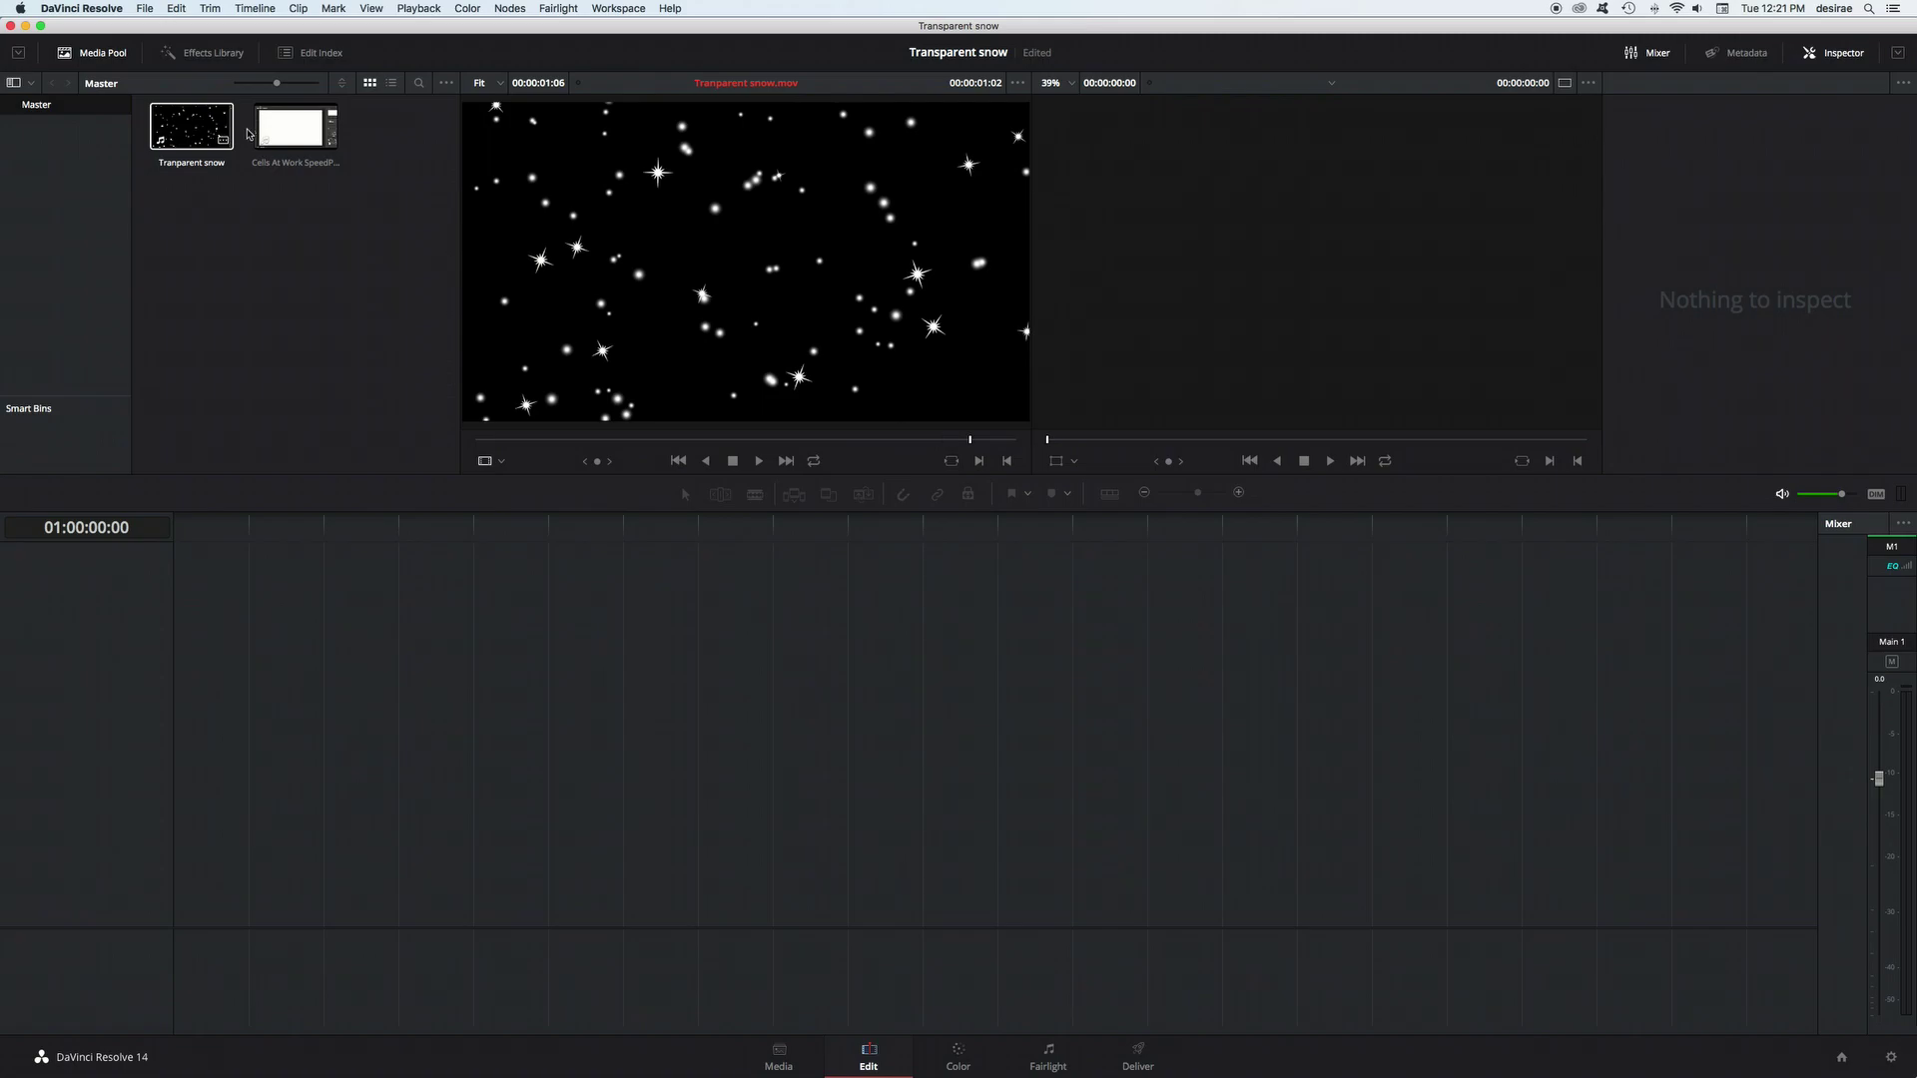
{"action": "left_click_drag", "start_coordinate": [289, 128], "coordinate": [177, 729]}
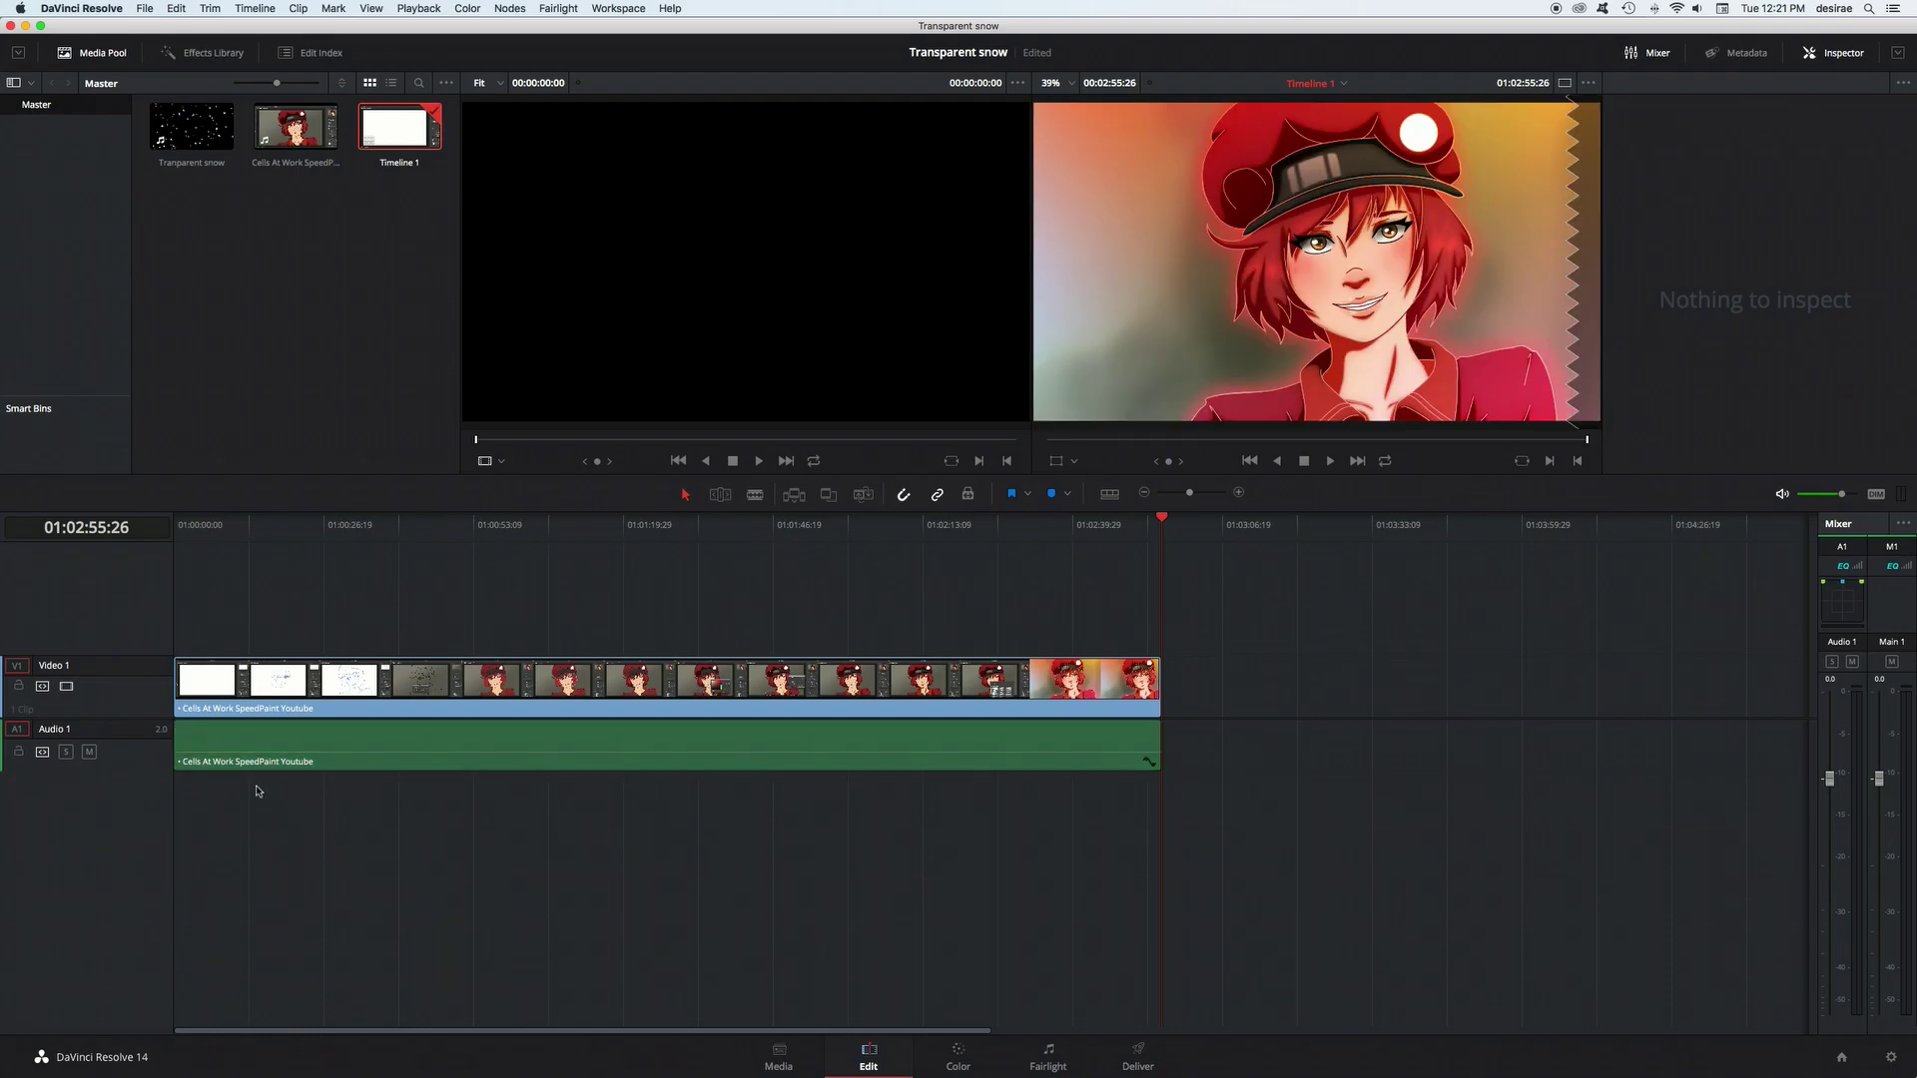
{"action": "left_click_drag", "start_coordinate": [166, 164], "coordinate": [179, 619]}
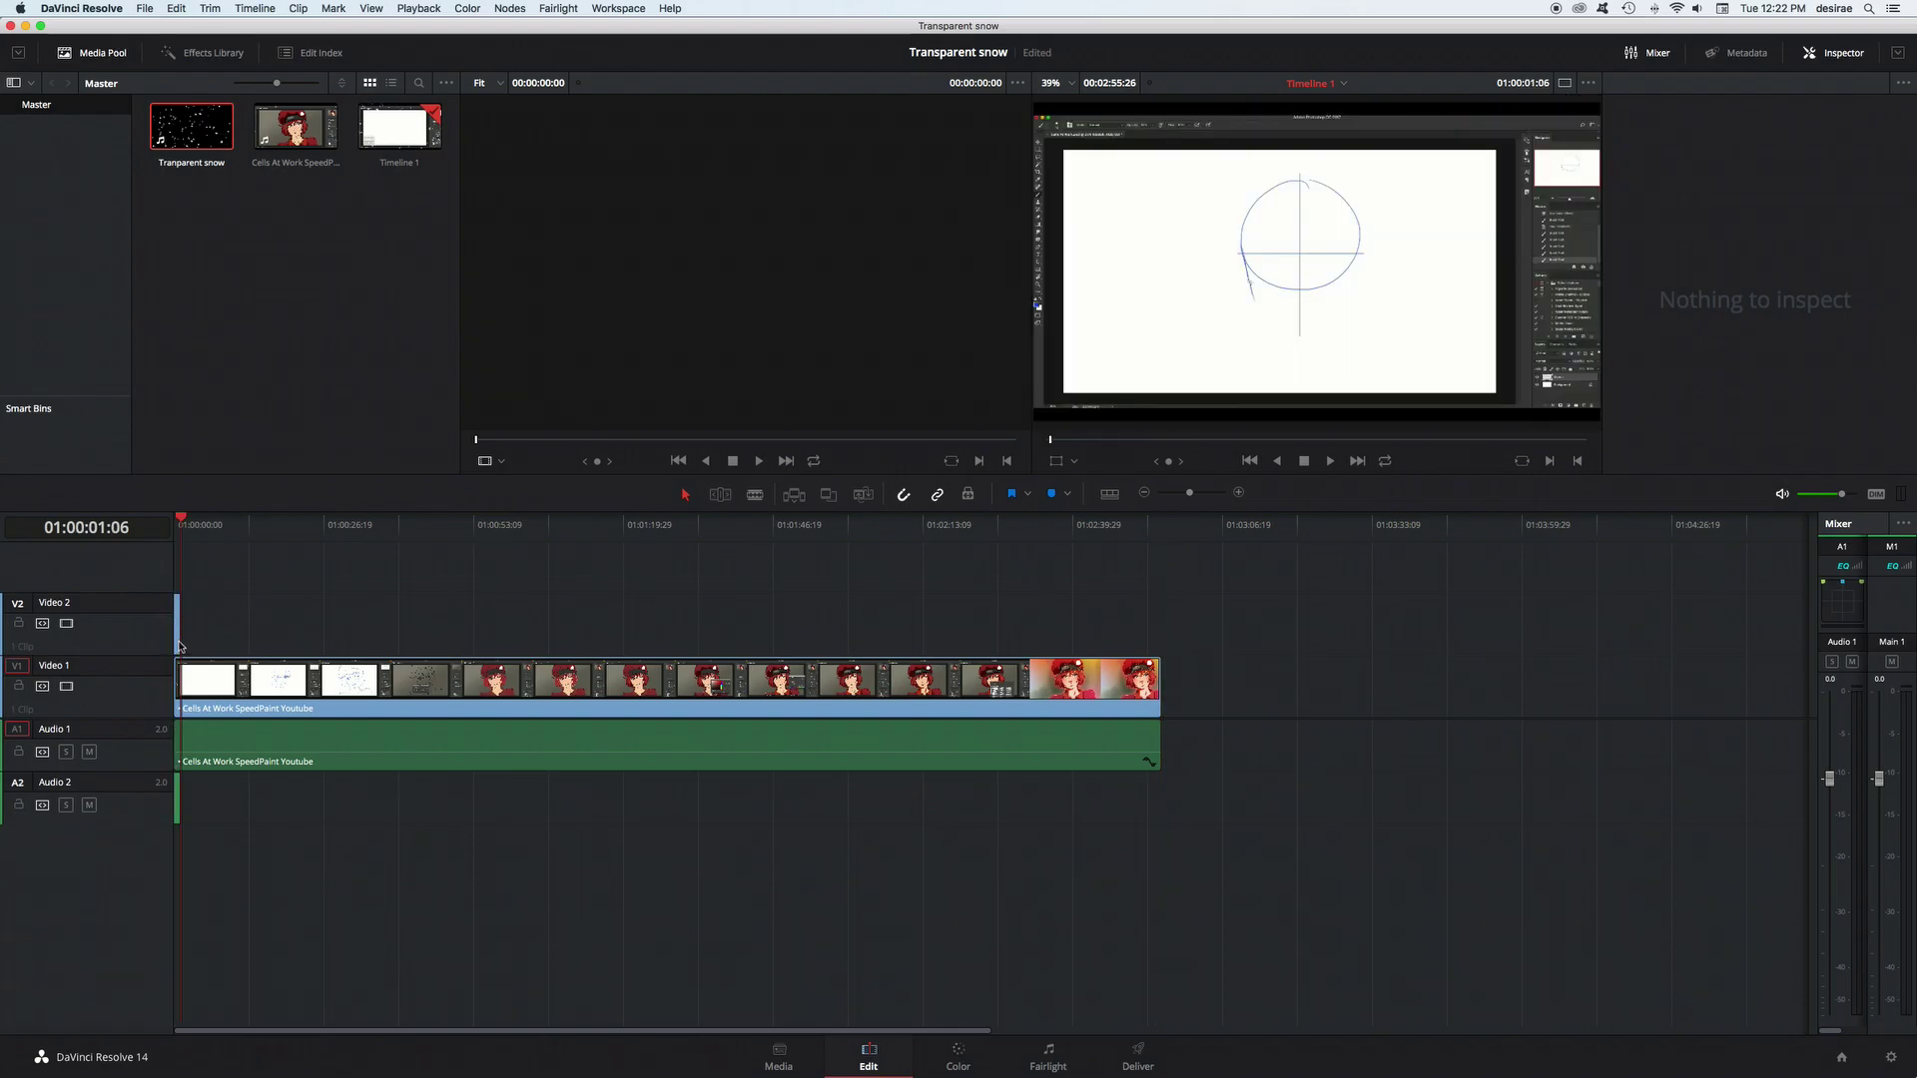
Step: Unlink the snow clip's audio and delete it from A2
{"action": "key", "text": "super+equal"}
{"action": "key", "text": "super+equal"}
{"action": "key", "text": "super+equal"}
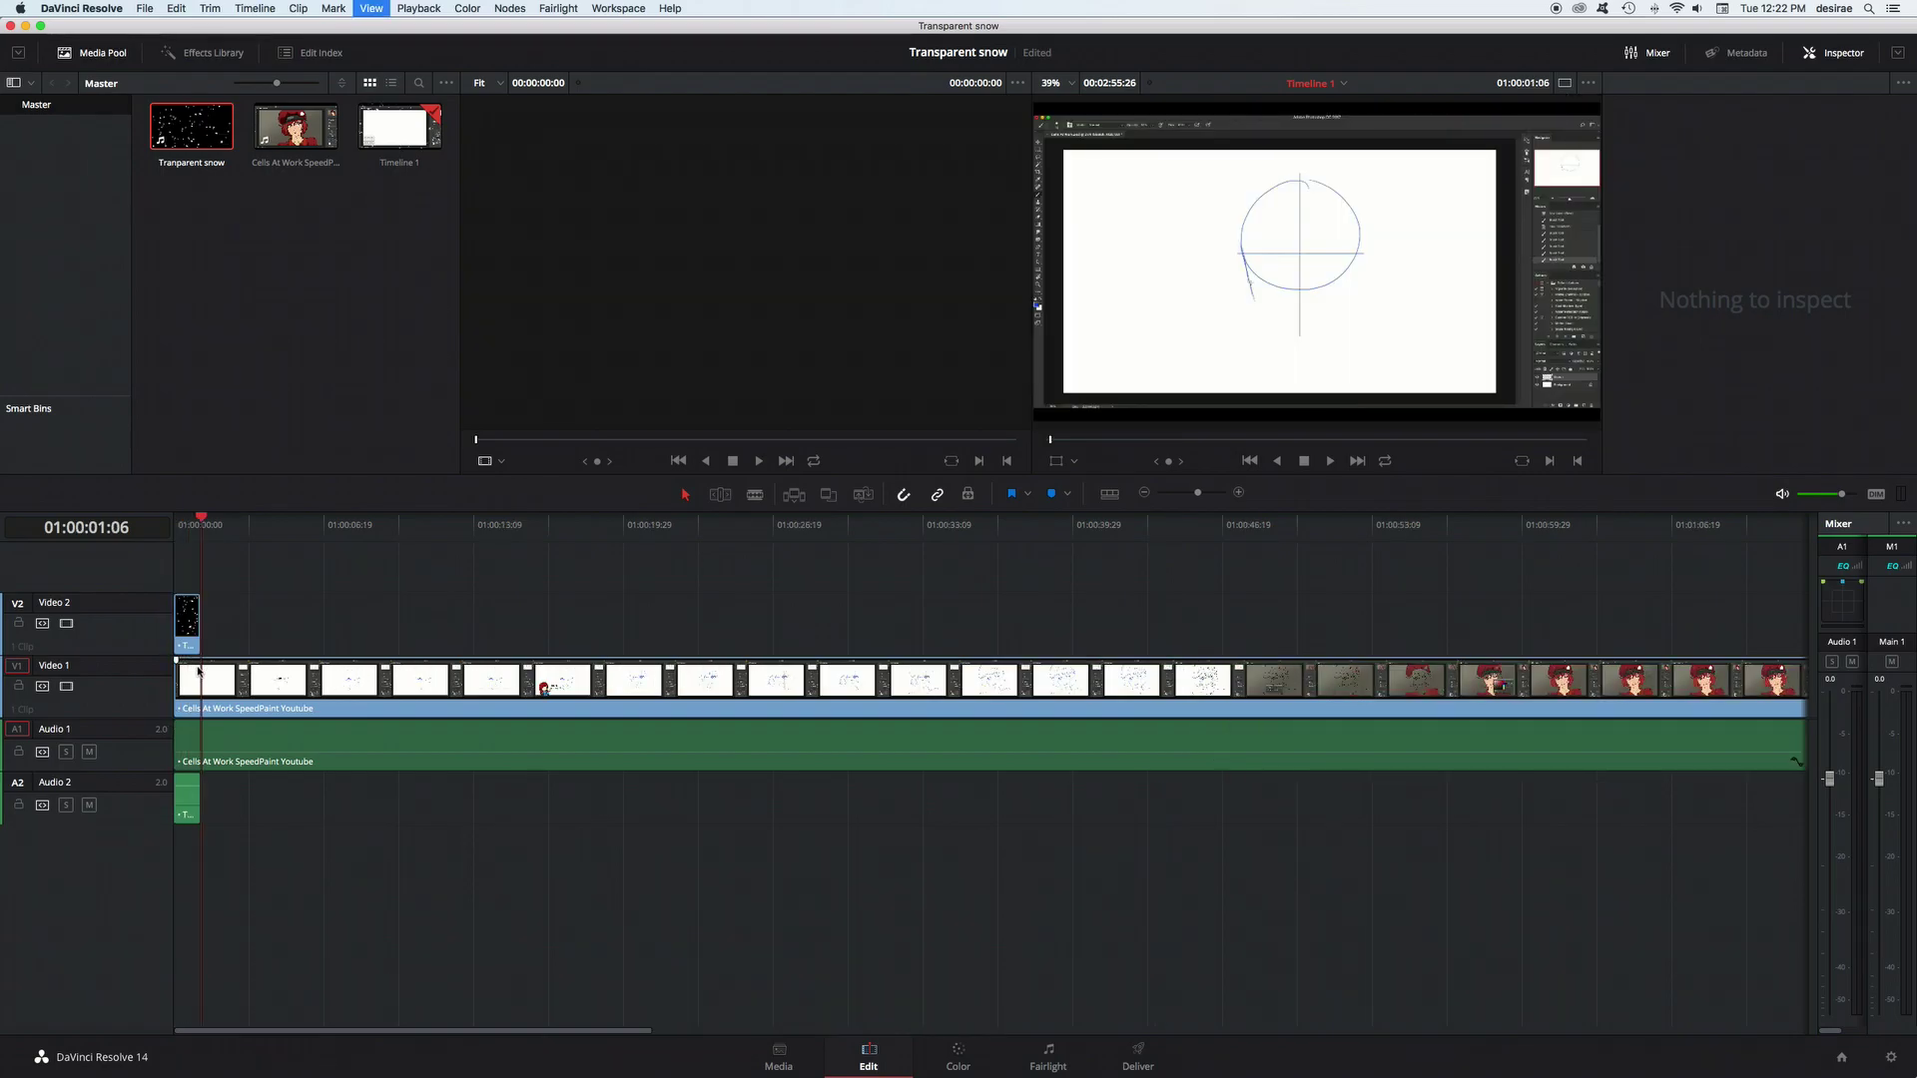
{"action": "key", "text": "super+equal"}
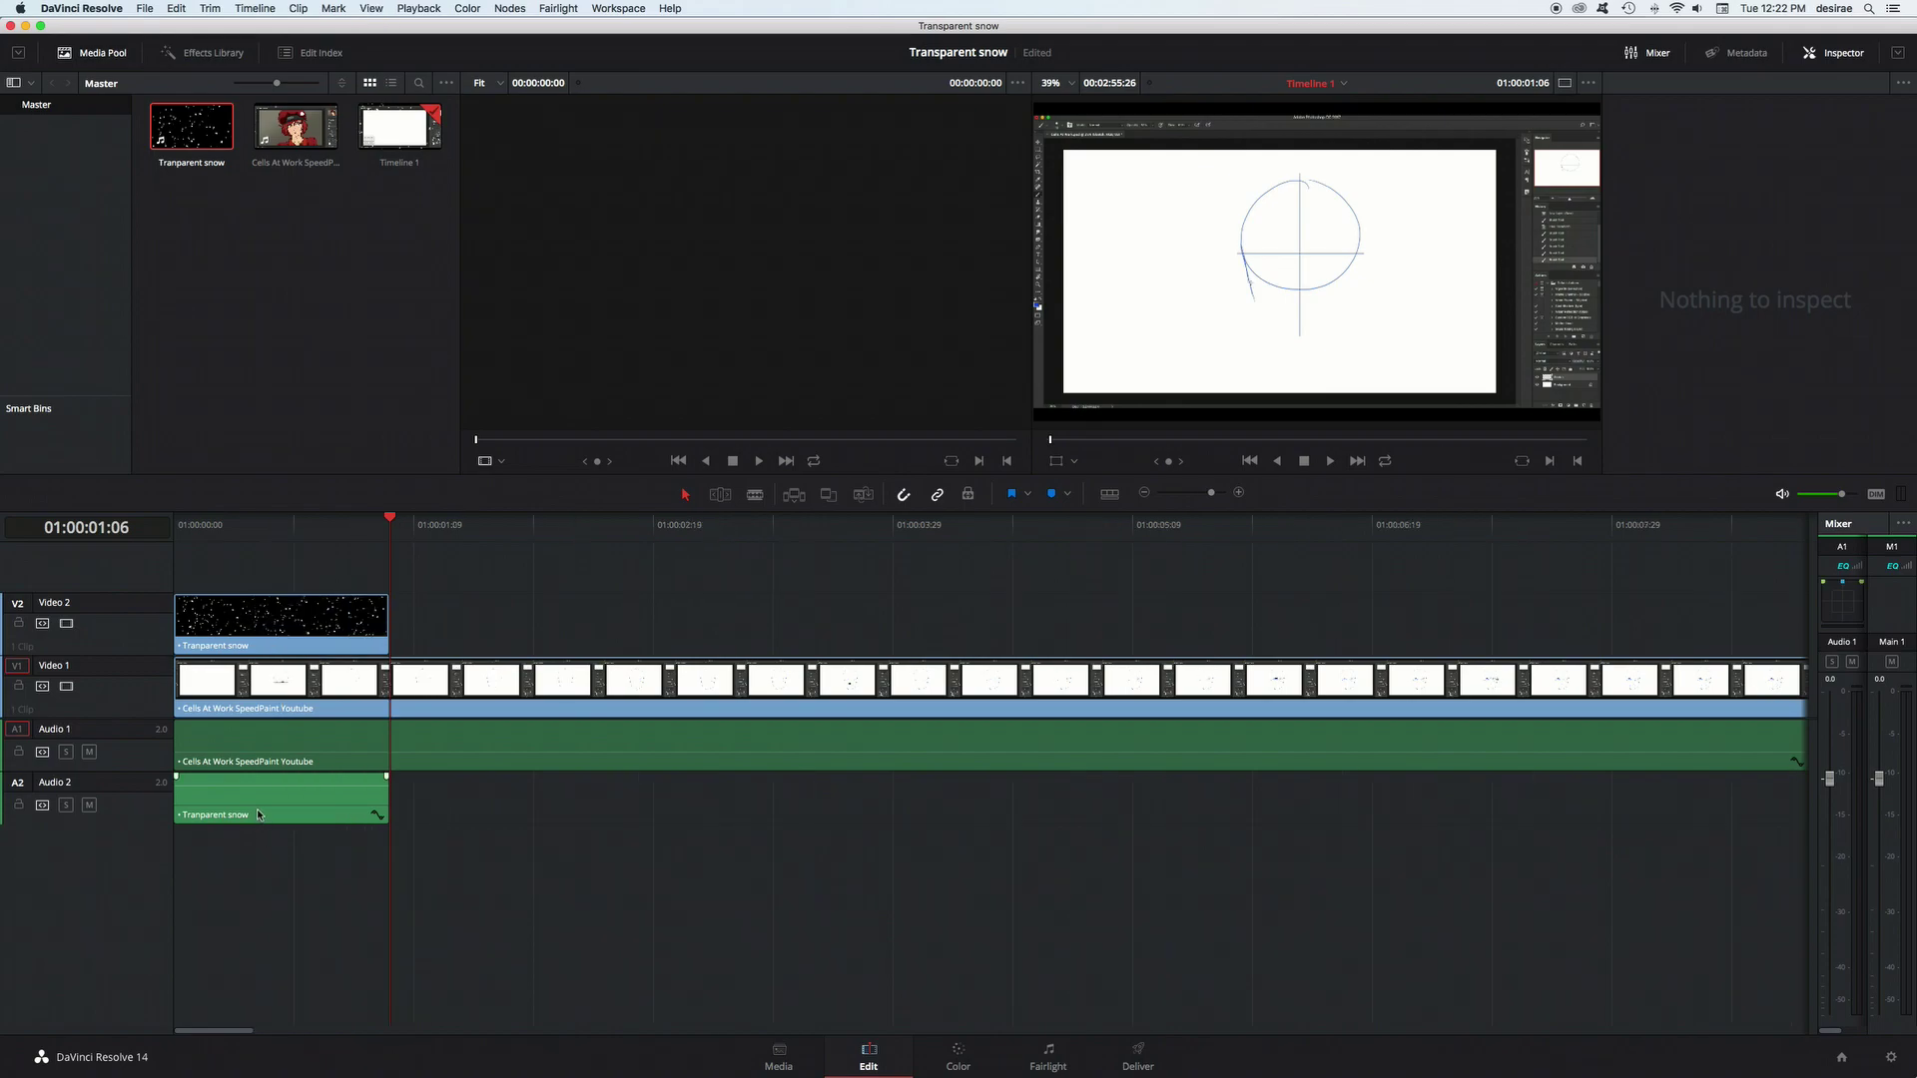
{"action": "right_click", "coordinate": [256, 809]}
{"action": "left_click", "coordinate": [306, 798]}
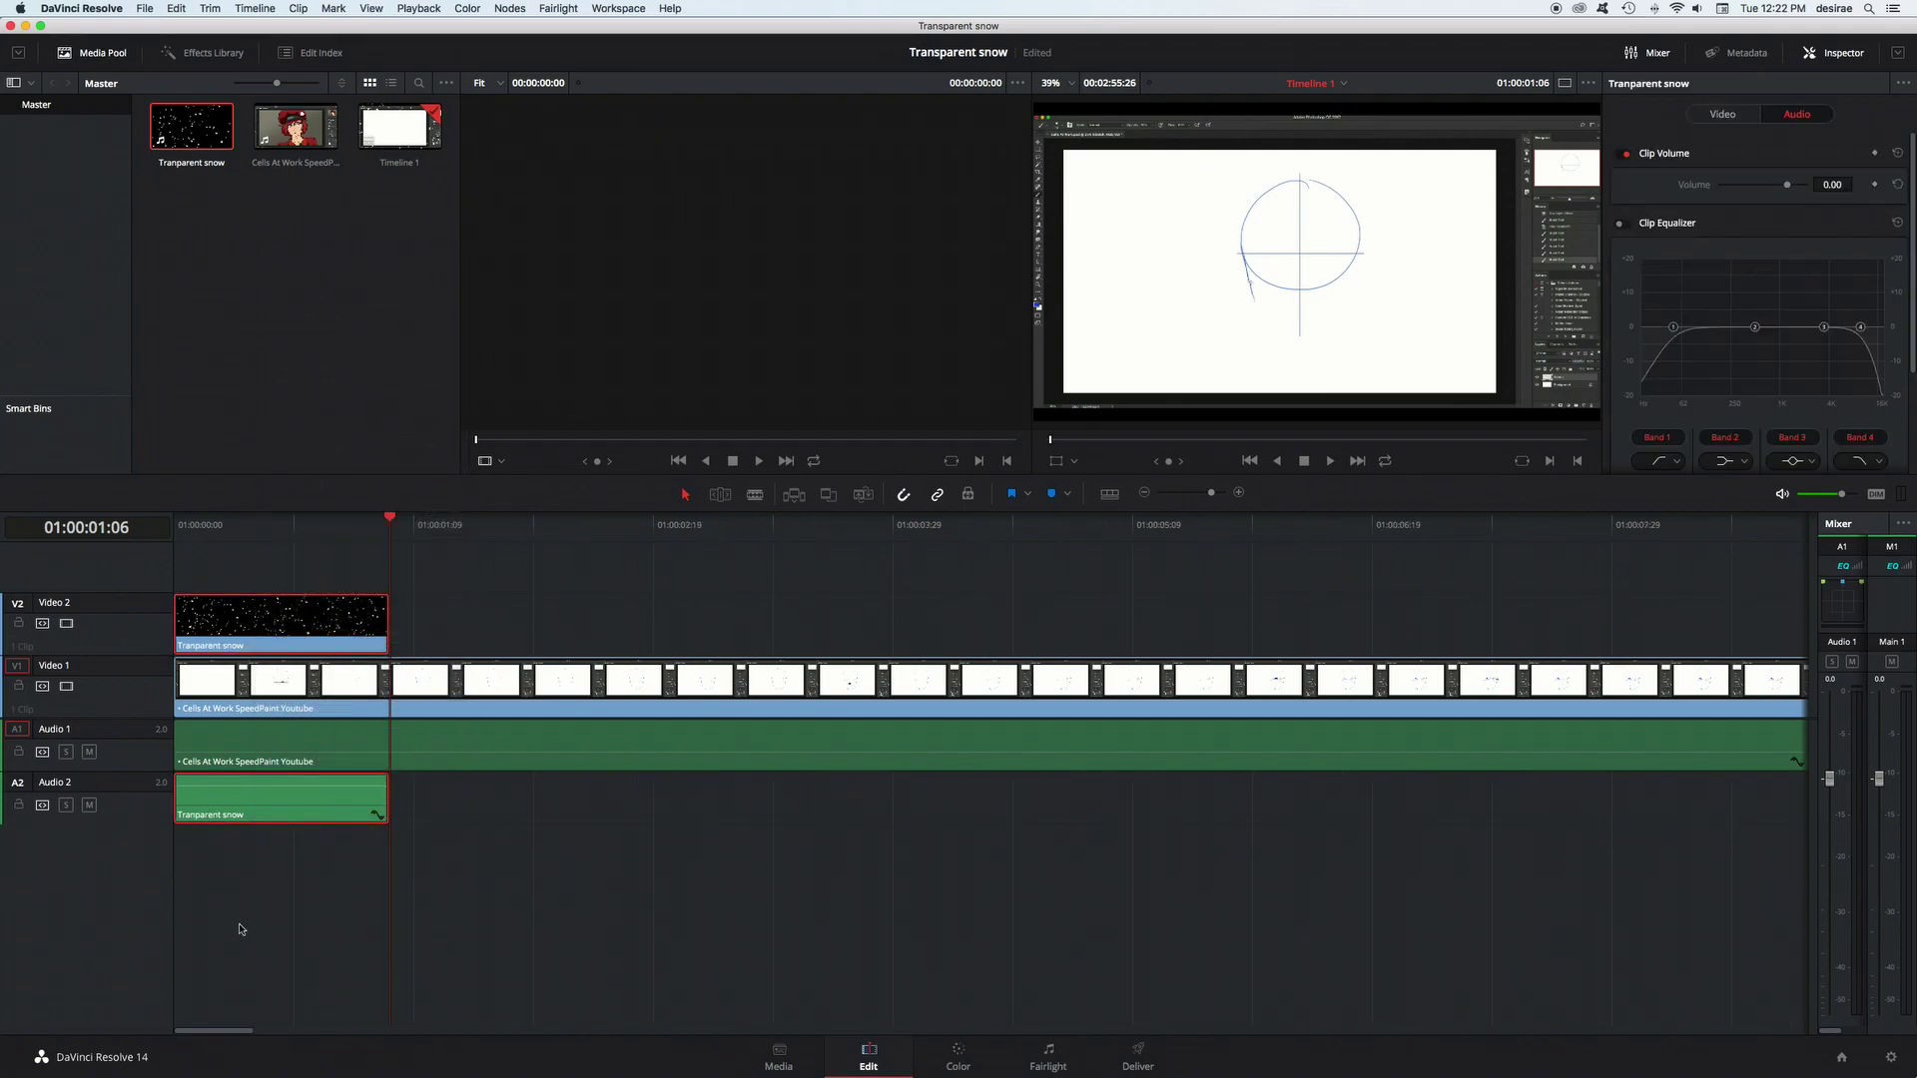
{"action": "left_click", "coordinate": [288, 821]}
{"action": "key", "text": "Delete"}
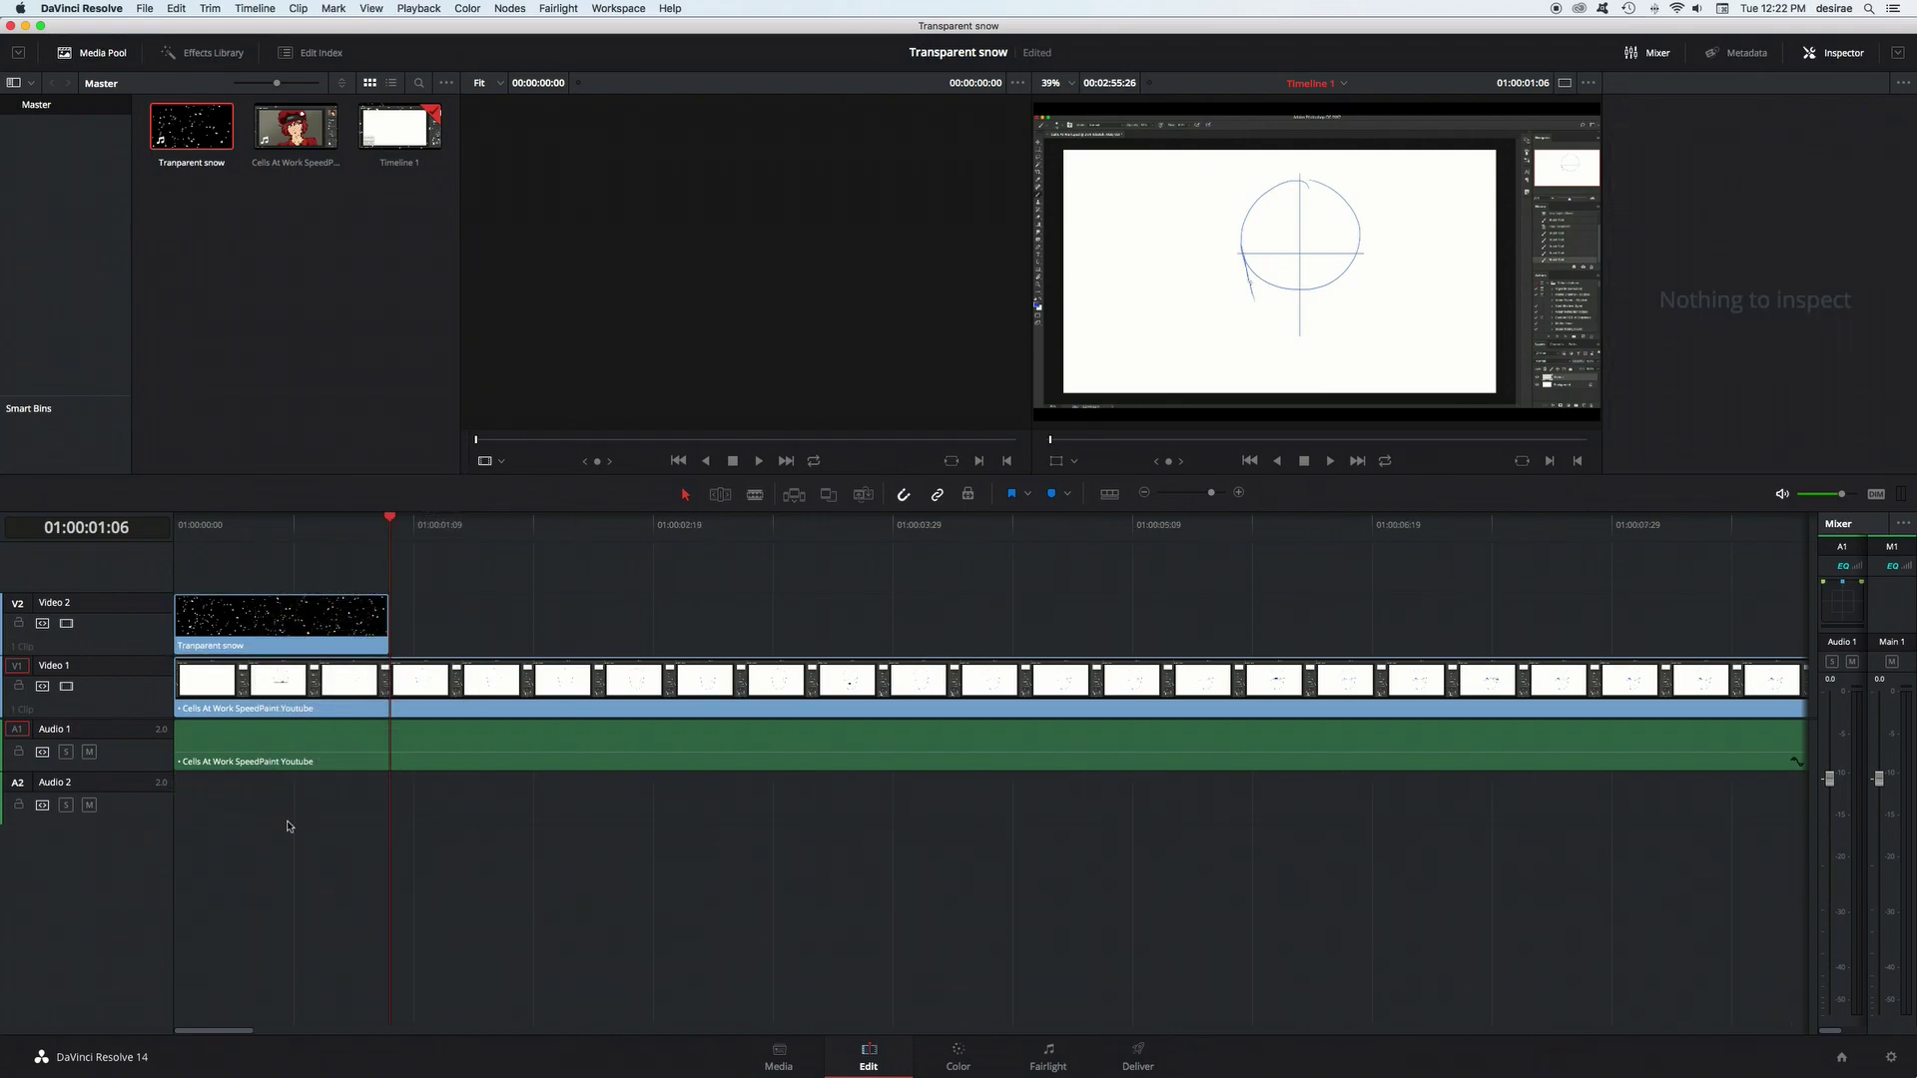
Step: Paste repeated copies of the snow clip along Video 2
{"action": "left_click", "coordinate": [292, 635]}
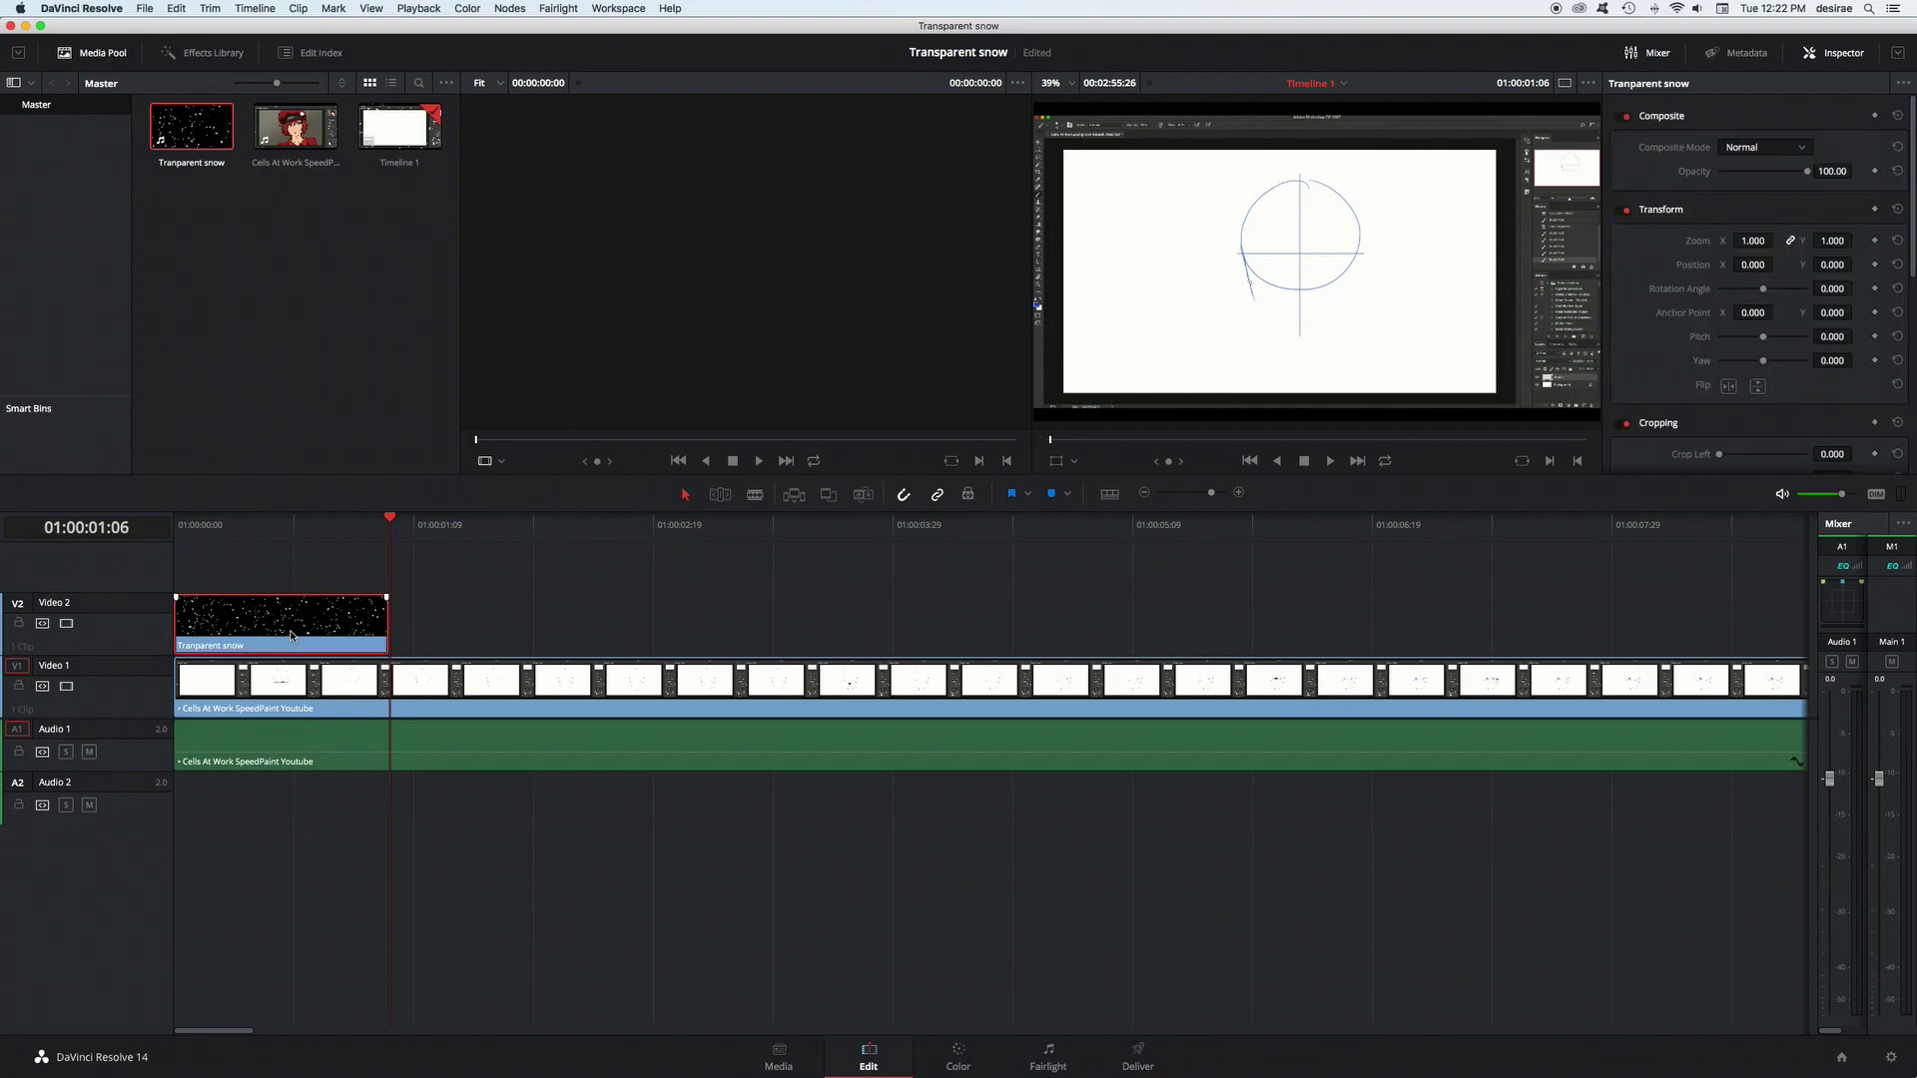
{"action": "key", "text": "super+v"}
{"action": "key", "text": "super+v"}
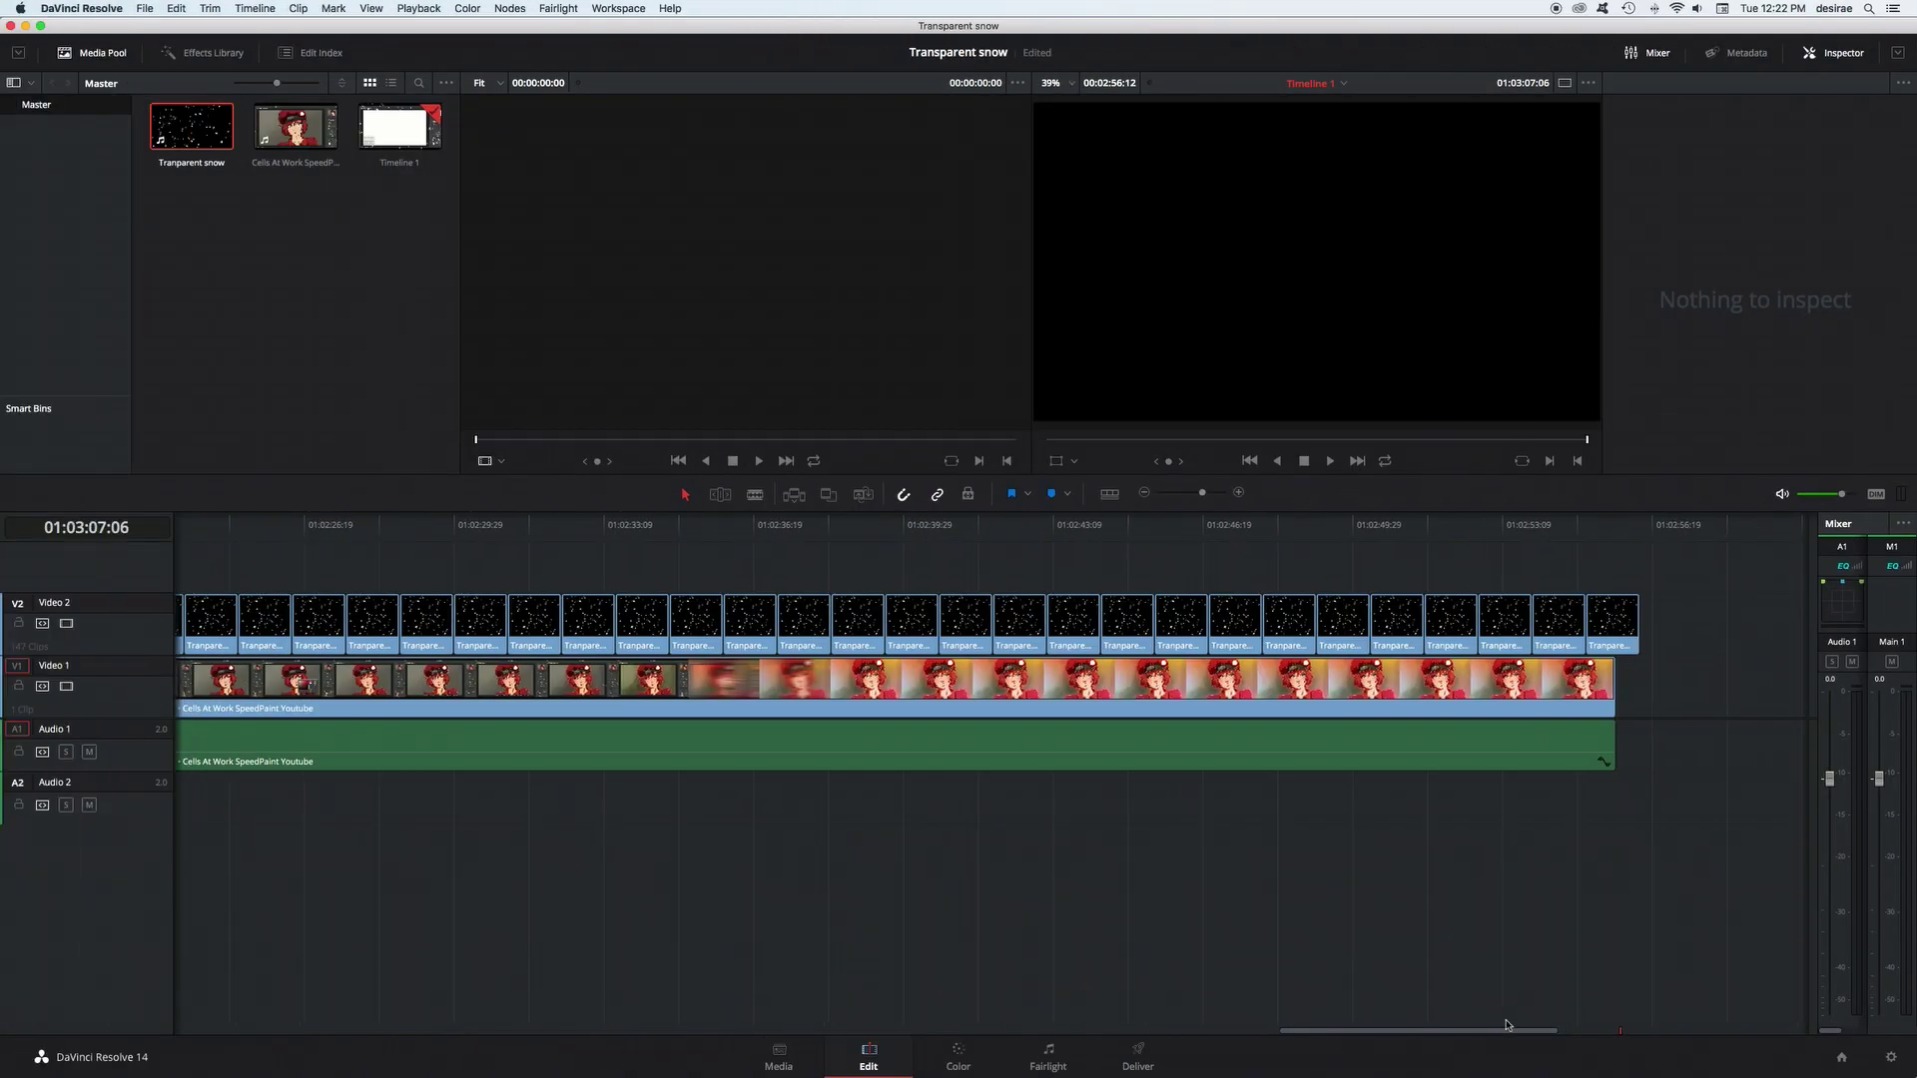
{"action": "left_click_drag", "start_coordinate": [1506, 1024], "coordinate": [1142, 1018]}
{"action": "left_click", "coordinate": [291, 523]}
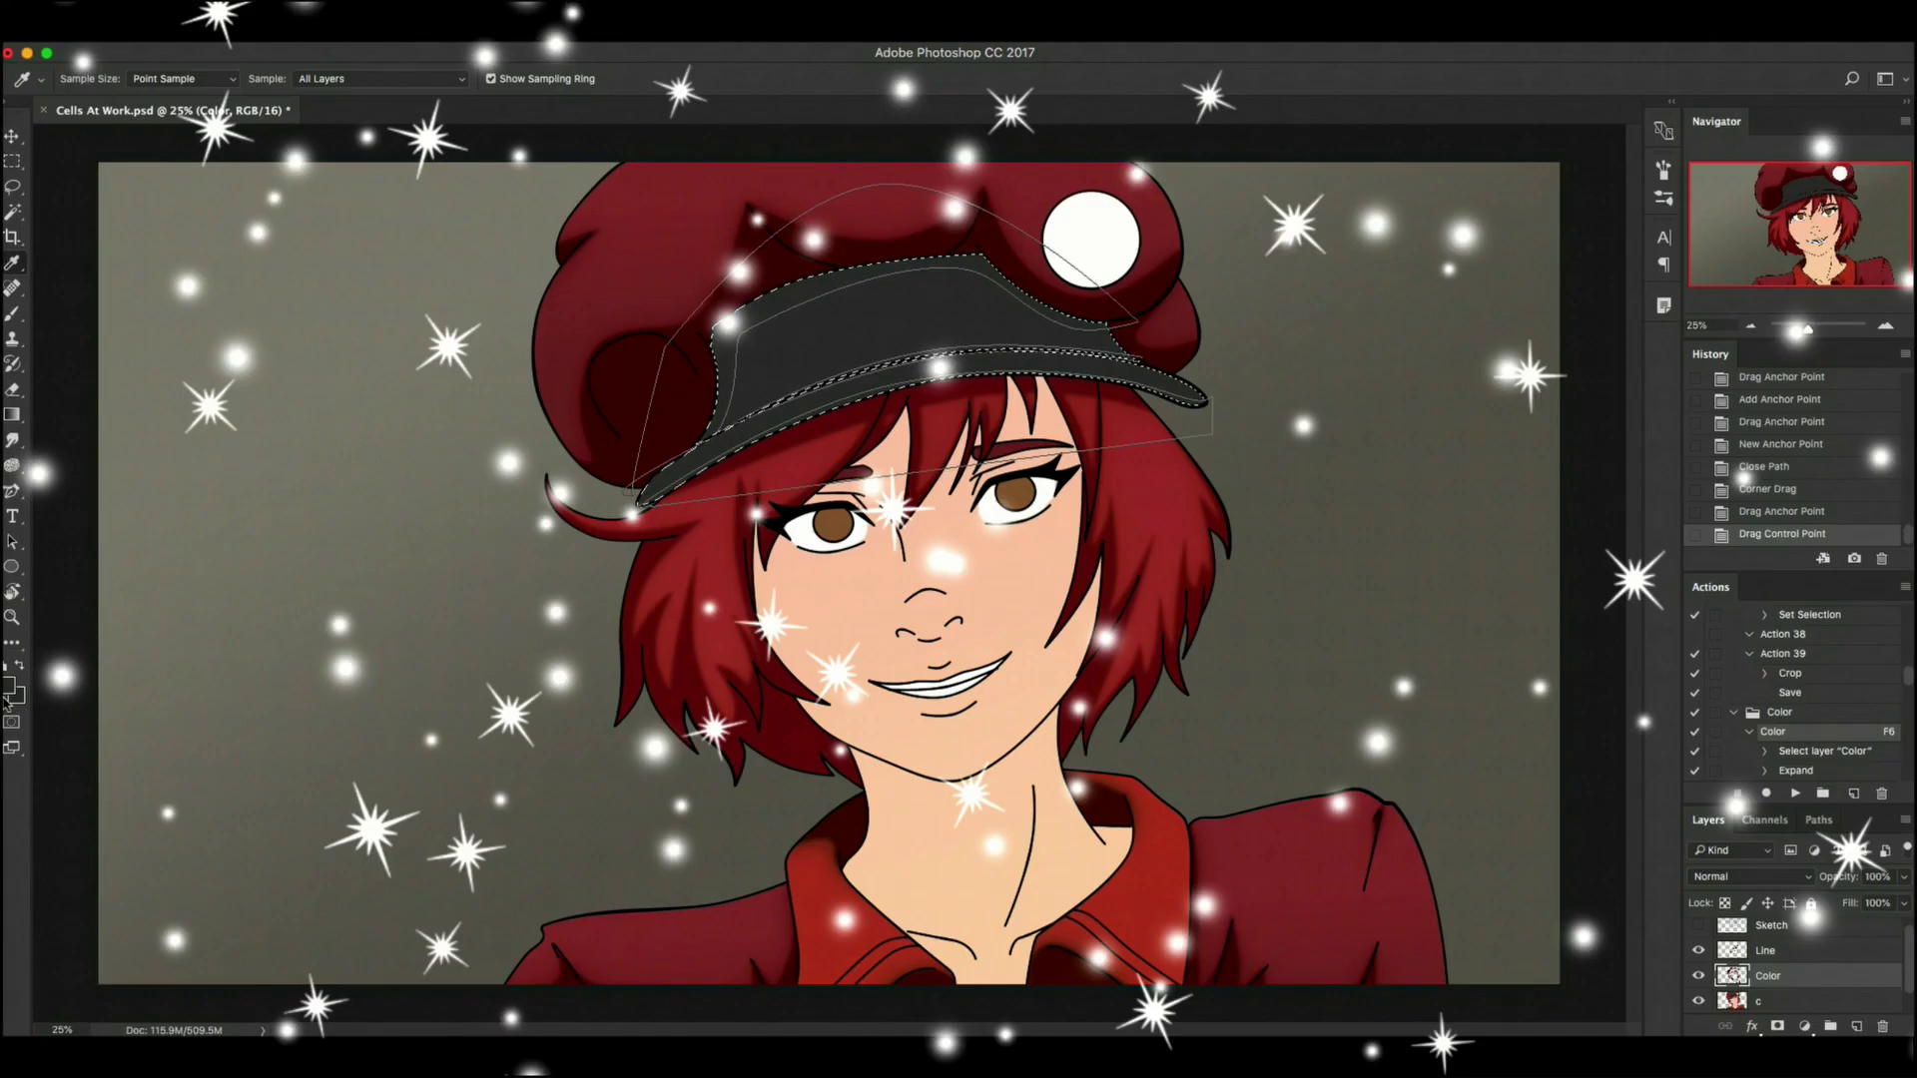
{"action": "key", "text": "super+f"}
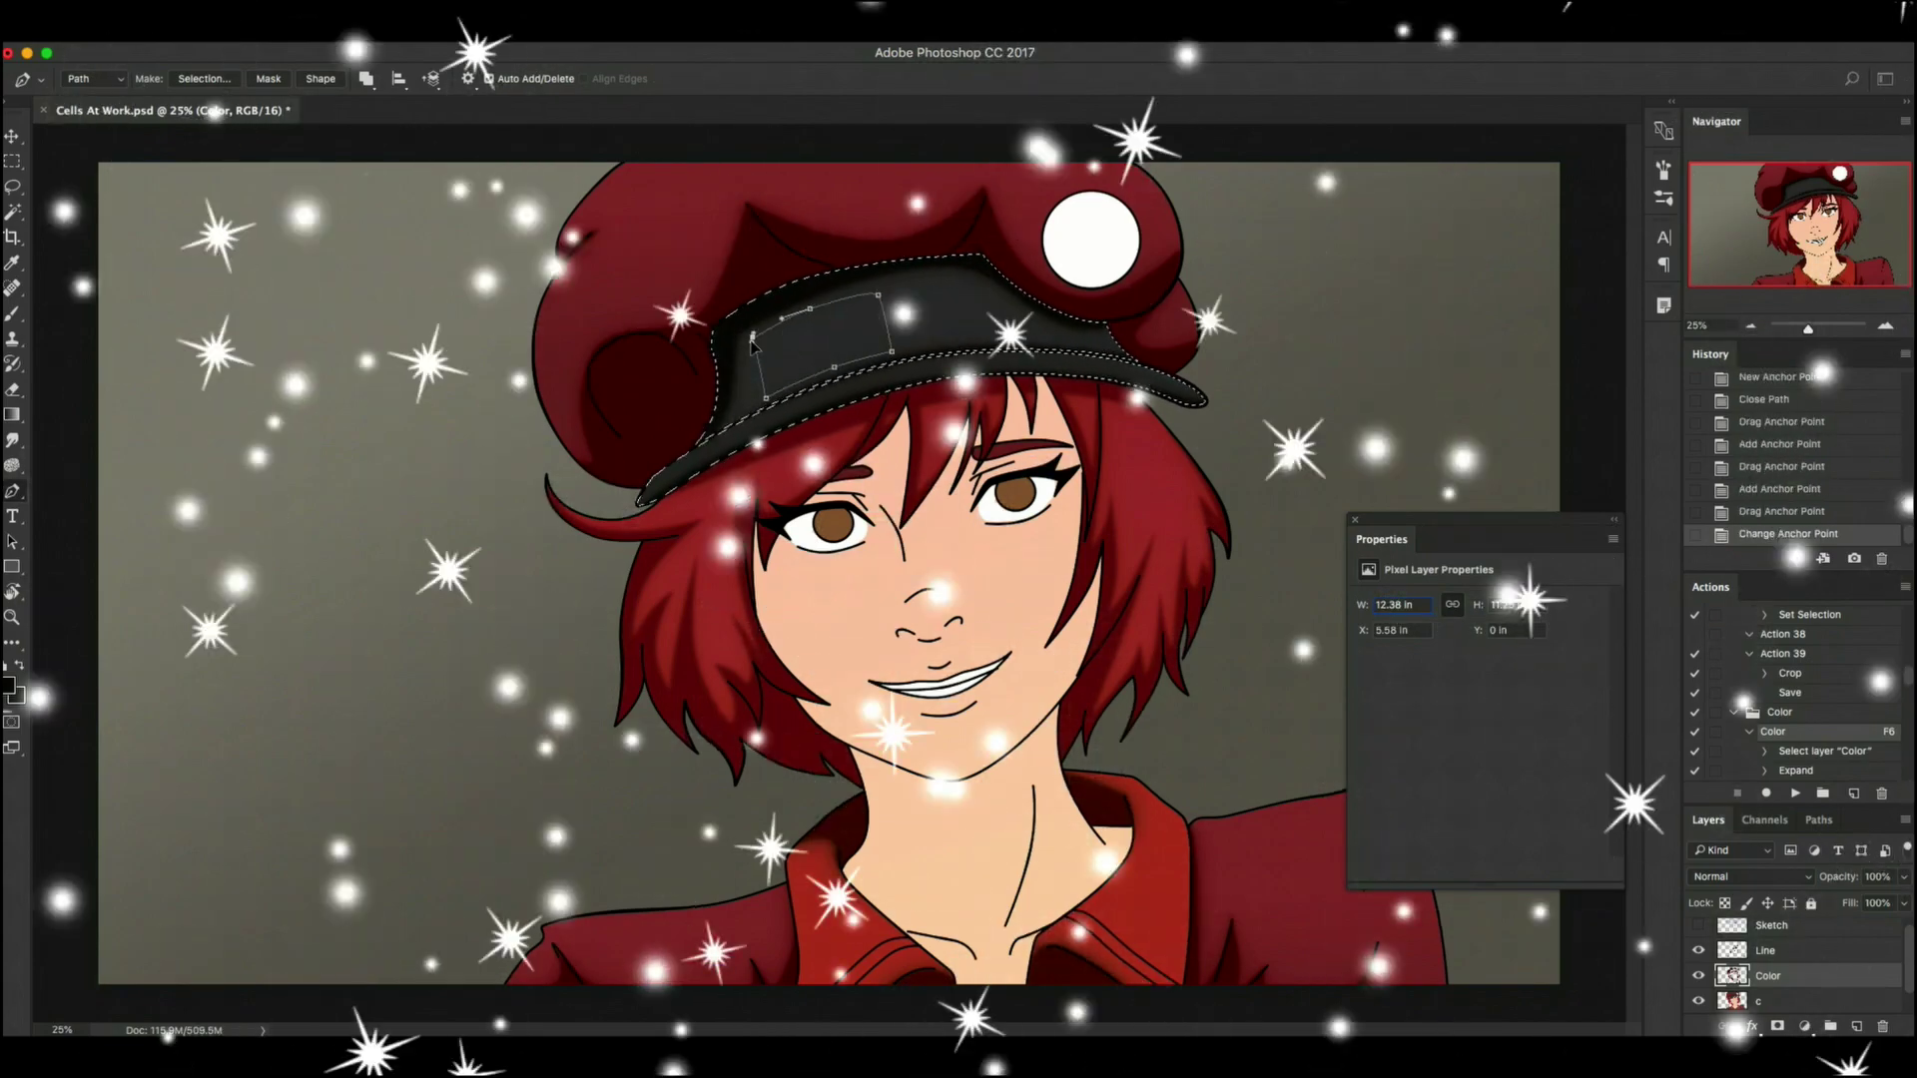